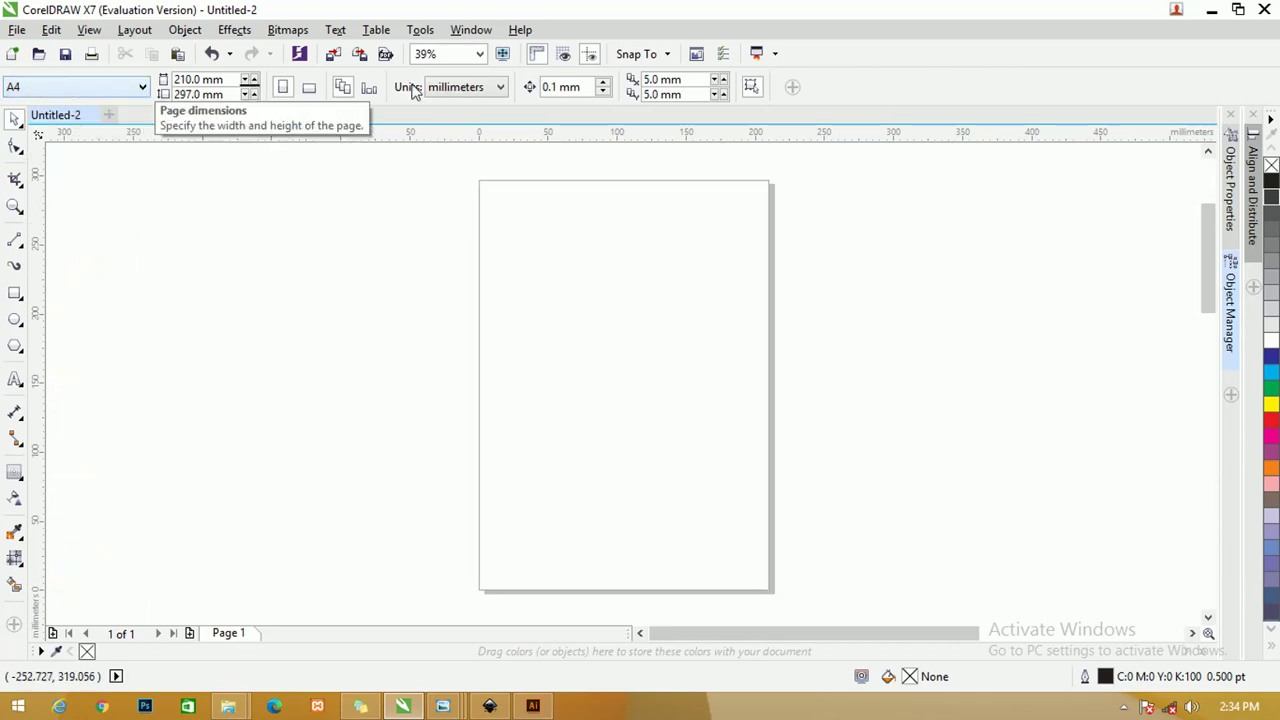
- Set the document units to centimeters and add a rectangle covering the whole A4 page
{"action": "left_click", "coordinate": [459, 88]}
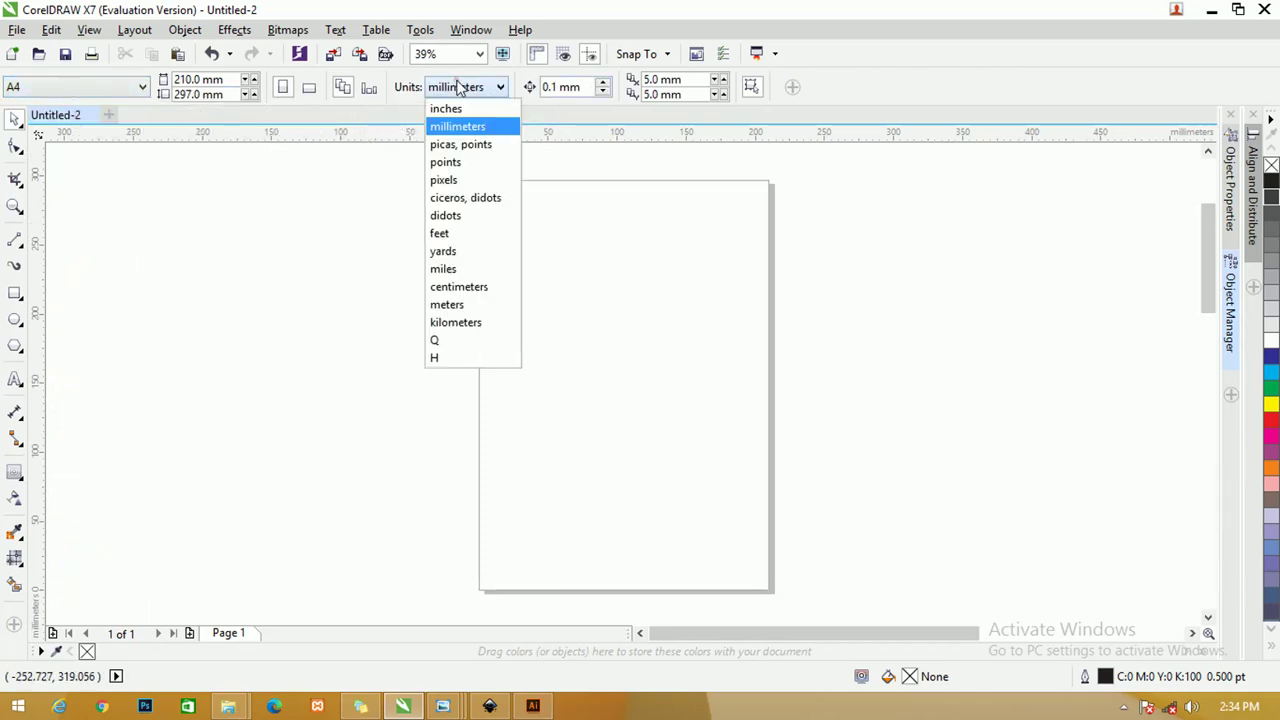
{"action": "left_click", "coordinate": [472, 286]}
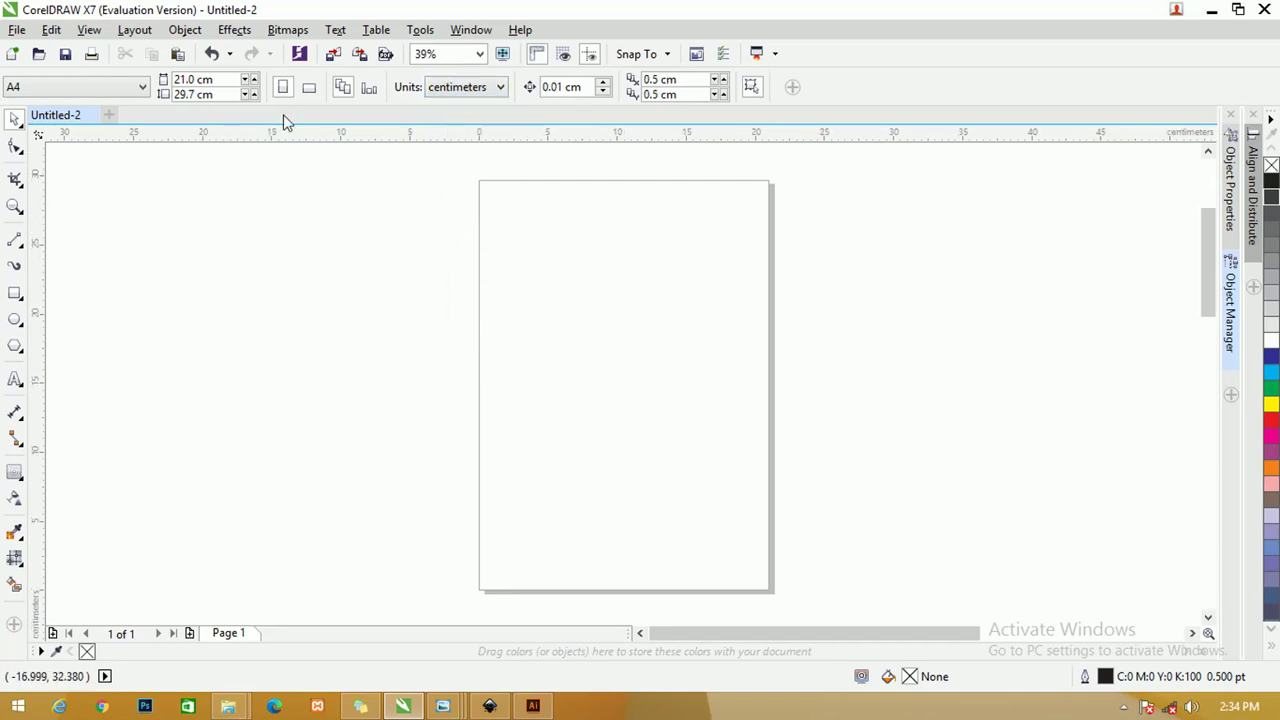
{"action": "double_click", "coordinate": [14, 293]}
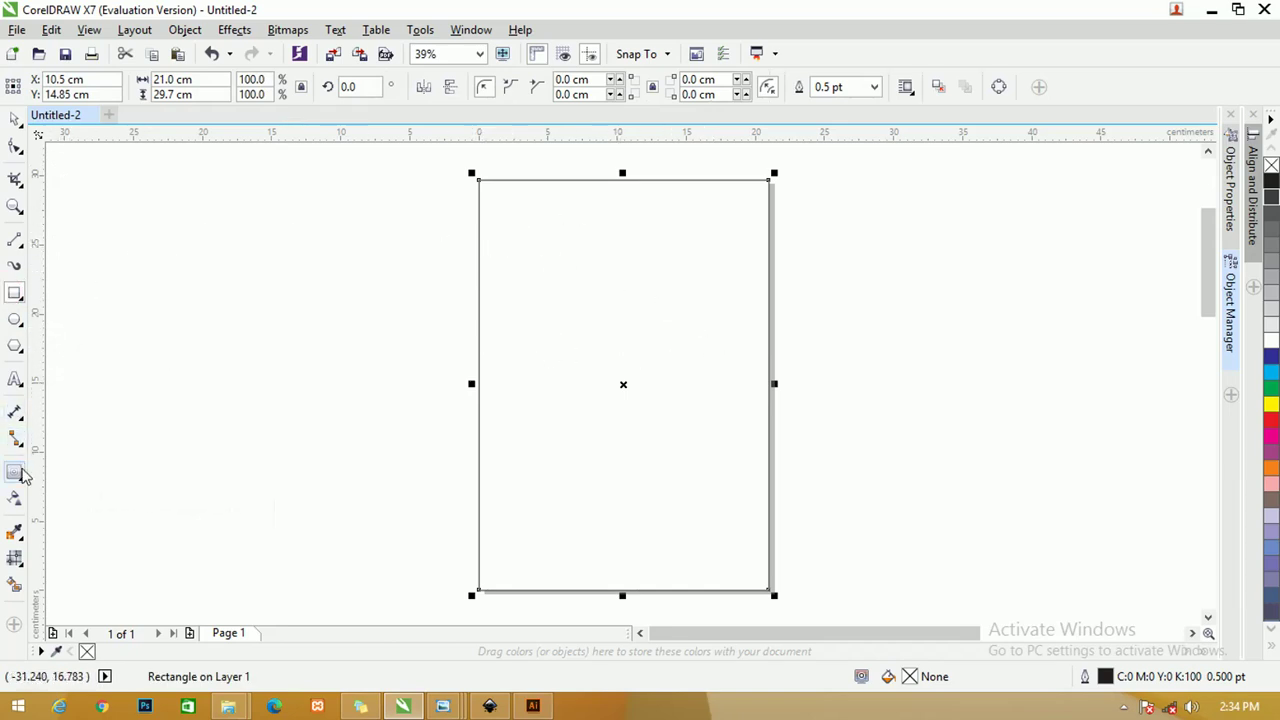
- Add an inward contour to the page rectangle with 2 steps and an offset of about 0.254 cm
{"action": "left_click", "coordinate": [15, 473]}
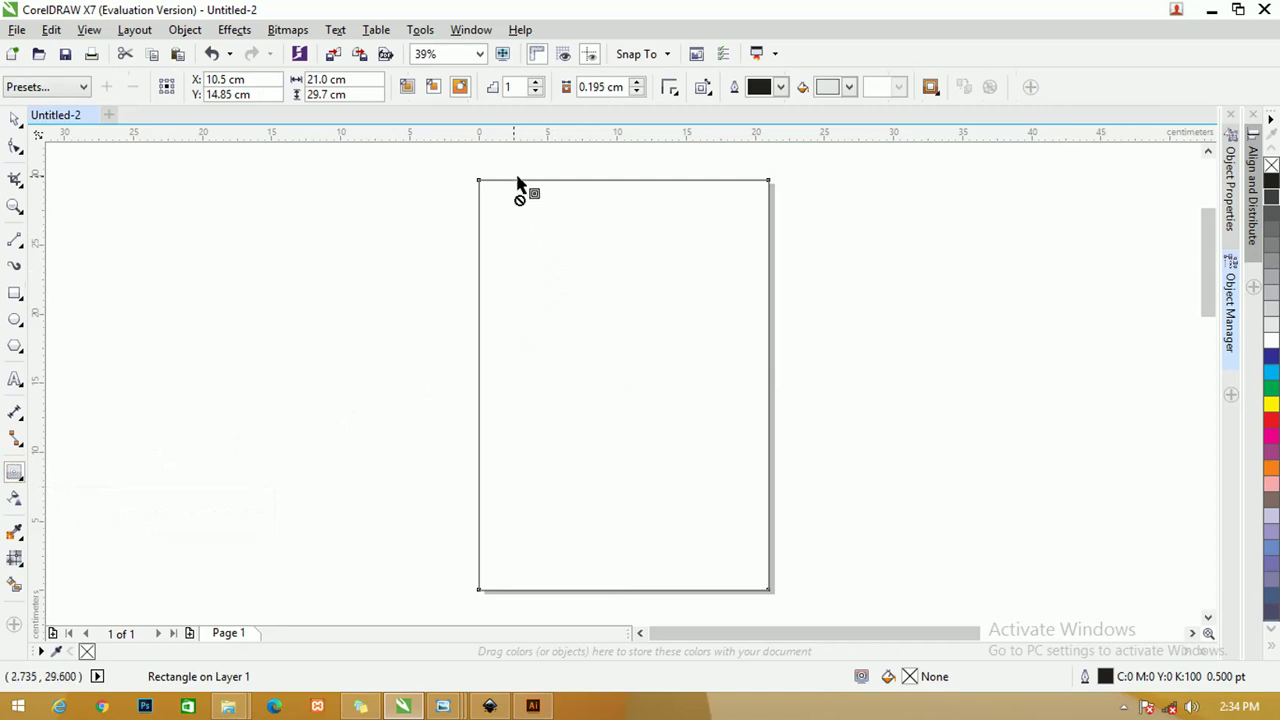
{"action": "left_click_drag", "start_coordinate": [513, 180], "coordinate": [513, 189]}
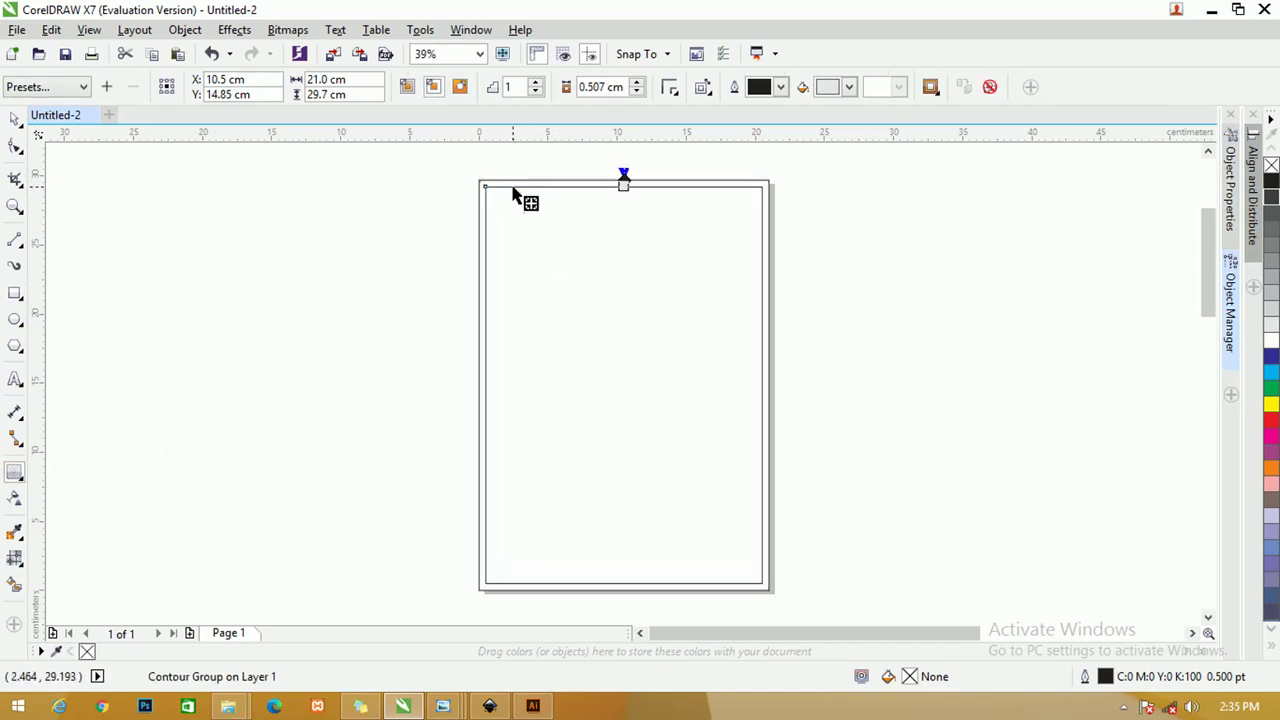
{"action": "left_click", "coordinate": [535, 83]}
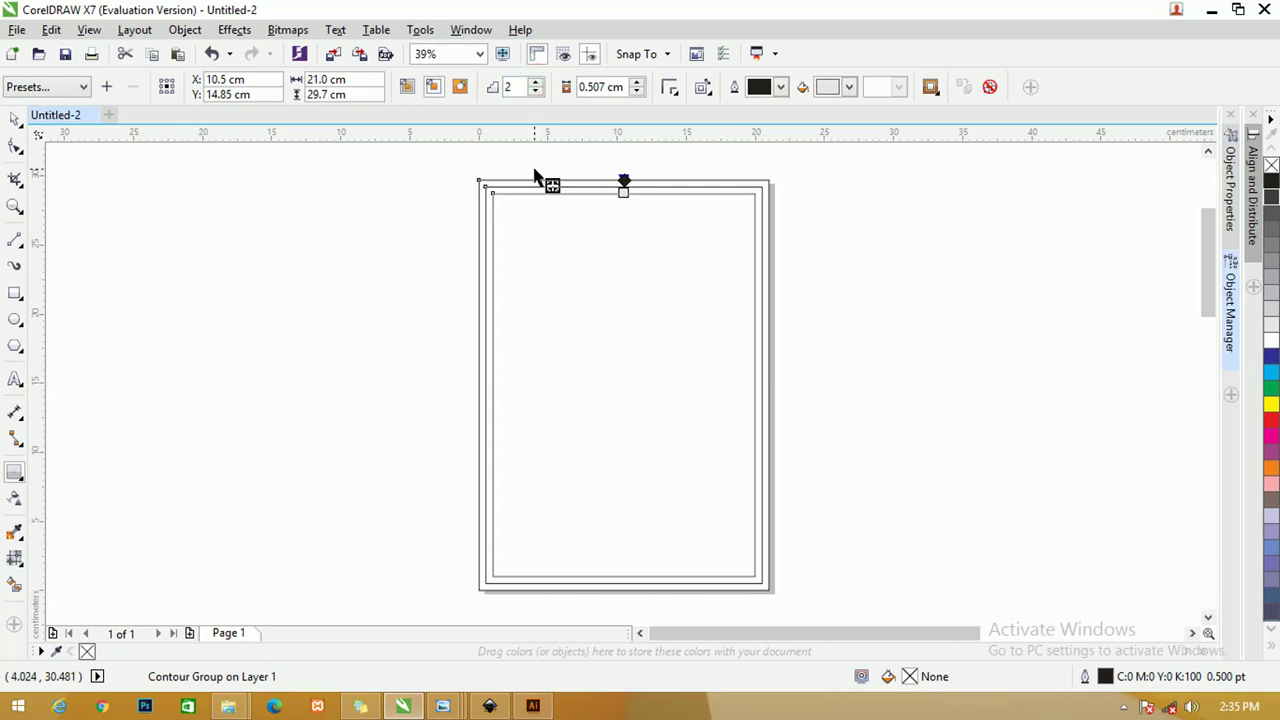
{"action": "scroll", "coordinate": [550, 180], "scroll_direction": "up", "scroll_amount": 2}
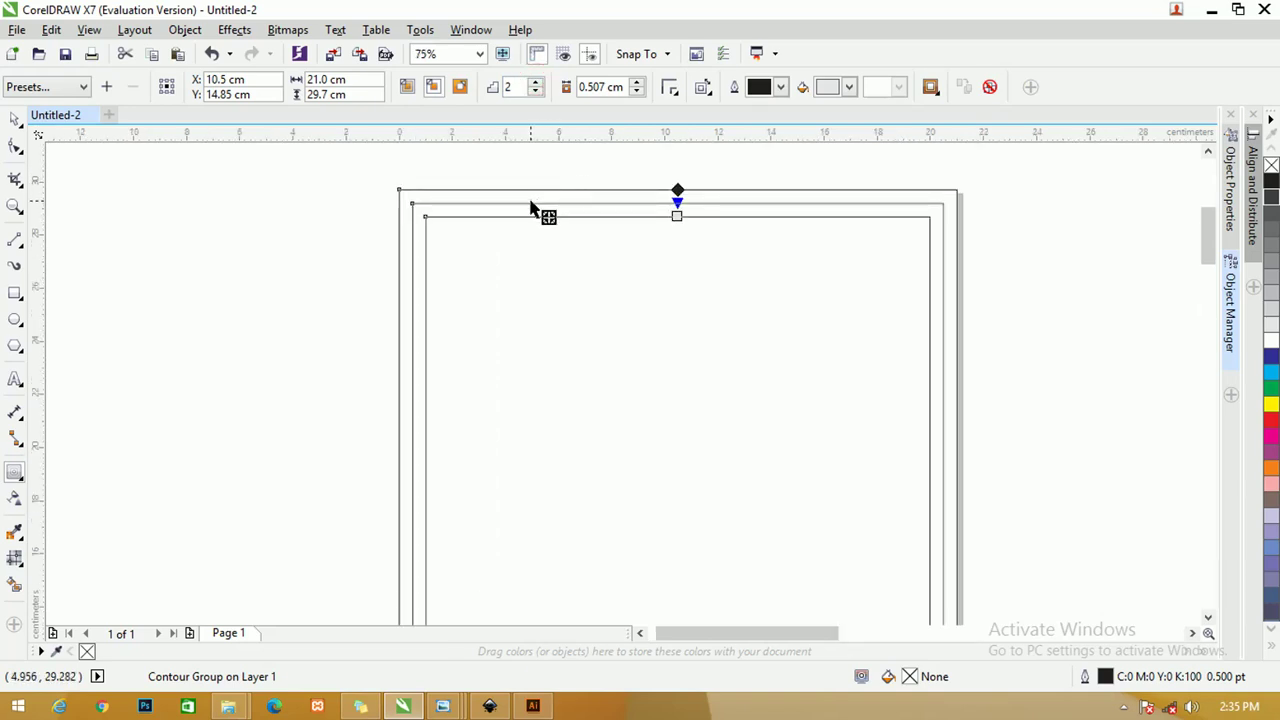
{"action": "left_click_drag", "start_coordinate": [677, 214], "coordinate": [673, 210]}
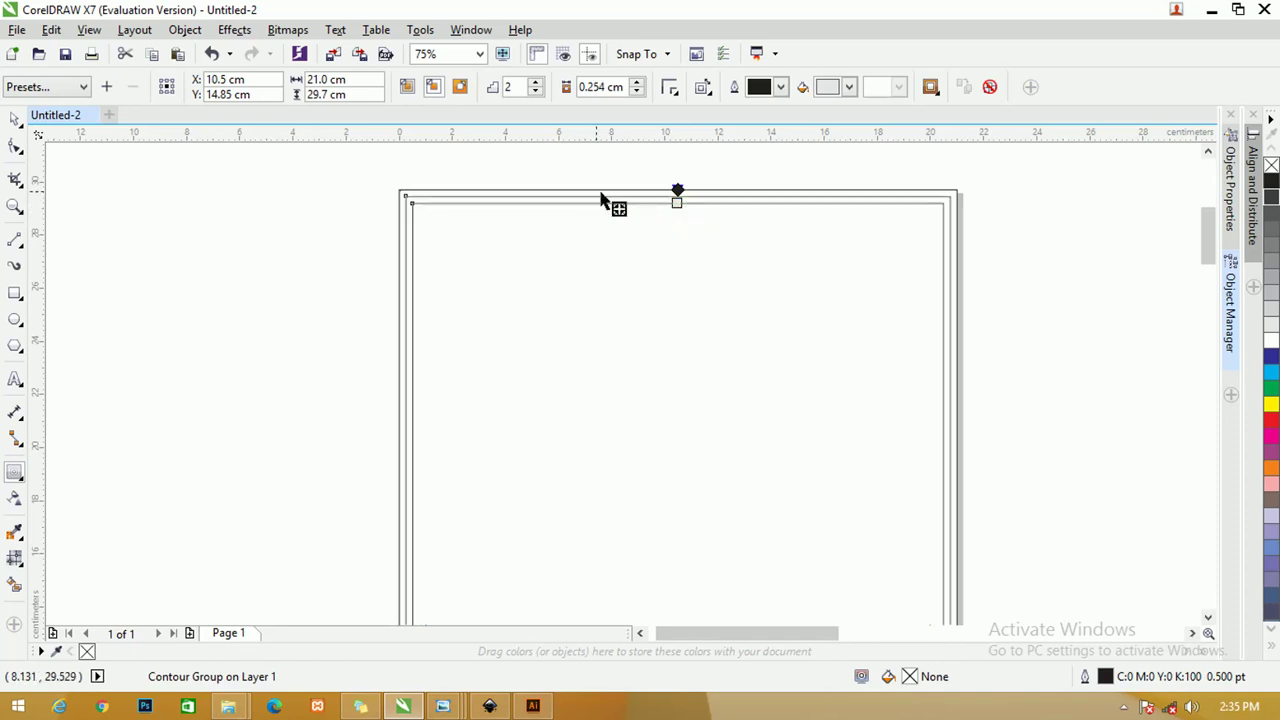
- Break the contour group apart and ungroup all its objects into separate rectangles
{"action": "right_click", "coordinate": [563, 213]}
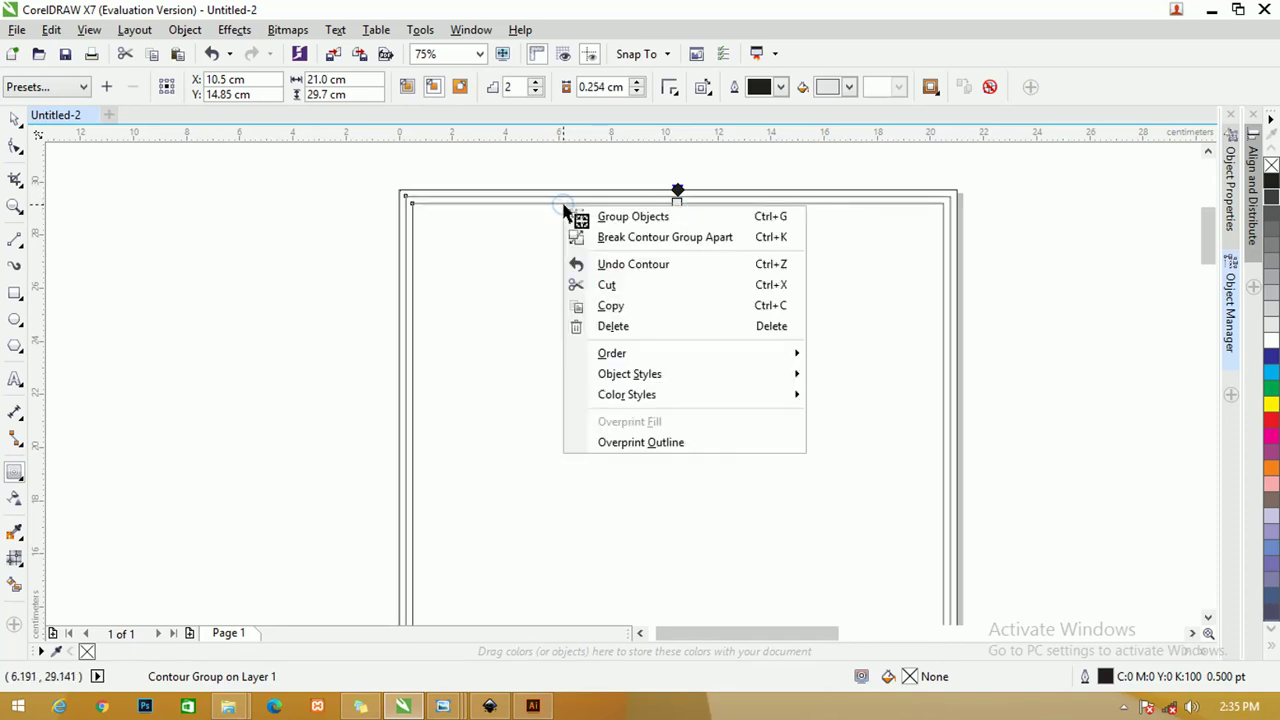
{"action": "left_click", "coordinate": [605, 240]}
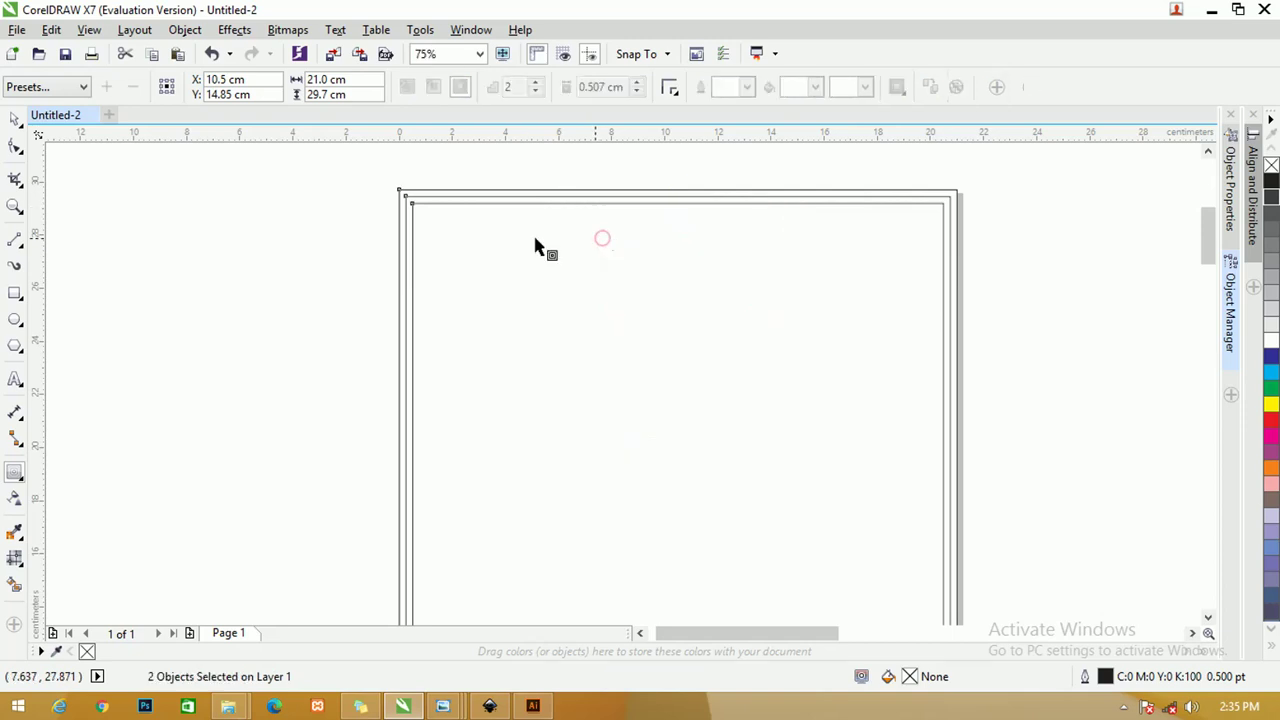
{"action": "left_click", "coordinate": [15, 117]}
{"action": "left_click", "coordinate": [66, 150]}
{"action": "left_click", "coordinate": [449, 207]}
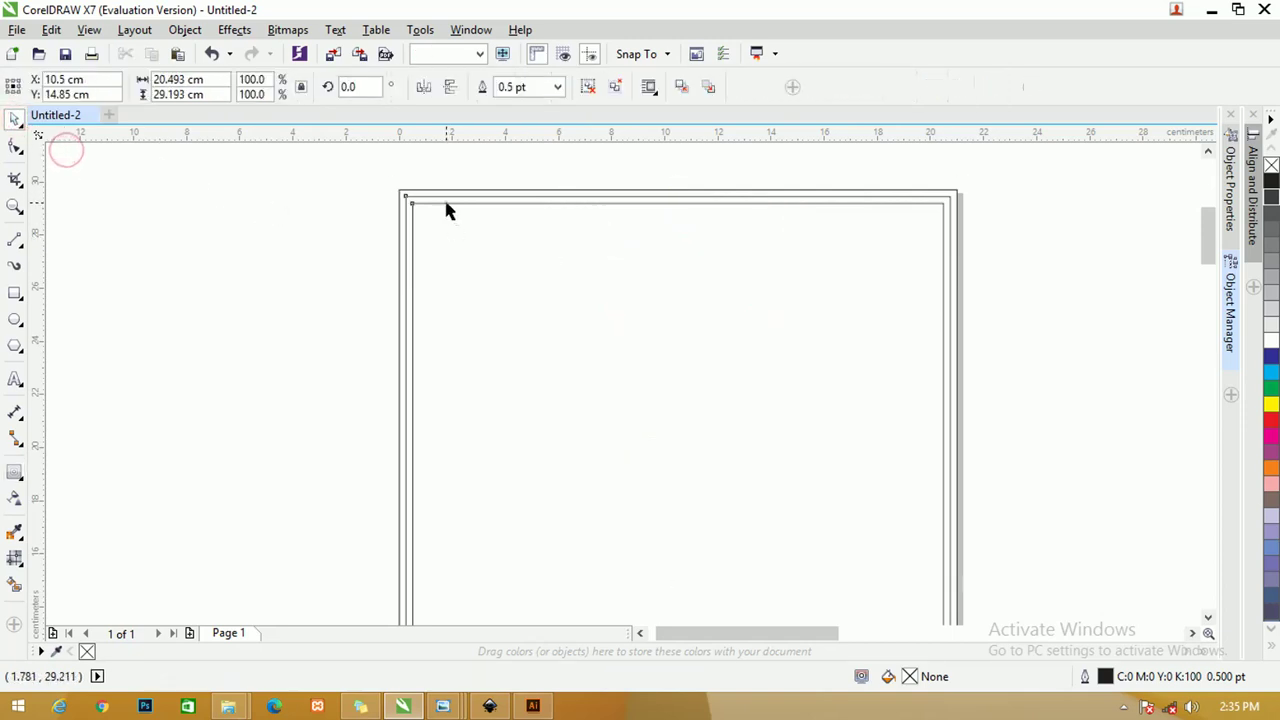
{"action": "right_click", "coordinate": [446, 204]}
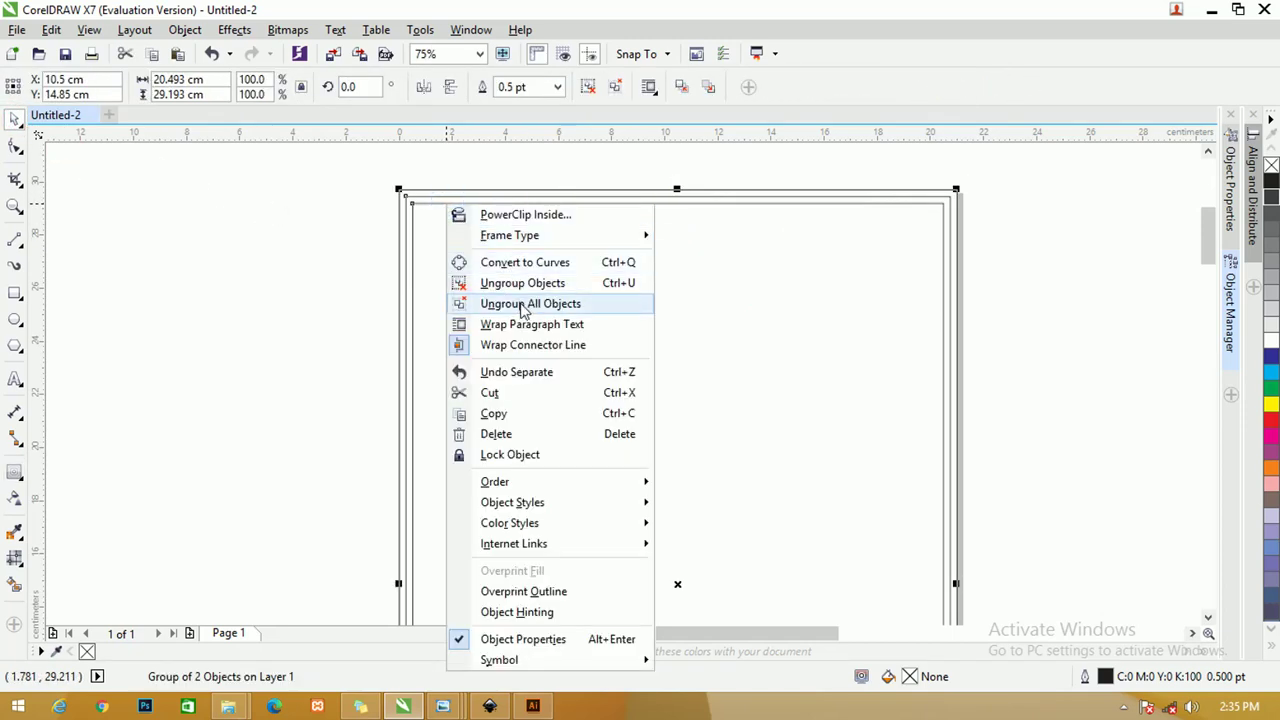
{"action": "left_click", "coordinate": [520, 303]}
{"action": "left_click", "coordinate": [336, 238]}
{"action": "left_click", "coordinate": [421, 200]}
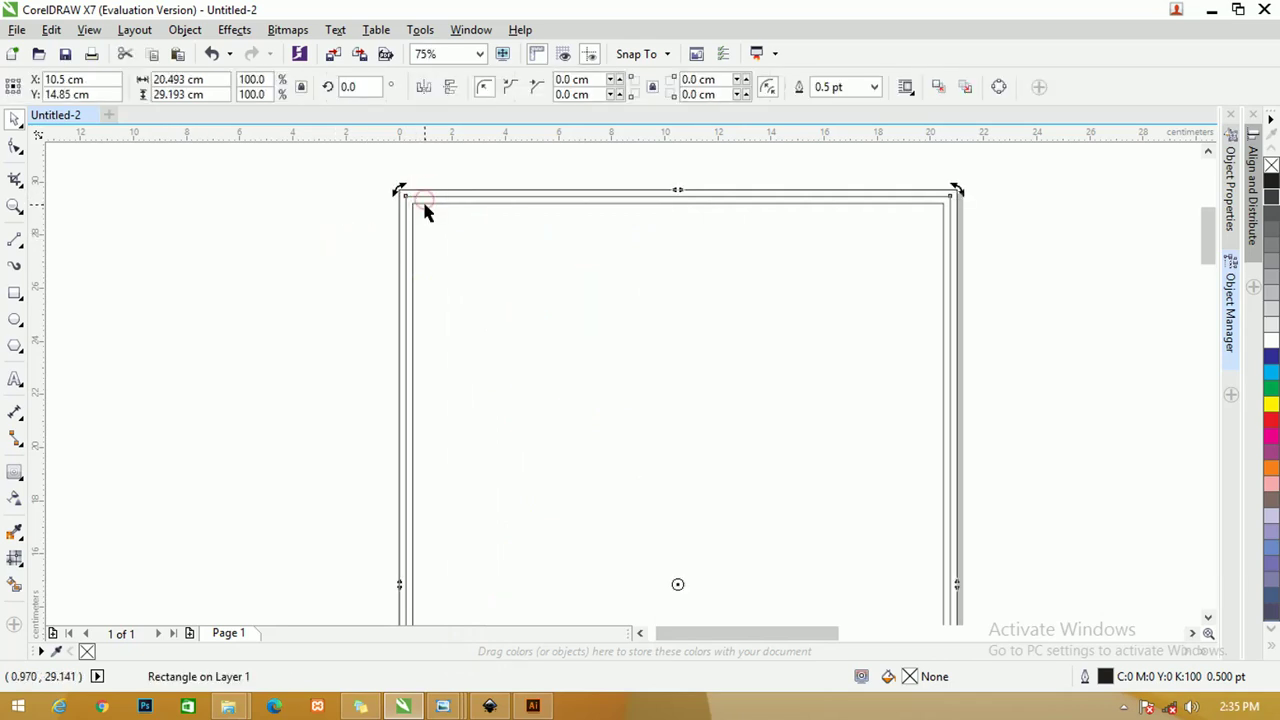
{"action": "left_click", "coordinate": [422, 199]}
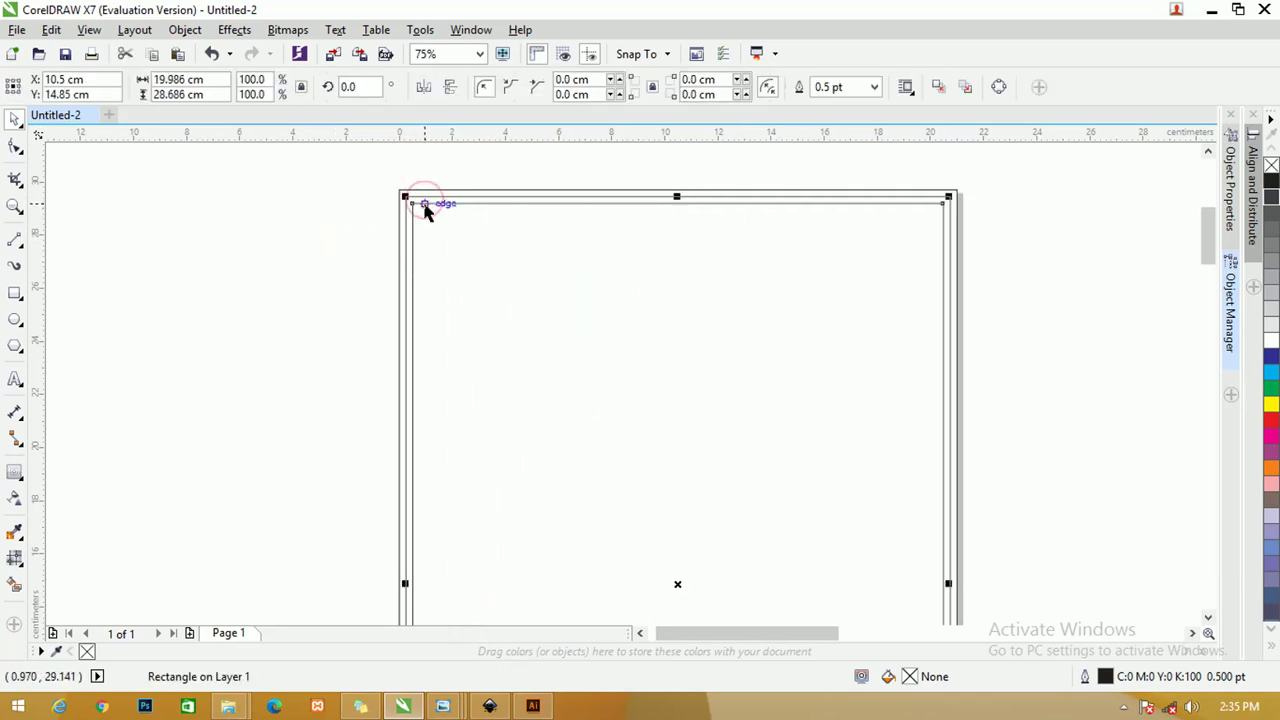
{"action": "left_click", "coordinate": [17, 476]}
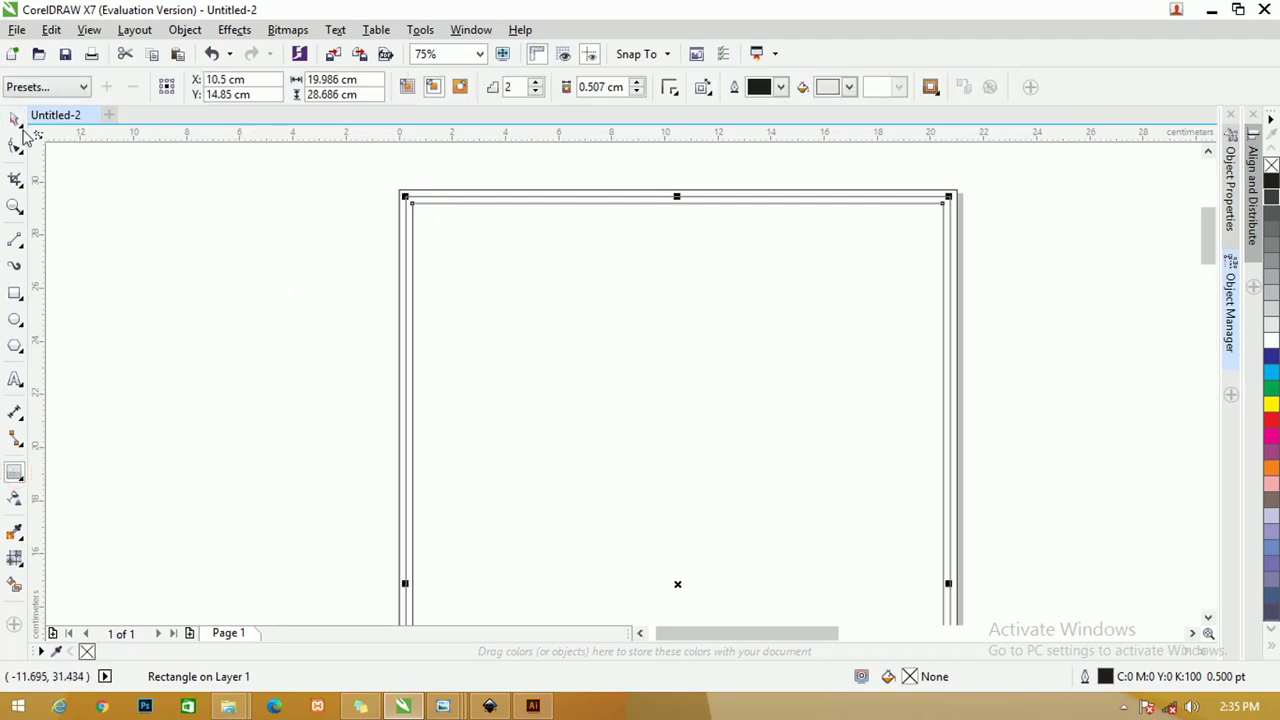
{"action": "left_click", "coordinate": [123, 178]}
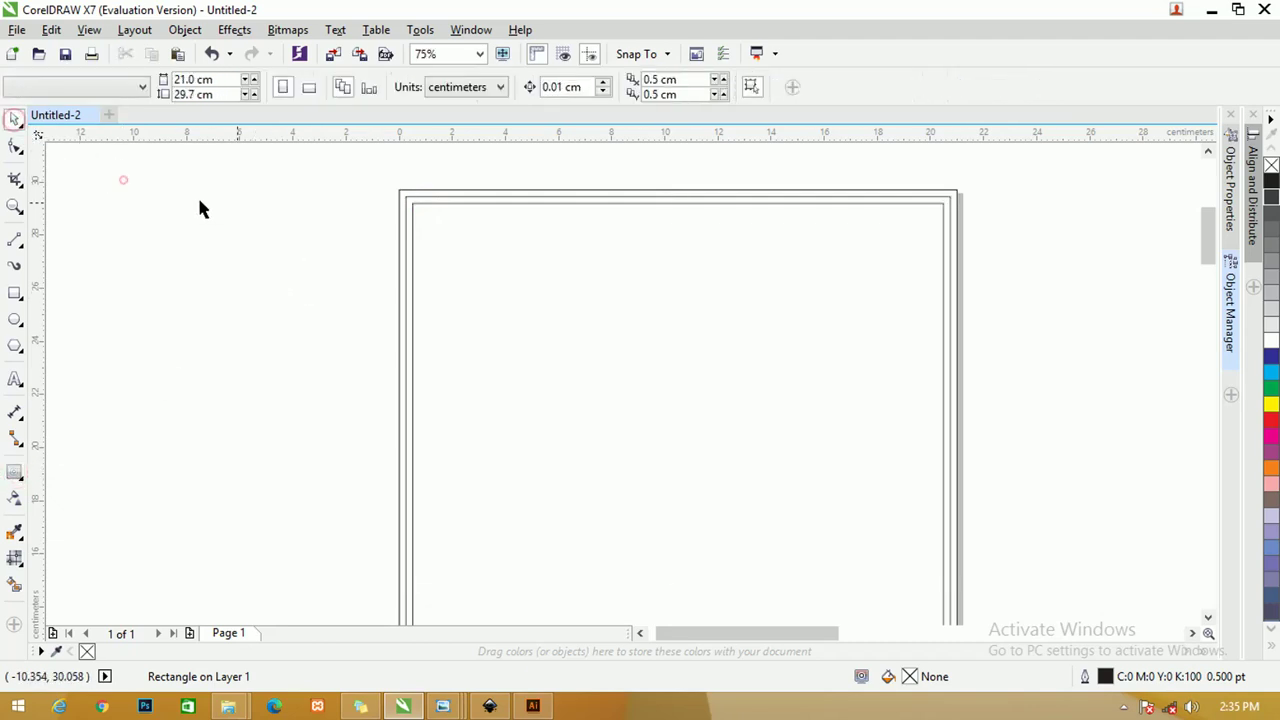
- Fill the outer page rectangle with white and the middle rectangle with 10% black
{"action": "left_click", "coordinate": [398, 192]}
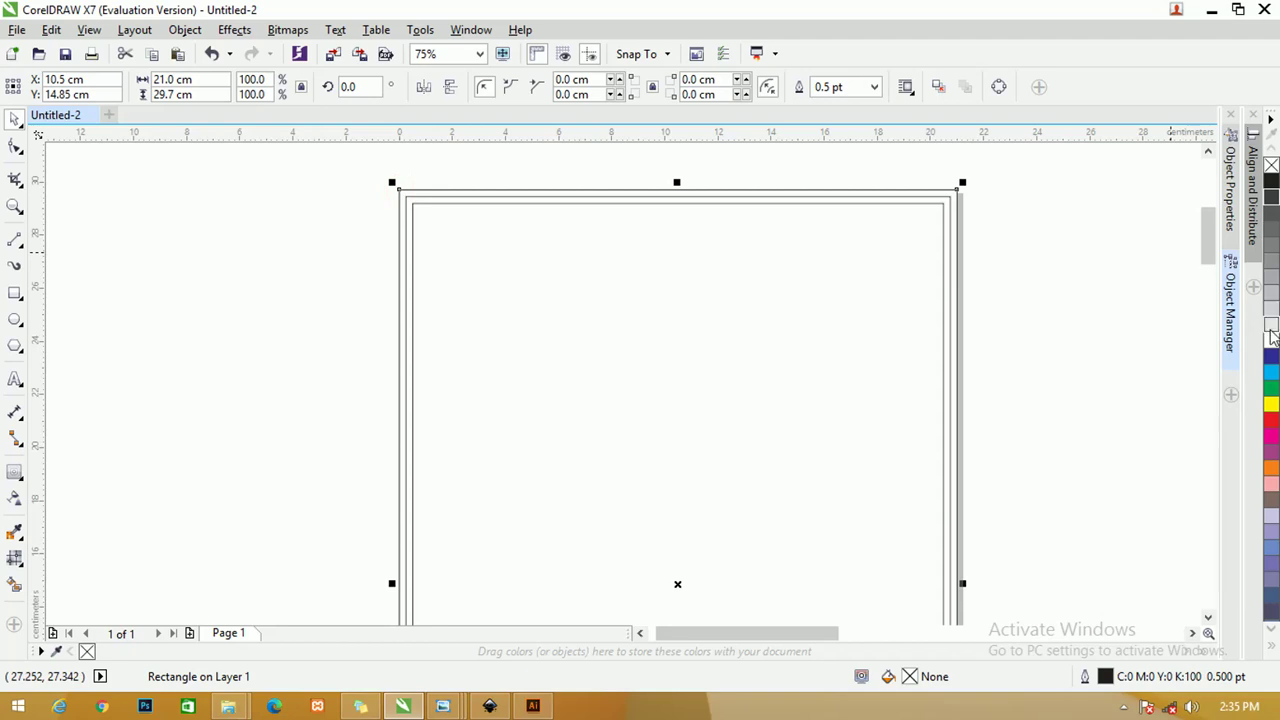
{"action": "left_click", "coordinate": [1020, 204]}
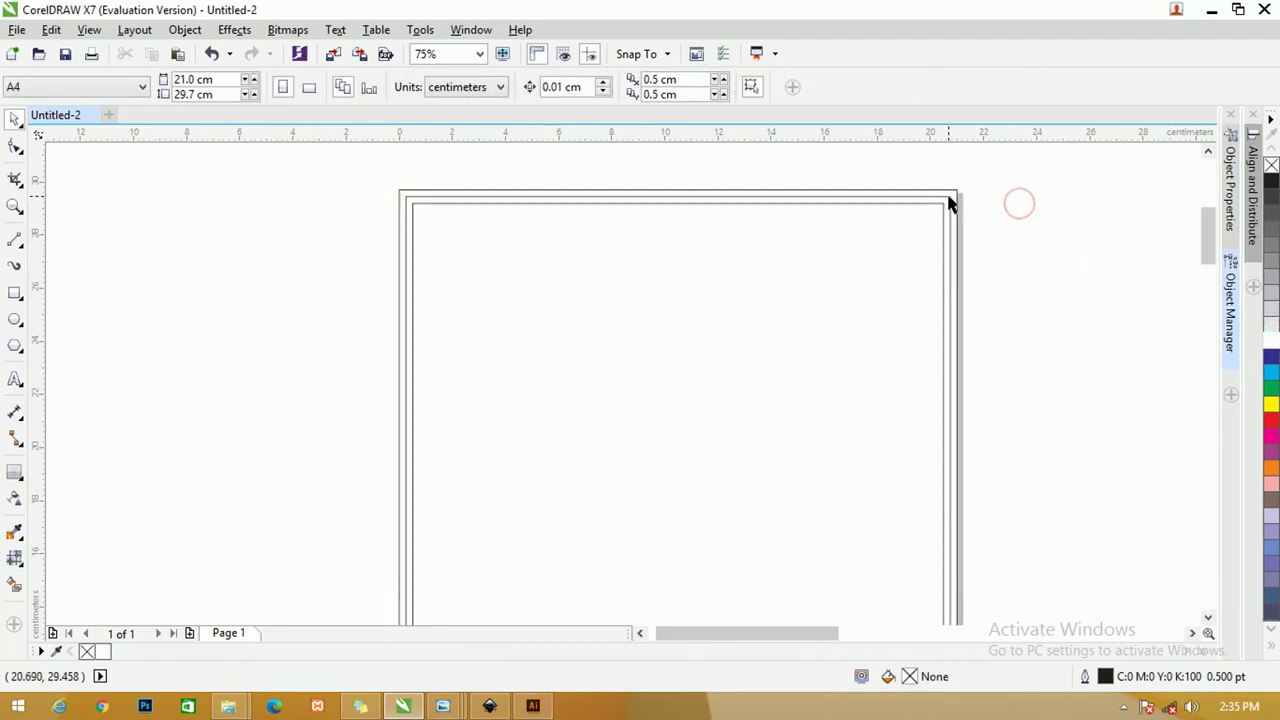
{"action": "left_click", "coordinate": [951, 199]}
{"action": "left_click", "coordinate": [1272, 313]}
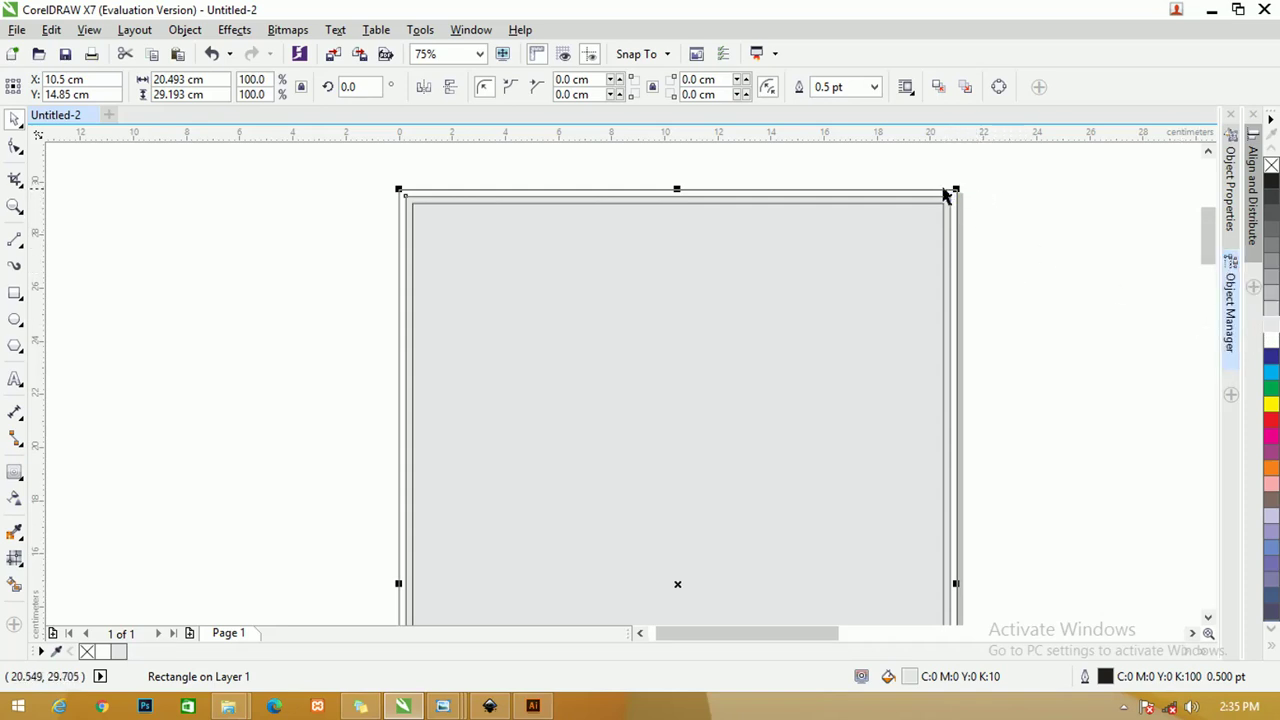
- Move the innermost rectangle to the master page's Guides (all pages) layer and hide that layer
{"action": "left_click", "coordinate": [914, 210]}
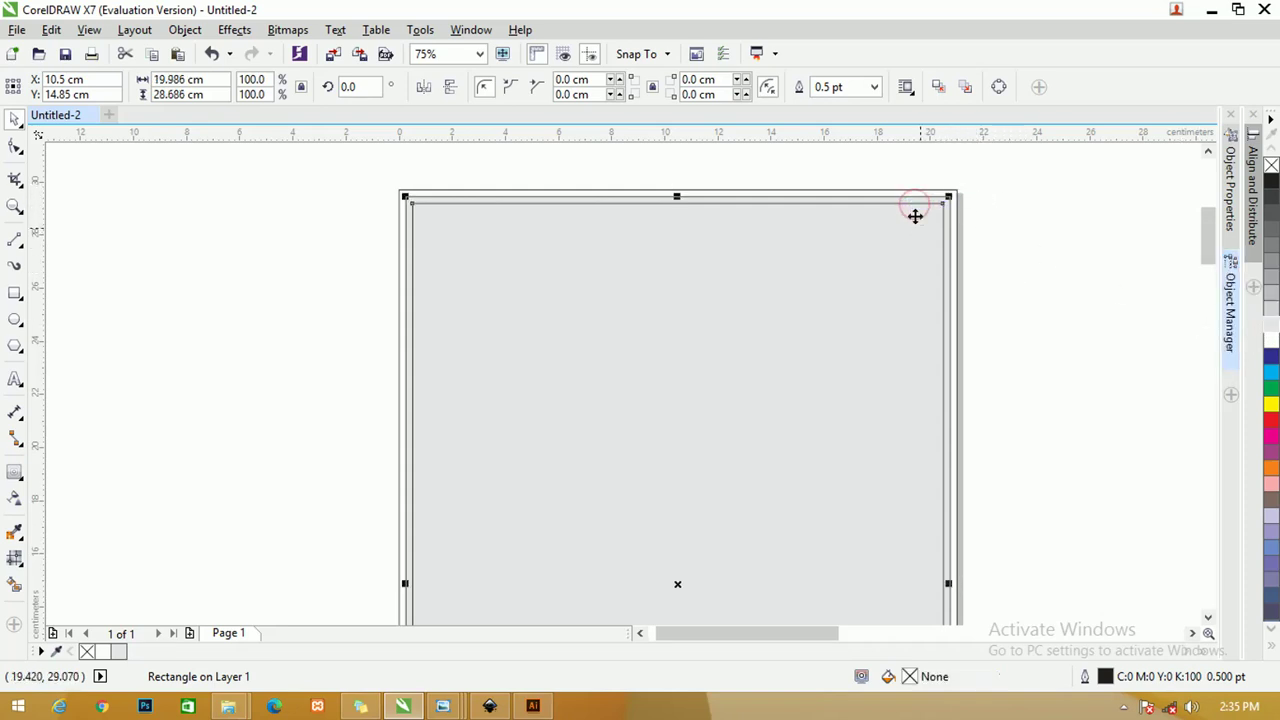
{"action": "left_click", "coordinate": [1232, 291]}
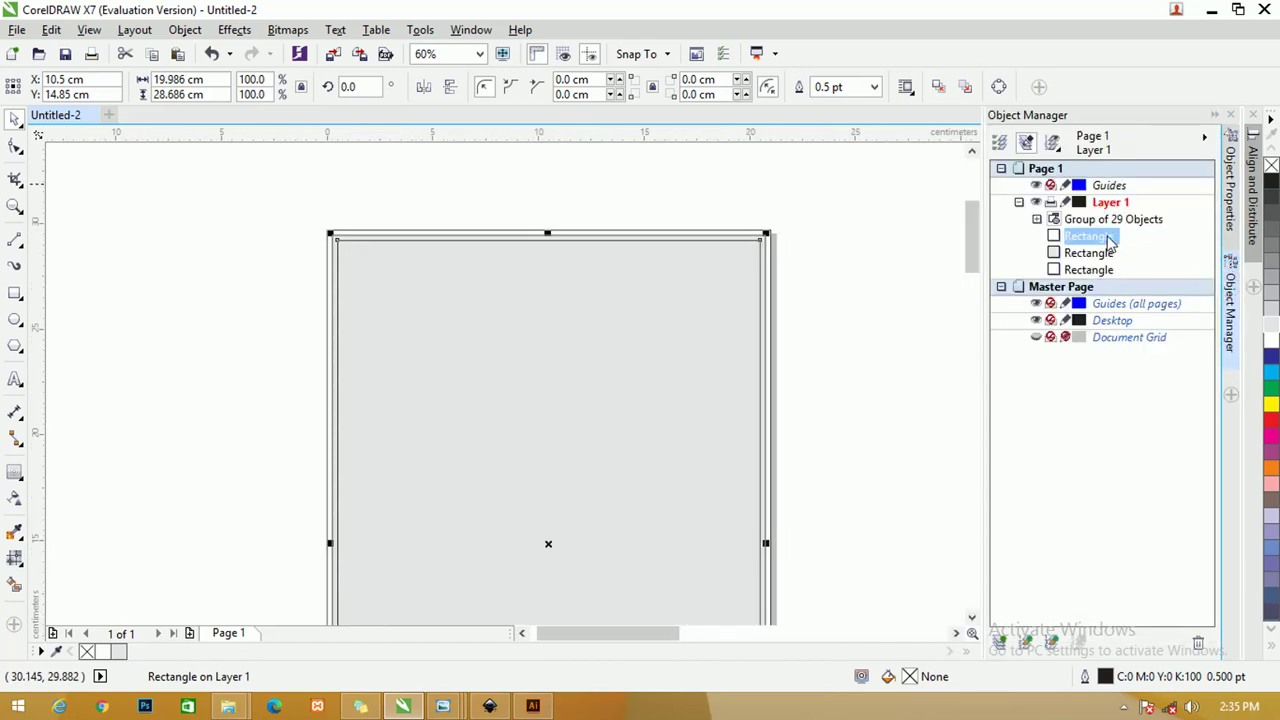
{"action": "left_click_drag", "start_coordinate": [1127, 308], "coordinate": [1127, 308]}
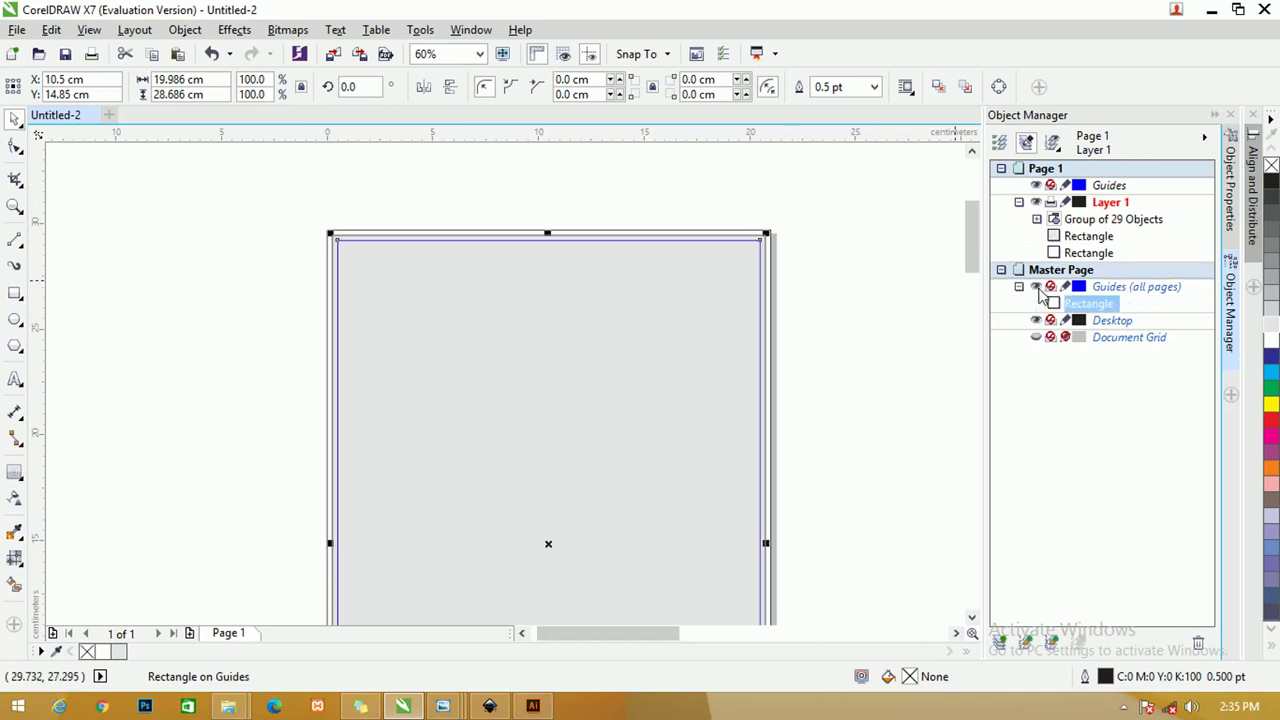
{"action": "left_click", "coordinate": [1040, 294]}
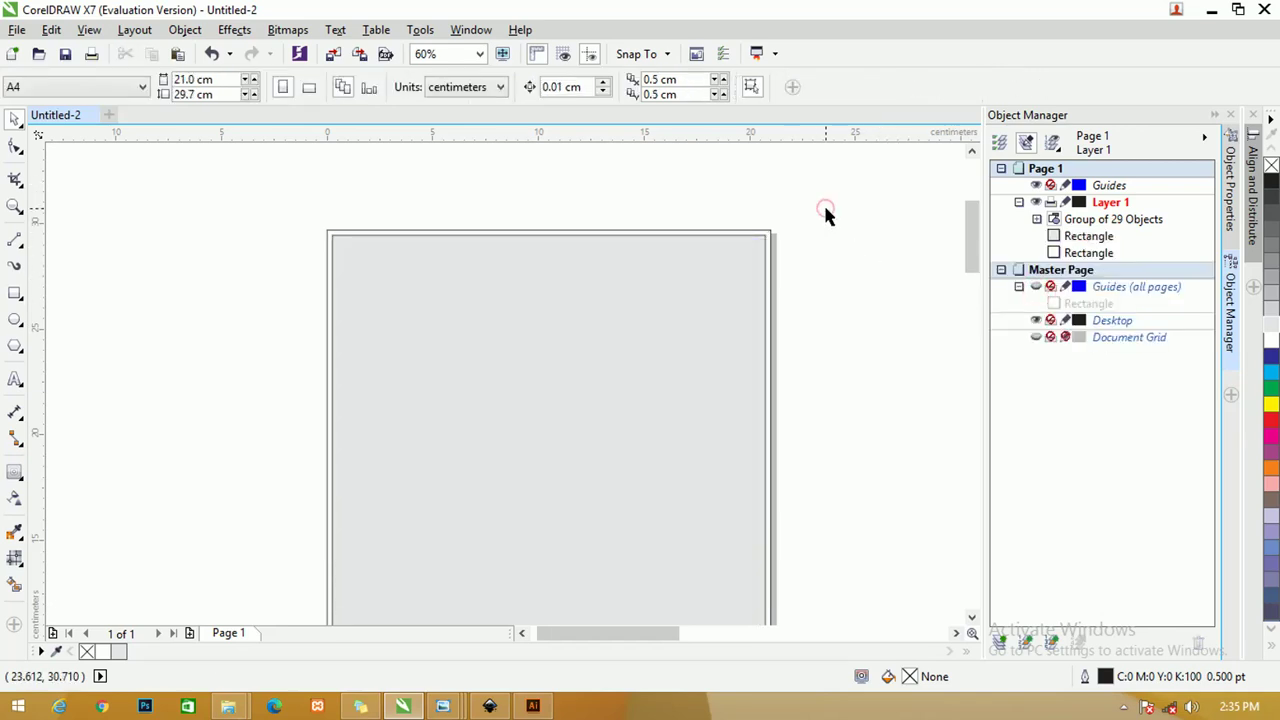
- Select the two filled page rectangles and remove their outlines
{"action": "key", "text": "ctrl+a"}
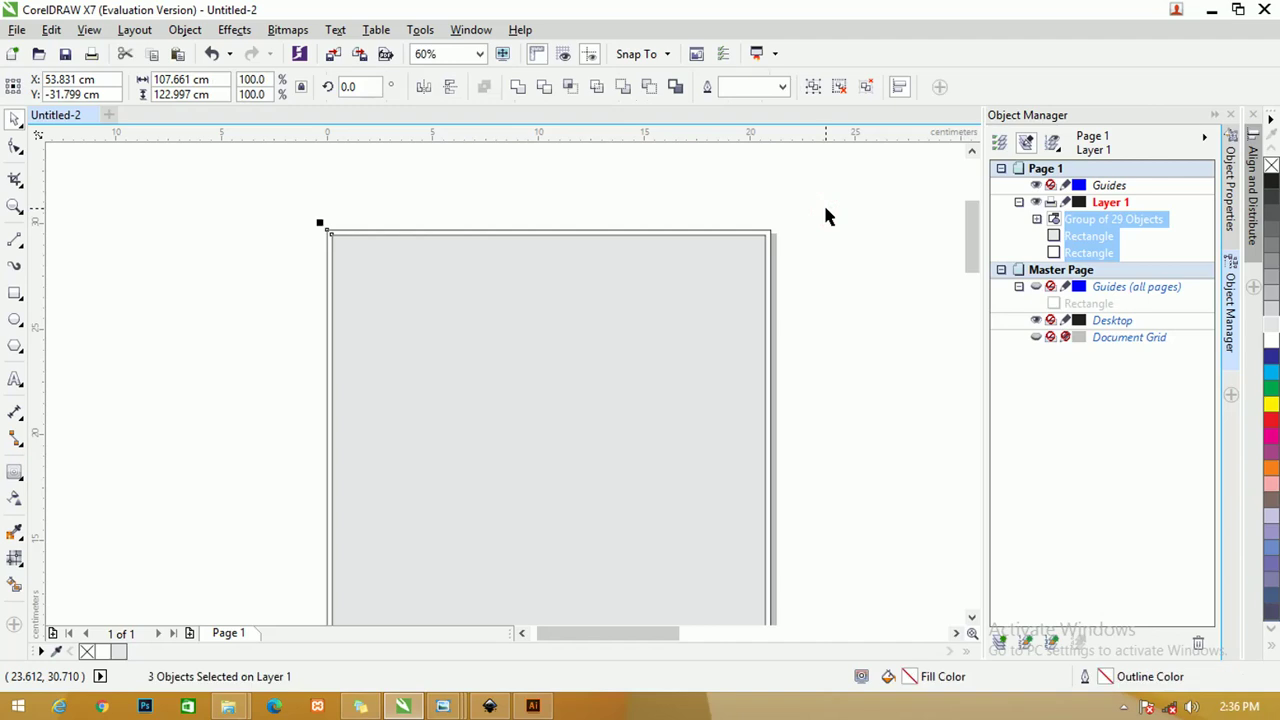
{"action": "left_click", "coordinate": [826, 216]}
{"action": "left_click_drag", "start_coordinate": [297, 225], "coordinate": [816, 583]}
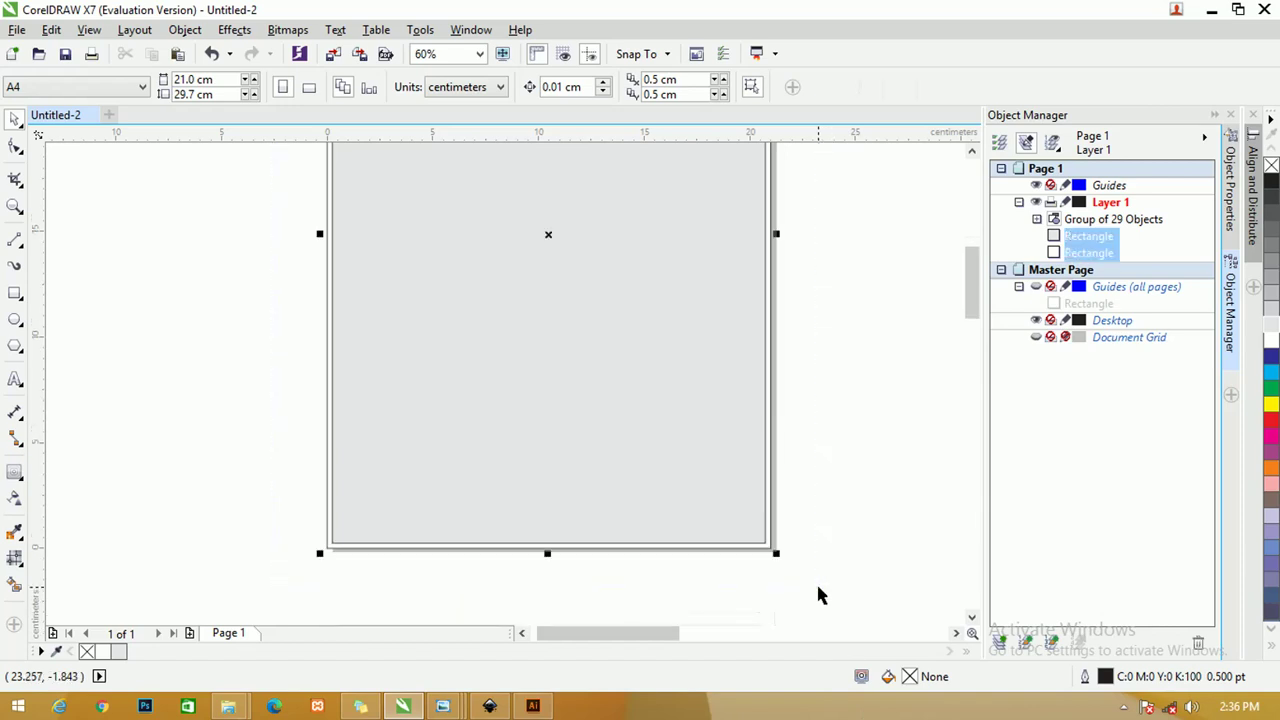
{"action": "right_click", "coordinate": [1271, 165]}
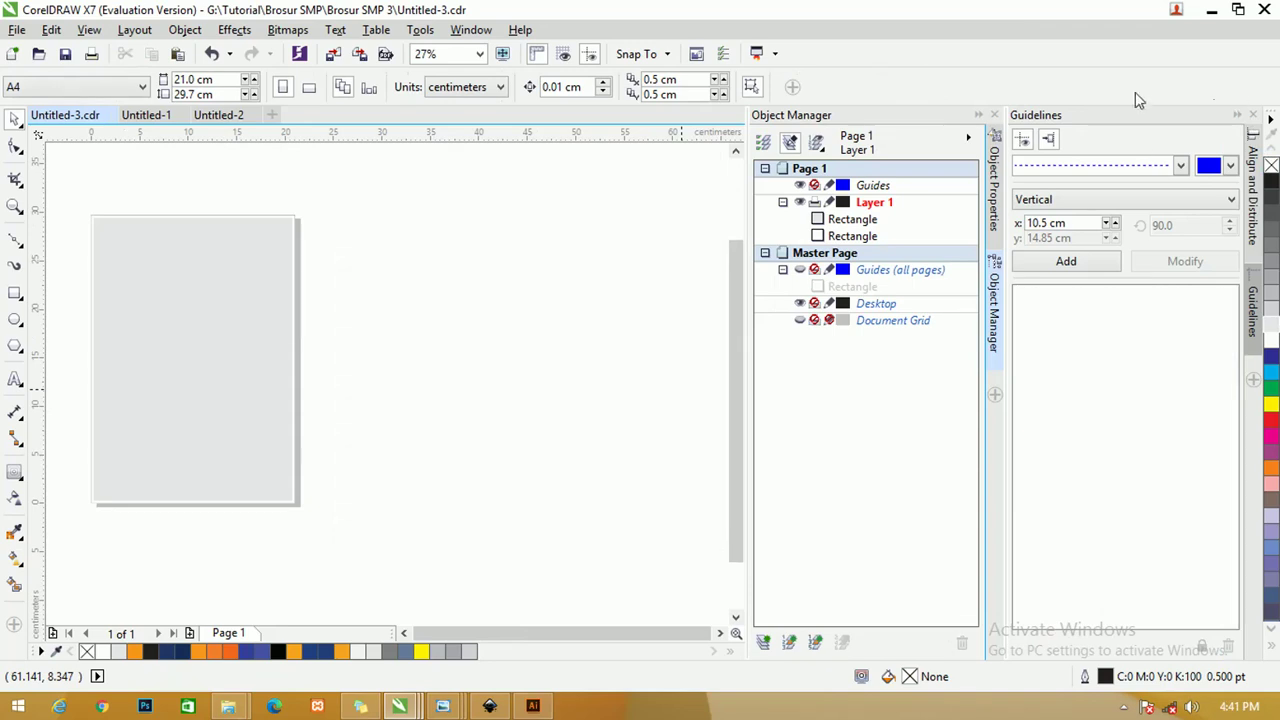
- Draw a tall rectangle about 7.27 cm by 20.33 cm beside the page and shift it slightly toward the page
{"action": "left_click", "coordinate": [994, 115]}
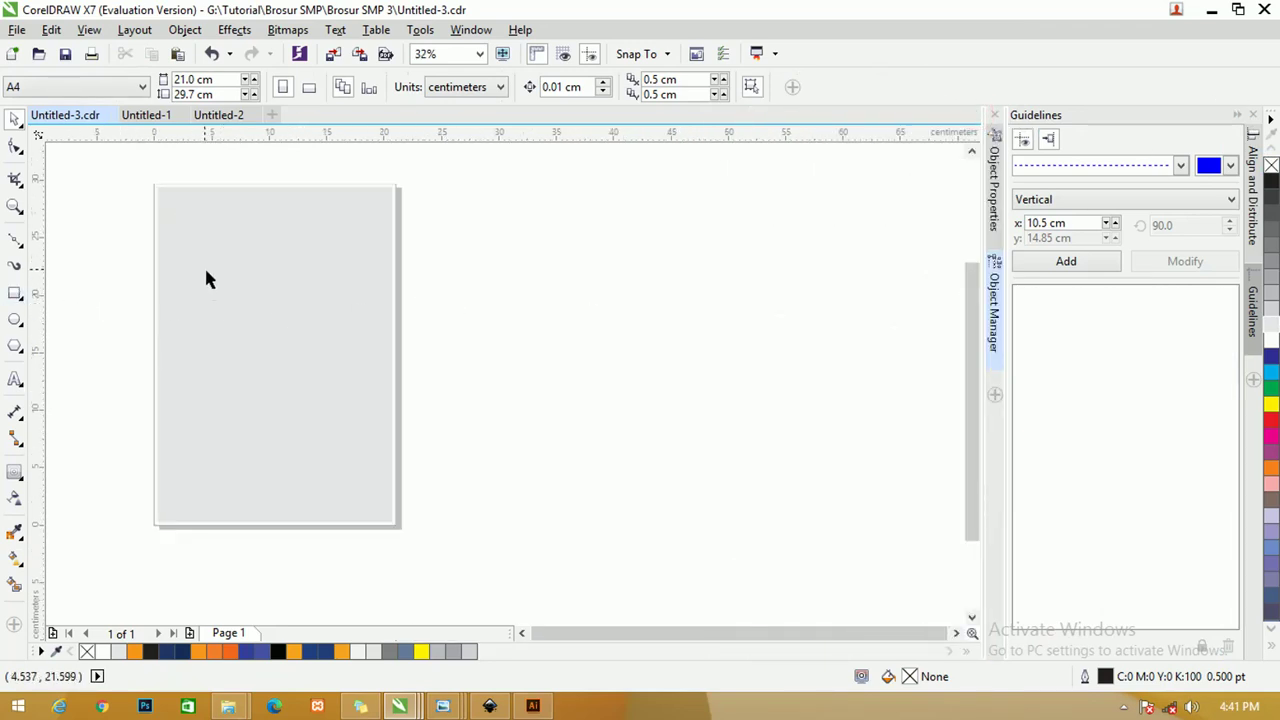
{"action": "left_click", "coordinate": [15, 295]}
{"action": "left_click_drag", "start_coordinate": [531, 209], "coordinate": [616, 441]}
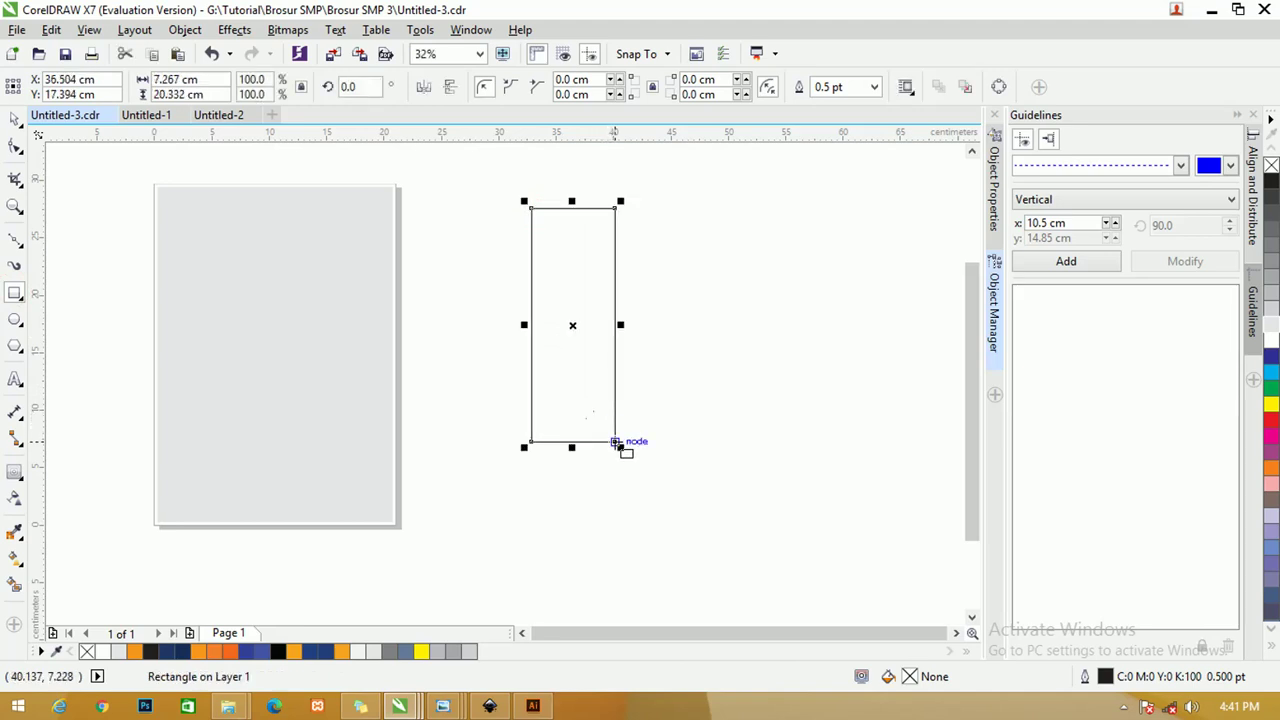
{"action": "left_click", "coordinate": [15, 118]}
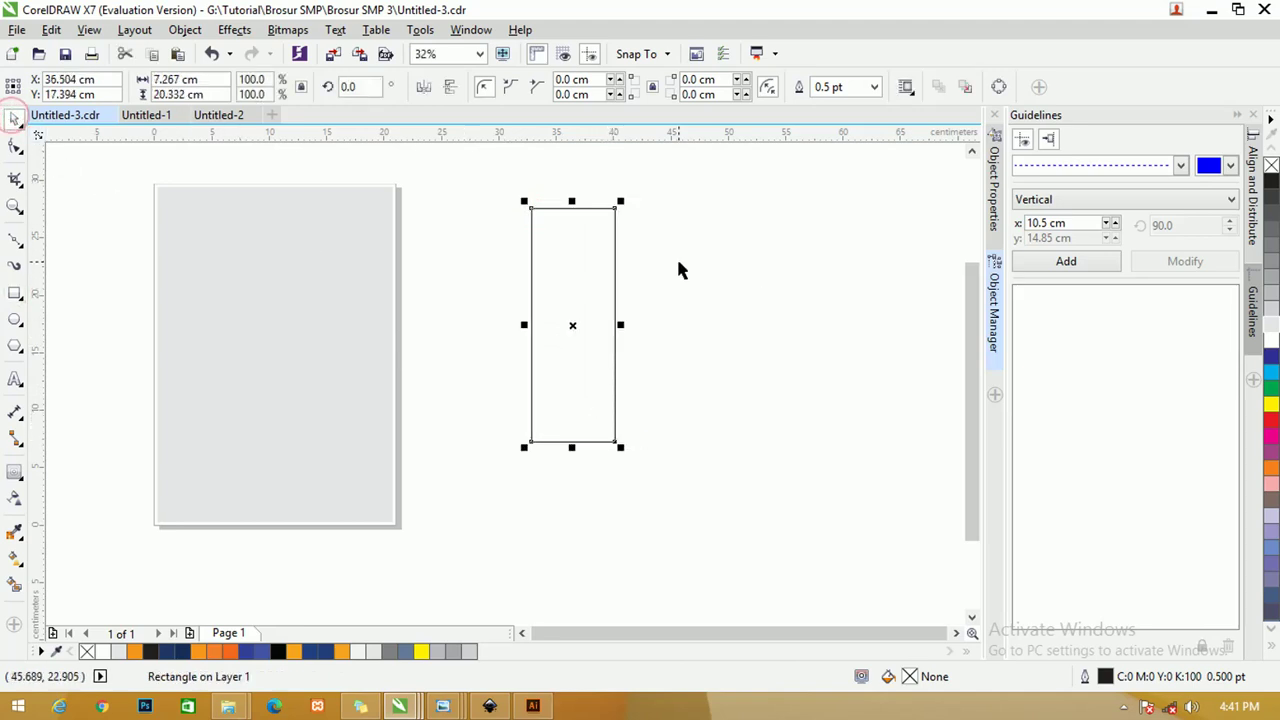
{"action": "left_click_drag", "start_coordinate": [615, 232], "coordinate": [603, 233]}
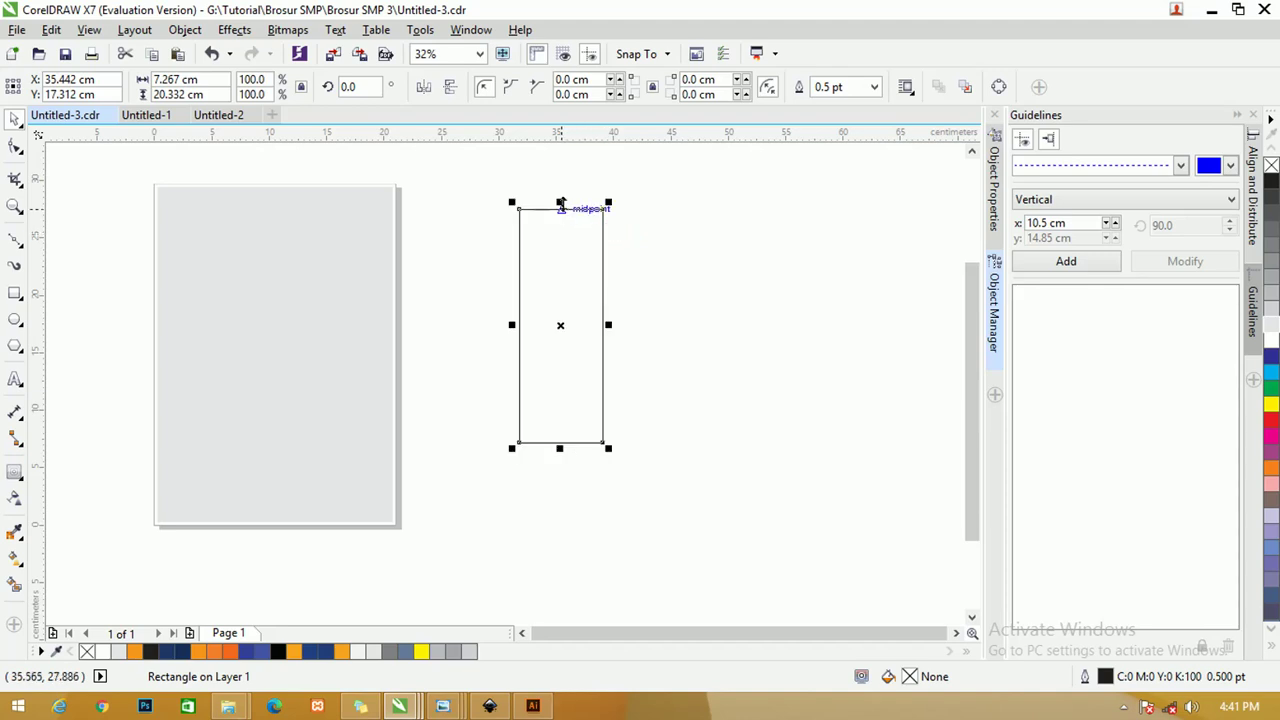
- Skew the tall rectangle horizontally with its top edge shifted right, to an overall width of about 9.13 cm
{"action": "left_click", "coordinate": [579, 211]}
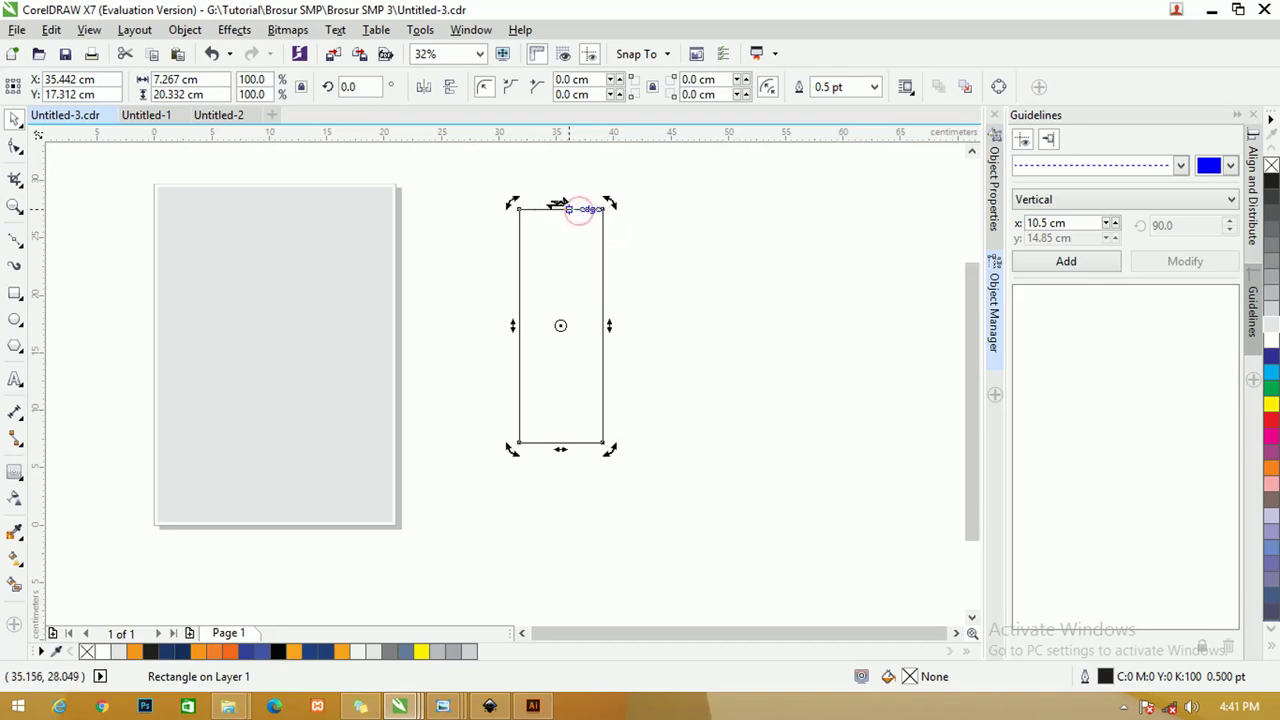
{"action": "left_click_drag", "start_coordinate": [563, 203], "coordinate": [585, 209]}
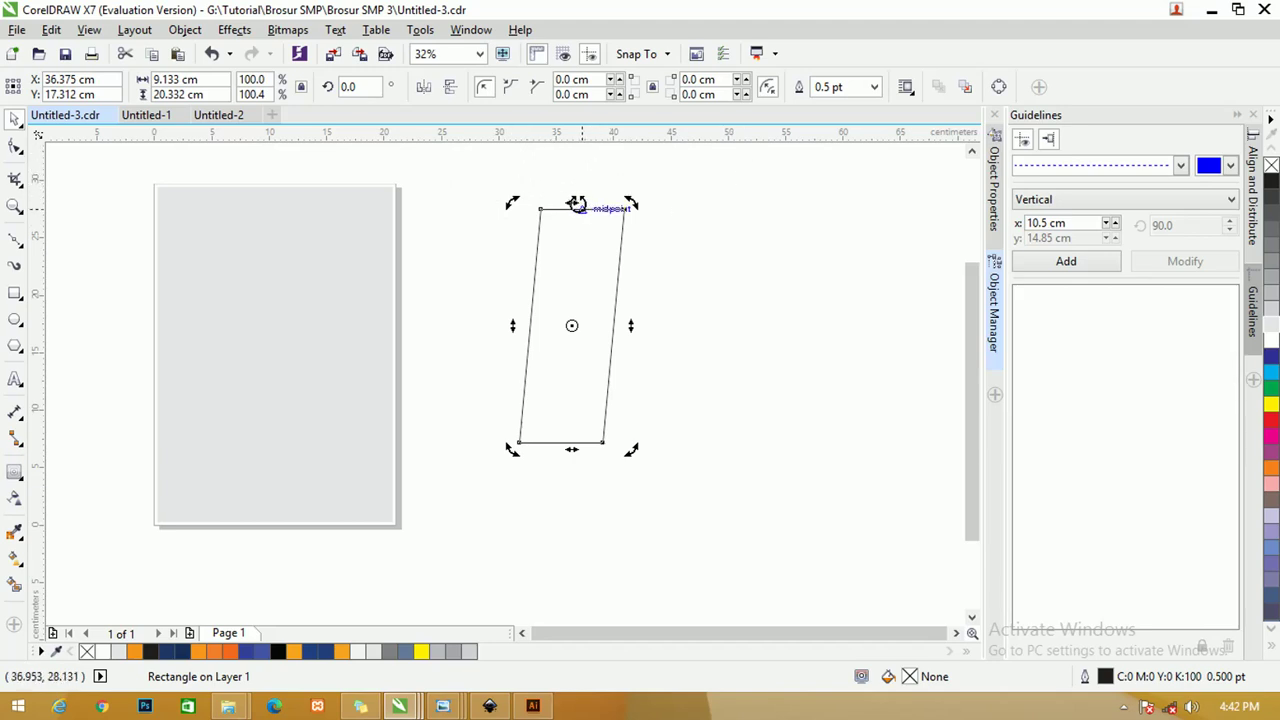
{"action": "left_click_drag", "start_coordinate": [577, 204], "coordinate": [567, 203]}
{"action": "scroll", "coordinate": [600, 200], "scroll_direction": "up", "scroll_amount": 3}
{"action": "scroll", "coordinate": [409, 206], "scroll_direction": "down", "scroll_amount": 3}
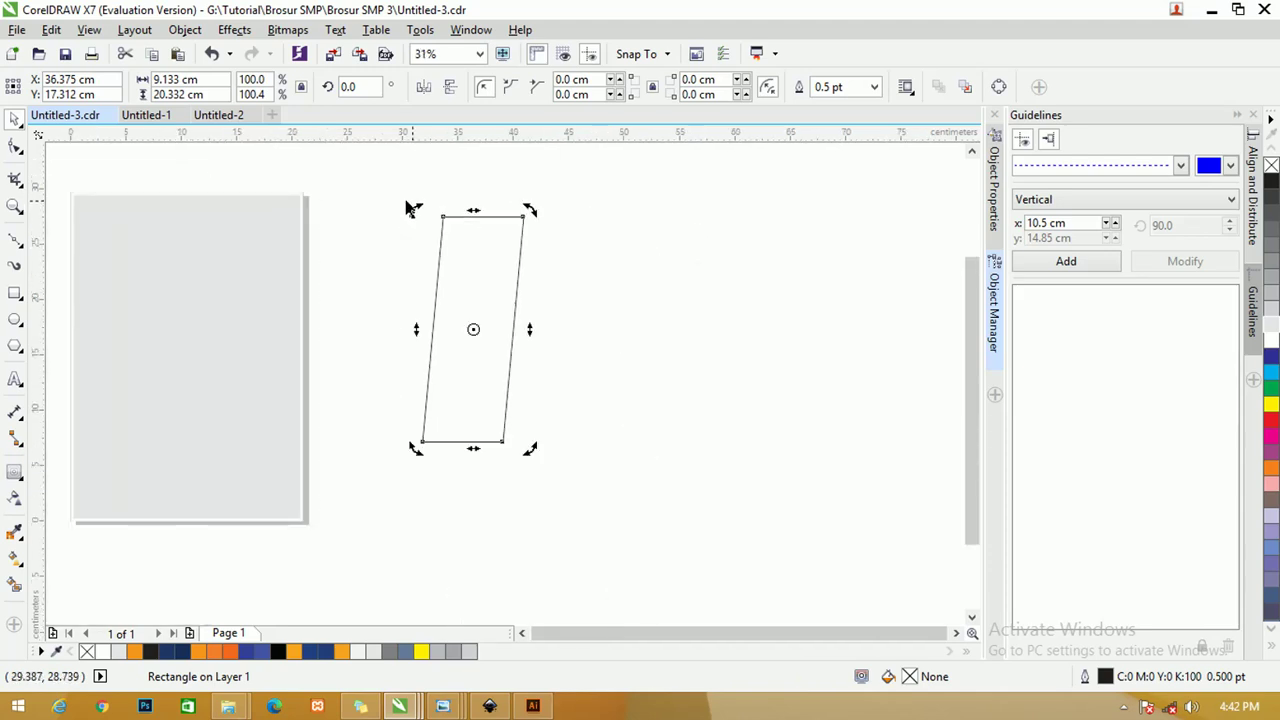
- Round the top-left corner of the skewed rectangle to a radius of about 3.634 cm with the Shape tool
{"action": "left_click", "coordinate": [16, 148]}
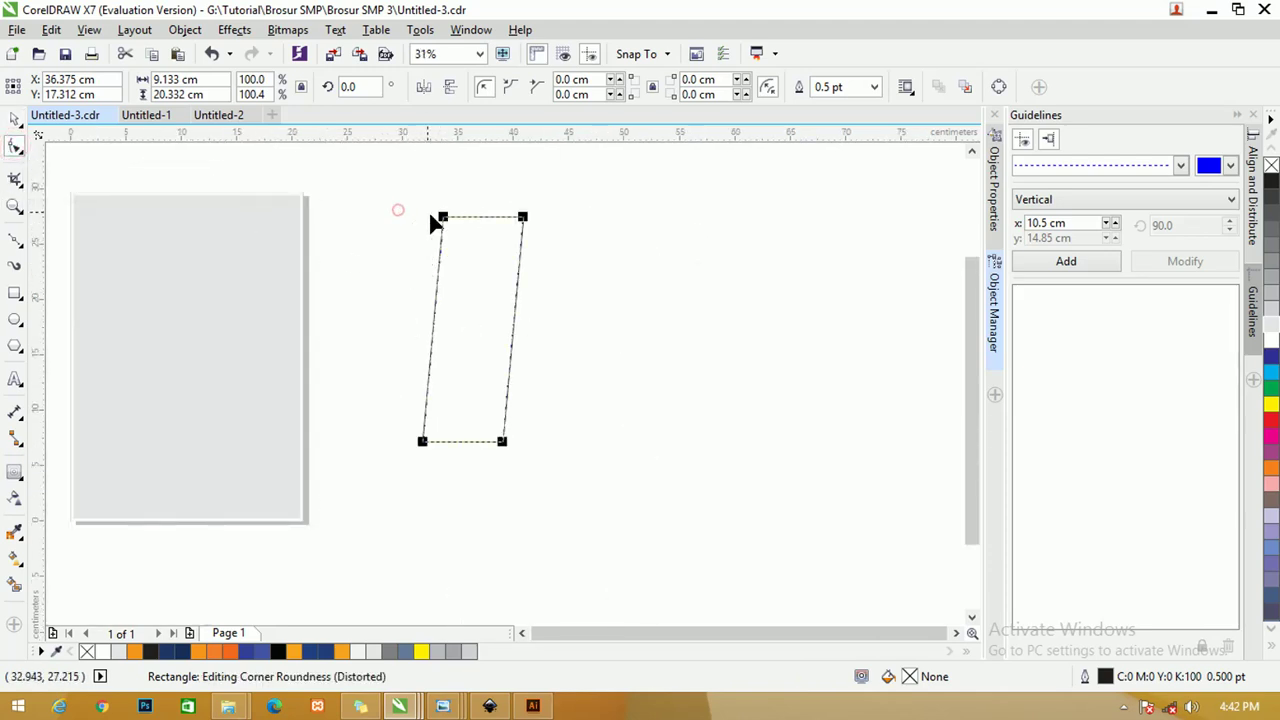
{"action": "left_click", "coordinate": [443, 217]}
{"action": "scroll", "coordinate": [534, 323], "scroll_direction": "up", "scroll_amount": 2}
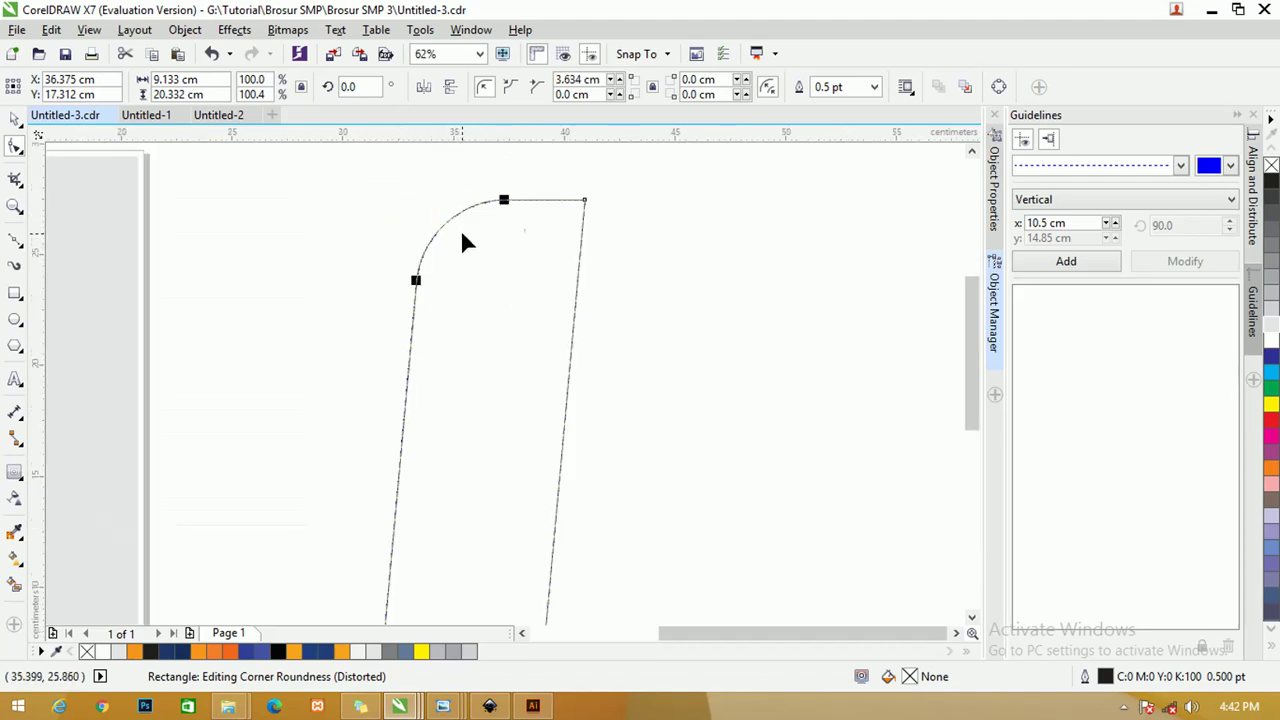
{"action": "left_click_drag", "start_coordinate": [463, 243], "coordinate": [492, 185]}
{"action": "scroll", "coordinate": [492, 185], "scroll_direction": "down", "scroll_amount": 2}
{"action": "scroll", "coordinate": [500, 183], "scroll_direction": "up", "scroll_amount": 2}
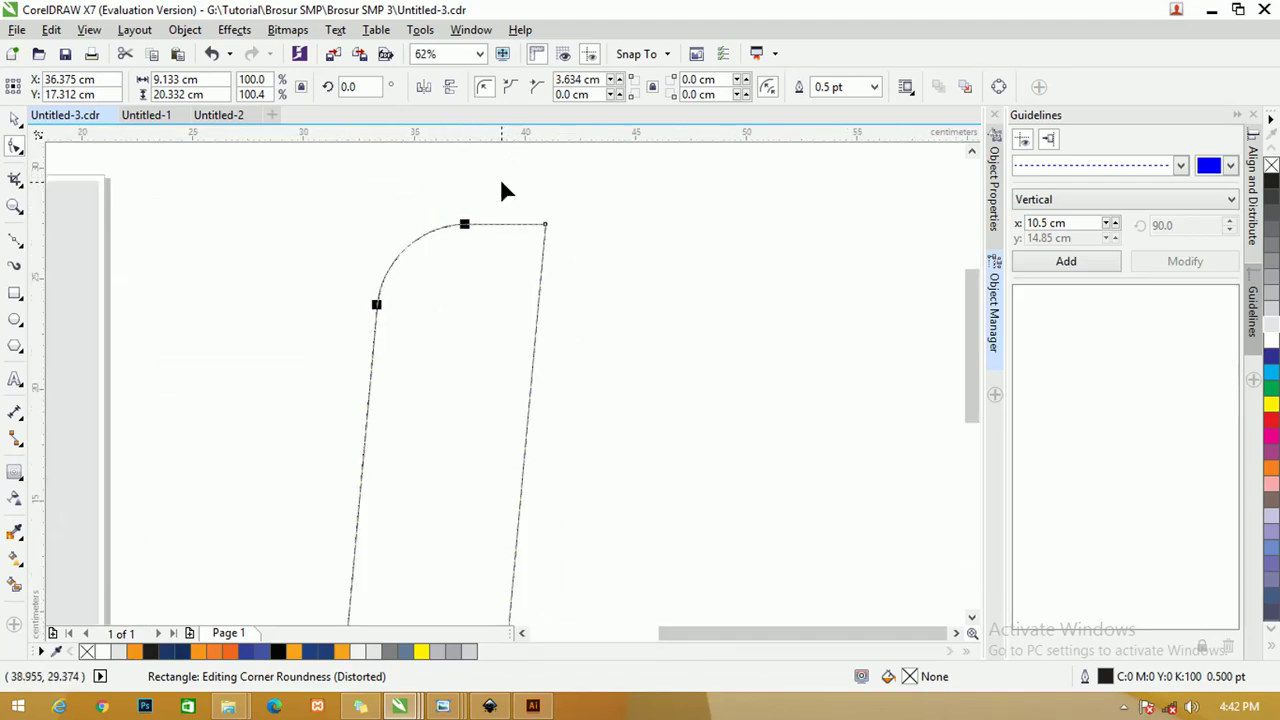
{"action": "left_click", "coordinate": [617, 80]}
{"action": "left_click", "coordinate": [617, 80]}
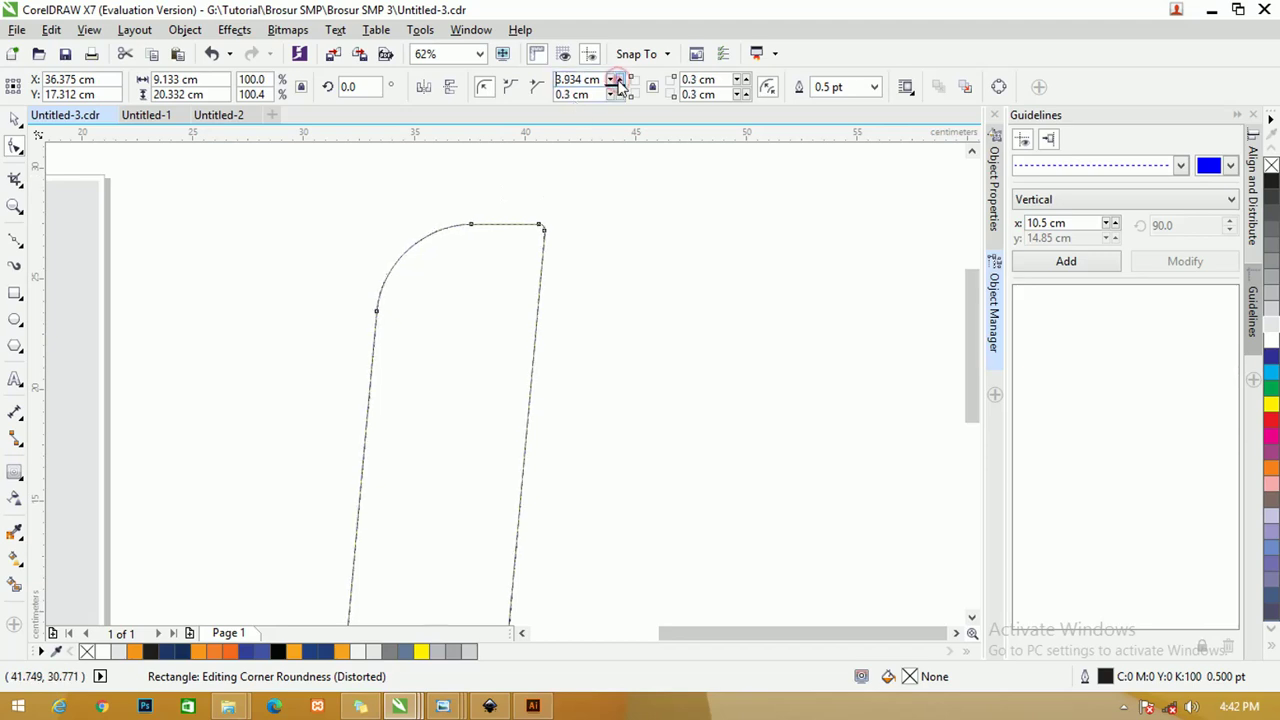
{"action": "left_click", "coordinate": [617, 80]}
{"action": "left_click", "coordinate": [617, 80]}
{"action": "left_click", "coordinate": [610, 80]}
{"action": "left_click", "coordinate": [610, 80]}
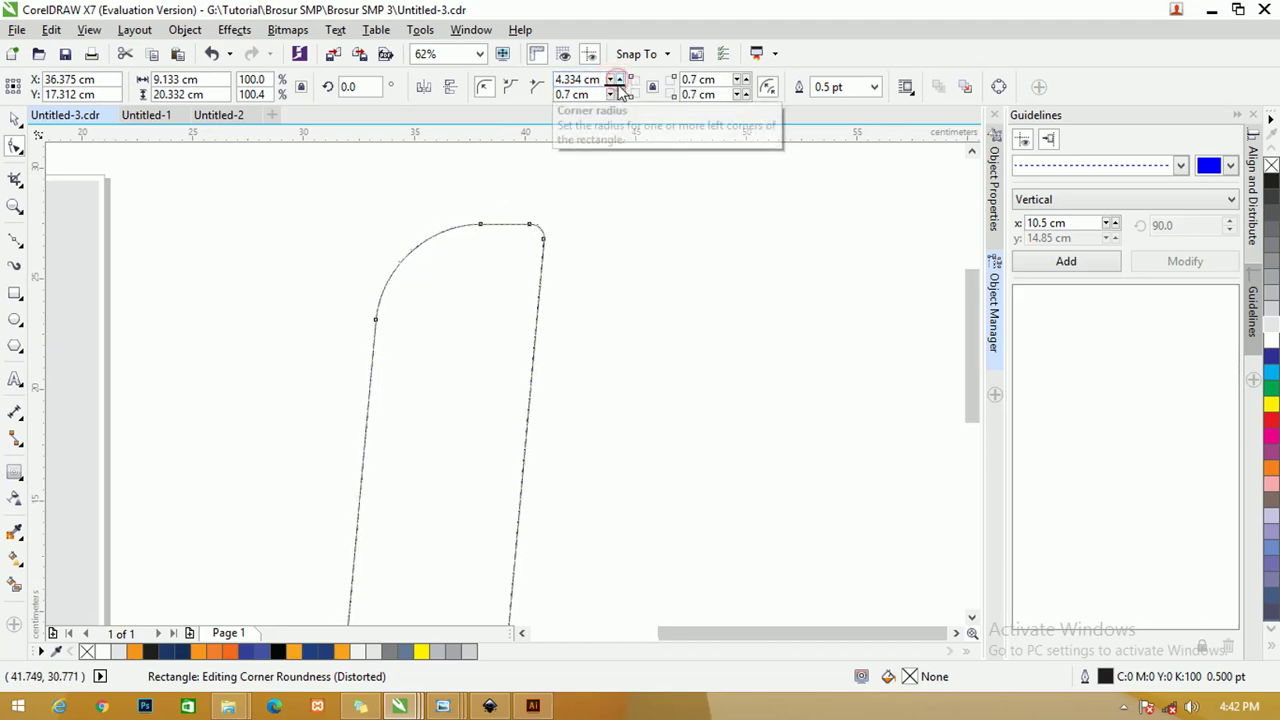
{"action": "left_click", "coordinate": [610, 80]}
{"action": "key", "text": "Down"}
{"action": "key", "text": "Down"}
{"action": "key", "text": "Down"}
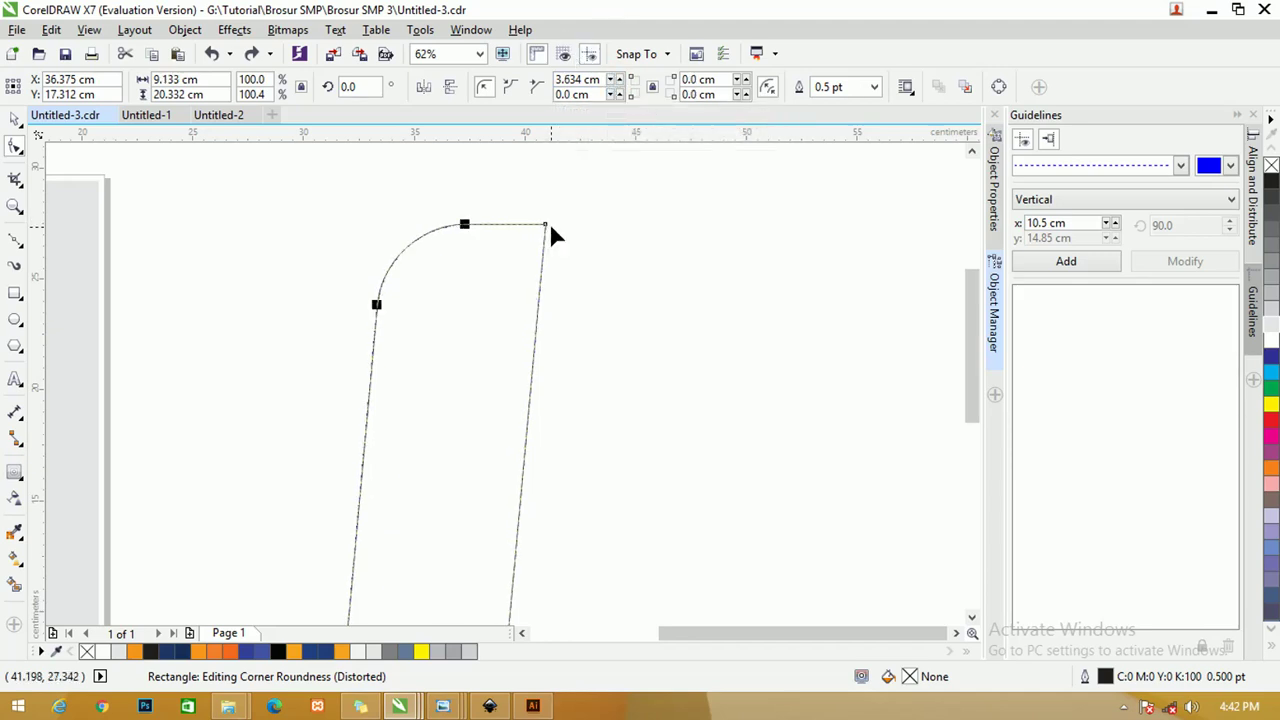
- Unlink the corner radii and set only the slanted rectangle's top-left corner radius to 8.934 cm
{"action": "scroll", "coordinate": [549, 236], "scroll_direction": "down", "scroll_amount": 3}
{"action": "scroll", "coordinate": [534, 306], "scroll_direction": "up", "scroll_amount": 3}
{"action": "scroll", "coordinate": [540, 210], "scroll_direction": "down", "scroll_amount": 2}
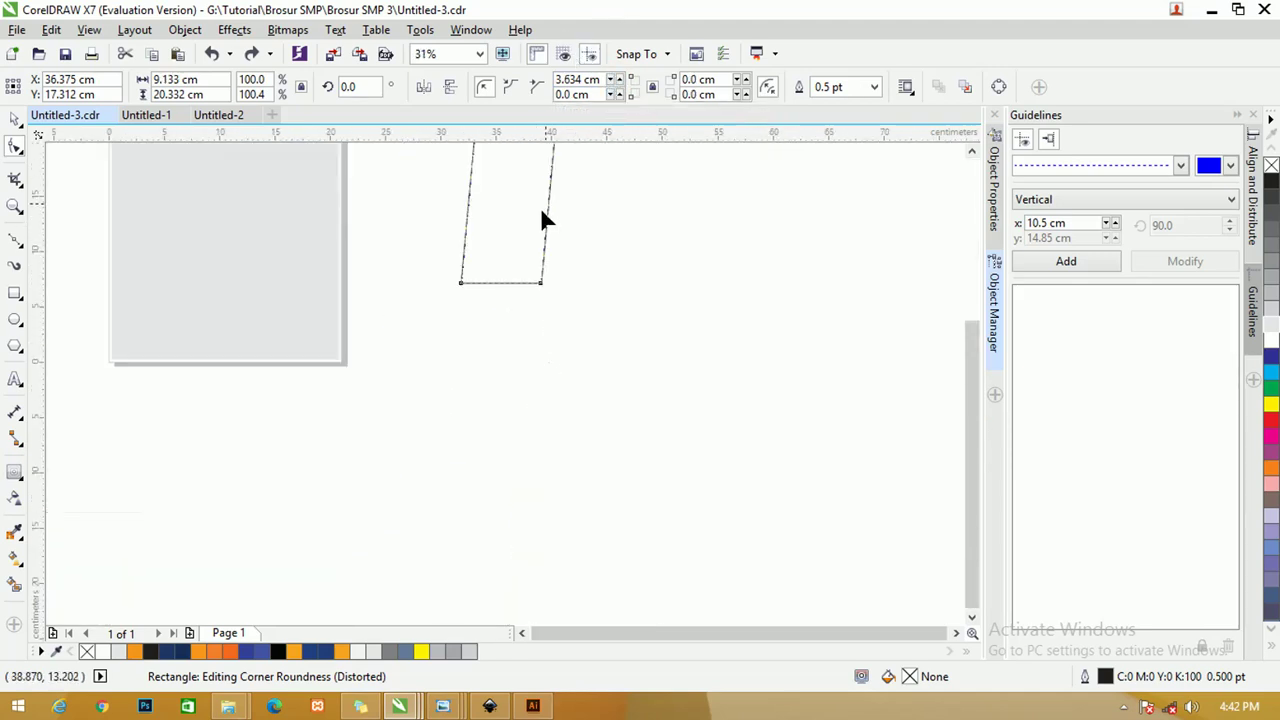
{"action": "left_click_drag", "start_coordinate": [978, 362], "coordinate": [965, 278]}
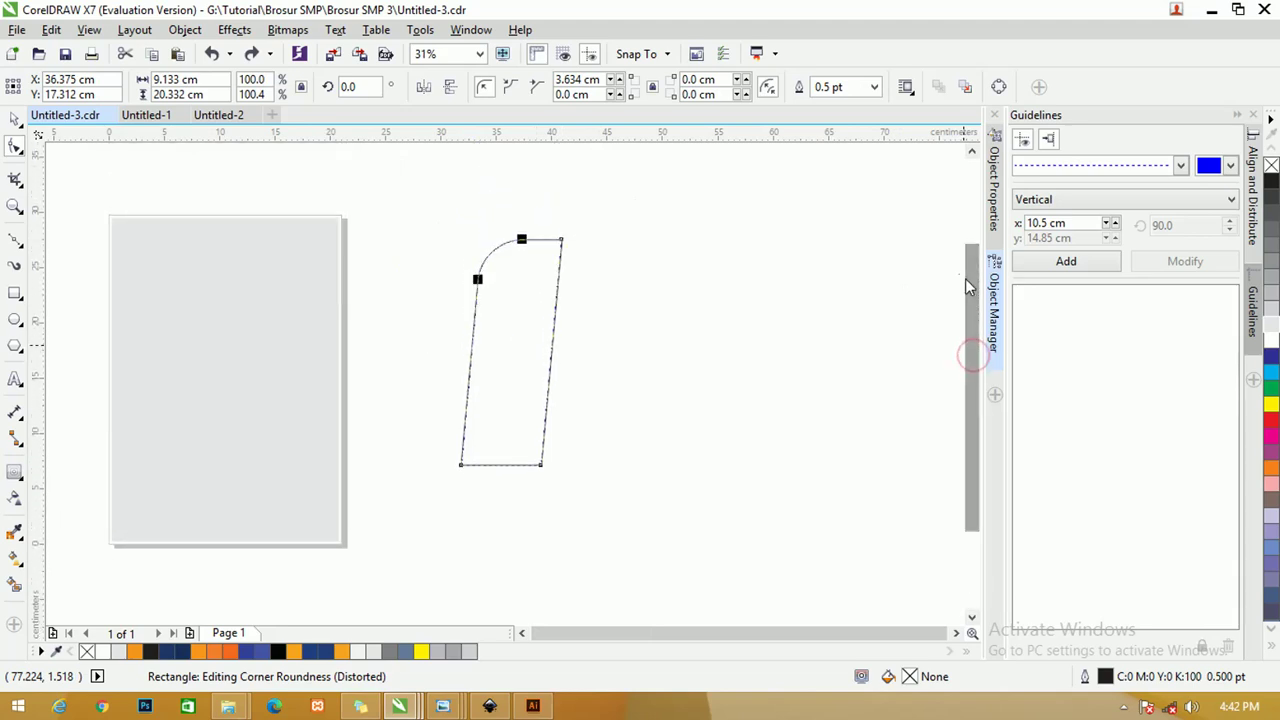
{"action": "left_click", "coordinate": [652, 88]}
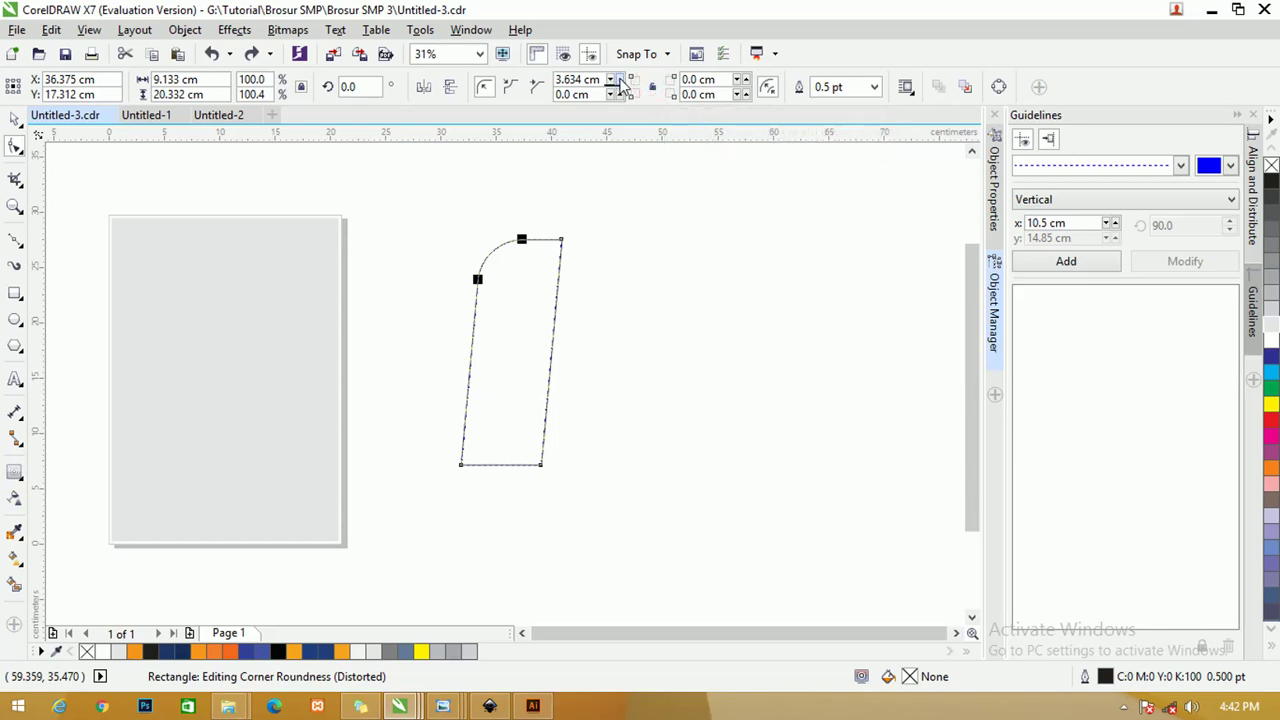
{"action": "left_click", "coordinate": [620, 79]}
{"action": "left_click", "coordinate": [620, 79]}
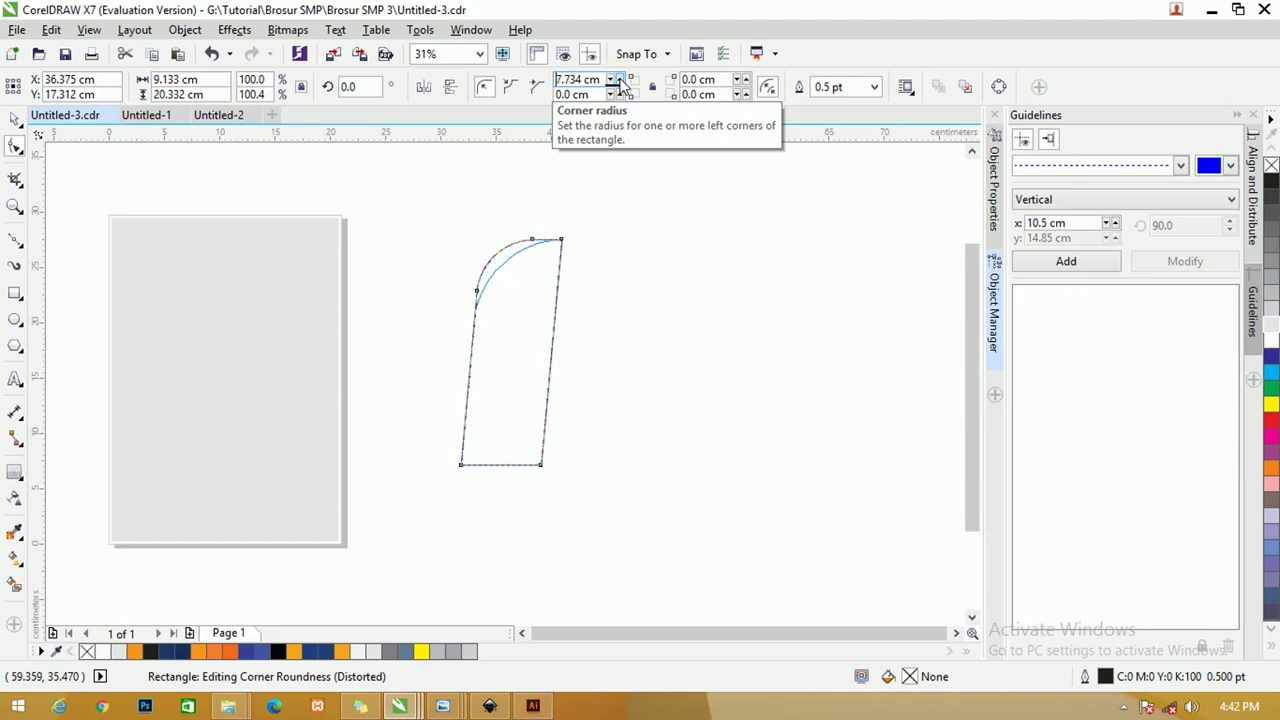
{"action": "left_click", "coordinate": [620, 79]}
{"action": "left_click", "coordinate": [620, 79]}
{"action": "left_click", "coordinate": [620, 79]}
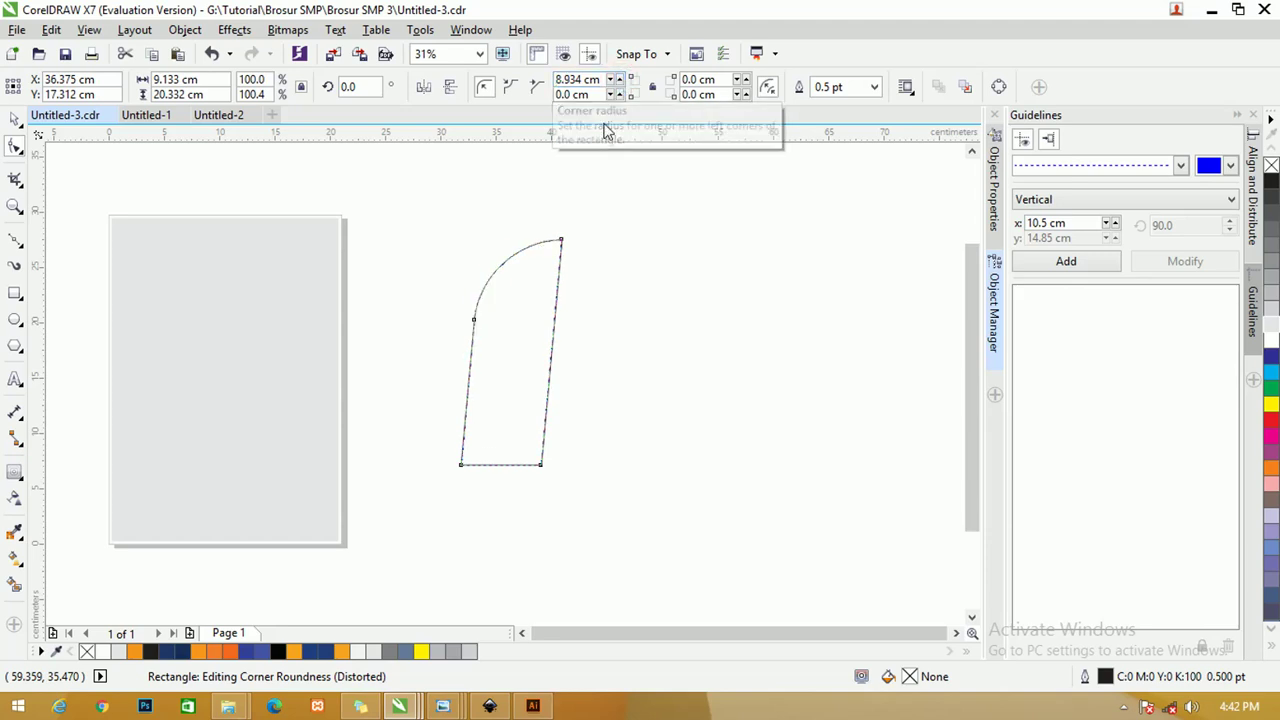
{"action": "scroll", "coordinate": [551, 246], "scroll_direction": "up", "scroll_amount": 2}
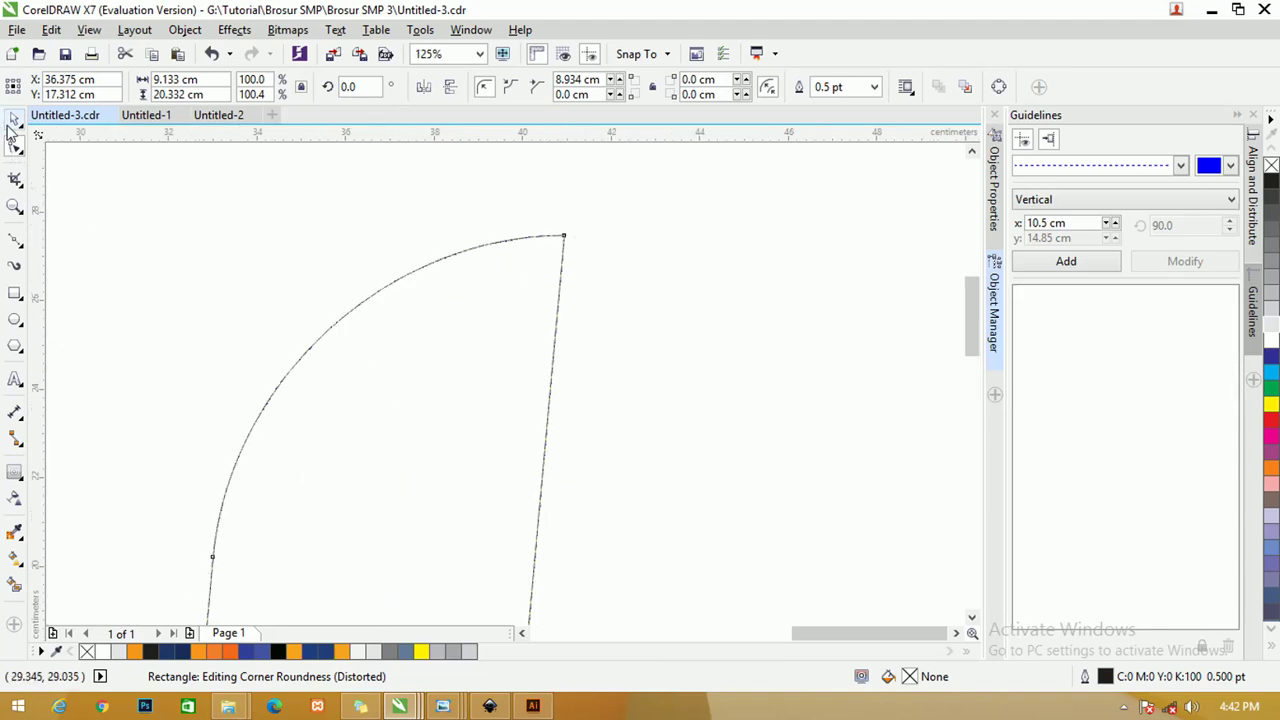
- Round the slanted shape's bottom-right corner to a radius of about 3.634 cm with the Shape tool
{"action": "left_click", "coordinate": [15, 118]}
{"action": "left_click", "coordinate": [583, 289]}
{"action": "scroll", "coordinate": [565, 288], "scroll_direction": "down", "scroll_amount": 2}
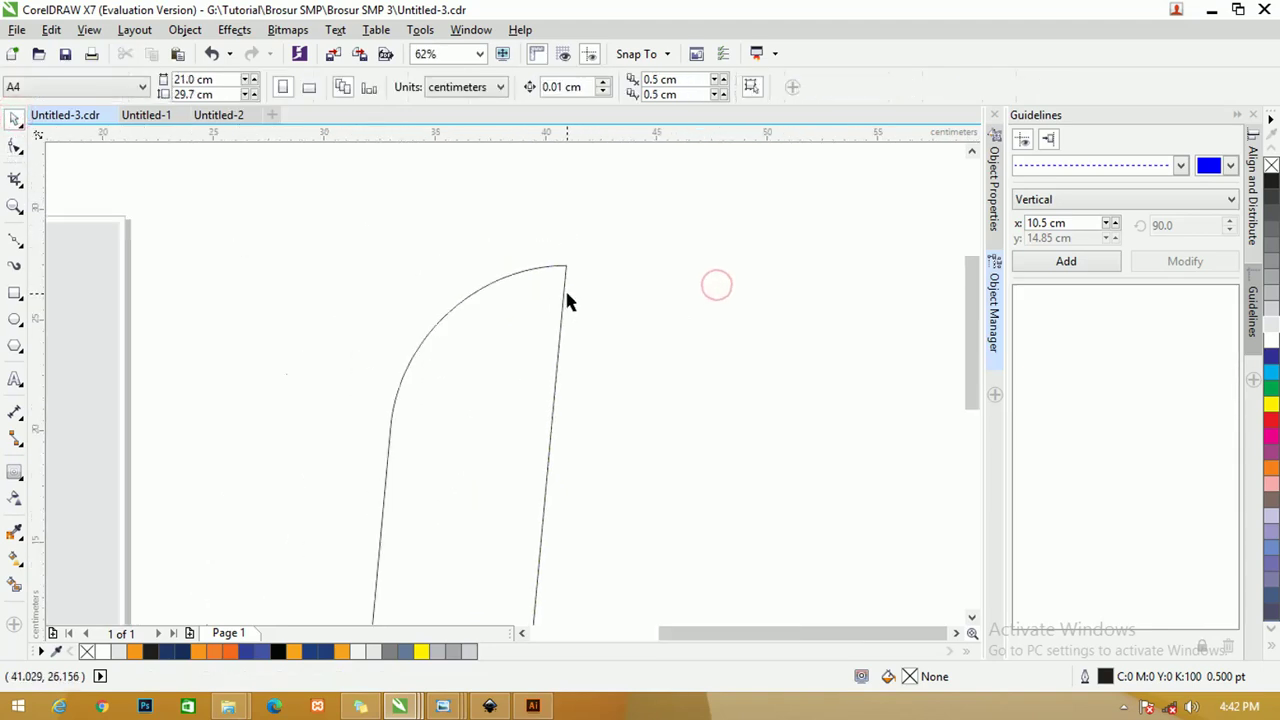
{"action": "left_click", "coordinate": [543, 503]}
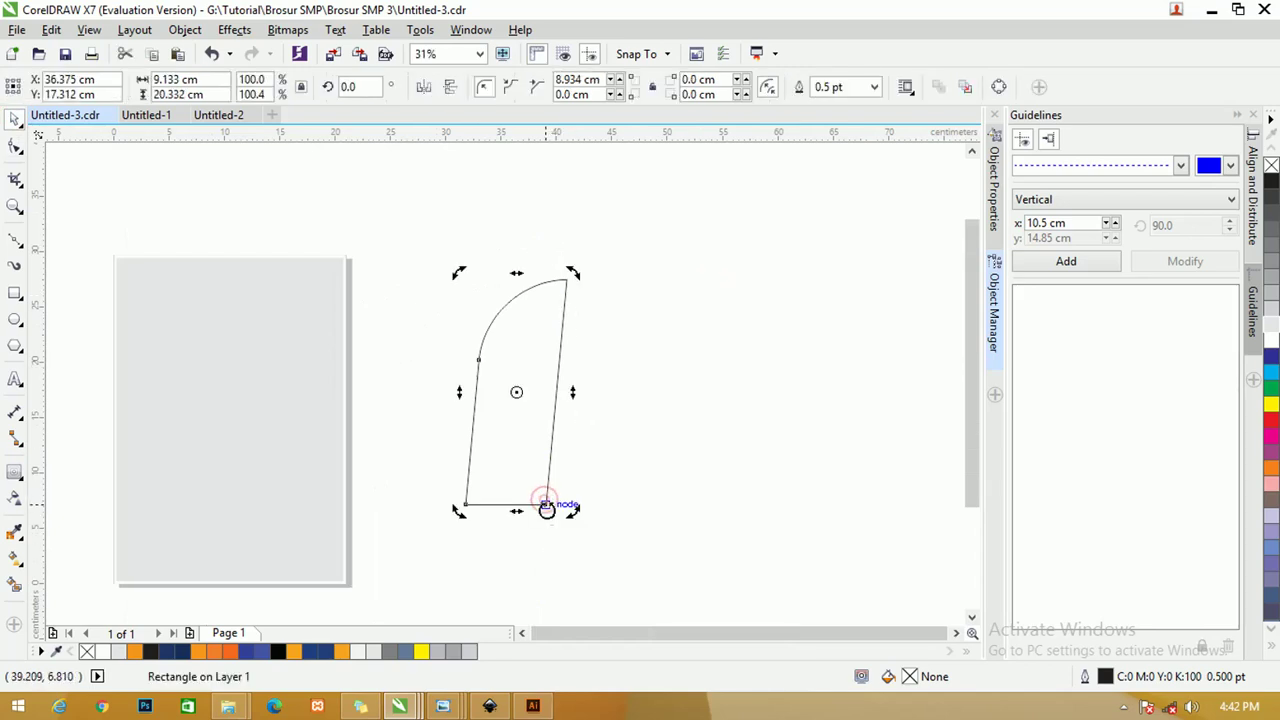
{"action": "left_click", "coordinate": [15, 146]}
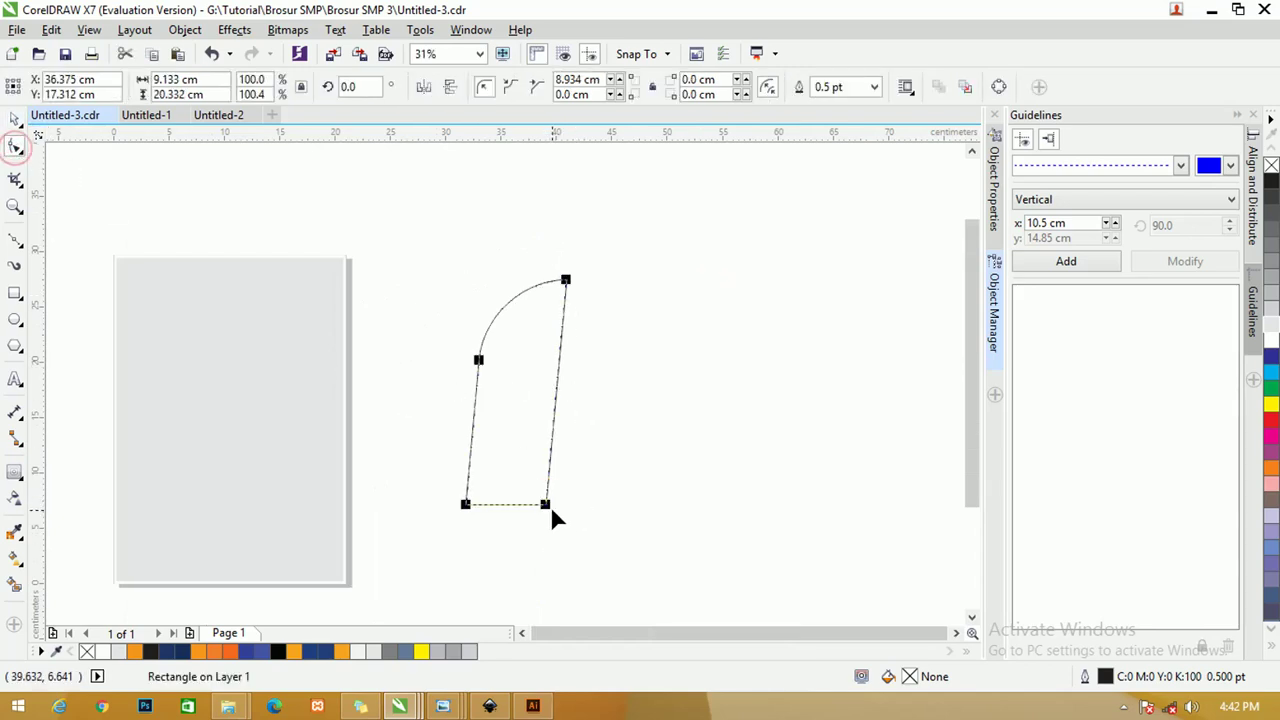
{"action": "left_click_drag", "start_coordinate": [545, 507], "coordinate": [507, 504]}
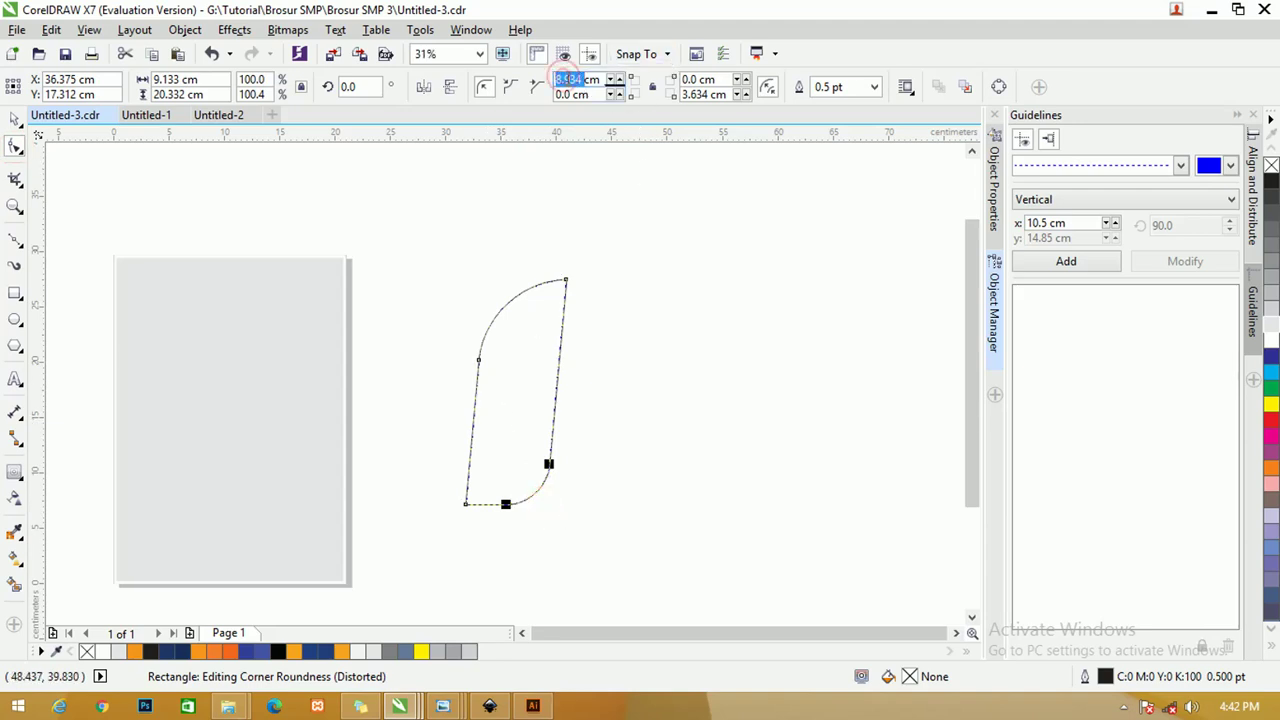
- Set the bottom-right corner radius to 8.934 cm, copying the value from the top-left corner
{"action": "right_click", "coordinate": [566, 79]}
{"action": "left_click", "coordinate": [566, 79]}
{"action": "double_click", "coordinate": [696, 94]}
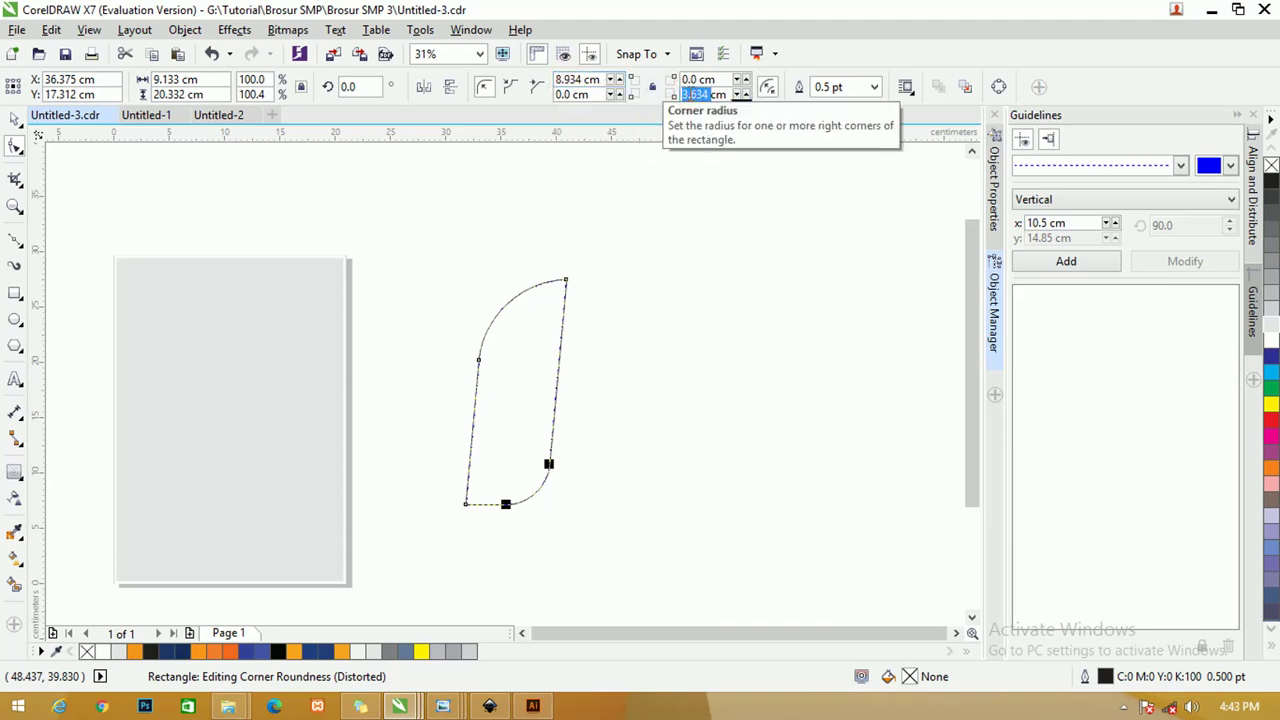
{"action": "key", "text": "Return"}
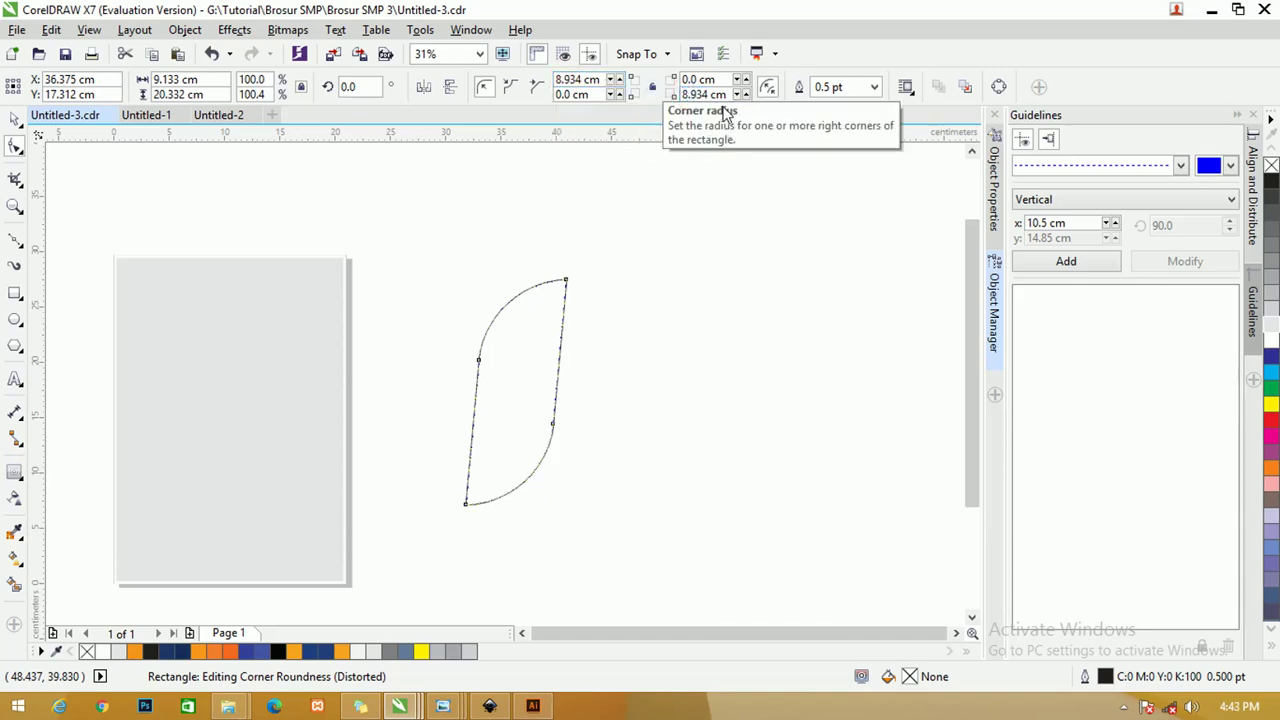
- Duplicate the rounded slanted shape about 16 cm to the right of the original
{"action": "left_click", "coordinate": [15, 118]}
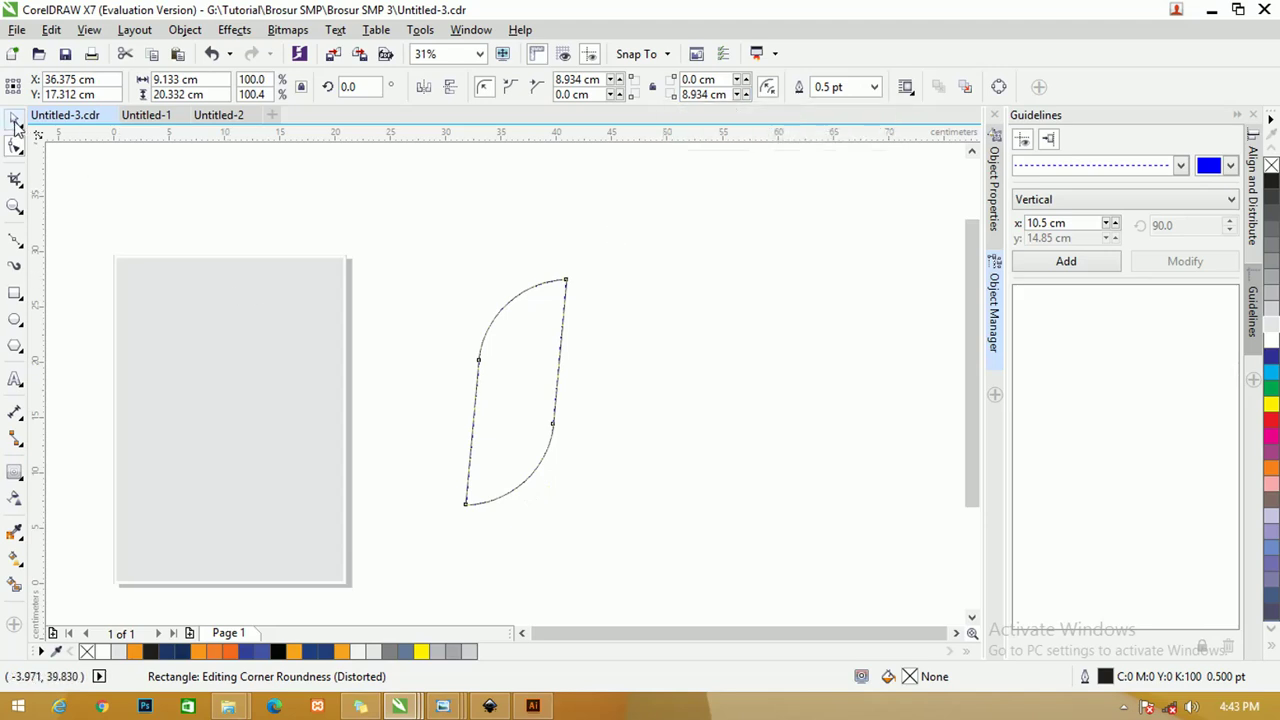
{"action": "left_click", "coordinate": [516, 252]}
{"action": "left_click_drag", "start_coordinate": [565, 300], "coordinate": [743, 298]}
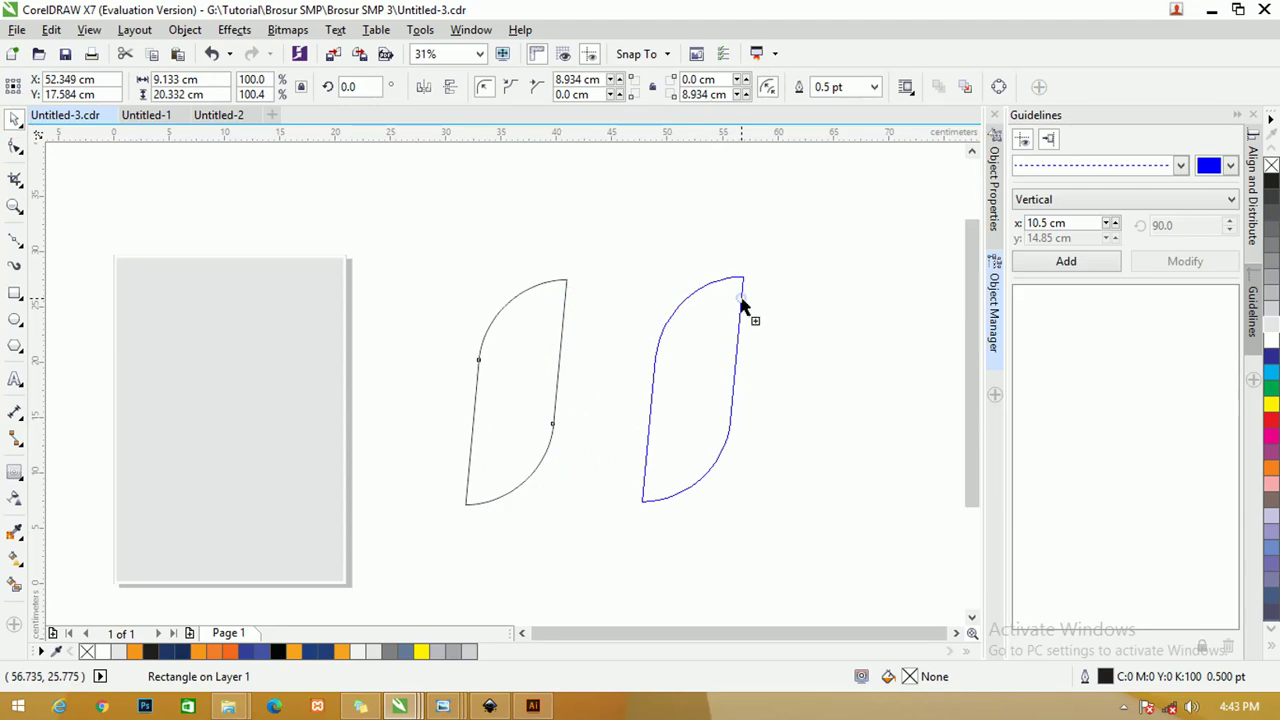
{"action": "left_click", "coordinate": [587, 234]}
- Select both slanted shapes and skew them further to the right, making each about 10.28 cm wide
{"action": "left_click", "coordinate": [562, 282]}
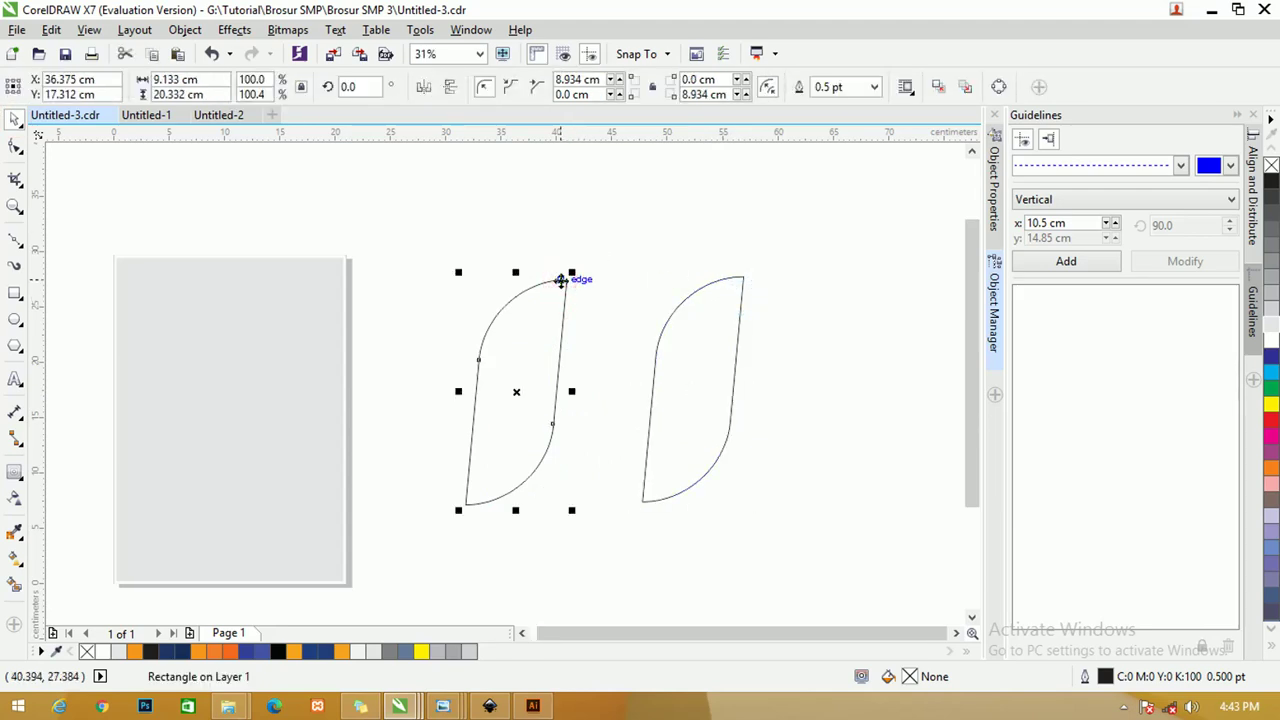
{"action": "left_click", "coordinate": [667, 316], "text": "shift"}
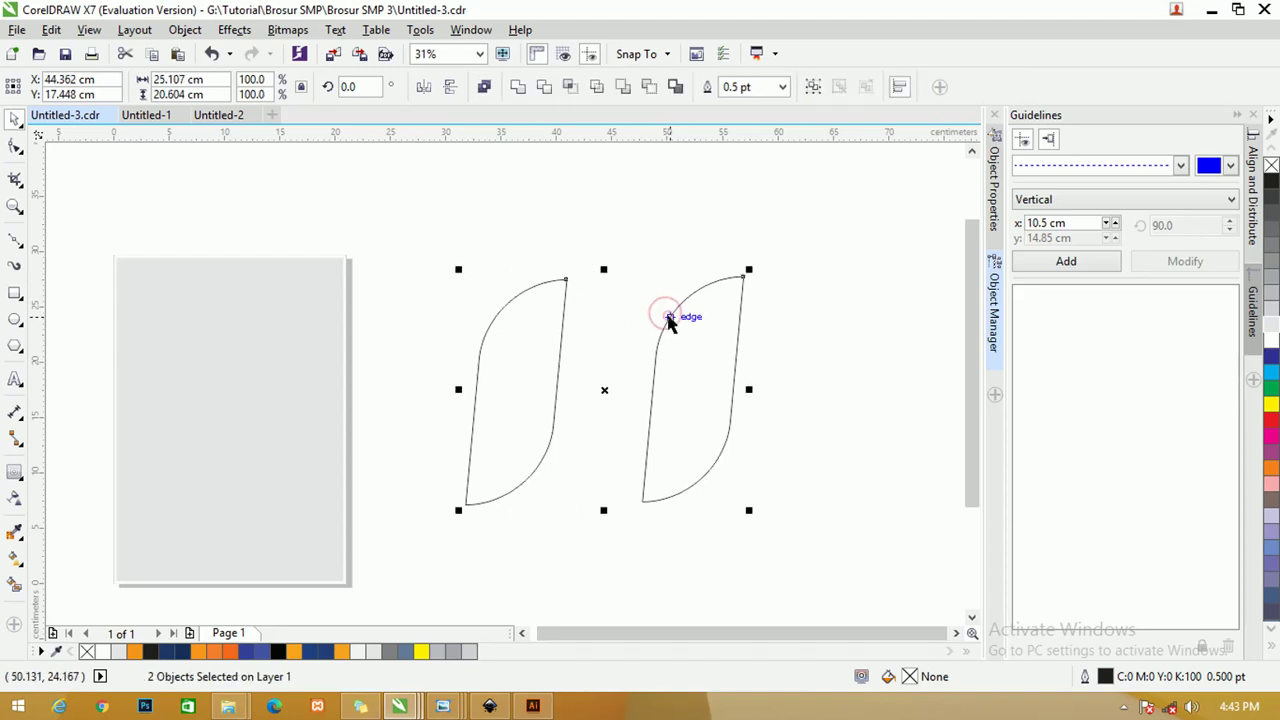
{"action": "left_click", "coordinate": [669, 317]}
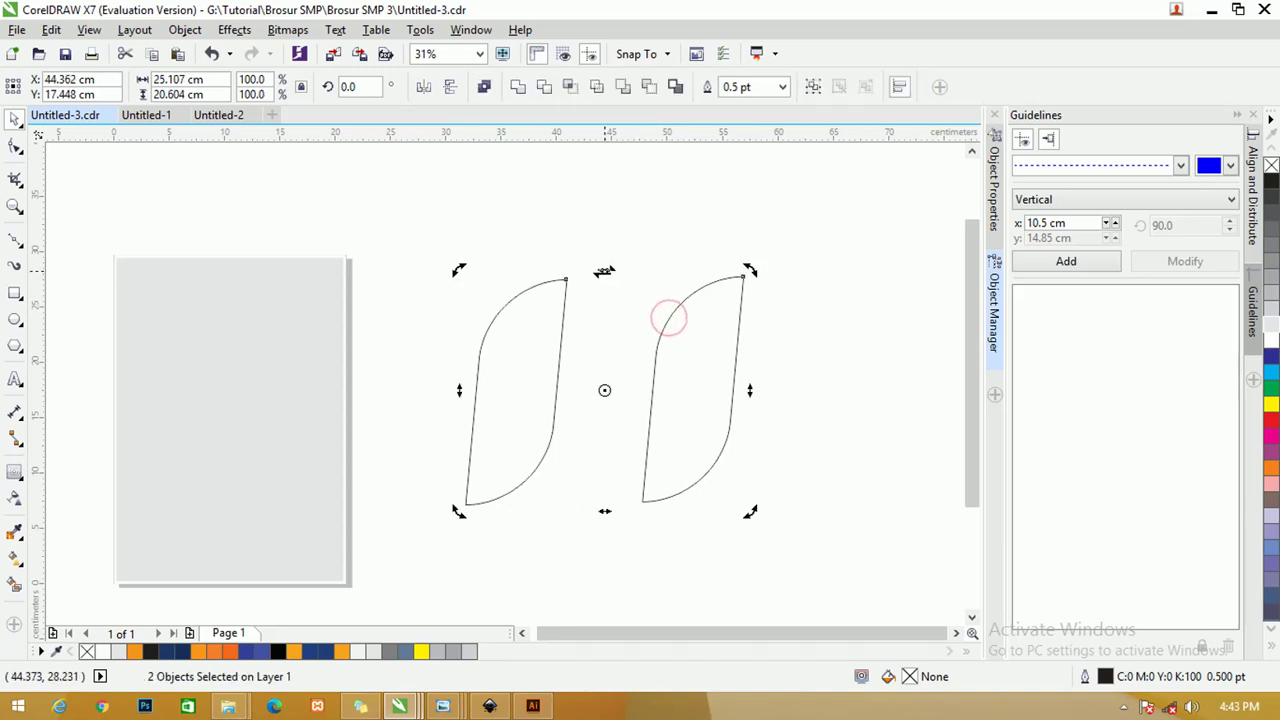
{"action": "left_click_drag", "start_coordinate": [604, 270], "coordinate": [616, 270]}
{"action": "left_click", "coordinate": [600, 240]}
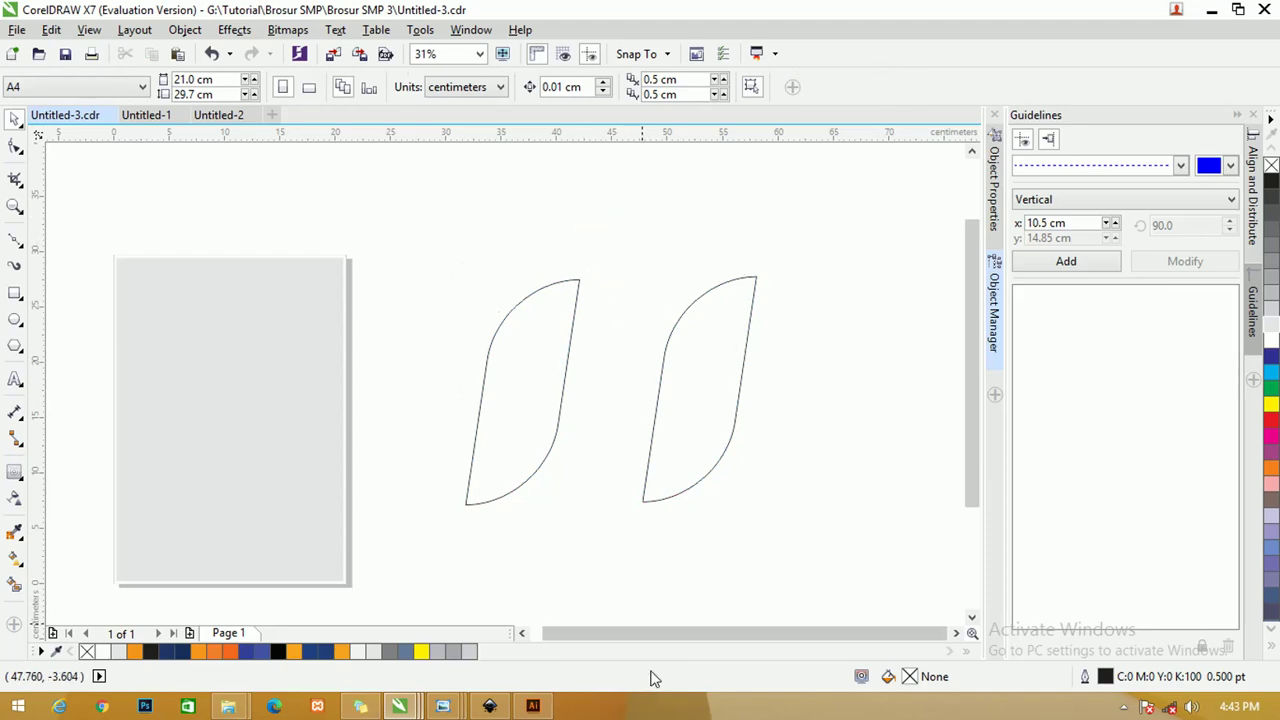
- Move the original slanted shape onto the page's upper-left area, centred at about X 4.6 cm, Y 19.2 cm
{"action": "left_click_drag", "start_coordinate": [645, 633], "coordinate": [594, 636]}
{"action": "left_click", "coordinate": [621, 410]}
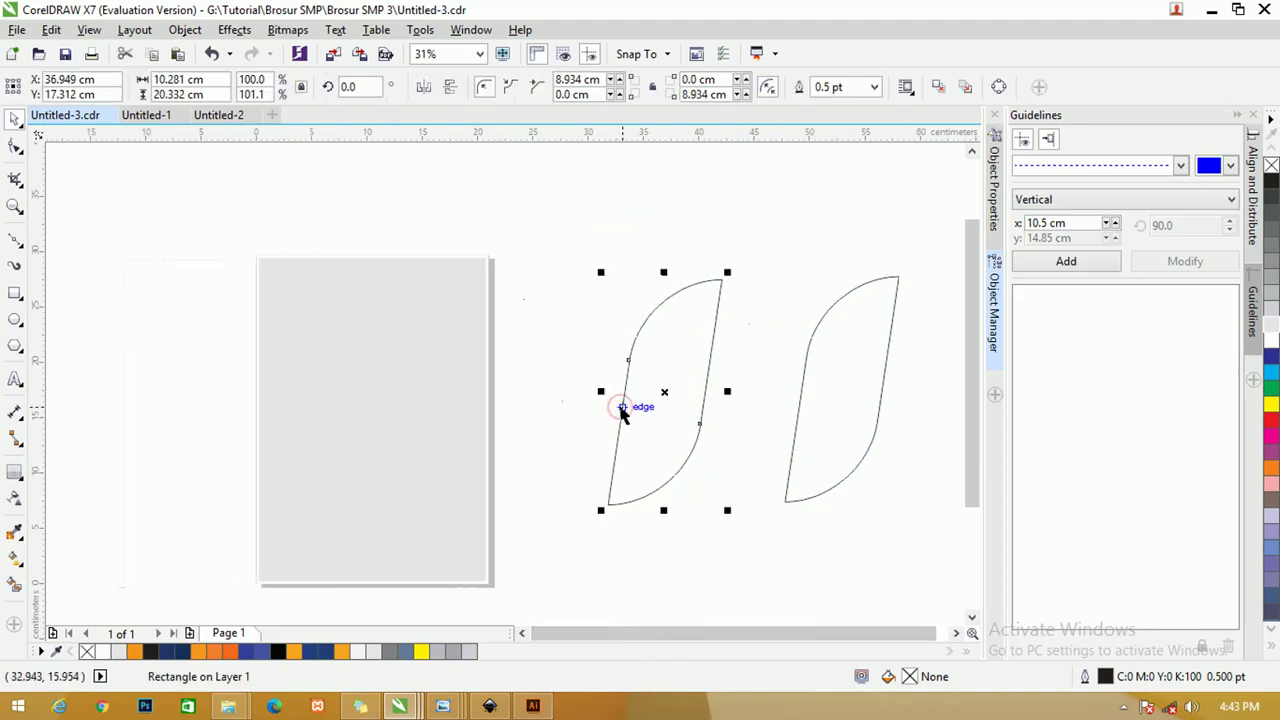
{"action": "left_click_drag", "start_coordinate": [621, 410], "coordinate": [264, 385]}
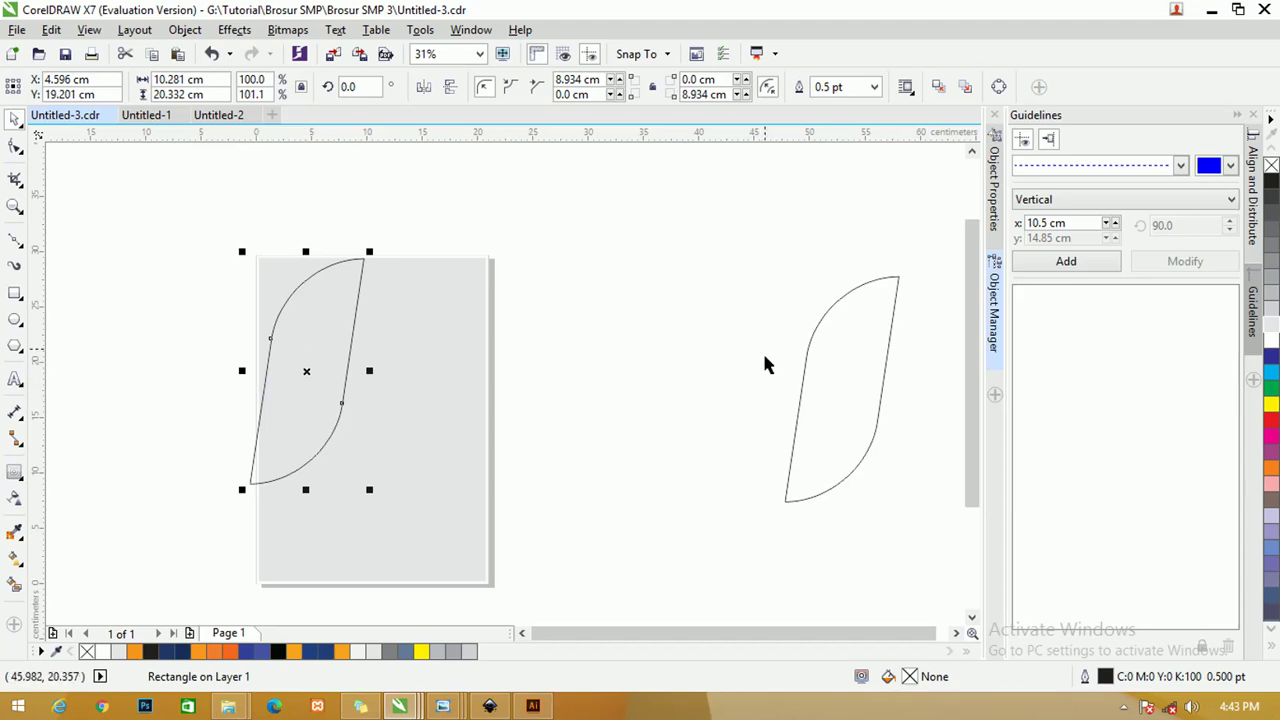
{"action": "left_click", "coordinate": [746, 298]}
- Duplicate the slanted shape on the page to the lower-right corner, centred at about X 16.87 cm, Y -1.46 cm
{"action": "scroll", "coordinate": [970, 295], "scroll_direction": "down", "scroll_amount": 1}
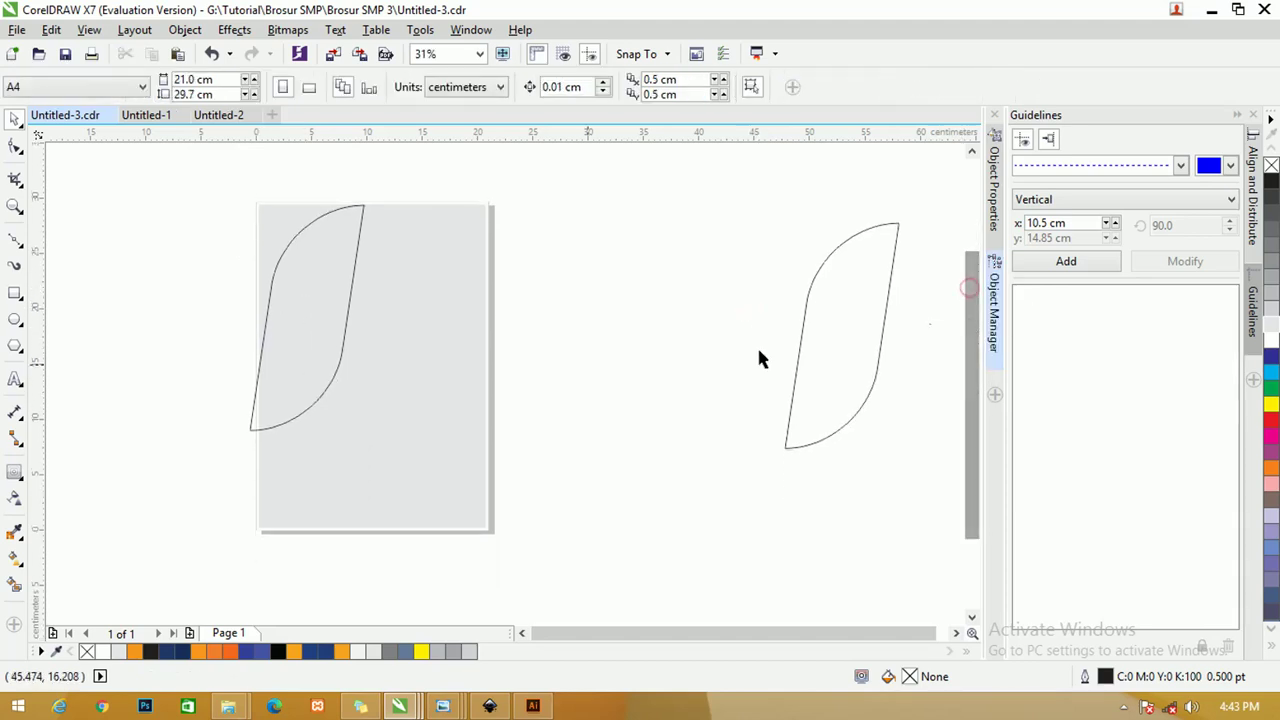
{"action": "left_click", "coordinate": [322, 376]}
{"action": "left_click_drag", "start_coordinate": [324, 382], "coordinate": [462, 562]}
{"action": "left_click", "coordinate": [578, 470]}
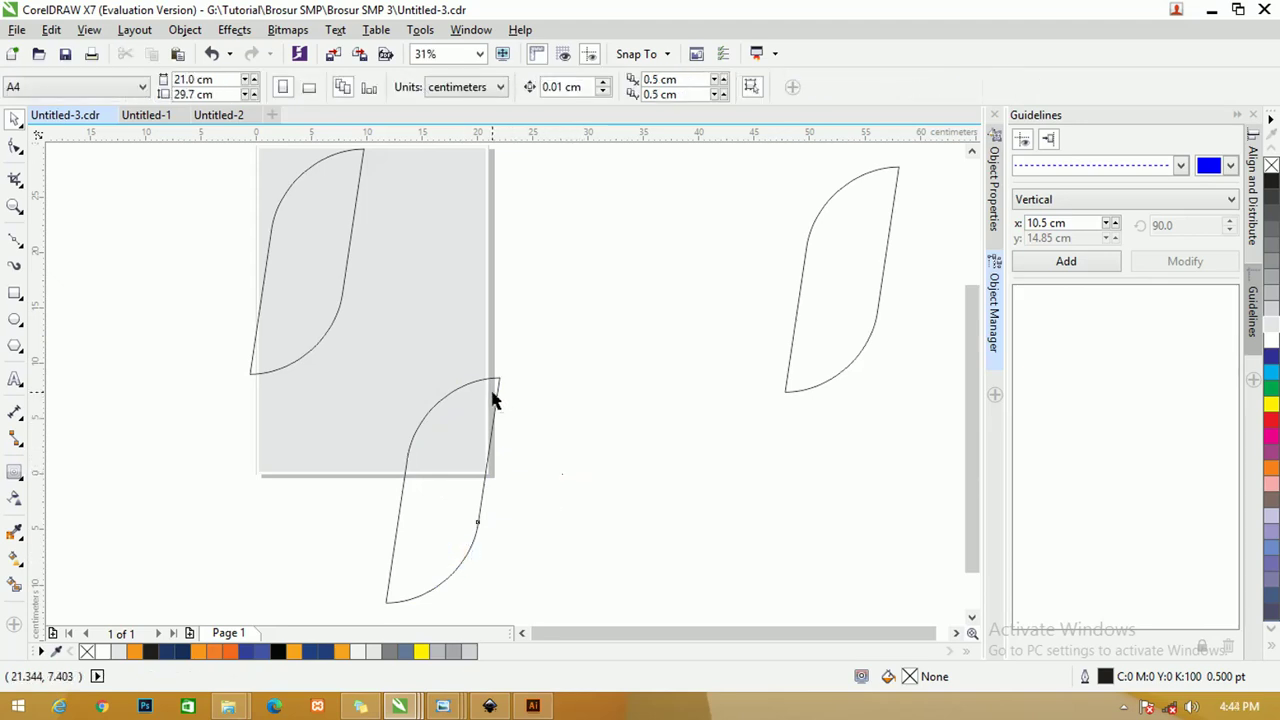
- Move the lower slanted copy left to about X 15.8 cm so its top tip meets the page's right edge
{"action": "left_click", "coordinate": [493, 399]}
{"action": "scroll", "coordinate": [491, 391], "scroll_direction": "up", "scroll_amount": 2}
{"action": "scroll", "coordinate": [503, 405], "scroll_direction": "down", "scroll_amount": 1}
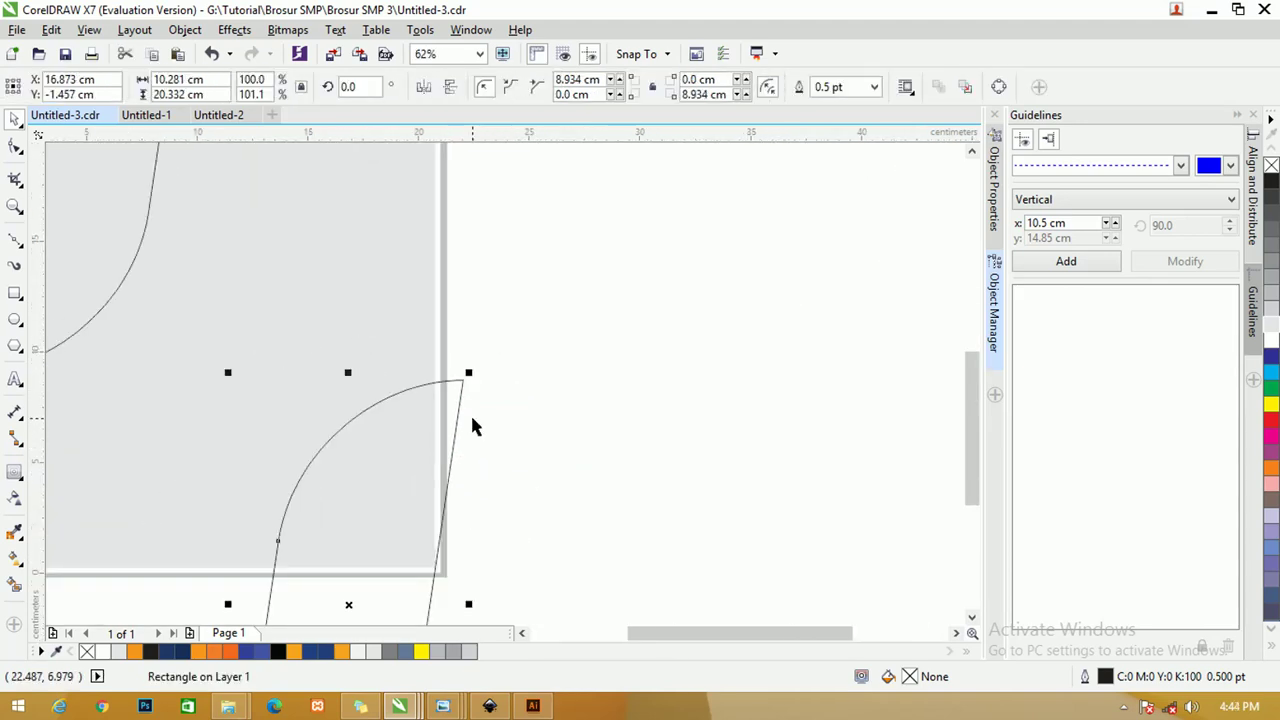
{"action": "left_click_drag", "start_coordinate": [457, 403], "coordinate": [437, 409]}
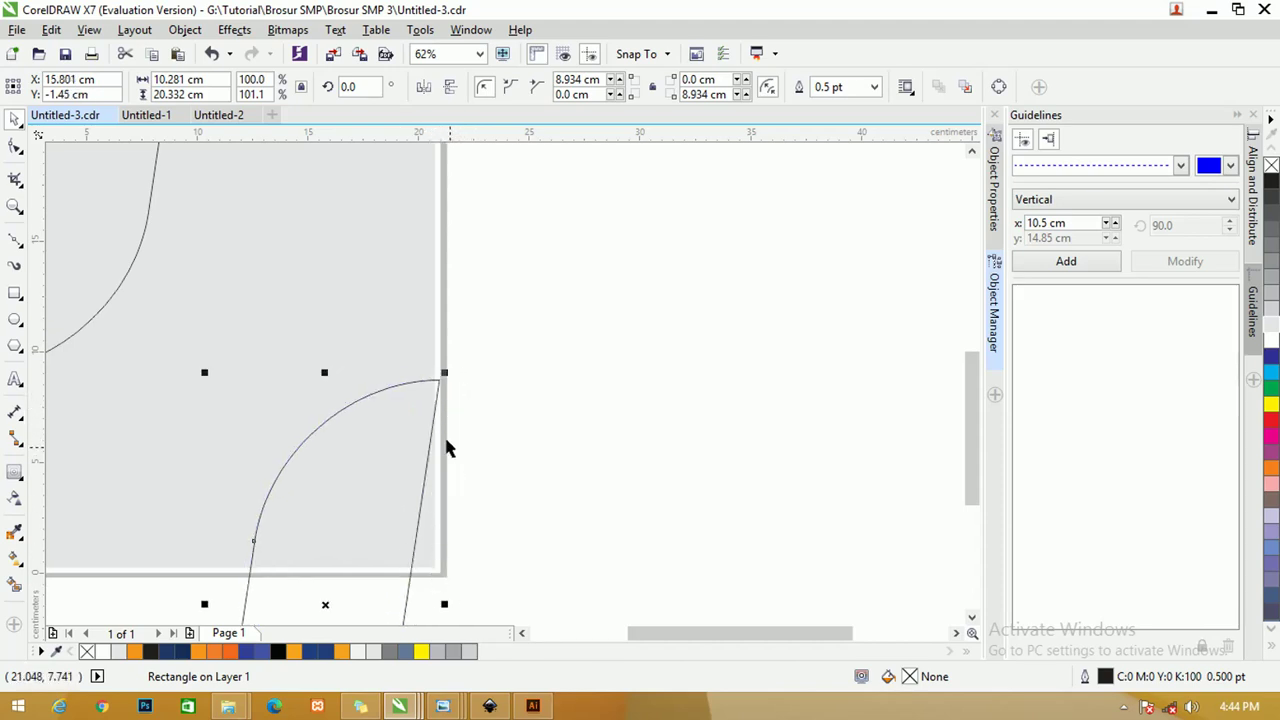
{"action": "scroll", "coordinate": [447, 449], "scroll_direction": "down", "scroll_amount": 1}
{"action": "scroll", "coordinate": [491, 449], "scroll_direction": "up", "scroll_amount": 1}
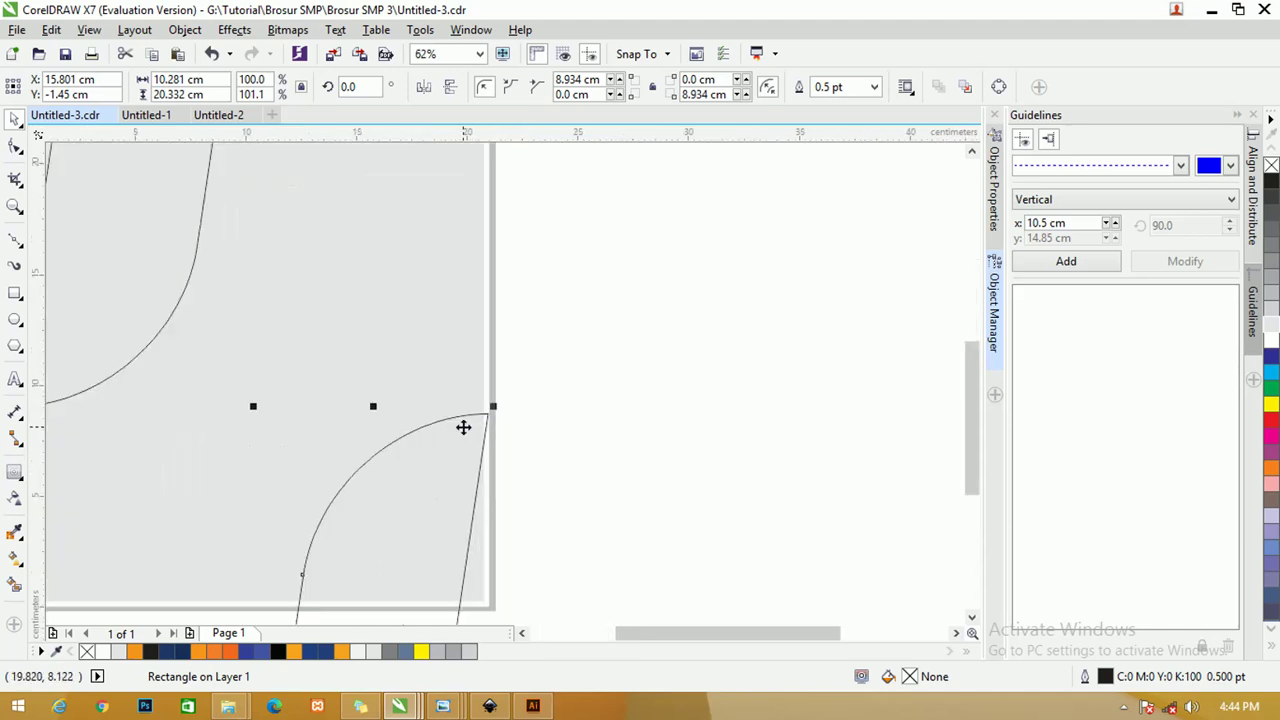
- Nudge the lower slanted copy horizontally so its top tip slightly overhangs the page's right edge
{"action": "left_click", "coordinate": [517, 430]}
{"action": "left_click", "coordinate": [489, 425]}
{"action": "left_click_drag", "start_coordinate": [491, 425], "coordinate": [499, 428]}
{"action": "scroll", "coordinate": [541, 449], "scroll_direction": "down", "scroll_amount": 1}
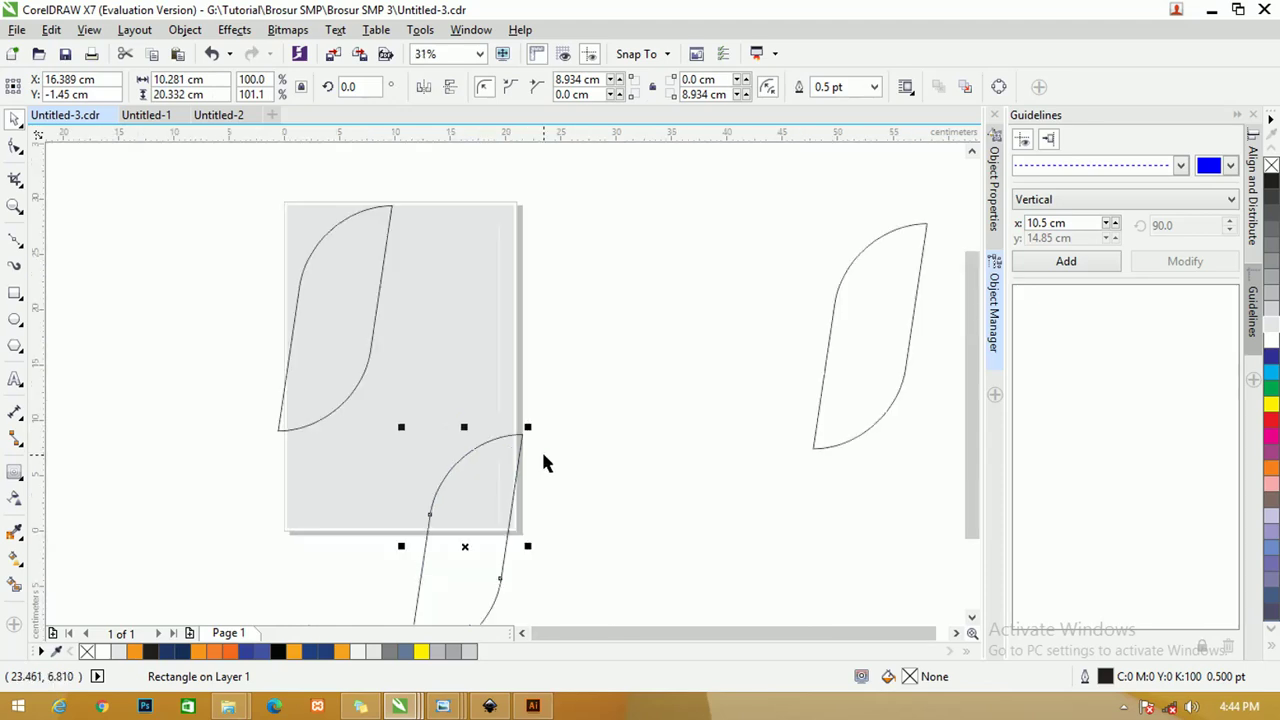
{"action": "scroll", "coordinate": [512, 480], "scroll_direction": "up", "scroll_amount": 1}
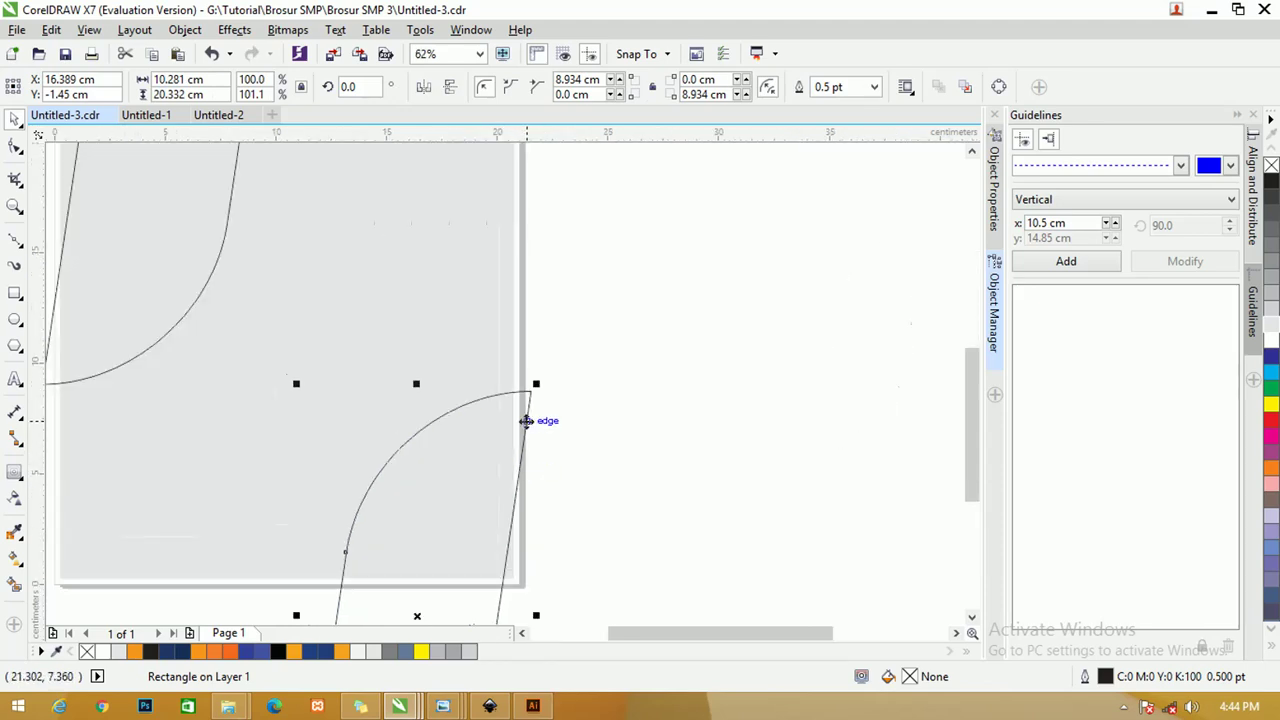
{"action": "left_click_drag", "start_coordinate": [526, 420], "coordinate": [520, 420]}
{"action": "left_click", "coordinate": [549, 404]}
{"action": "scroll", "coordinate": [512, 380], "scroll_direction": "down", "scroll_amount": 1}
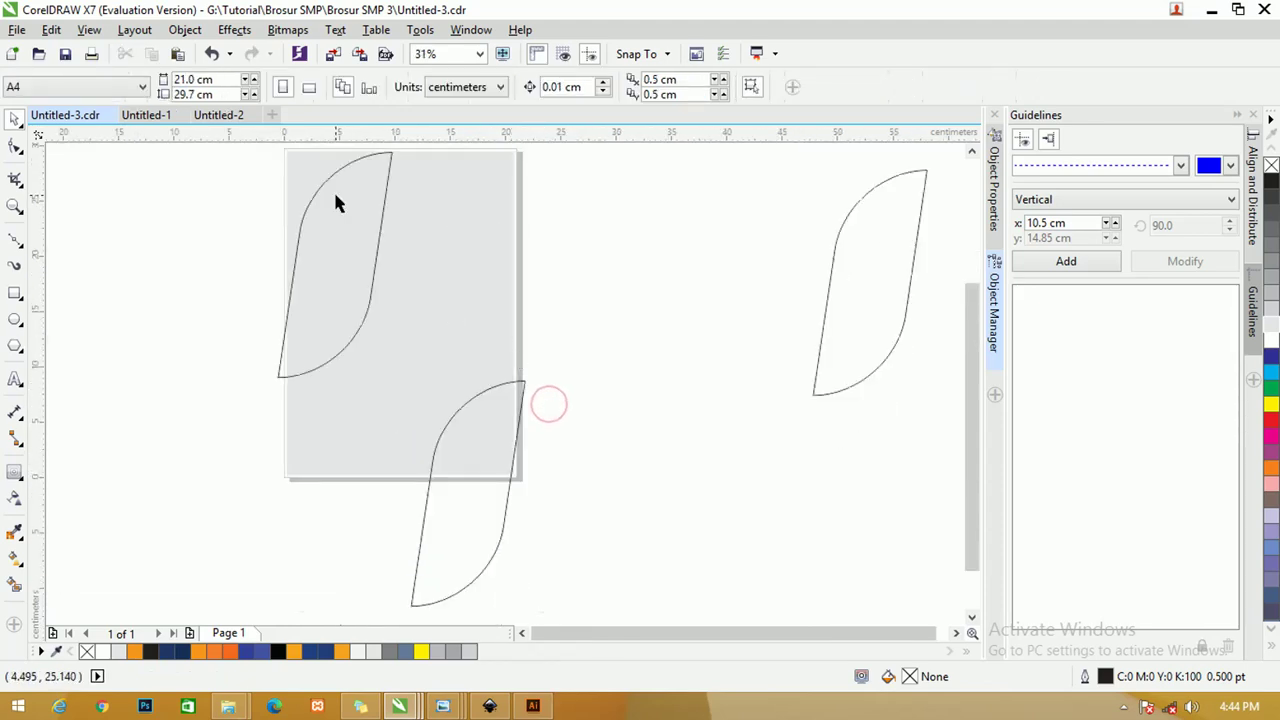
{"action": "left_click", "coordinate": [384, 180]}
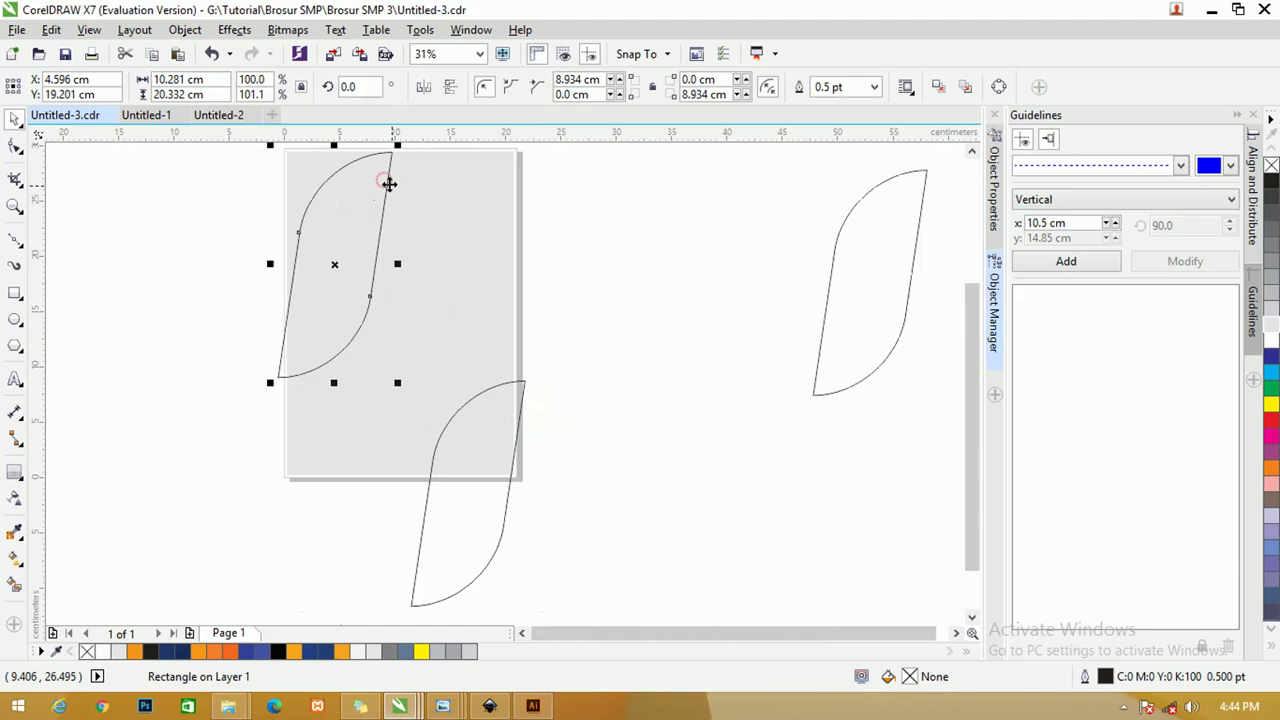
{"action": "left_click", "coordinate": [463, 198], "text": "shift"}
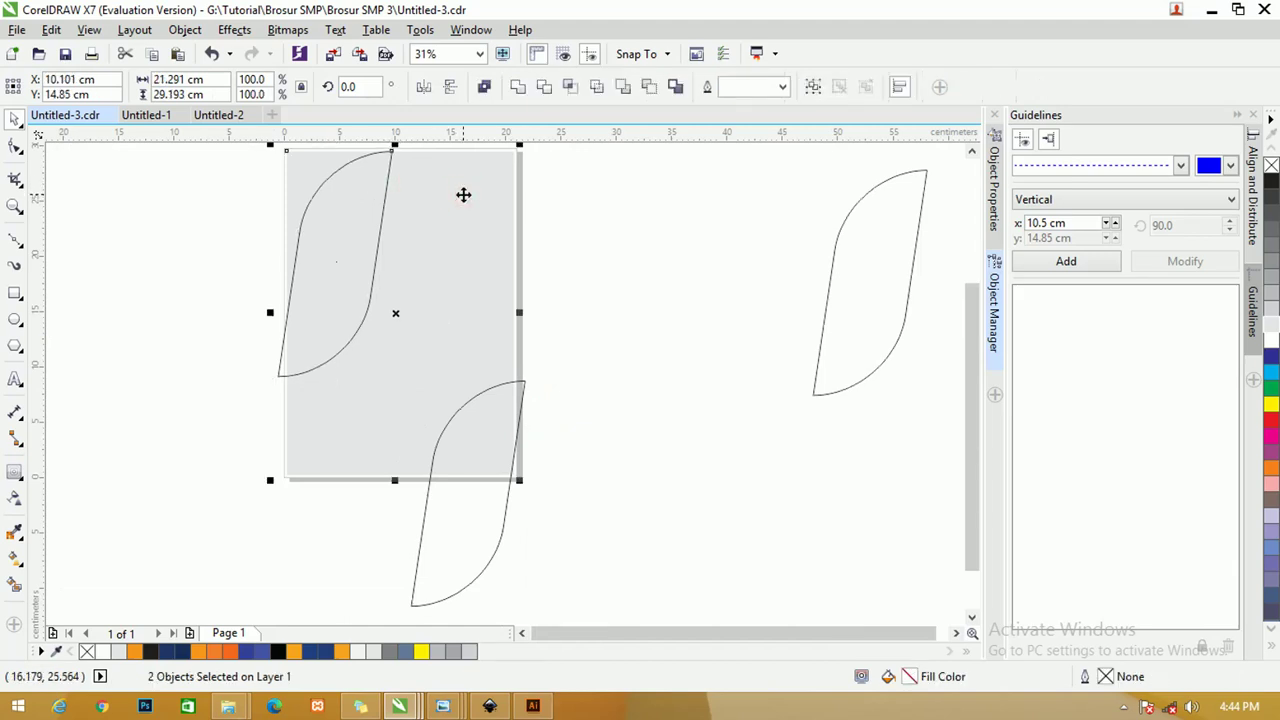
{"action": "key", "text": "ctrl+z"}
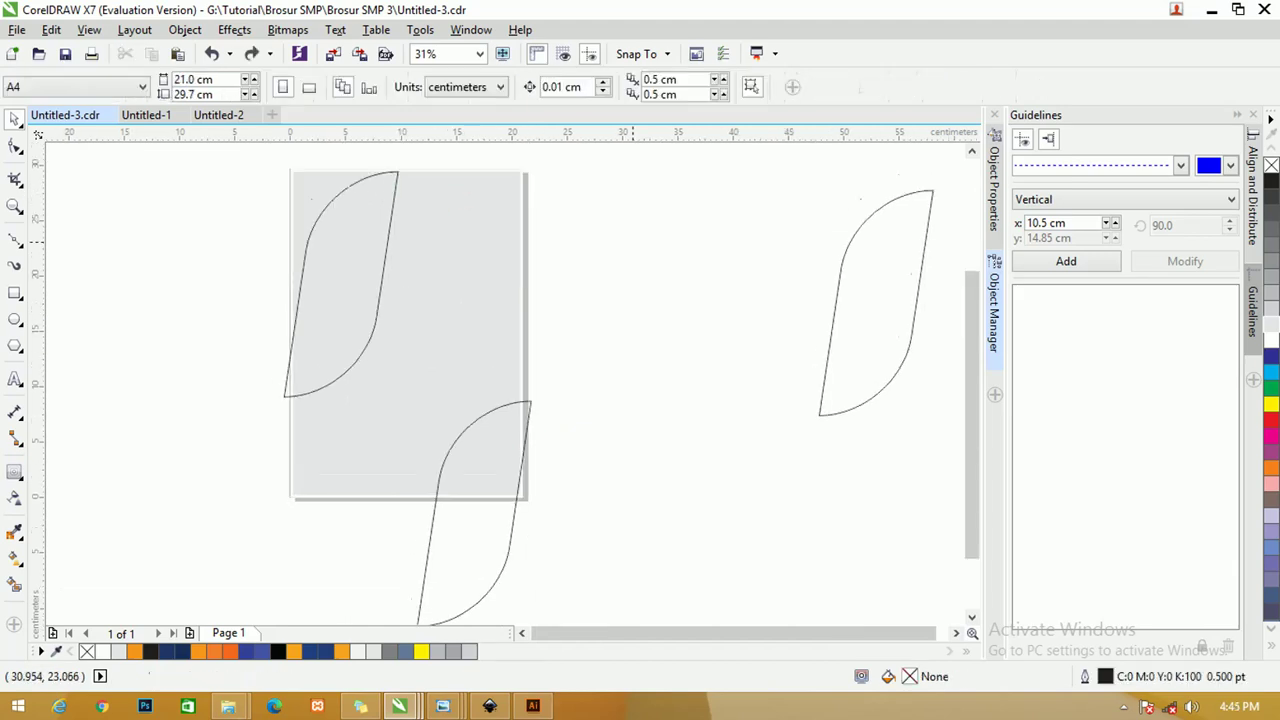
- Move the upper slanted shape slightly left, centred at about X 3.9 cm, Y 19.3 cm, so its lower tip overhangs the page's left edge
{"action": "left_click", "coordinate": [391, 211]}
{"action": "left_click_drag", "start_coordinate": [391, 211], "coordinate": [386, 212]}
{"action": "left_click", "coordinate": [564, 207]}
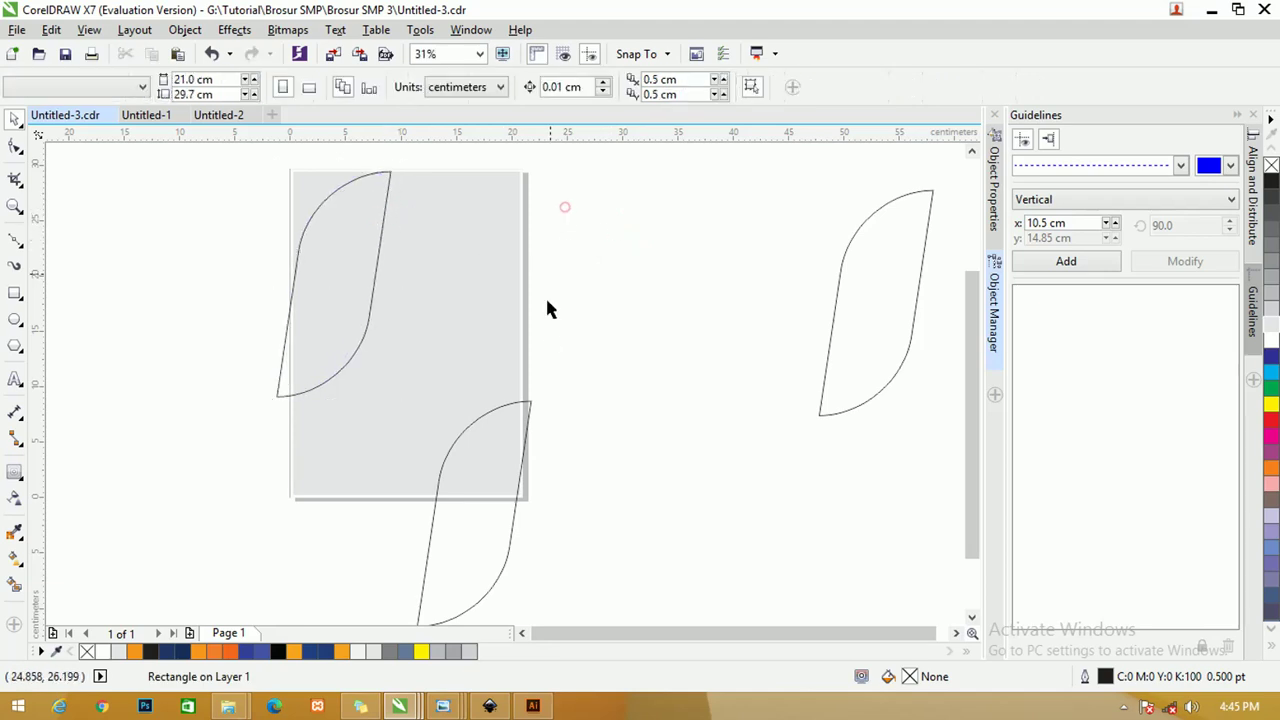
{"action": "left_click", "coordinate": [530, 404]}
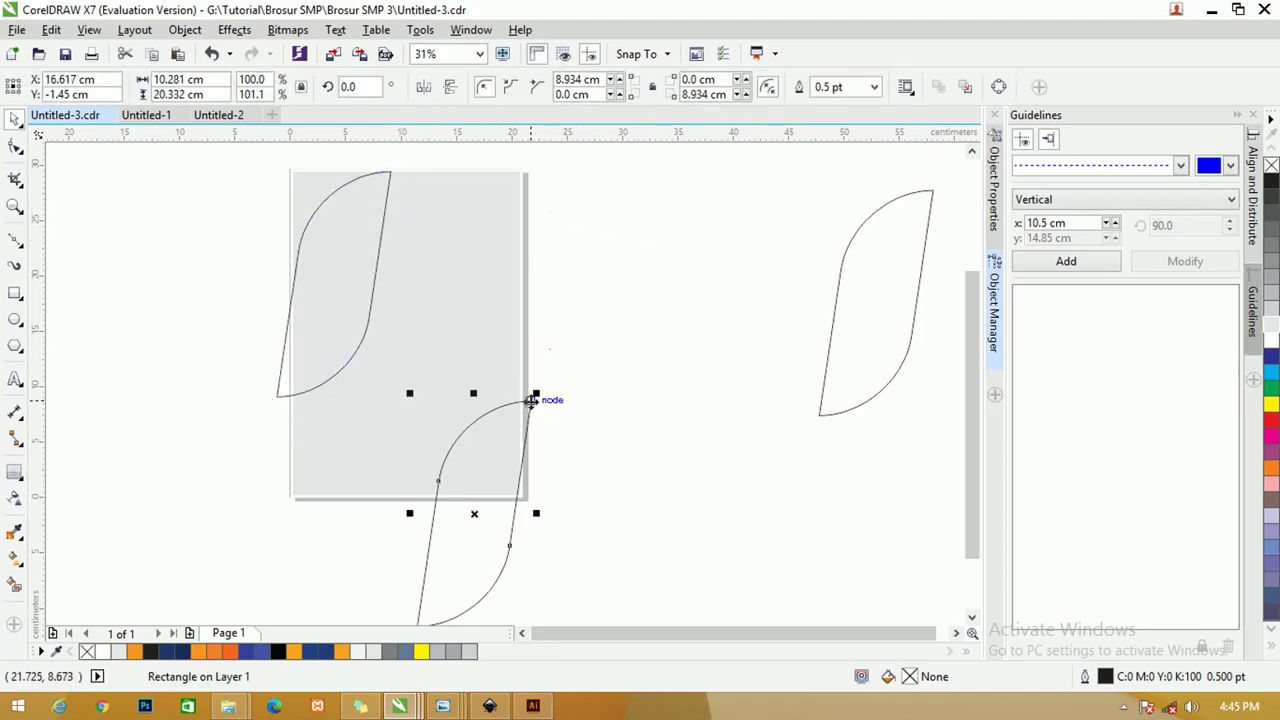
{"action": "left_click", "coordinate": [374, 278]}
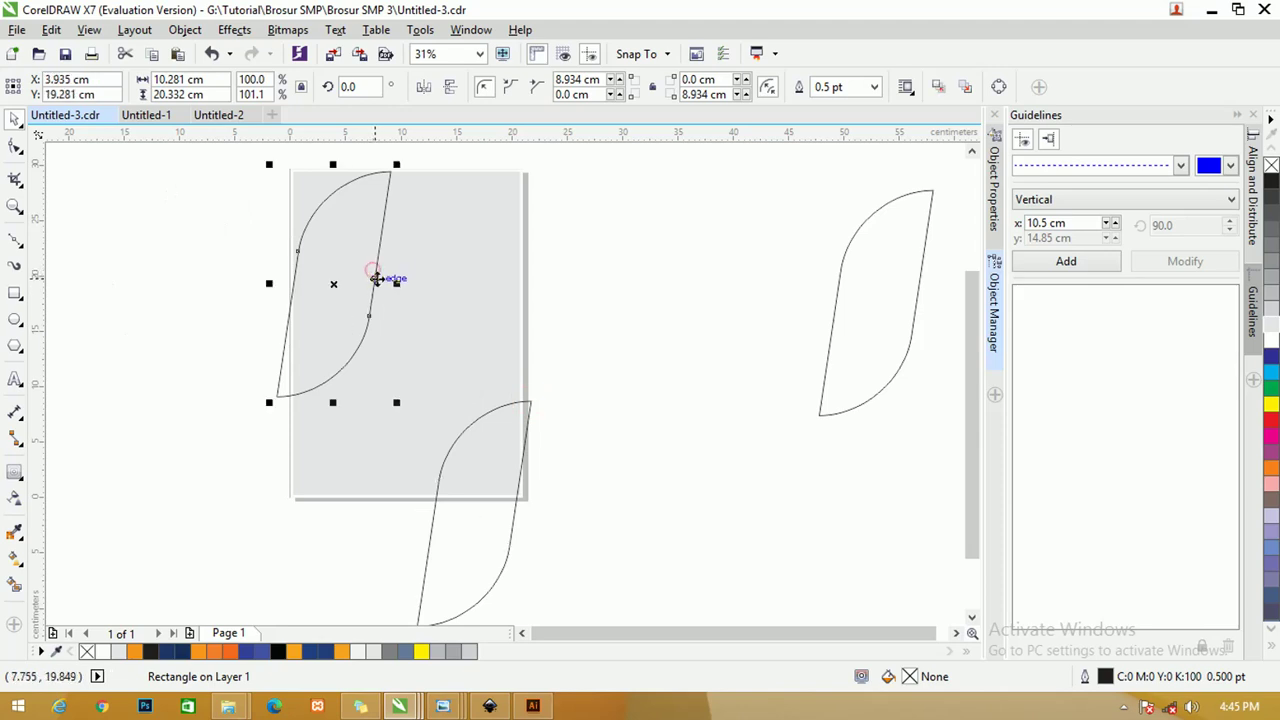
{"action": "left_click", "coordinate": [16, 580]}
{"action": "left_click", "coordinate": [357, 214]}
{"action": "left_click", "coordinate": [313, 187]}
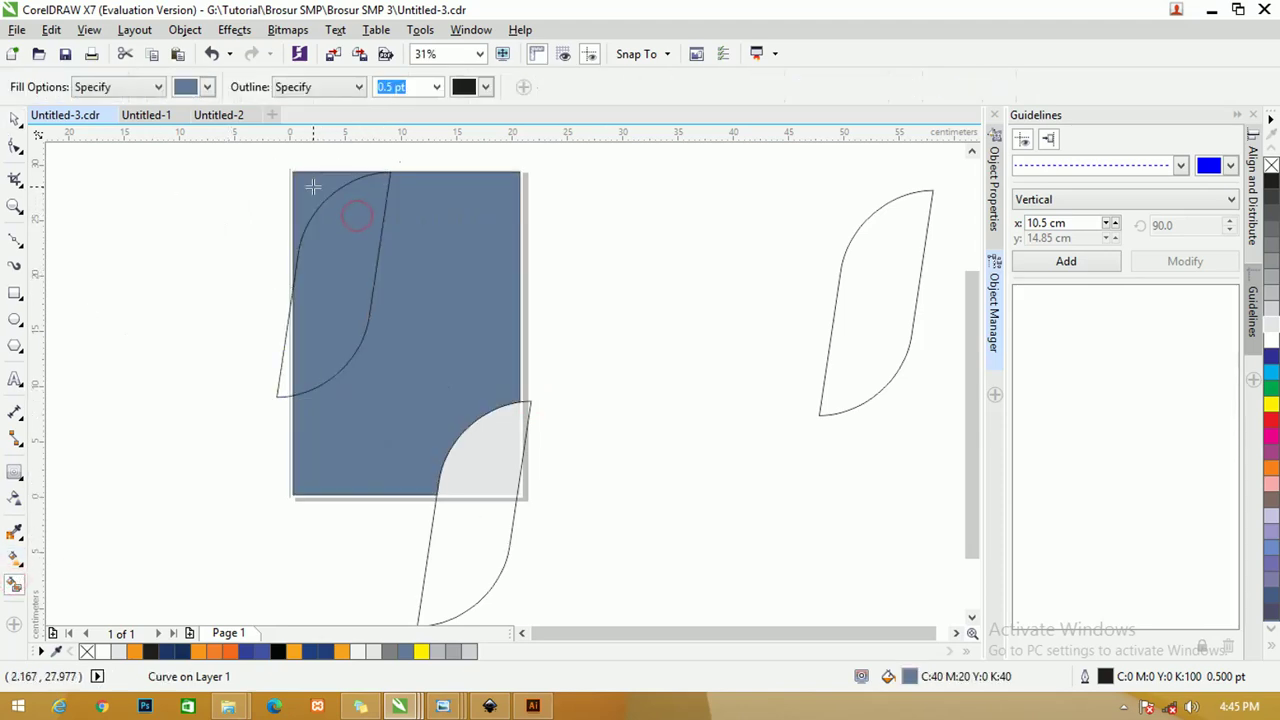
{"action": "key", "text": "ctrl+z"}
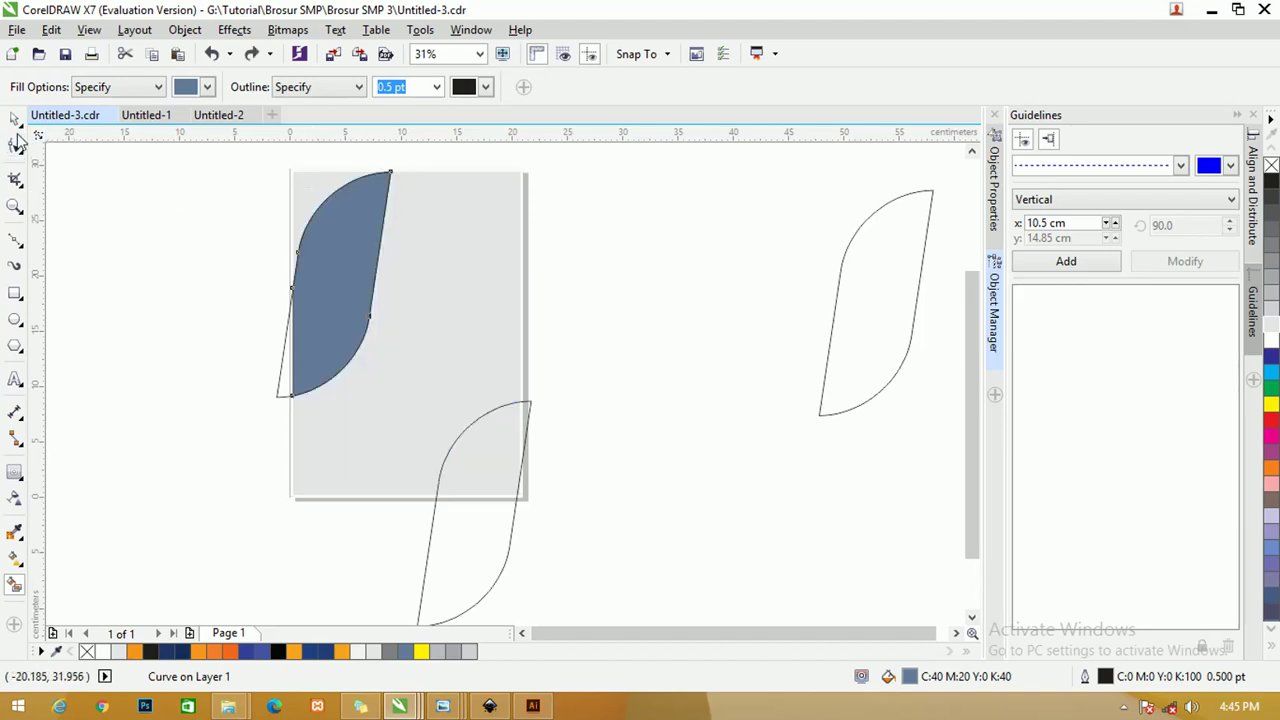
{"action": "left_click", "coordinate": [15, 119]}
{"action": "left_click", "coordinate": [160, 229]}
{"action": "key", "text": "ctrl+z"}
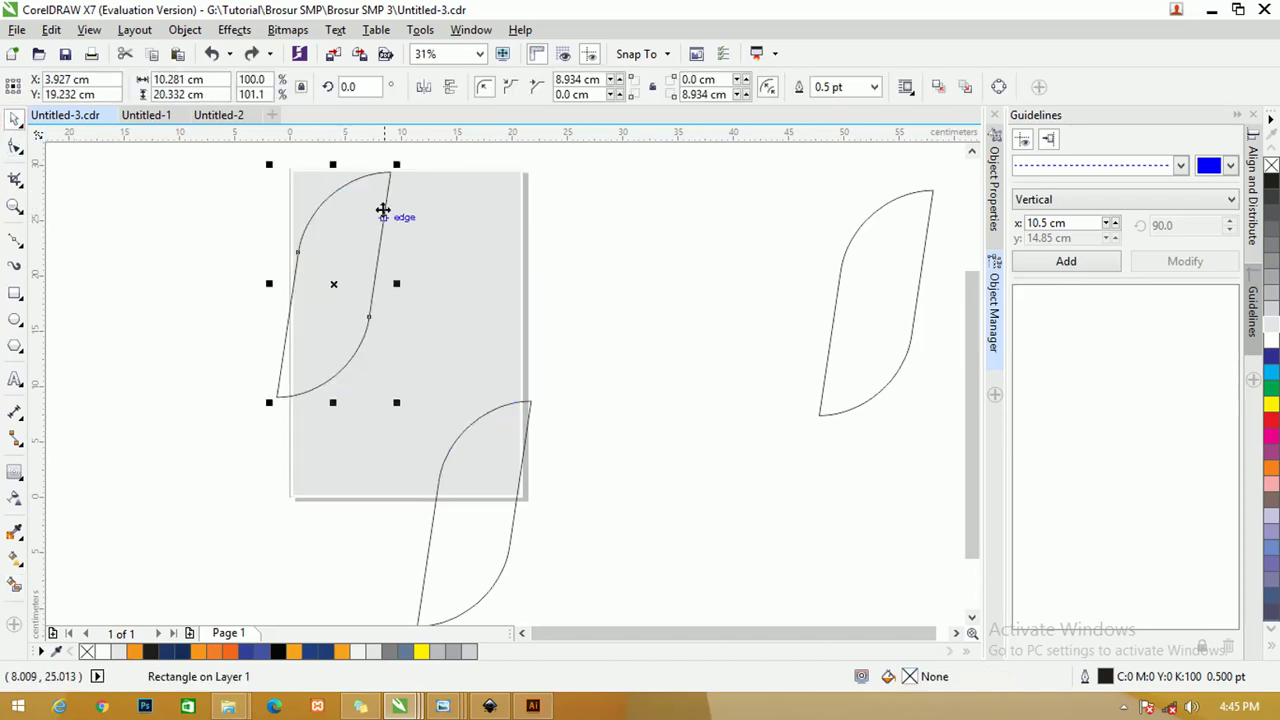
- Enlarge the upper slanted shape slightly to about 10.43 × 20.63 cm and align its top with the background rectangle's top edge
{"action": "left_click_drag", "start_coordinate": [396, 164], "coordinate": [400, 161]}
{"action": "left_click", "coordinate": [440, 193], "text": "shift"}
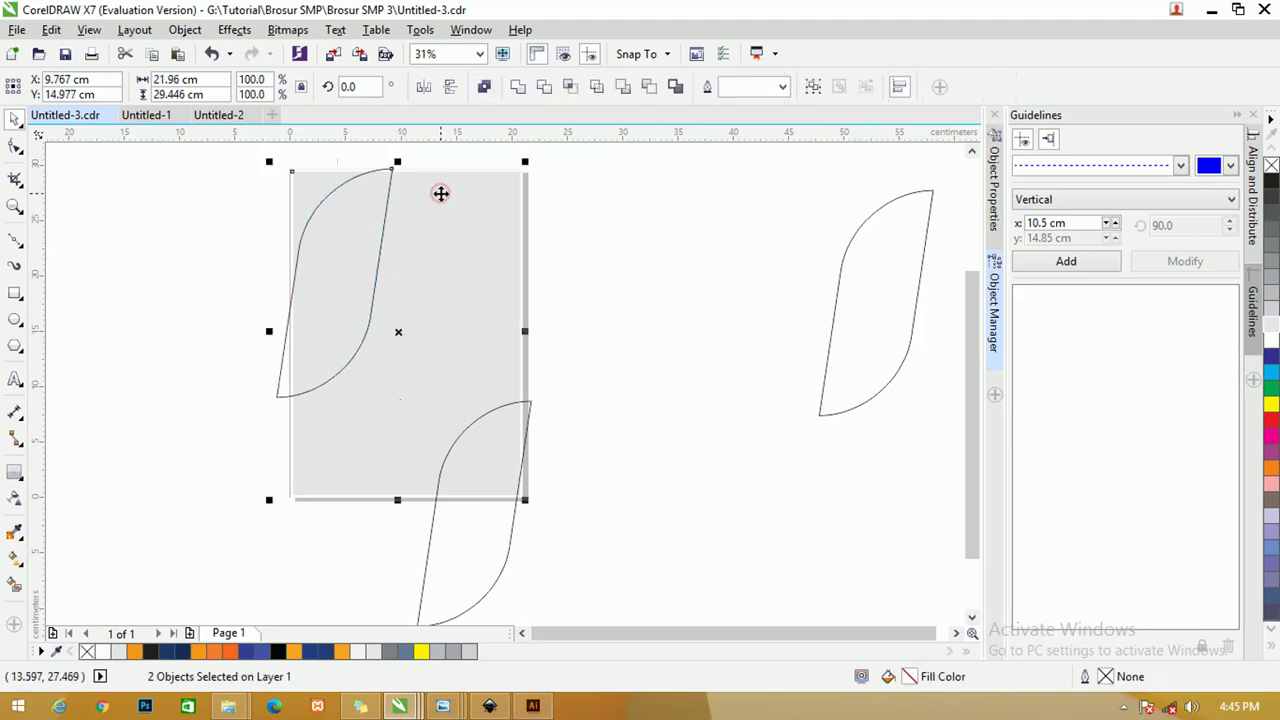
{"action": "left_click", "coordinate": [580, 178]}
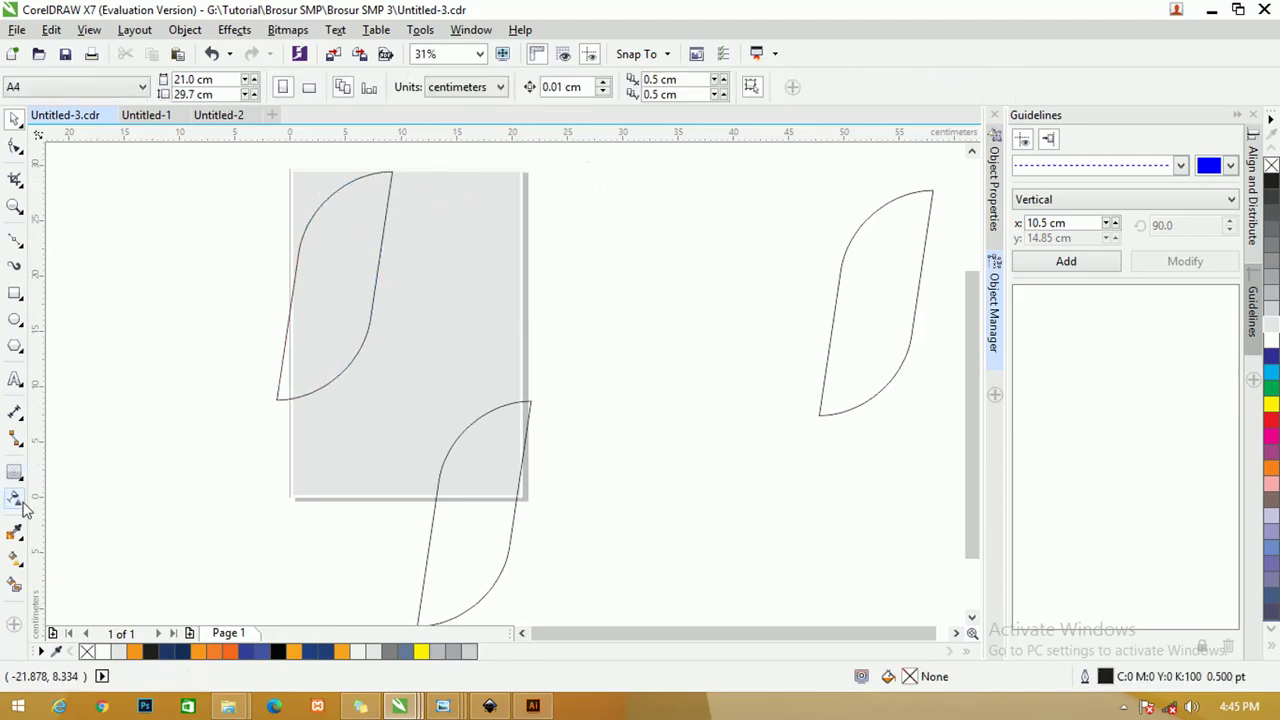
- Smart-fill the page's upper-left corner, the lower-right piece, the large middle area and the upper-left leaf with blue-grey C40 M20 Y0 K40
{"action": "left_click", "coordinate": [15, 587]}
{"action": "left_click", "coordinate": [309, 190]}
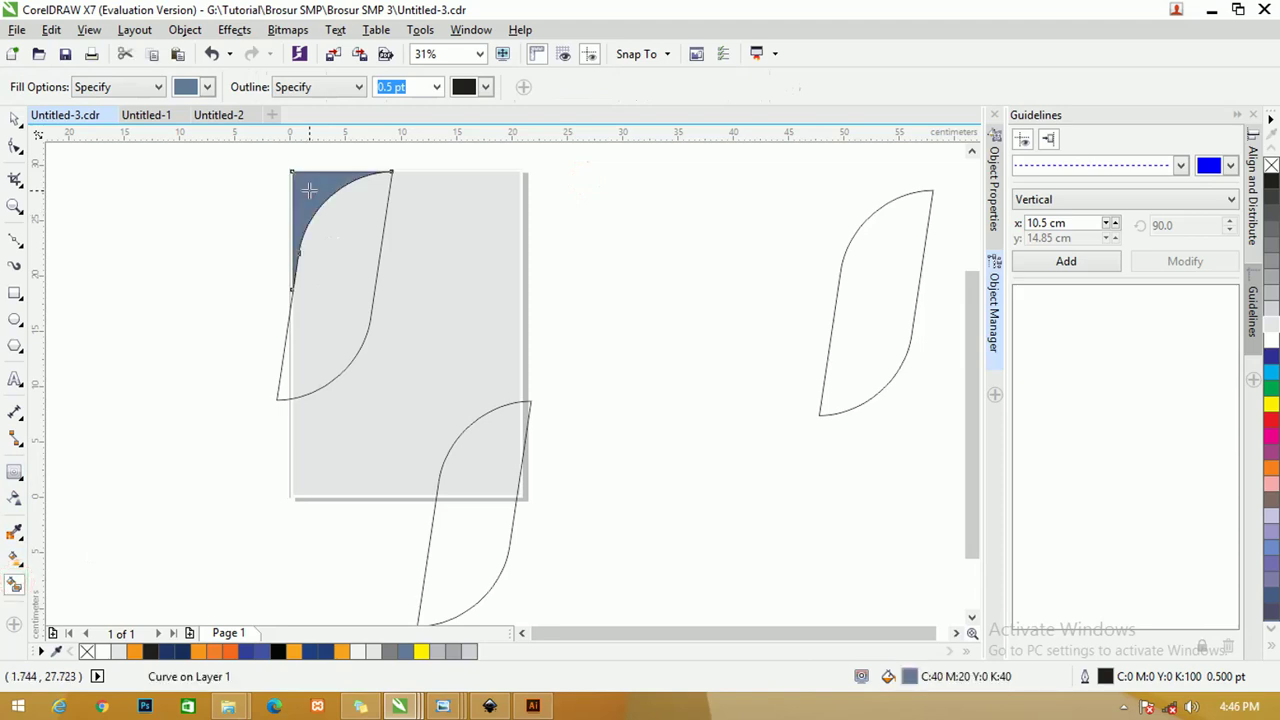
{"action": "left_click", "coordinate": [488, 438]}
{"action": "left_click", "coordinate": [466, 292]}
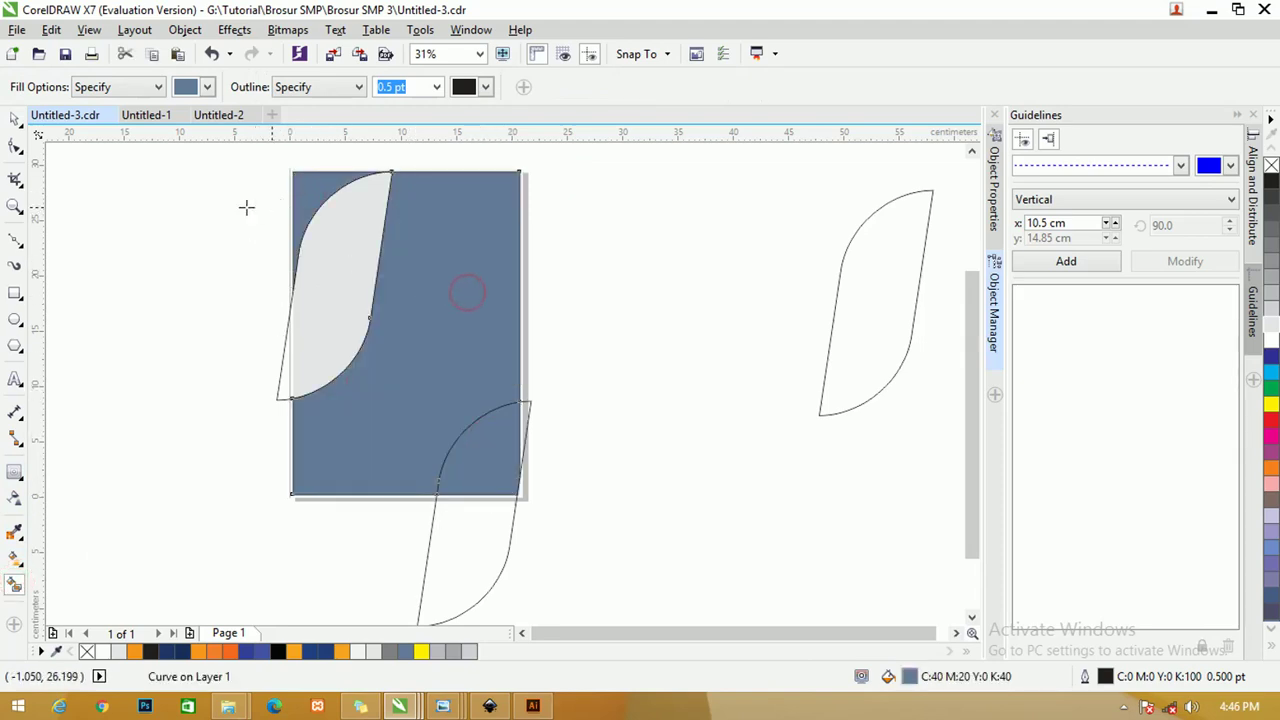
{"action": "left_click", "coordinate": [15, 118]}
{"action": "left_click_drag", "start_coordinate": [493, 242], "coordinate": [519, 238]}
{"action": "left_click", "coordinate": [15, 585]}
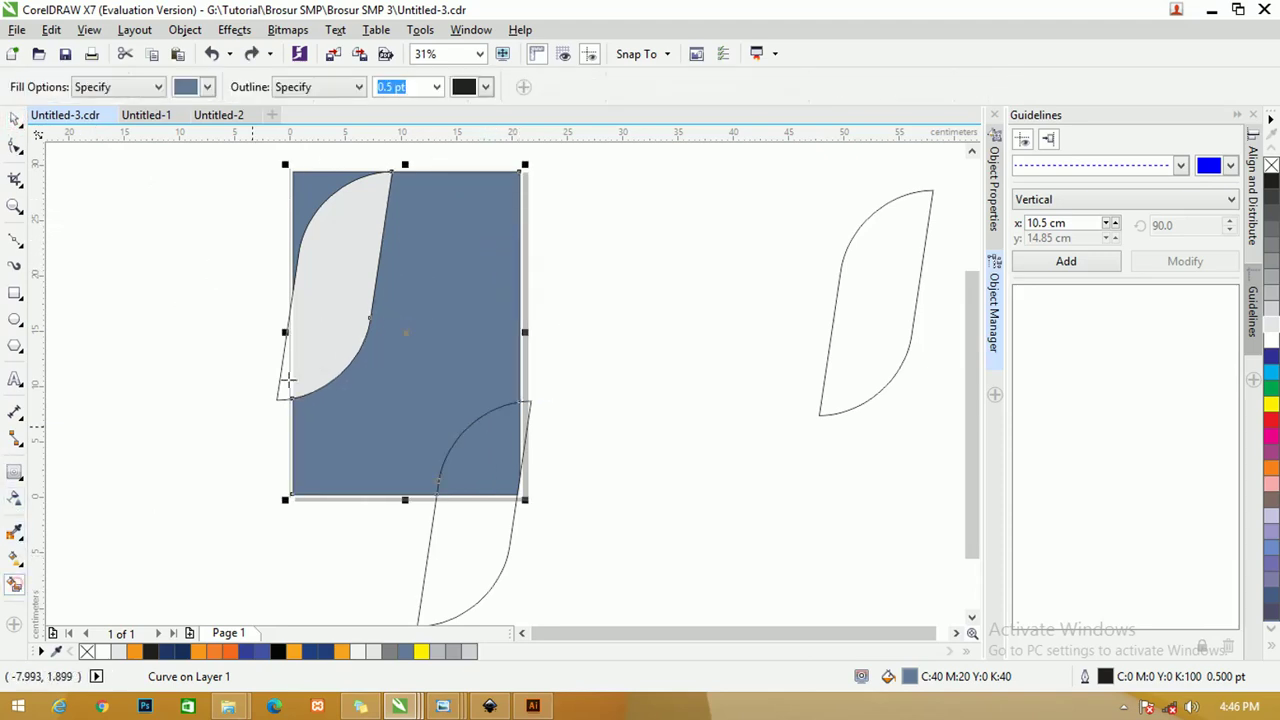
{"action": "left_click", "coordinate": [347, 262]}
{"action": "left_click", "coordinate": [15, 120]}
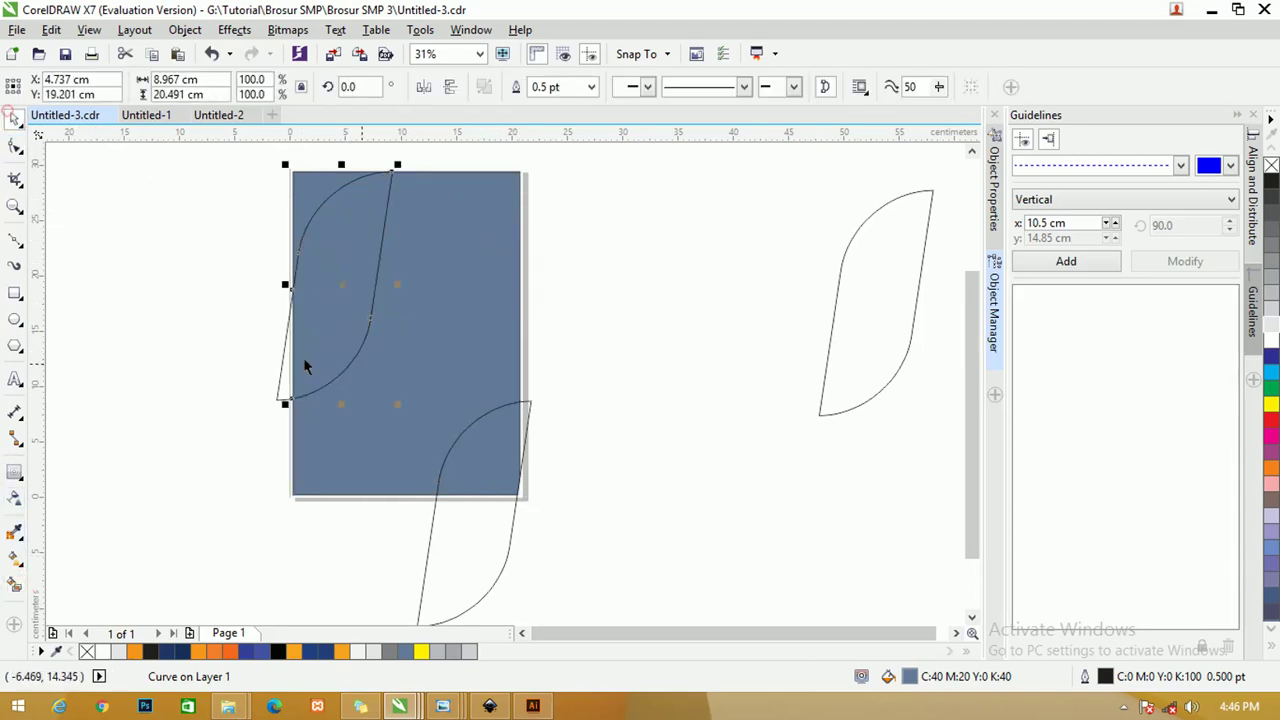
{"action": "left_click", "coordinate": [541, 402]}
{"action": "mouse_move", "coordinate": [490, 432]}
{"action": "left_mouse_down"}
{"action": "mouse_move", "coordinate": [518, 452]}
{"action": "mouse_move", "coordinate": [503, 447]}
{"action": "left_mouse_up"}
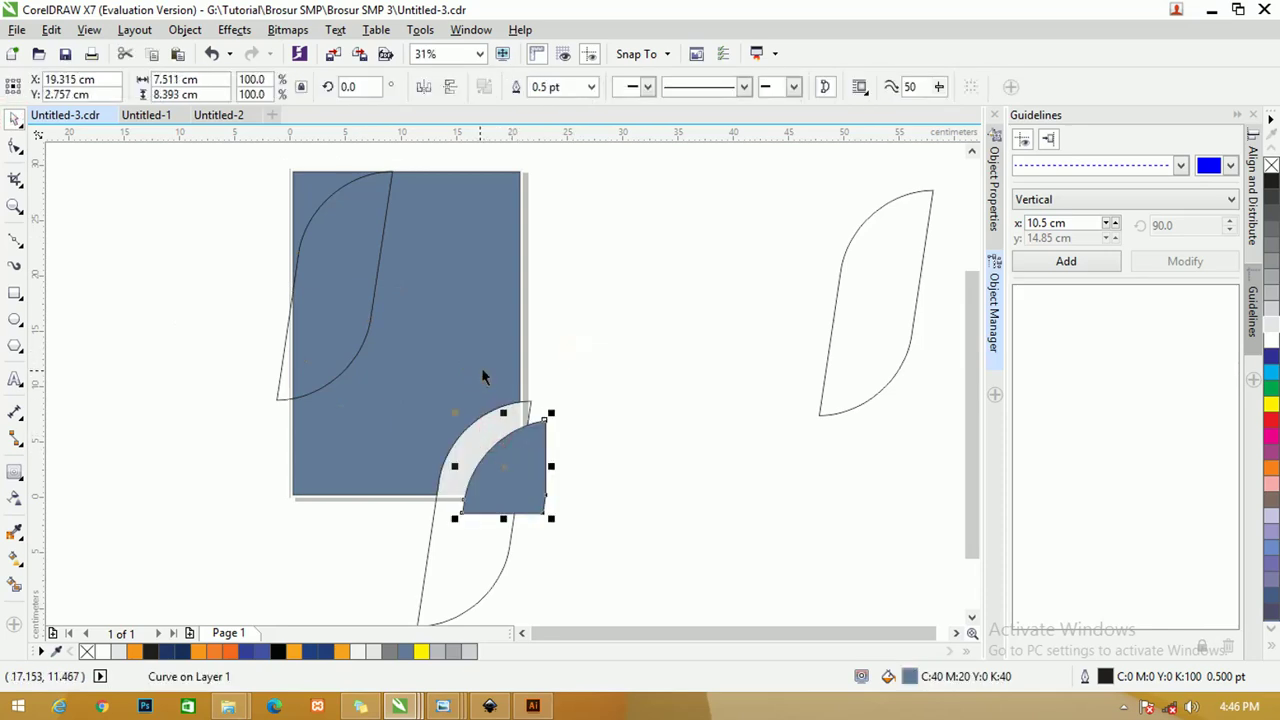
{"action": "key", "text": "ctrl+z"}
{"action": "left_click", "coordinate": [647, 350]}
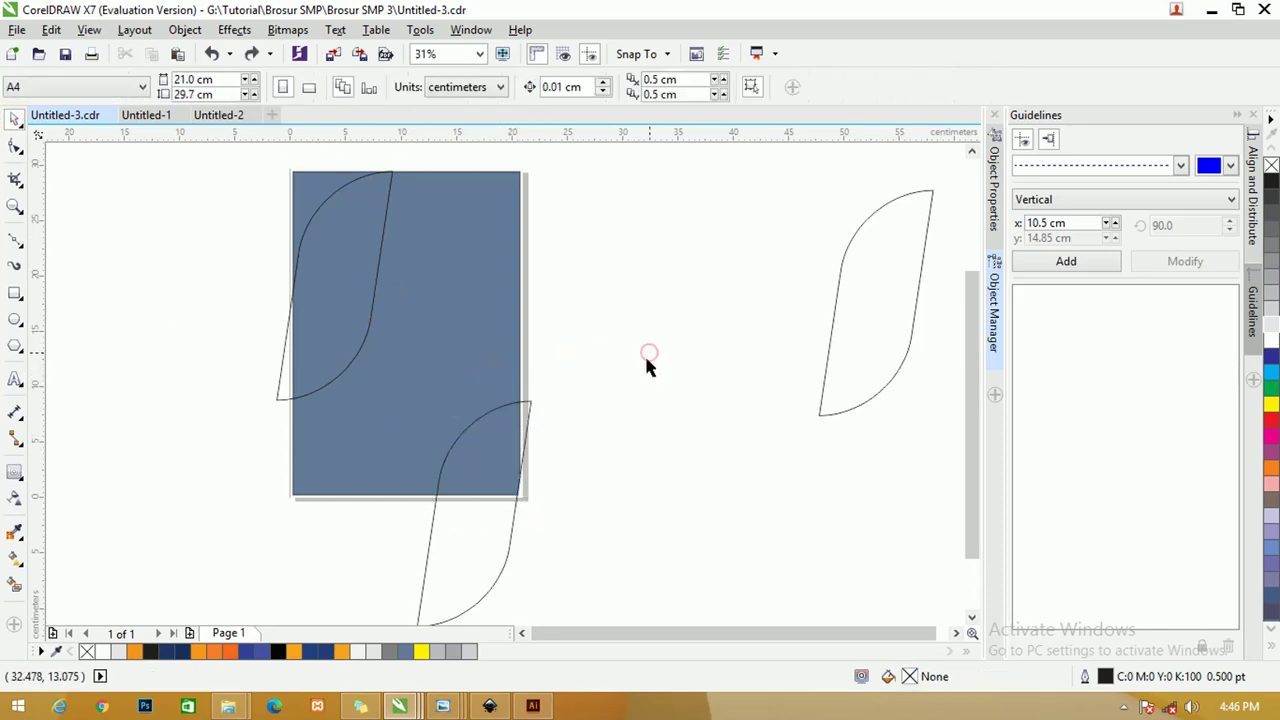
- Fill the lower-right piece and the upper-left leaf on the page with yellow
{"action": "left_click", "coordinate": [489, 460]}
{"action": "left_click", "coordinate": [353, 281], "text": "shift"}
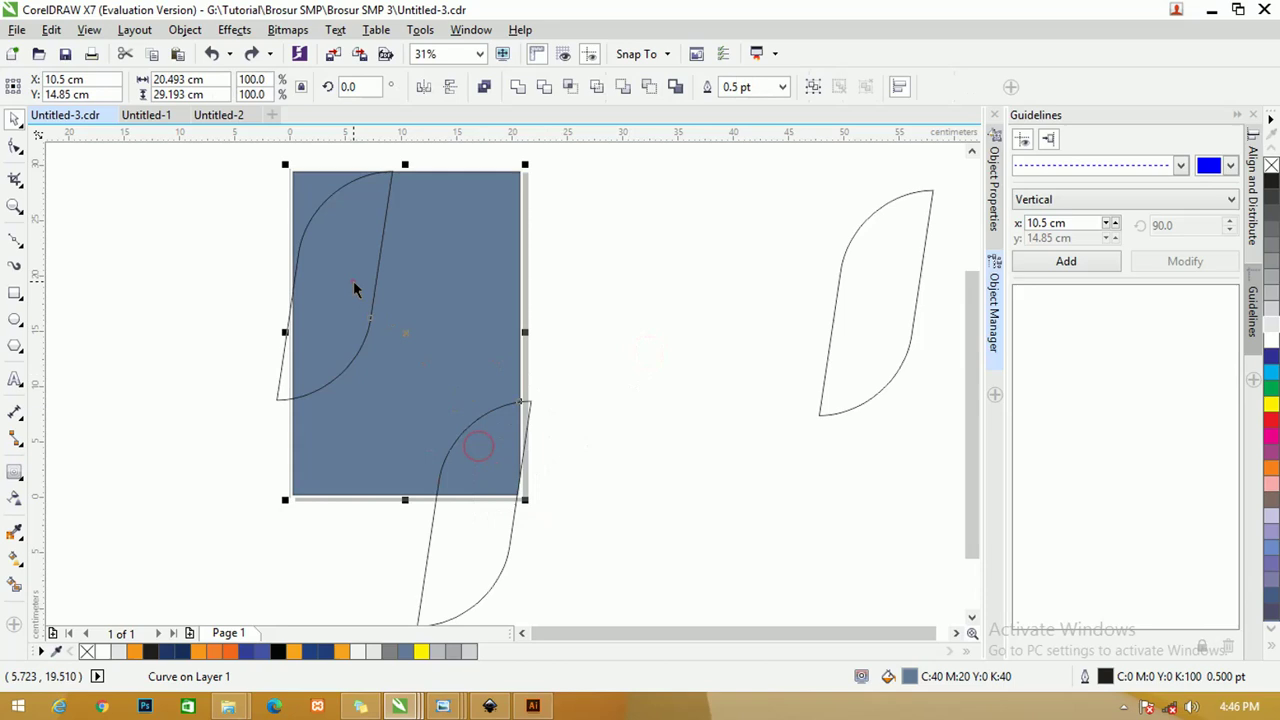
{"action": "left_click", "coordinate": [420, 652]}
{"action": "left_click", "coordinate": [600, 262]}
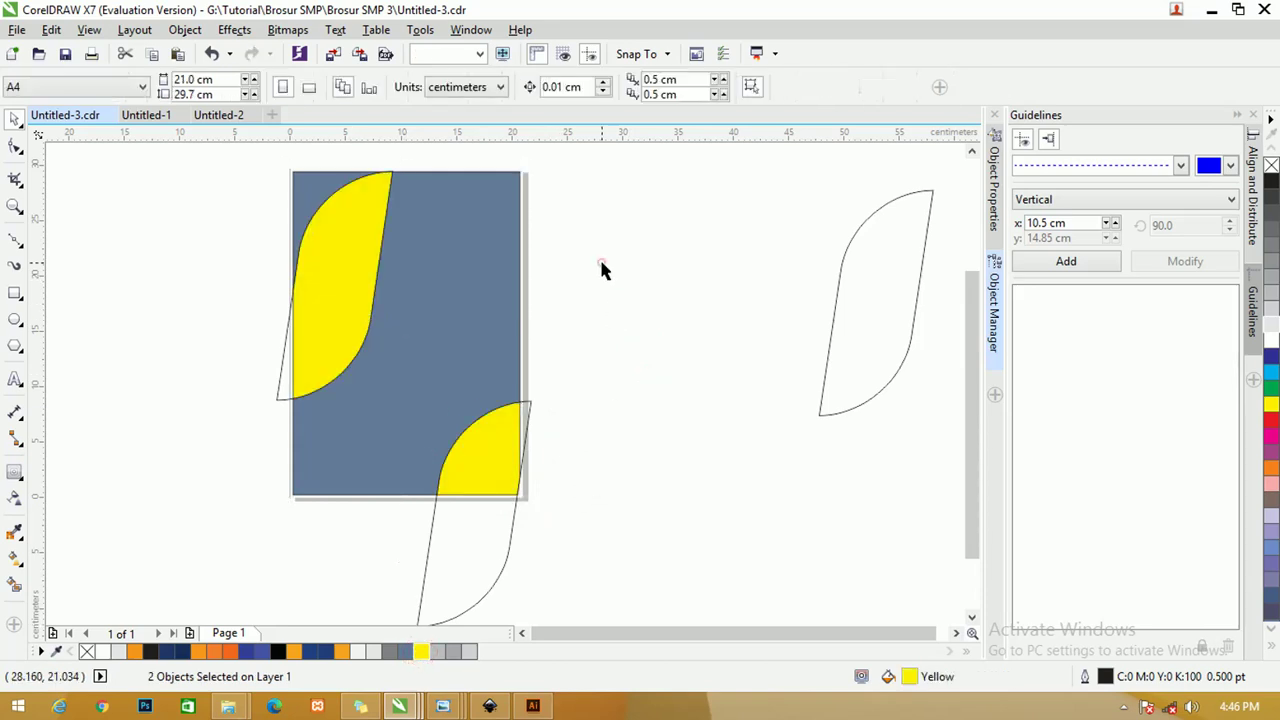
- Fill the small piece in the page's upper-left corner with white
{"action": "left_click", "coordinate": [320, 190]}
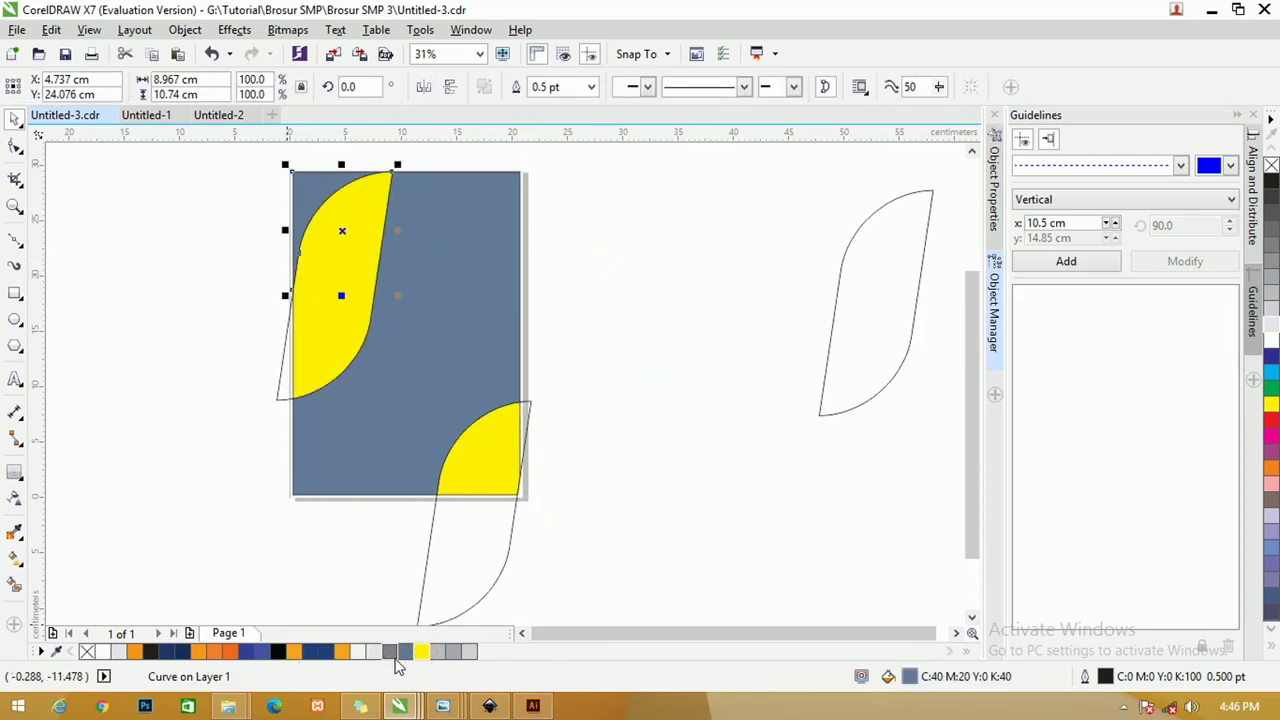
{"action": "left_click", "coordinate": [358, 652]}
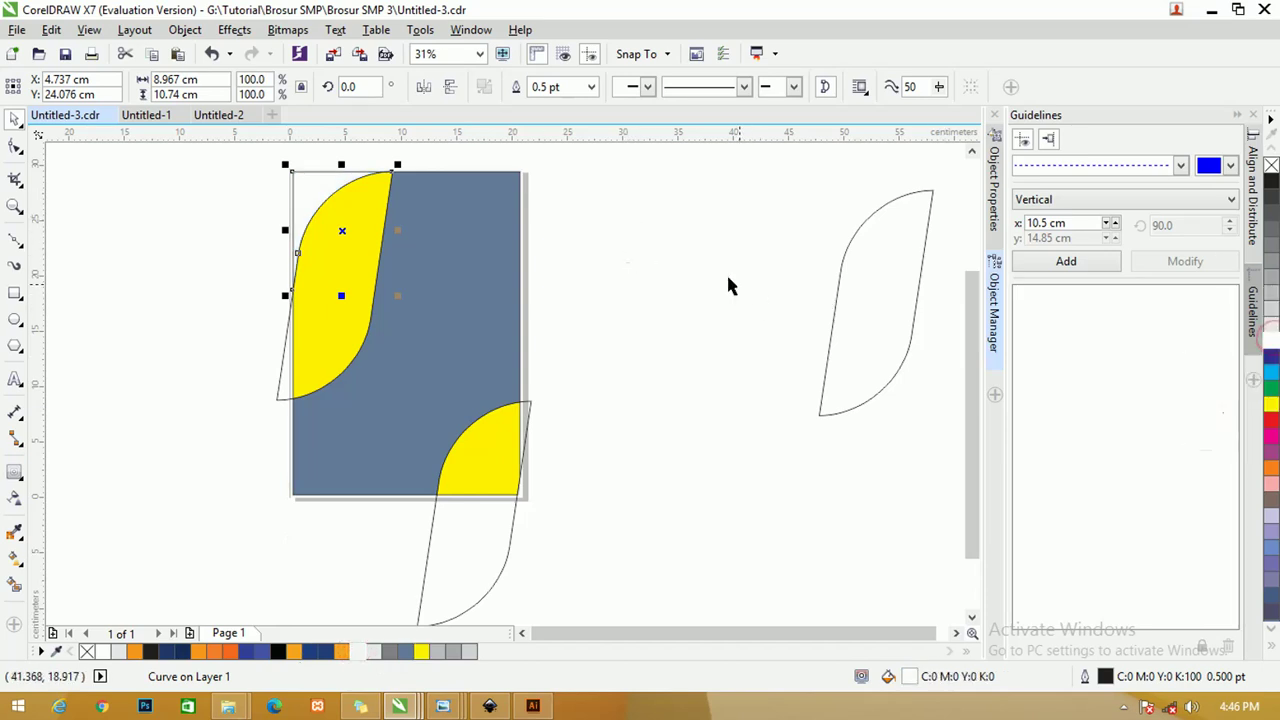
{"action": "left_click", "coordinate": [657, 217]}
- Move the two slanted outline shapes together off the page into the empty area on its right
{"action": "left_click", "coordinate": [280, 395]}
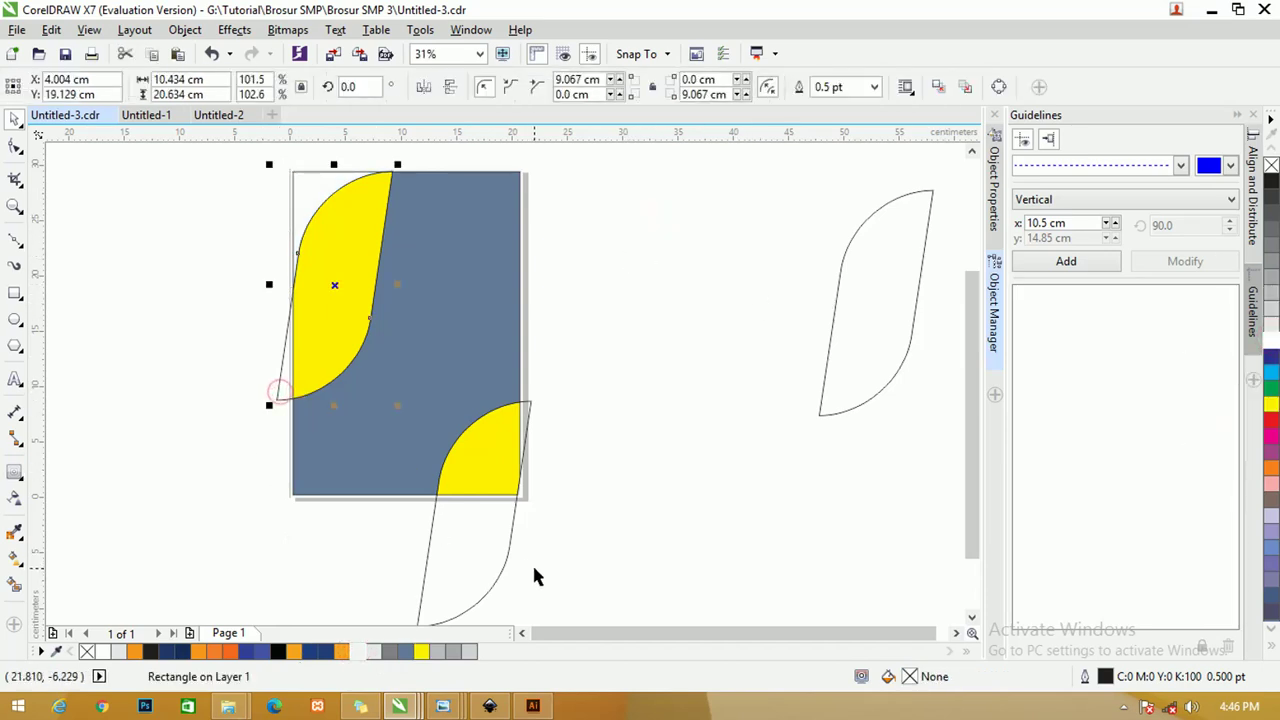
{"action": "left_click", "coordinate": [508, 549], "text": "shift"}
{"action": "left_click_drag", "start_coordinate": [508, 549], "coordinate": [755, 523]}
{"action": "left_click", "coordinate": [668, 466]}
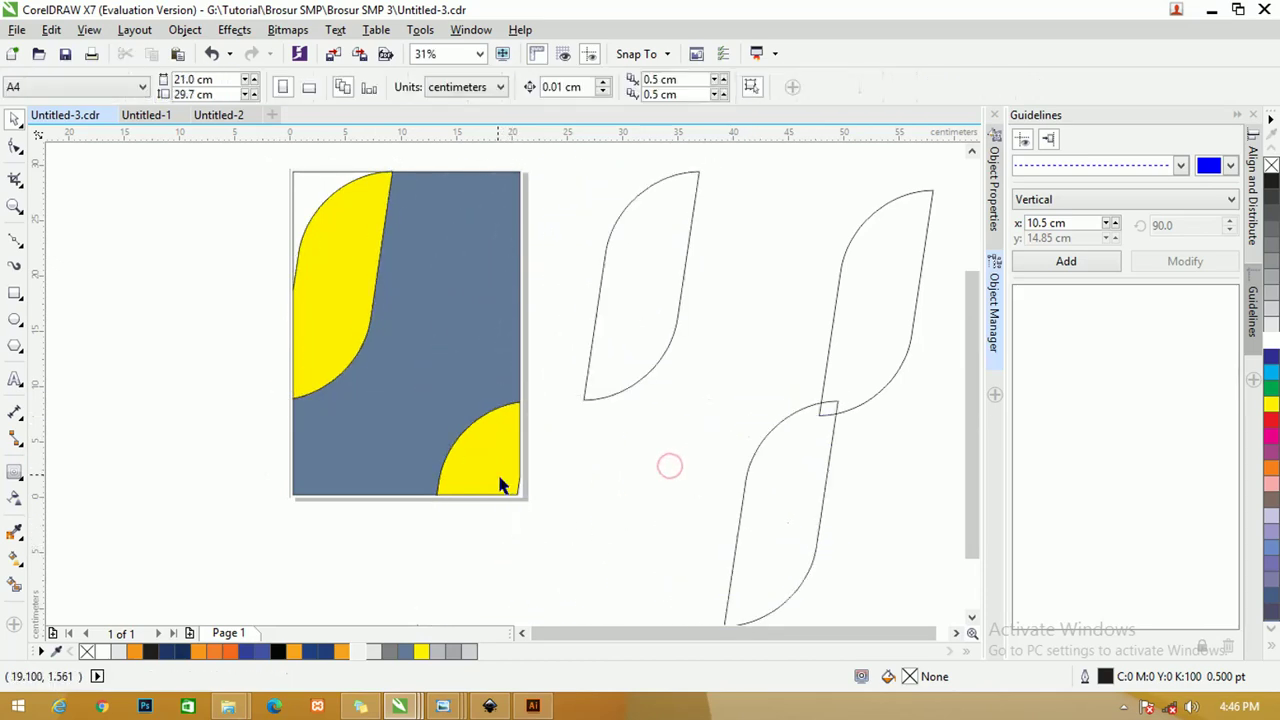
- Move the yellow lower-right piece's bottom-right node onto the background's corner and delete the extra node on its right edge
{"action": "left_click", "coordinate": [495, 473]}
{"action": "scroll", "coordinate": [512, 490], "scroll_direction": "up", "scroll_amount": 4}
{"action": "double_click", "coordinate": [423, 352]}
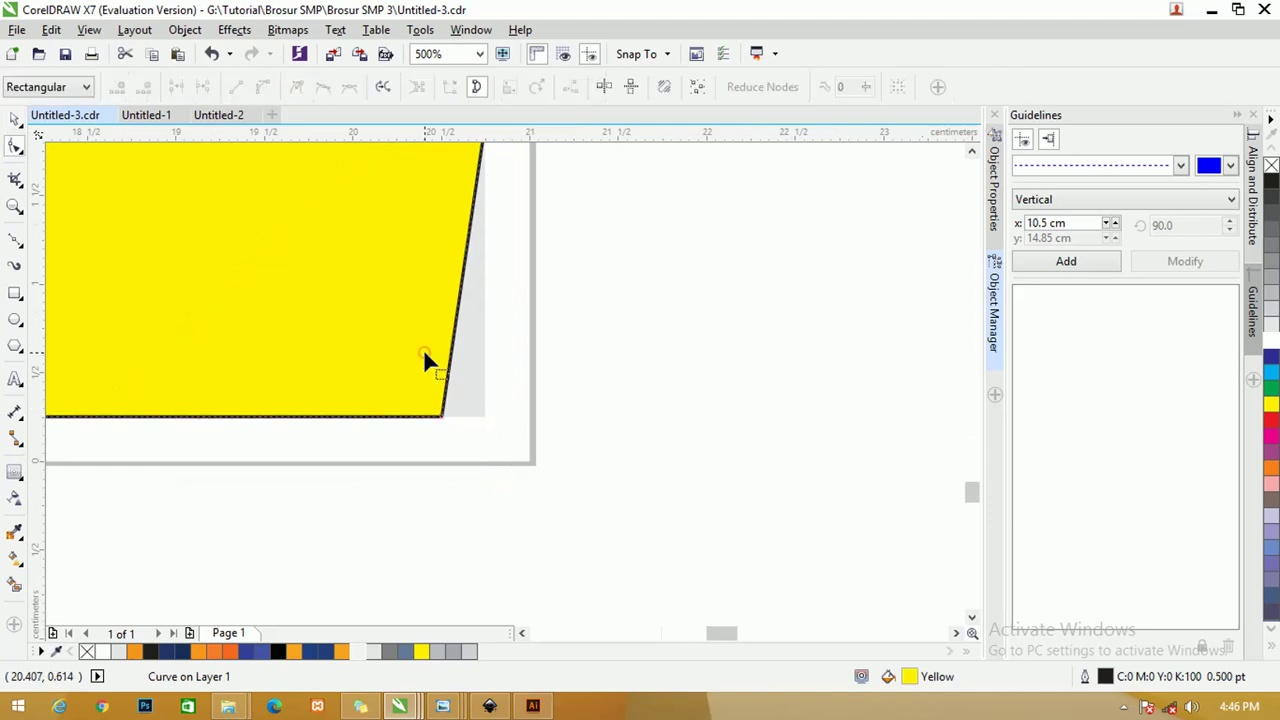
{"action": "left_click_drag", "start_coordinate": [443, 418], "coordinate": [485, 416]}
{"action": "scroll", "coordinate": [567, 298], "scroll_direction": "down", "scroll_amount": 2}
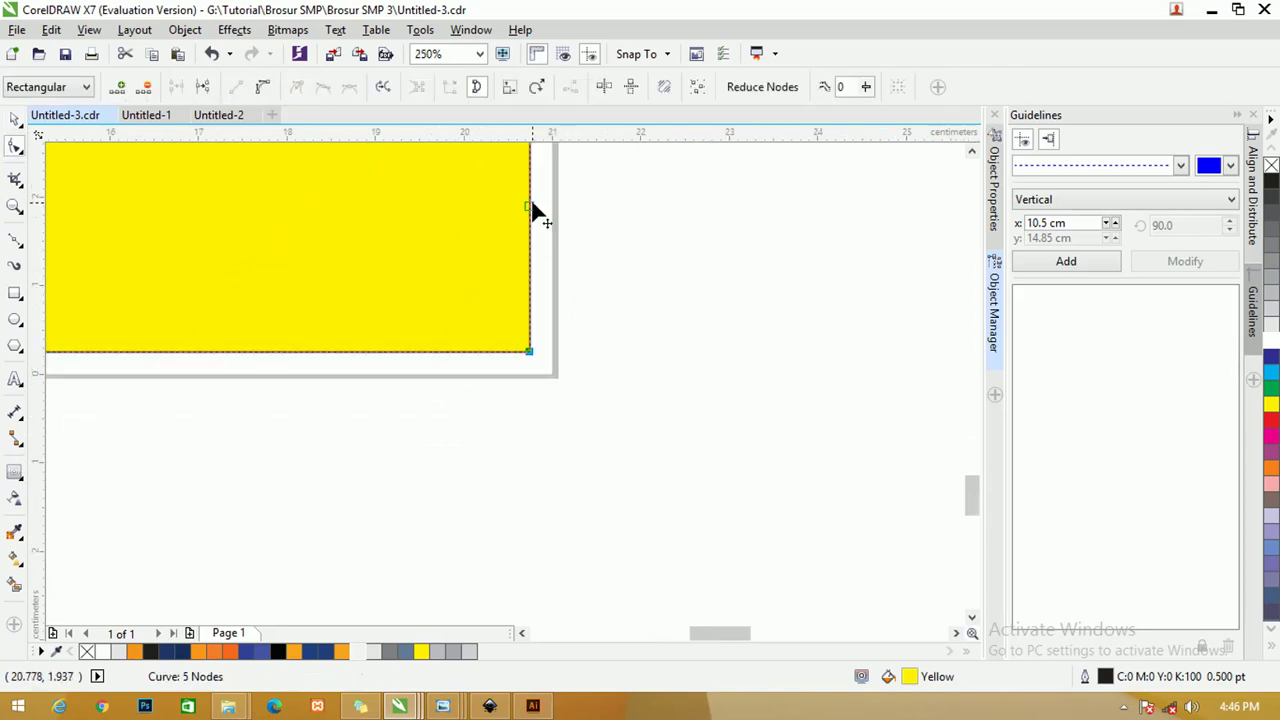
{"action": "double_click", "coordinate": [530, 209]}
{"action": "scroll", "coordinate": [545, 233], "scroll_direction": "down", "scroll_amount": 4}
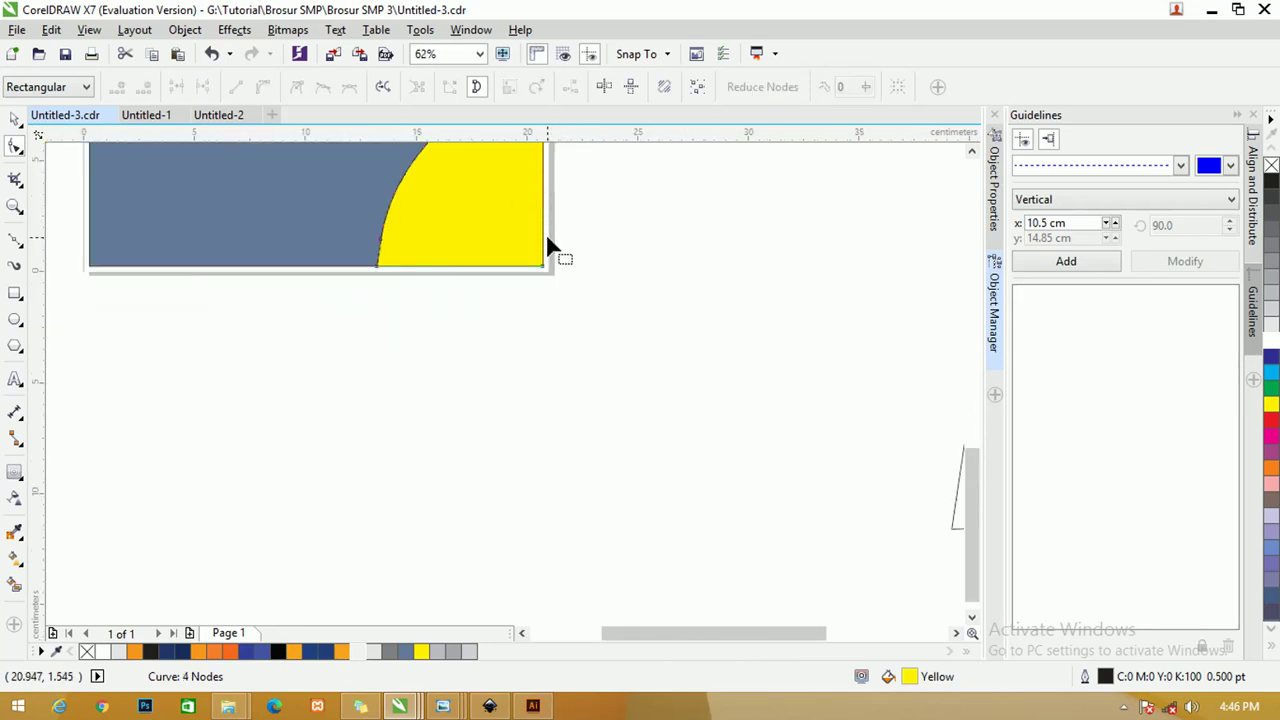
{"action": "scroll", "coordinate": [545, 233], "scroll_direction": "down", "scroll_amount": 4}
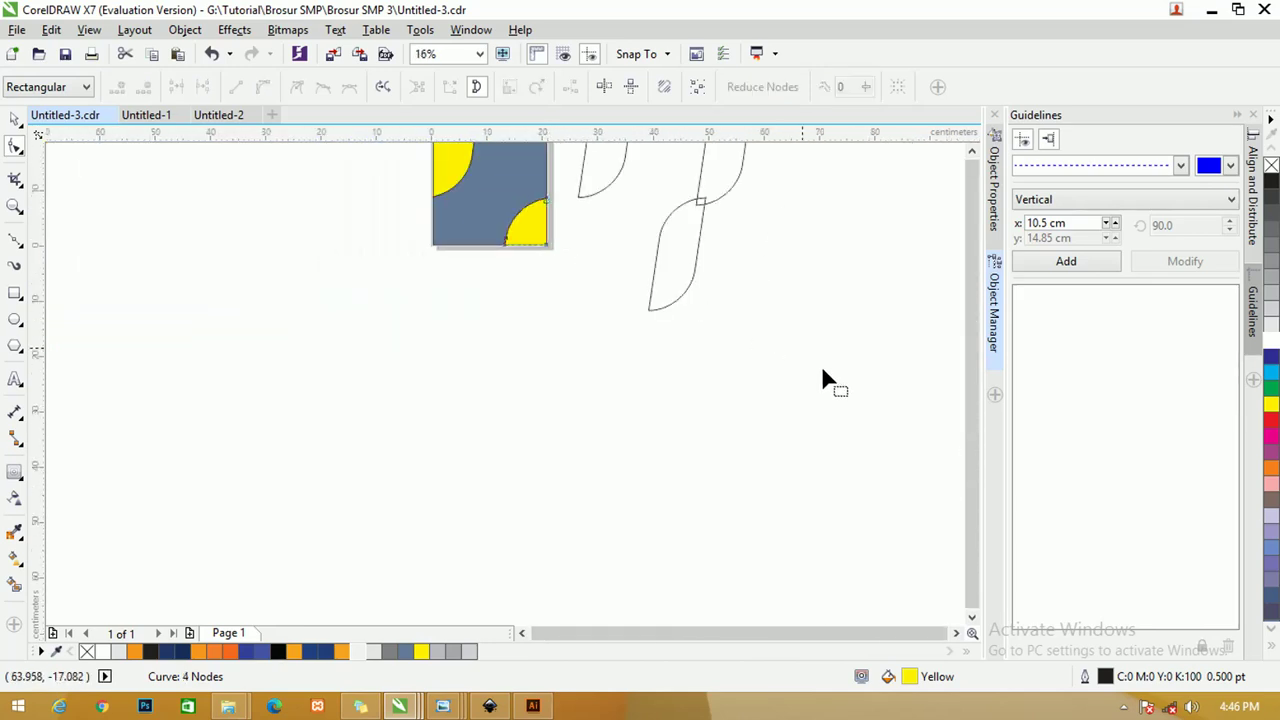
- Remove the outlines from all the shapes on the page
{"action": "left_click", "coordinate": [980, 488]}
{"action": "key", "text": "z"}
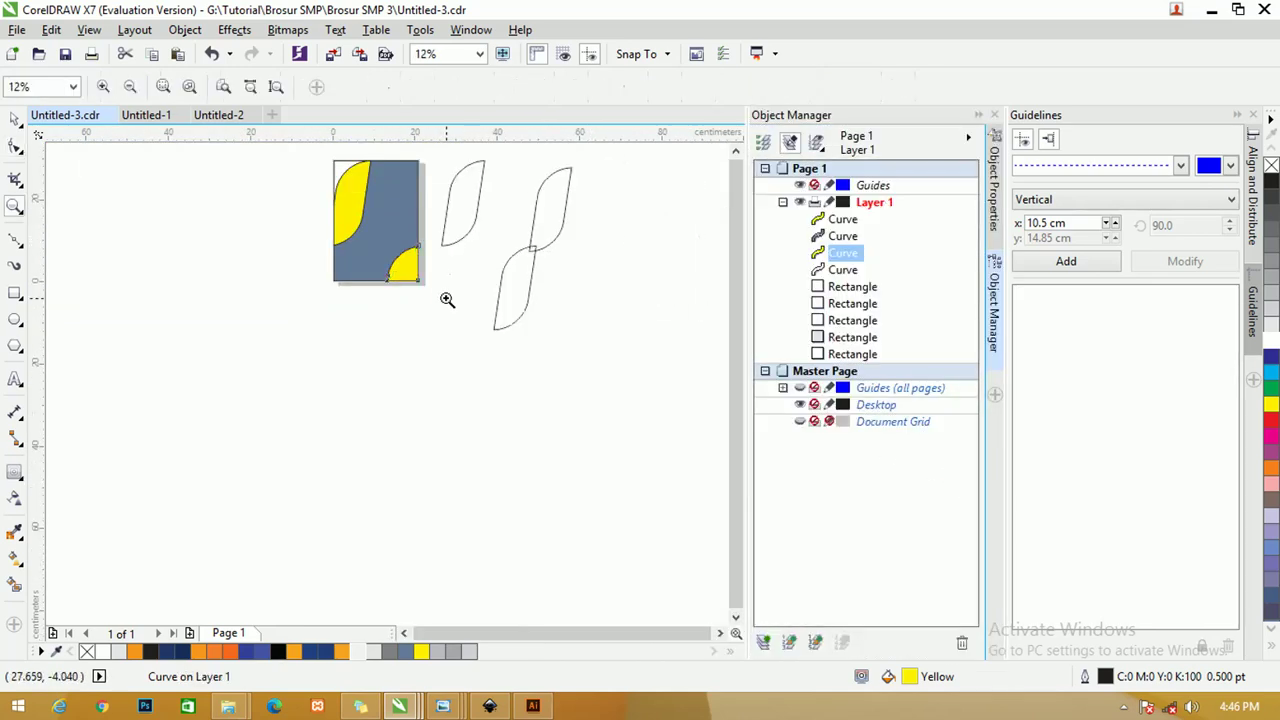
{"action": "left_click_drag", "start_coordinate": [446, 297], "coordinate": [304, 170]}
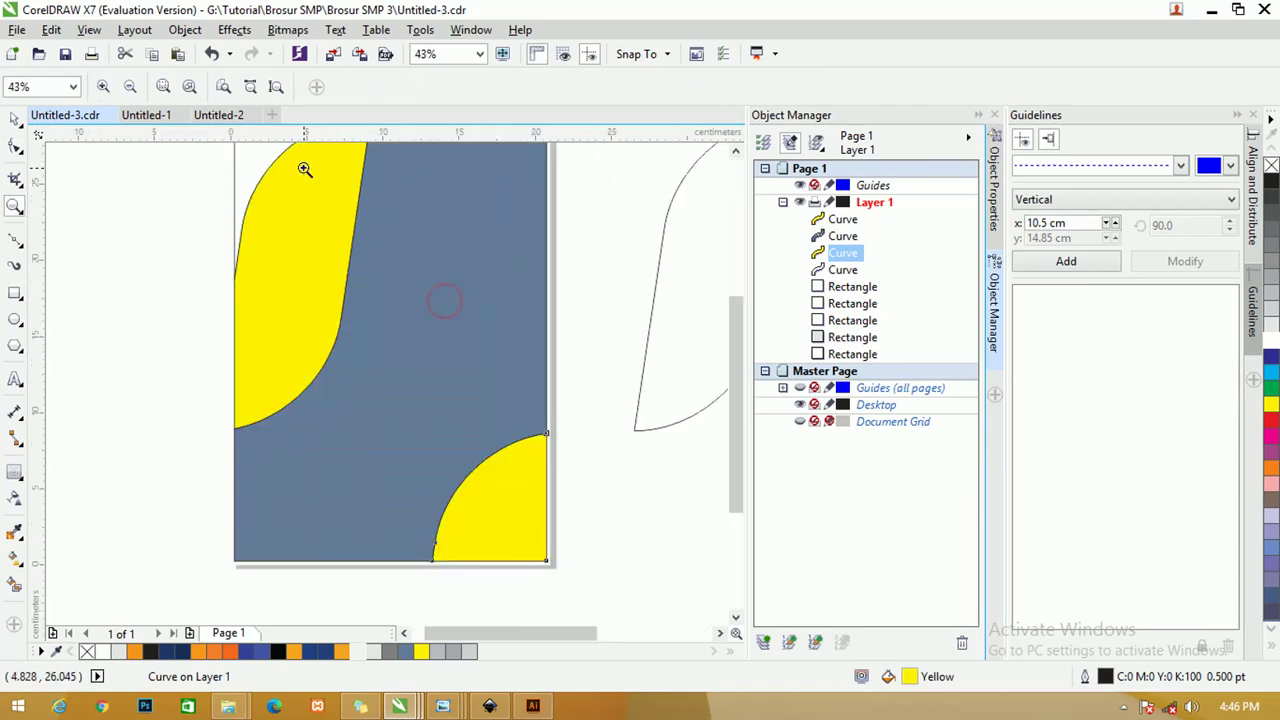
{"action": "left_click", "coordinate": [15, 120]}
{"action": "scroll", "coordinate": [729, 310], "scroll_direction": "up", "scroll_amount": 2}
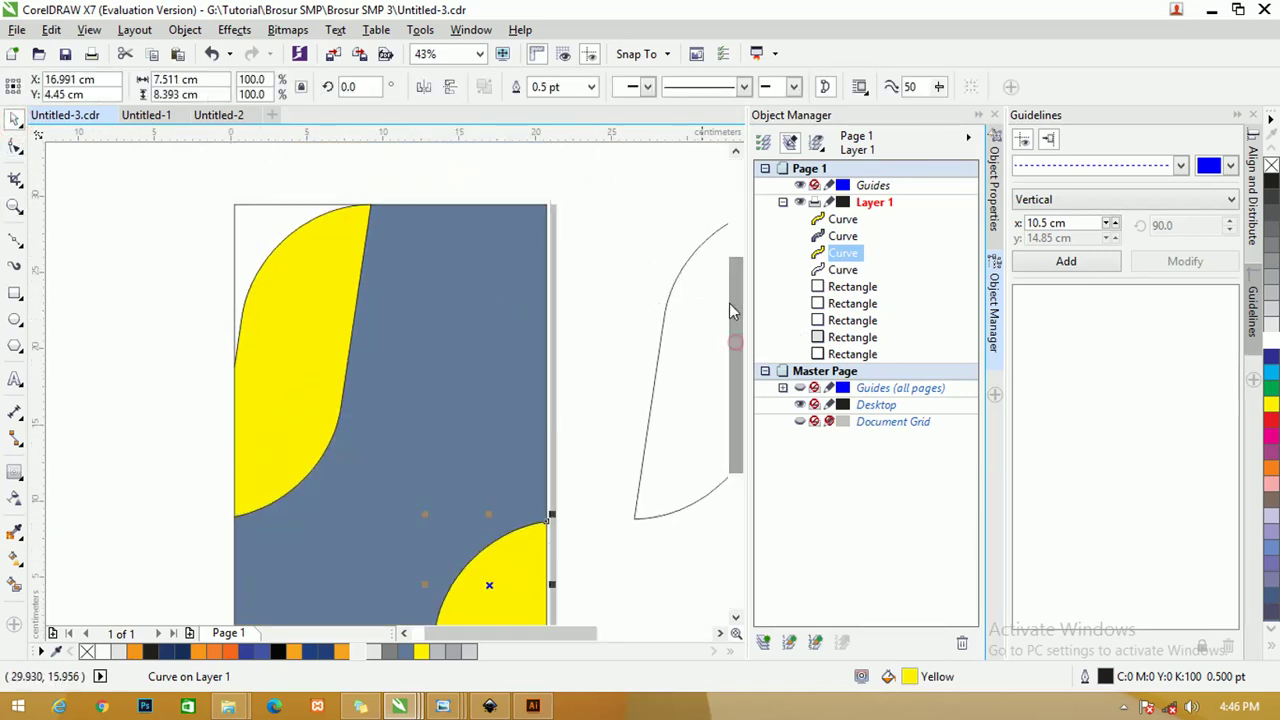
{"action": "left_click_drag", "start_coordinate": [191, 177], "coordinate": [588, 612]}
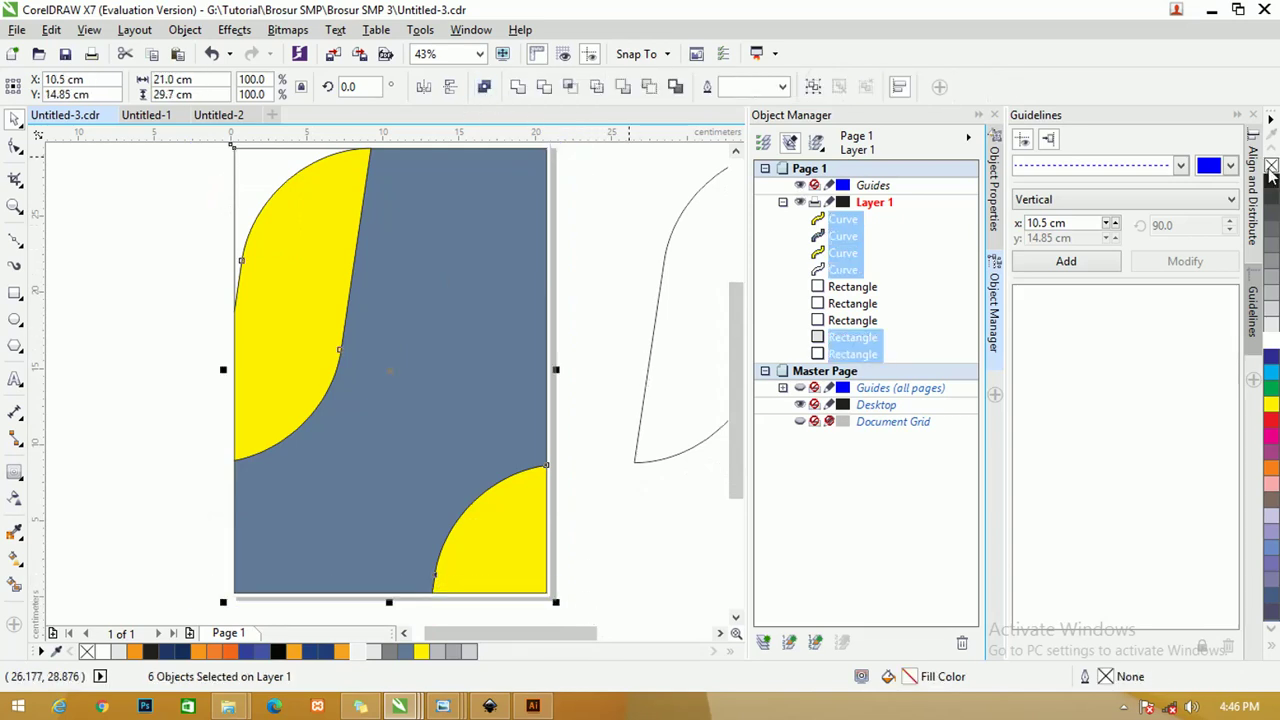
{"action": "left_click", "coordinate": [592, 316]}
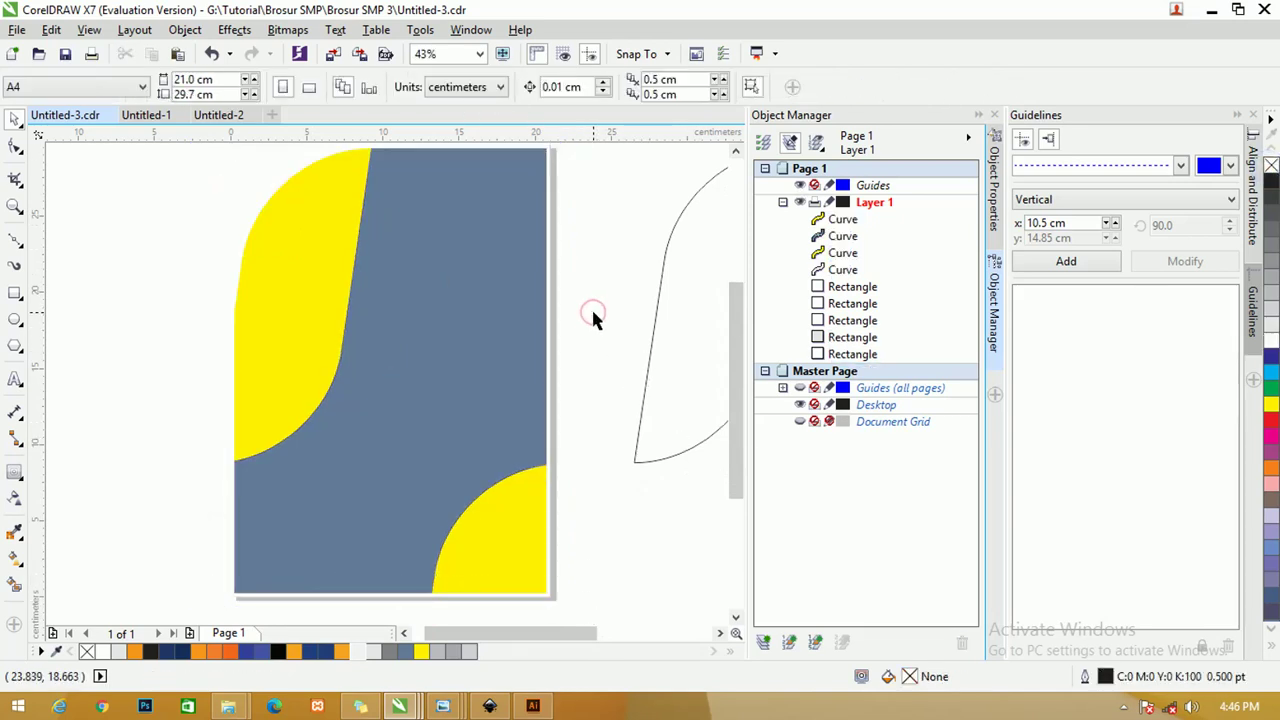
- Add a one-step inside contour to the large blue-grey shape with a 0.321 cm offset and a dark navy fill
{"action": "left_click", "coordinate": [458, 347]}
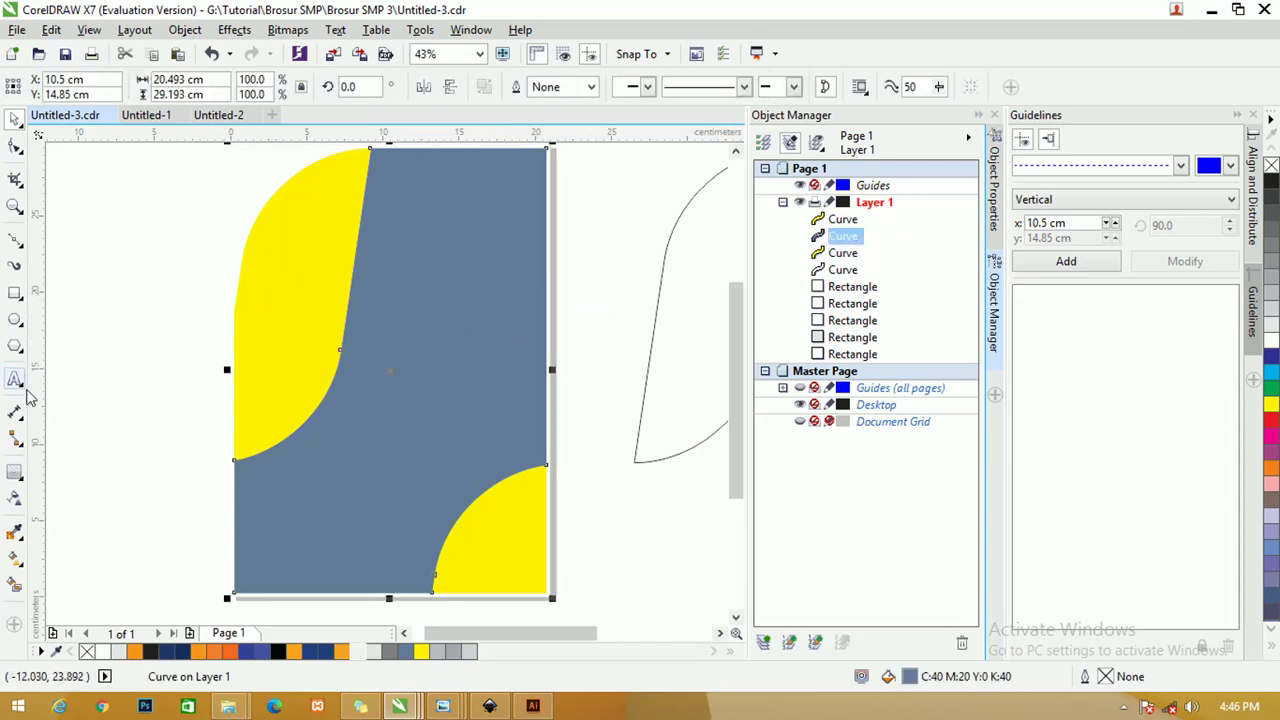
{"action": "left_click", "coordinate": [14, 476]}
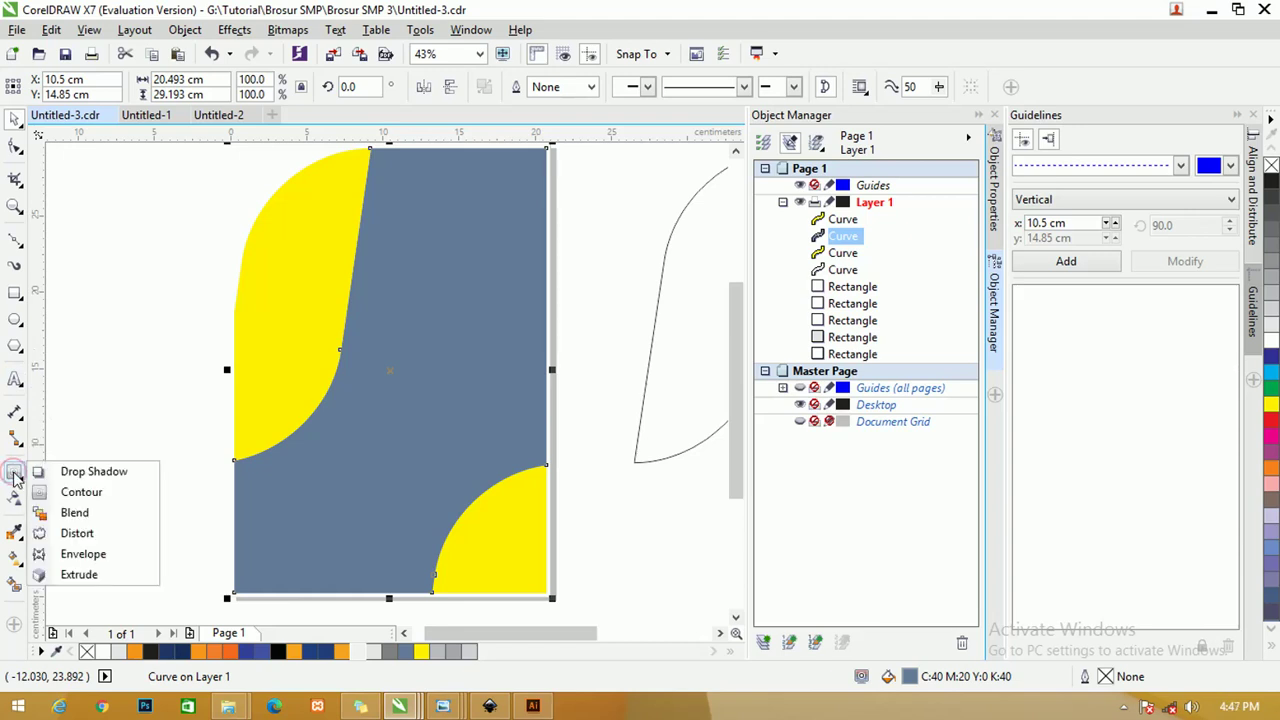
{"action": "left_click", "coordinate": [80, 494]}
{"action": "mouse_move", "coordinate": [335, 535]}
{"action": "left_mouse_down"}
{"action": "mouse_move", "coordinate": [337, 511]}
{"action": "mouse_move", "coordinate": [386, 584]}
{"action": "mouse_move", "coordinate": [372, 596]}
{"action": "left_mouse_up"}
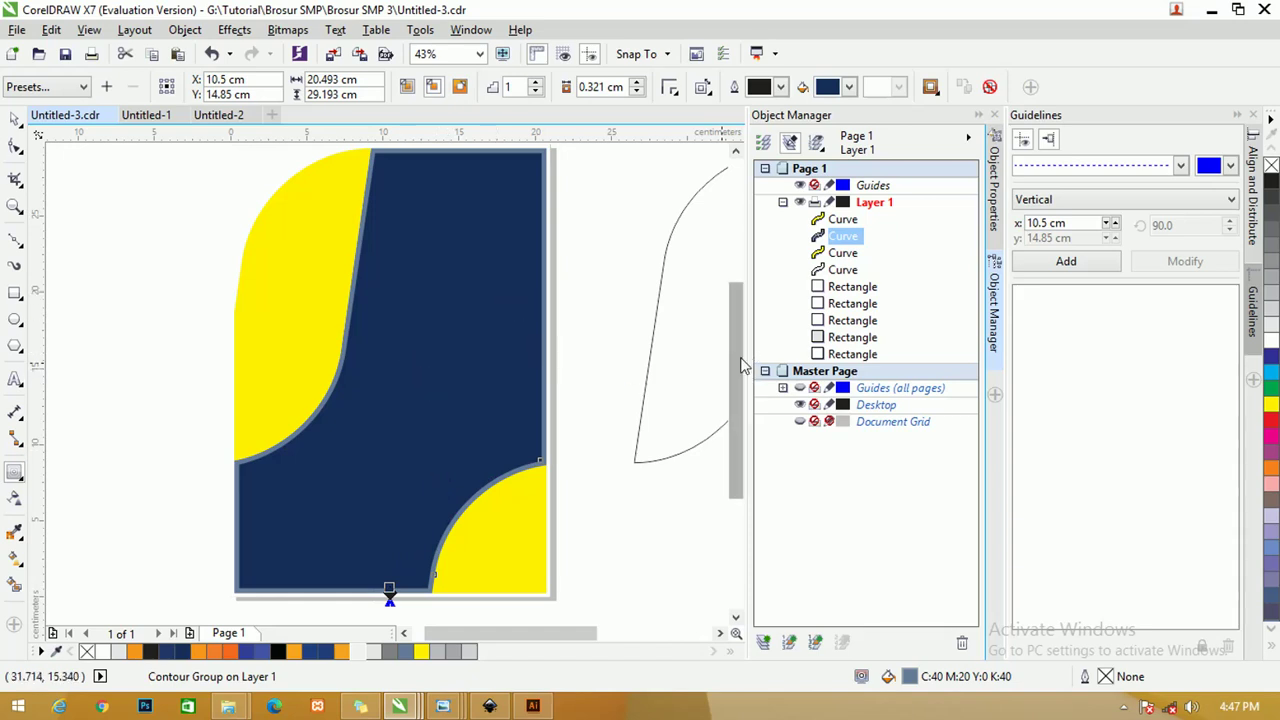
- Draw a horizontal 2-point line about 34.9 cm long across the page at about Y 12.6 cm, extending past both side edges
{"action": "scroll", "coordinate": [742, 365], "scroll_direction": "up", "scroll_amount": 2}
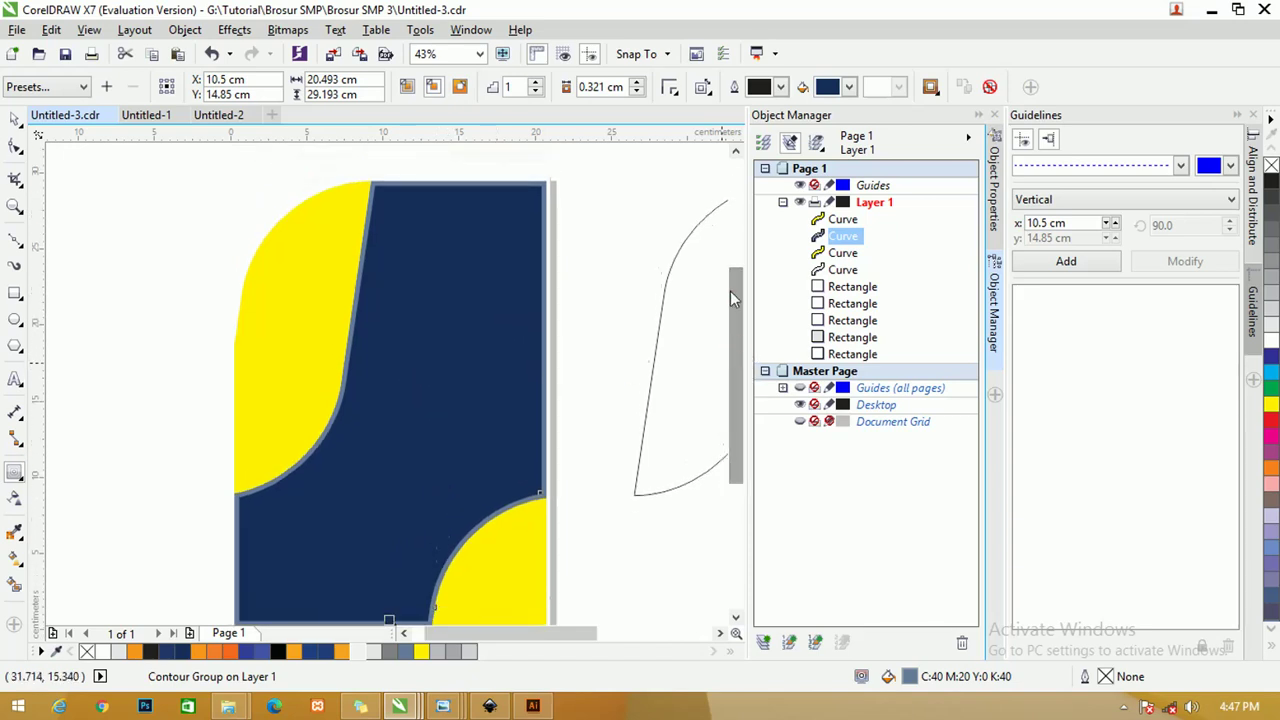
{"action": "left_click", "coordinate": [15, 243]}
{"action": "left_click", "coordinate": [85, 260]}
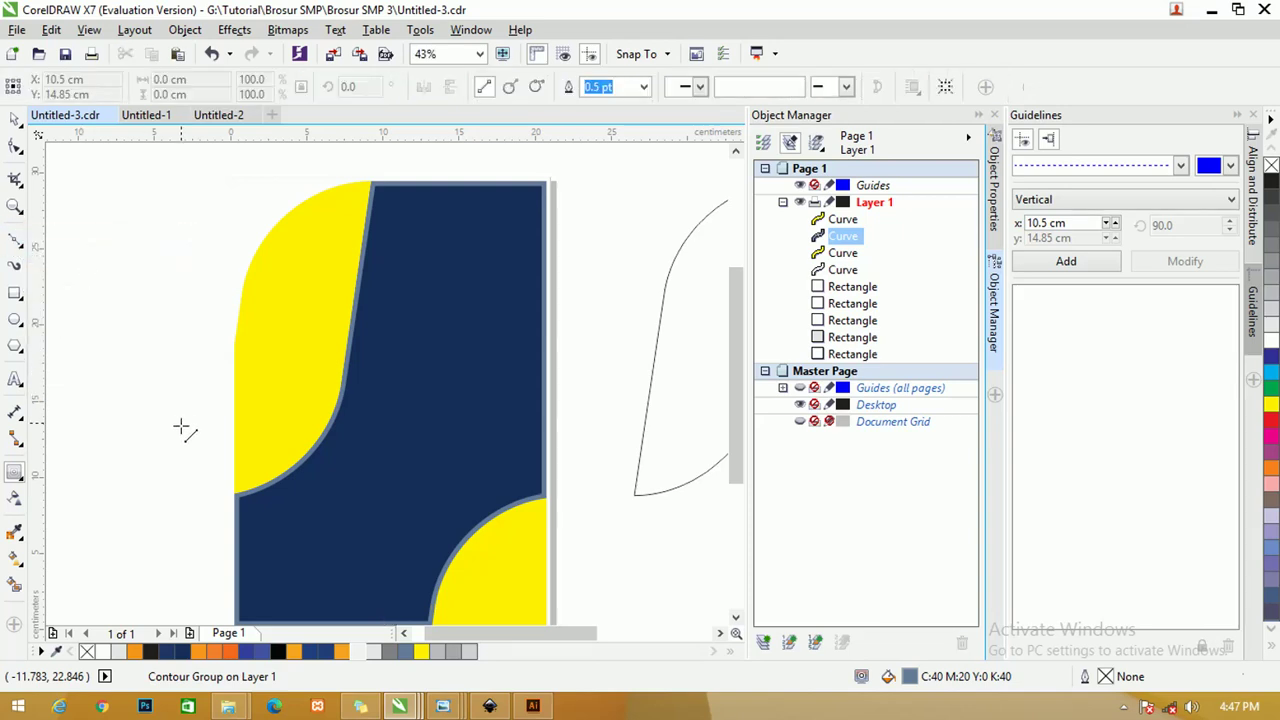
{"action": "left_click_drag", "start_coordinate": [165, 437], "coordinate": [703, 437]}
{"action": "left_click", "coordinate": [14, 119]}
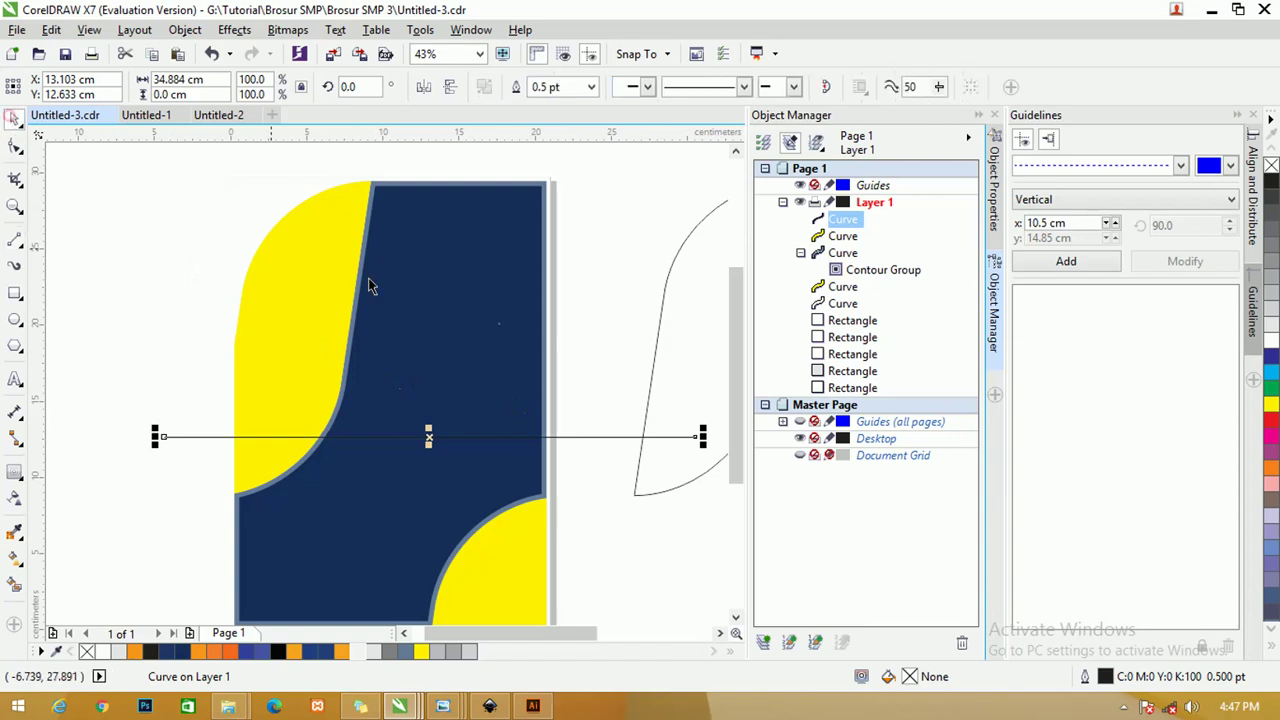
{"action": "left_click", "coordinate": [589, 320]}
{"action": "left_click_drag", "start_coordinate": [740, 330], "coordinate": [731, 352]}
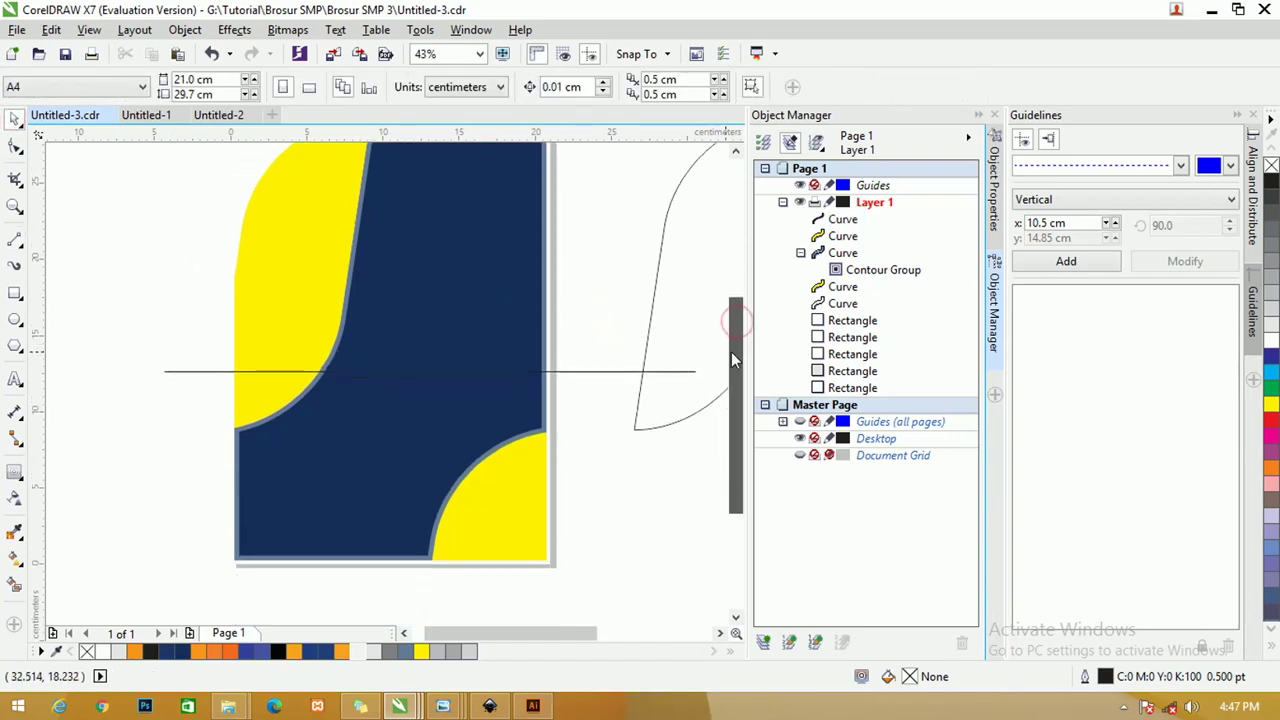
{"action": "left_click", "coordinate": [606, 371]}
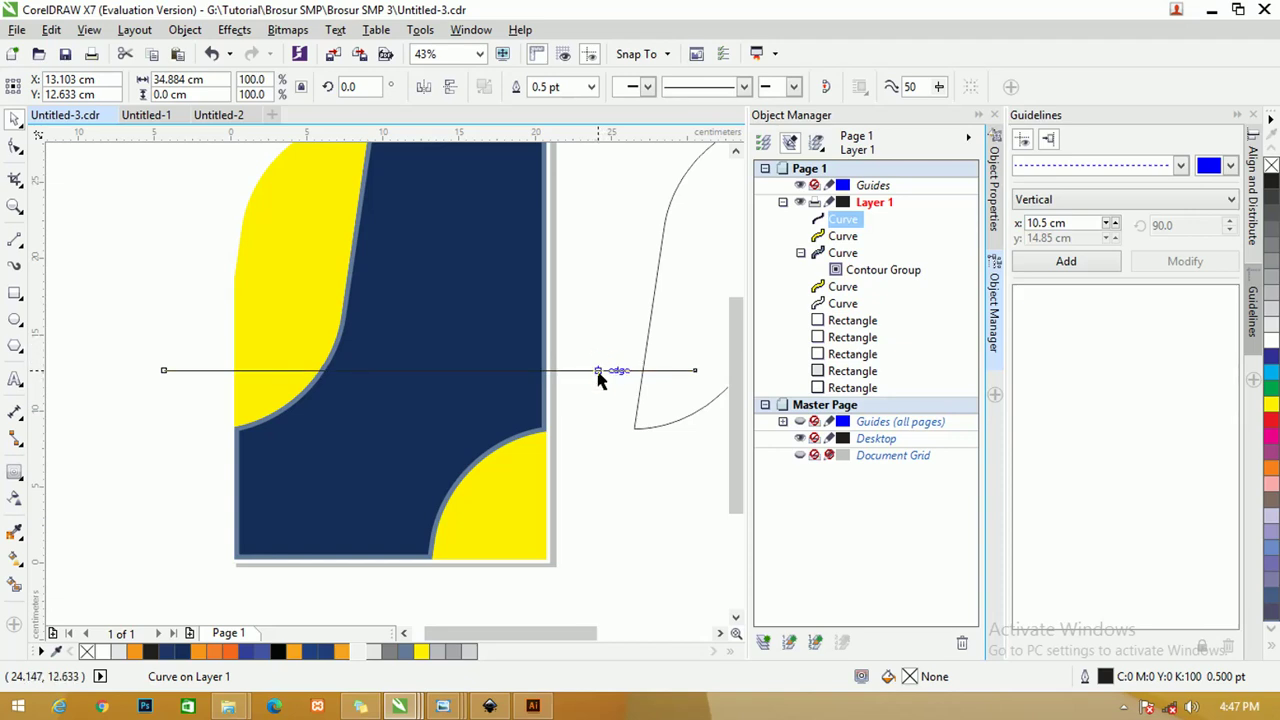
{"action": "left_click", "coordinate": [586, 323]}
- Reduce the inside contour offset of the large blue-grey shape to 0.213 cm, keeping one contour step
{"action": "left_click", "coordinate": [500, 405]}
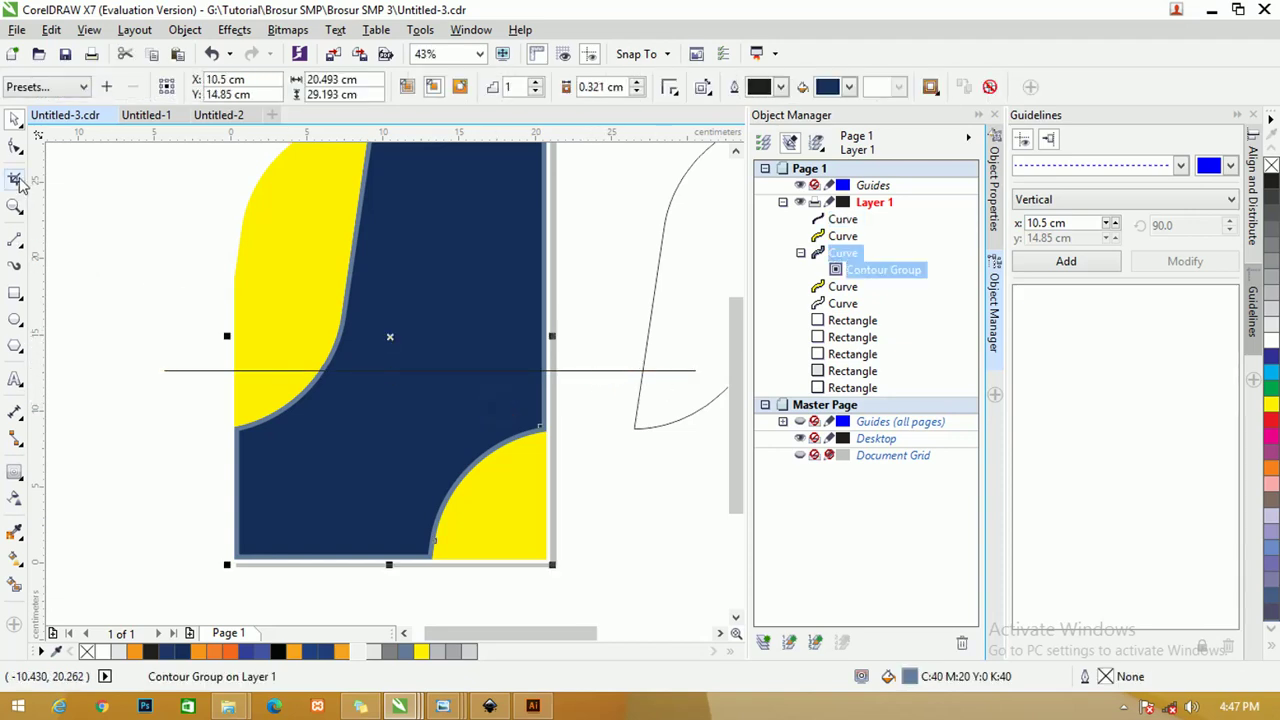
{"action": "left_click", "coordinate": [15, 145]}
{"action": "left_click", "coordinate": [15, 476]}
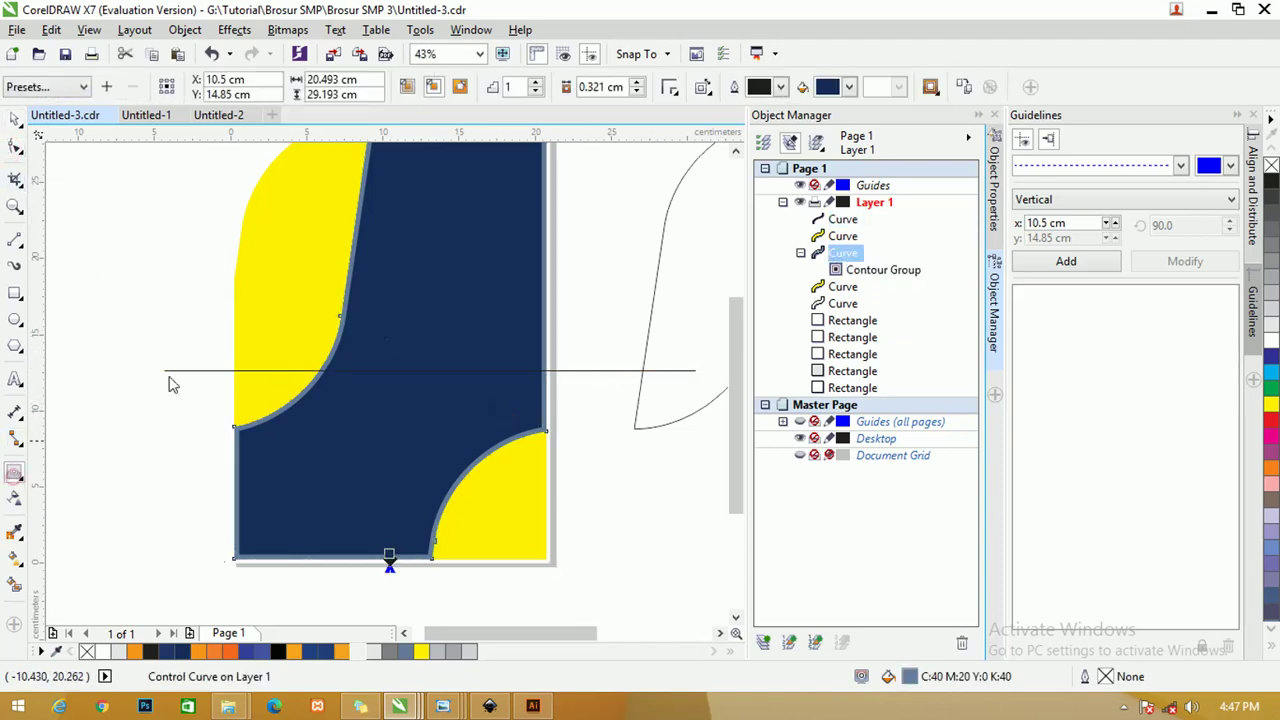
{"action": "left_click_drag", "start_coordinate": [389, 558], "coordinate": [391, 556]}
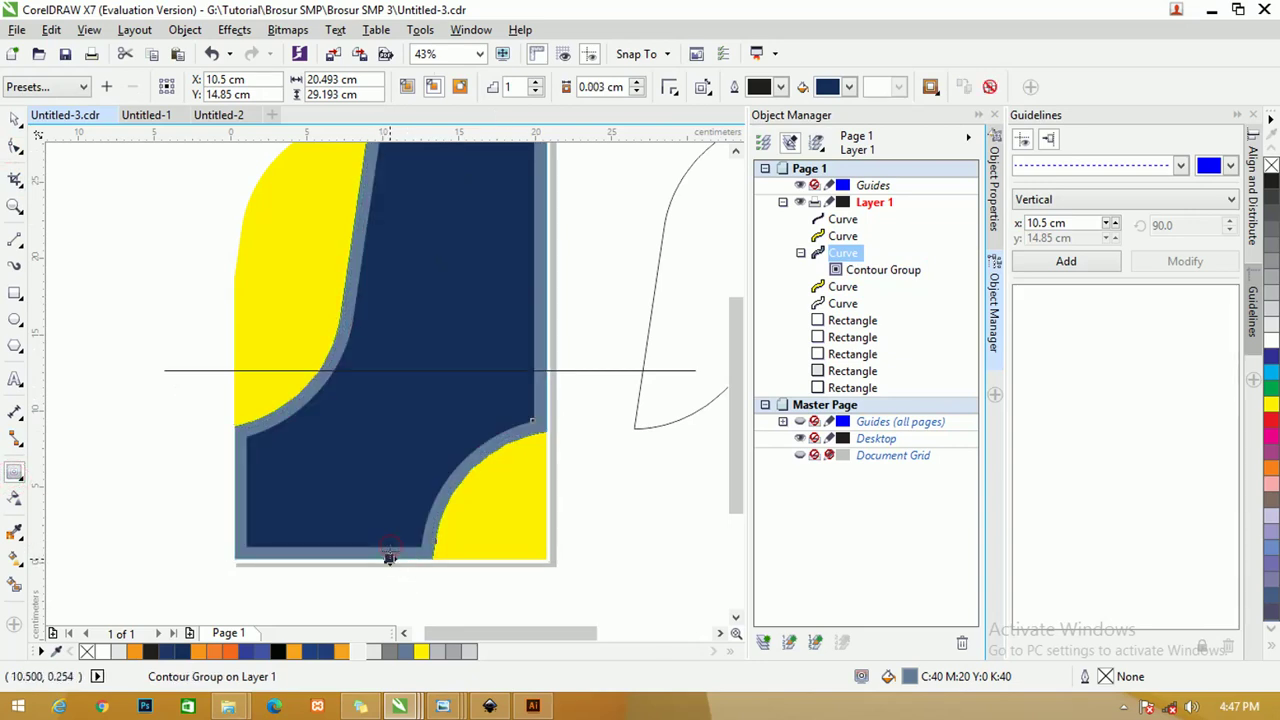
{"action": "scroll", "coordinate": [389, 558], "scroll_direction": "up", "scroll_amount": 2}
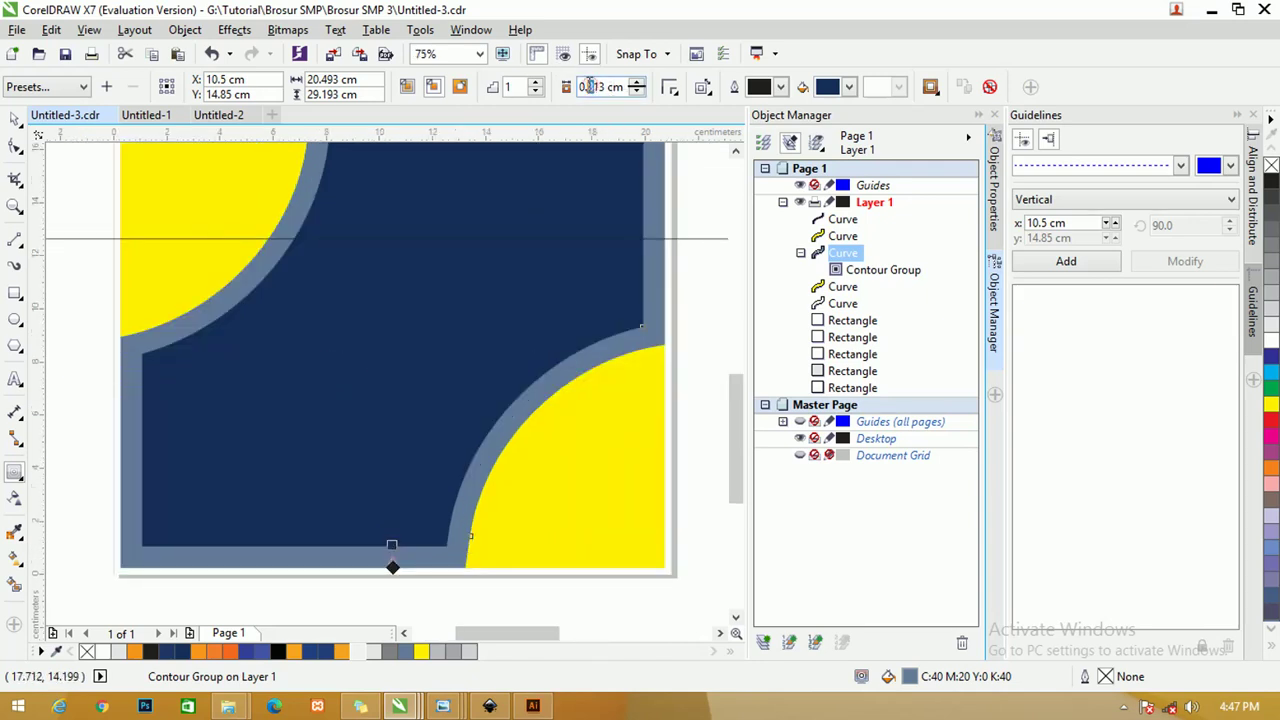
{"action": "key", "text": "Return"}
{"action": "left_click", "coordinate": [522, 100]}
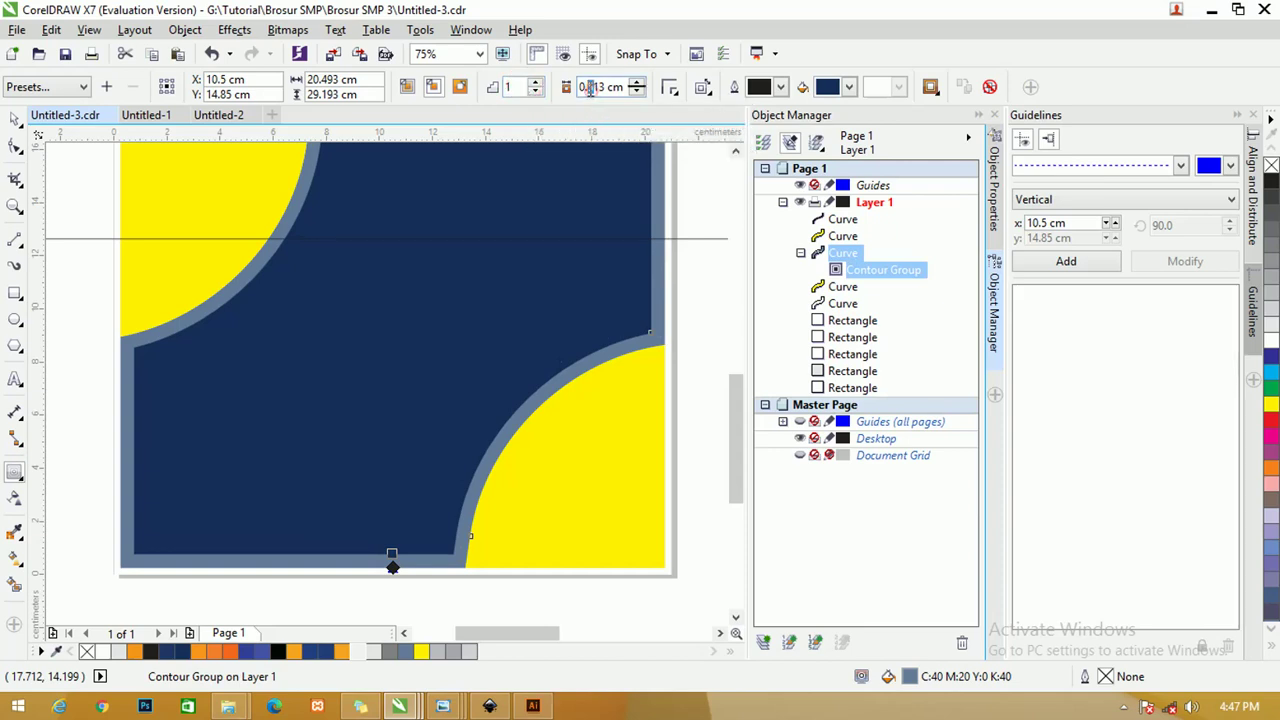
{"action": "left_click_drag", "start_coordinate": [580, 88], "coordinate": [592, 89]}
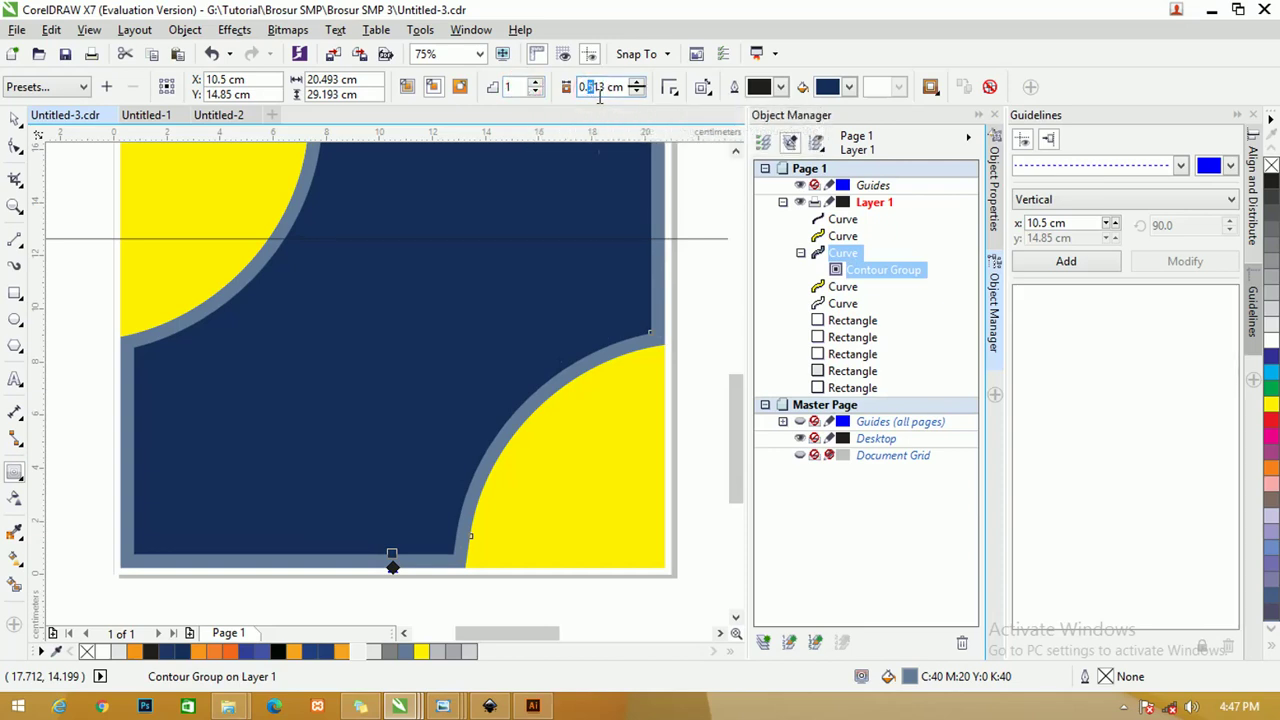
{"action": "left_click", "coordinate": [512, 88]}
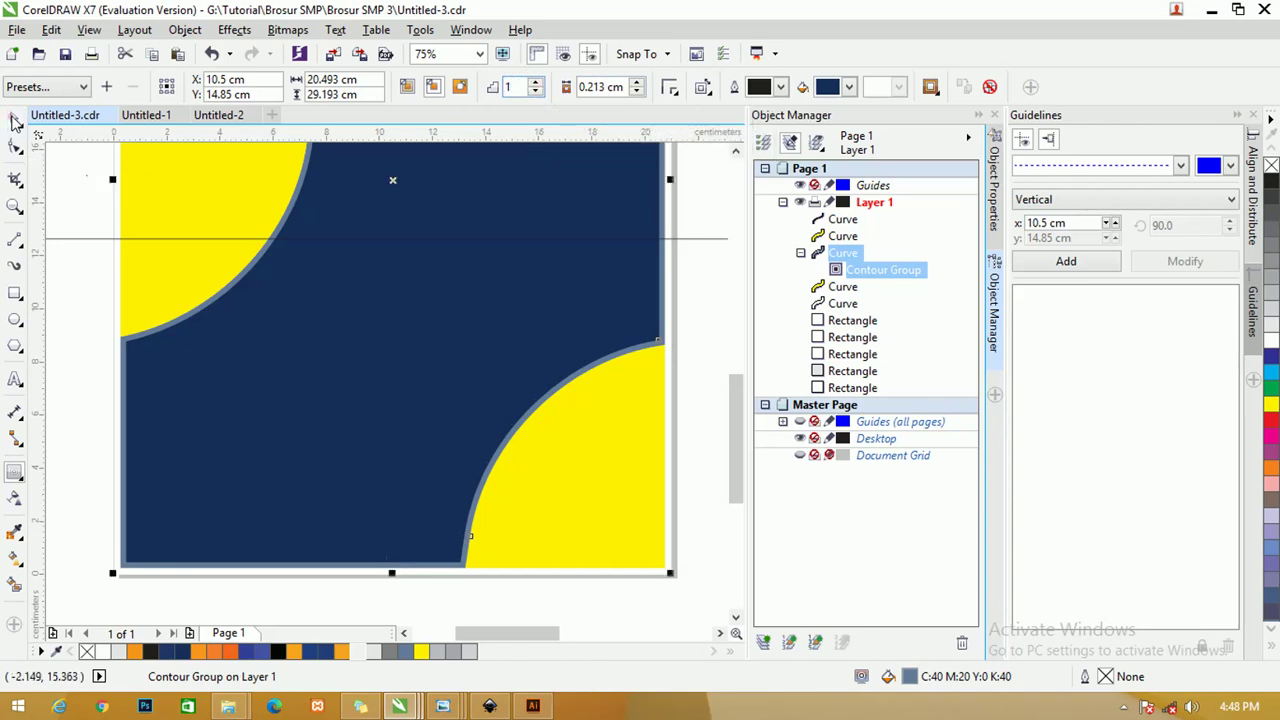
- Move the horizontal line up slightly to about Y 13.2 cm, still crossing both edges of the page
{"action": "left_click", "coordinate": [15, 118]}
{"action": "scroll", "coordinate": [690, 257], "scroll_direction": "down", "scroll_amount": 1}
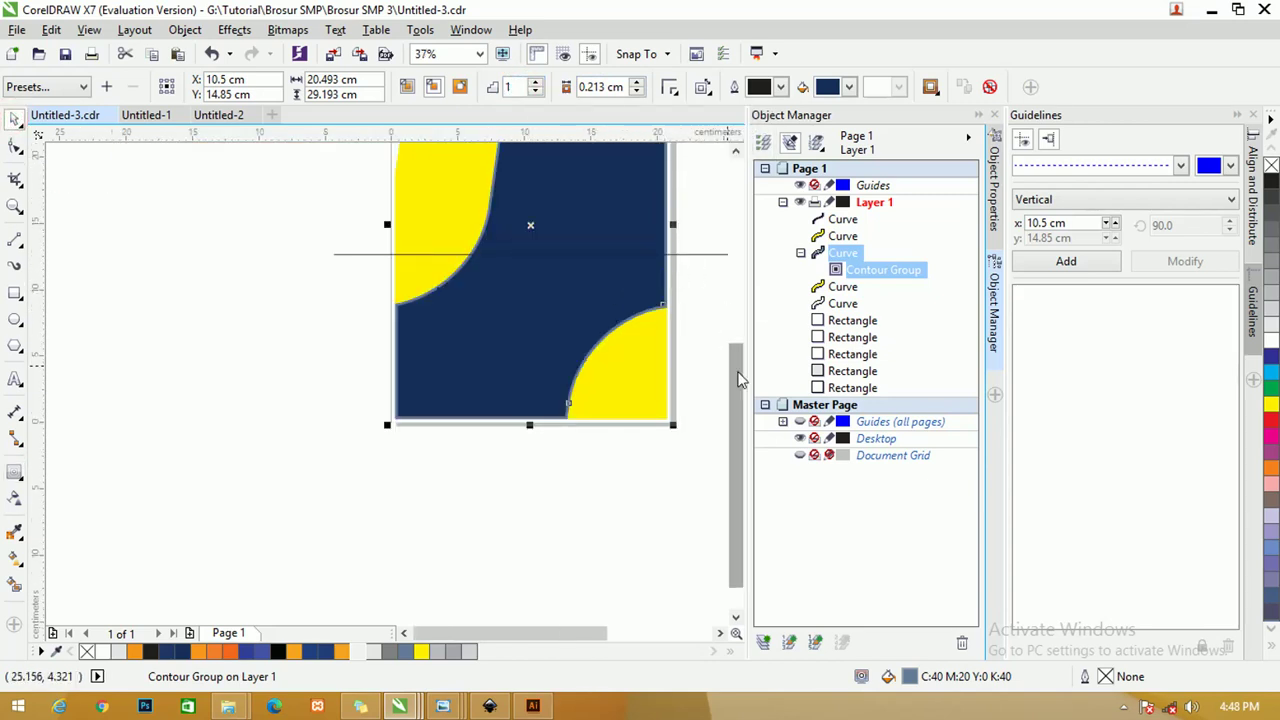
{"action": "left_click_drag", "start_coordinate": [736, 450], "coordinate": [736, 370]}
{"action": "left_click", "coordinate": [708, 318]}
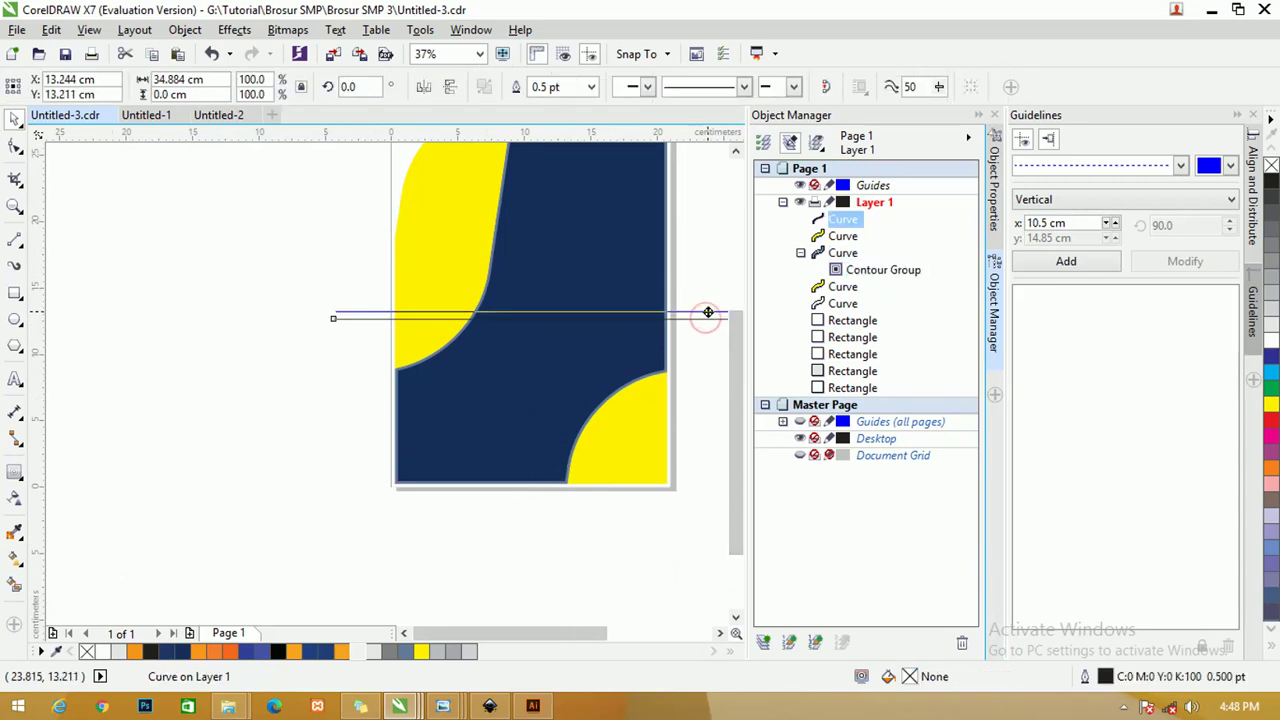
{"action": "scroll", "coordinate": [628, 310], "scroll_direction": "down", "scroll_amount": 1}
{"action": "scroll", "coordinate": [636, 298], "scroll_direction": "up", "scroll_amount": 1}
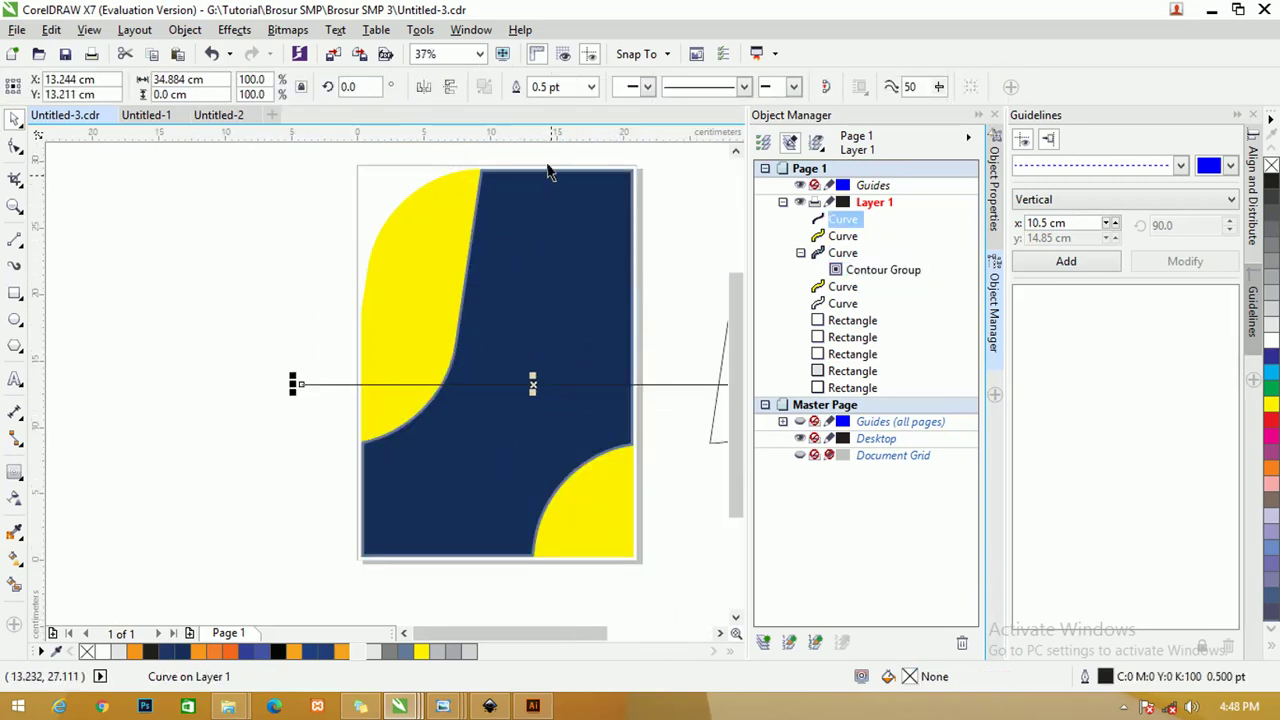
{"action": "left_click", "coordinate": [686, 237]}
{"action": "left_click", "coordinate": [669, 387]}
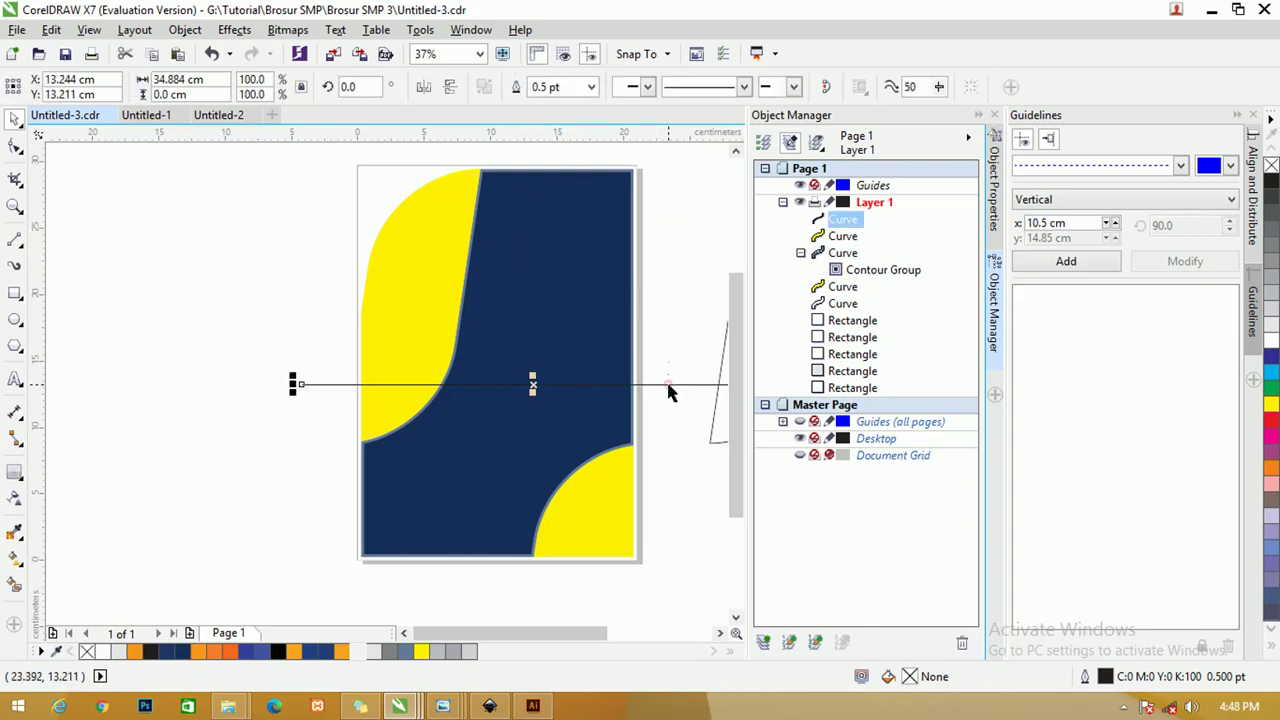
- Break the contour group apart so the navy inner shape is separate from the blue-grey shape
{"action": "left_click", "coordinate": [569, 317]}
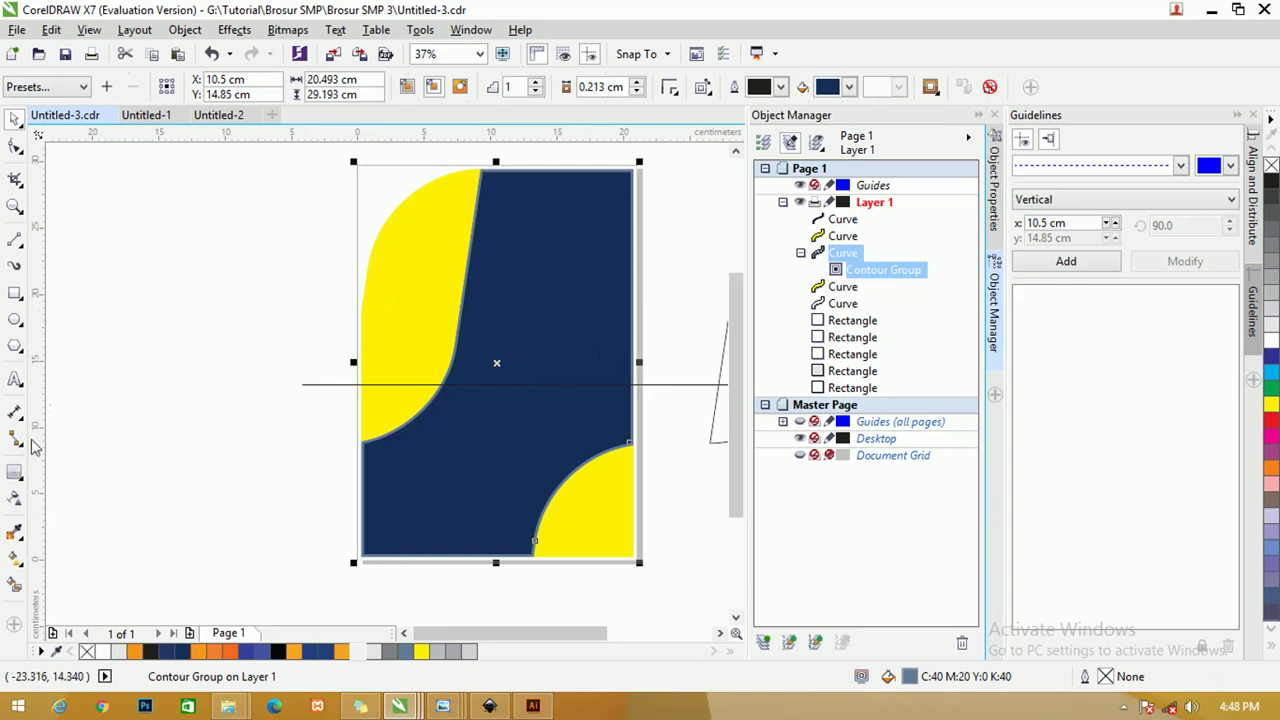
{"action": "left_click", "coordinate": [15, 472]}
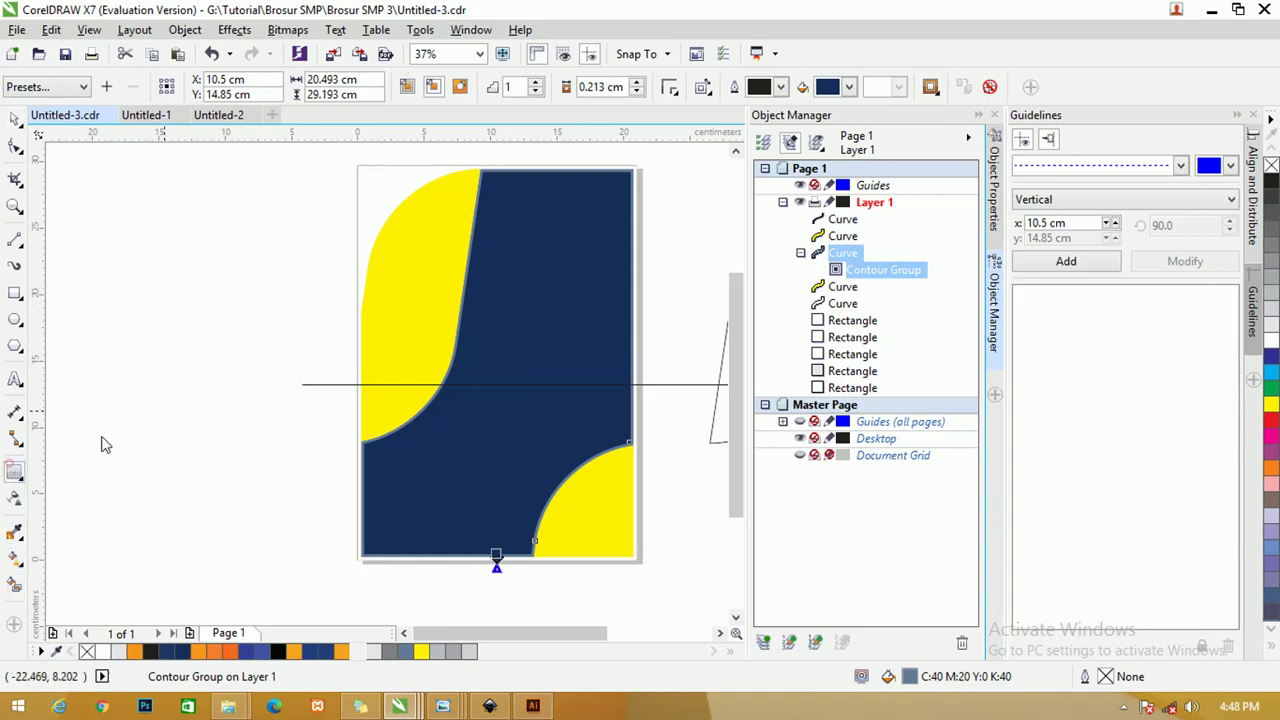
{"action": "right_click", "coordinate": [490, 175]}
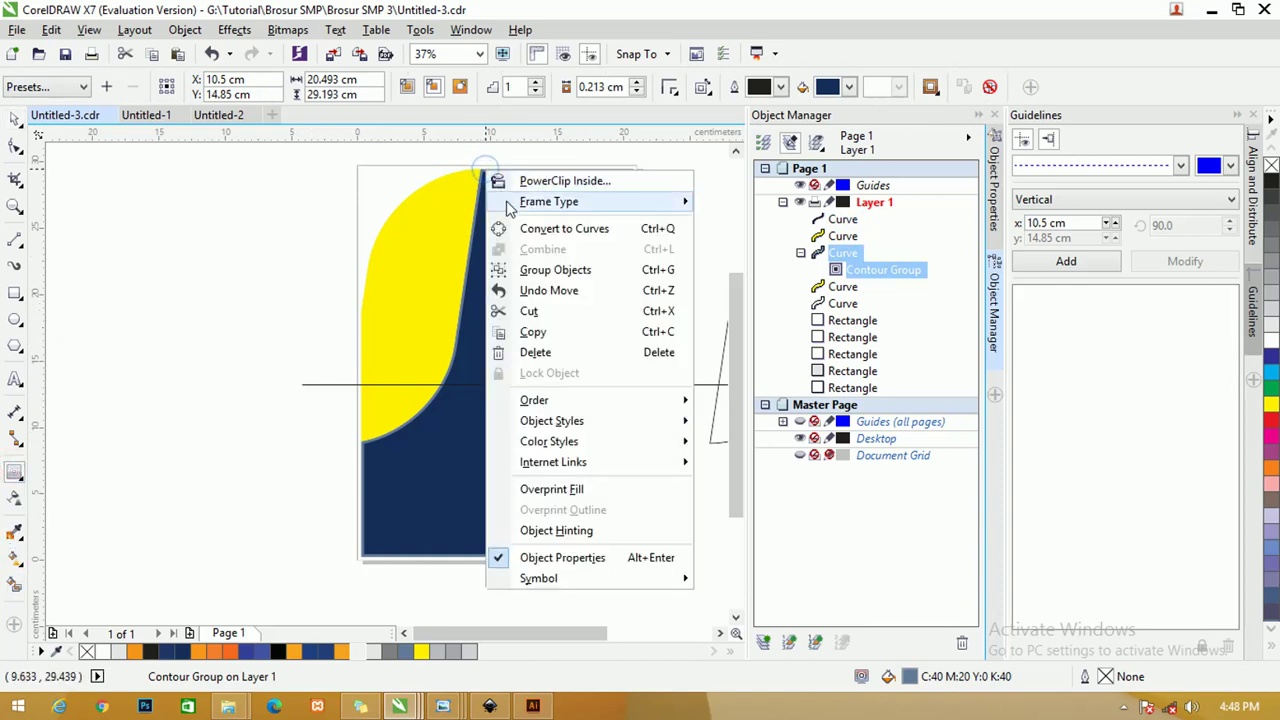
{"action": "left_click", "coordinate": [504, 206]}
{"action": "right_click", "coordinate": [505, 198]}
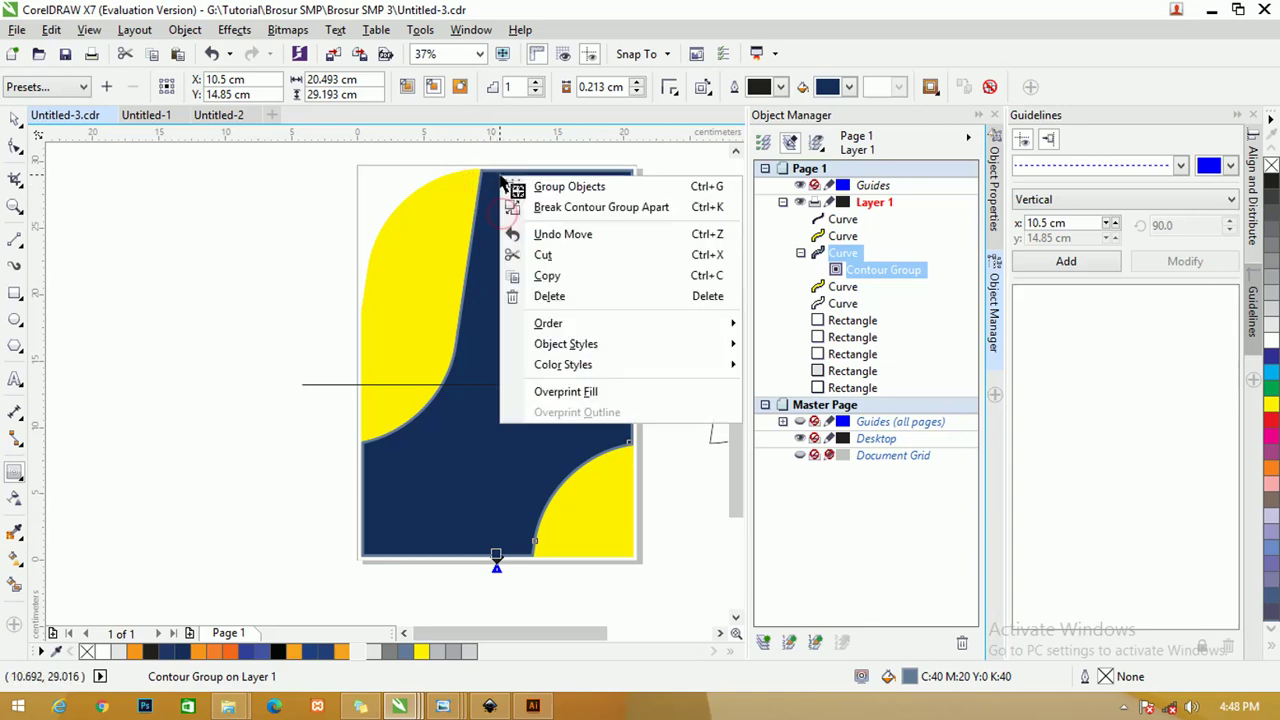
{"action": "left_click", "coordinate": [567, 208]}
{"action": "left_click", "coordinate": [15, 118]}
{"action": "left_click", "coordinate": [125, 207]}
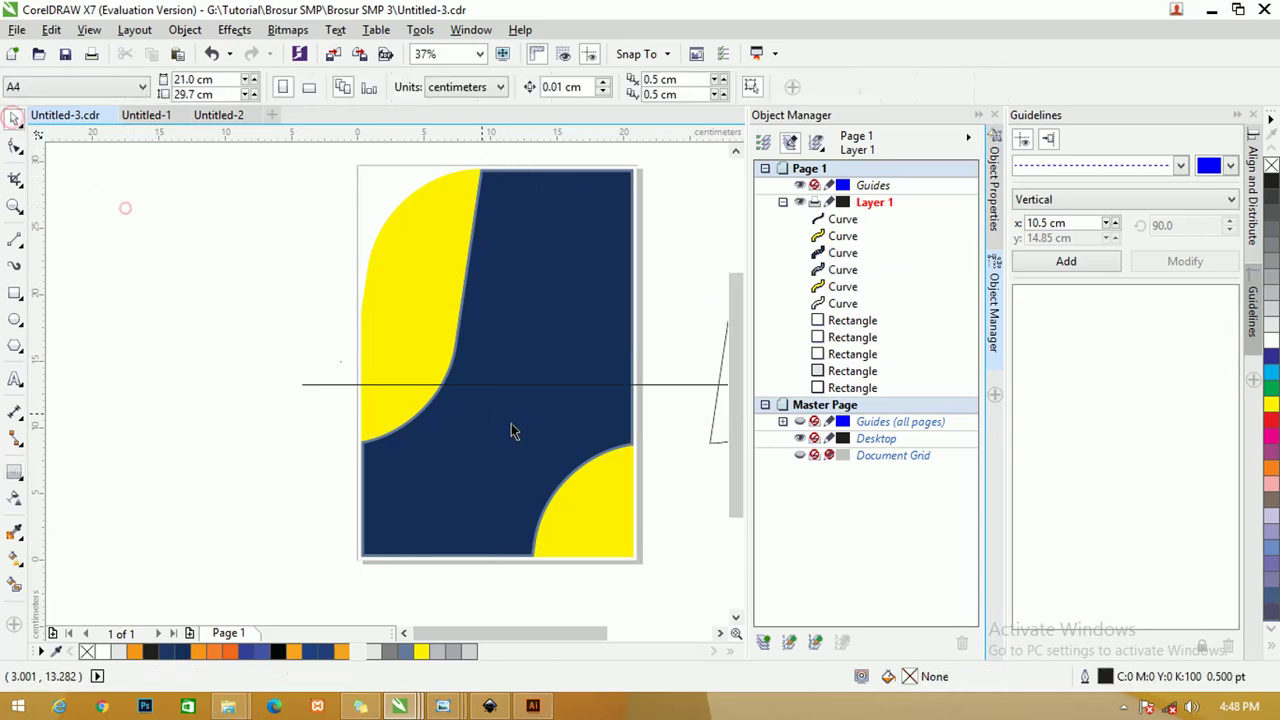
- Trim the navy inner shape with the horizontal line that crosses it
{"action": "left_click", "coordinate": [514, 420]}
{"action": "left_click_drag", "start_coordinate": [514, 420], "coordinate": [451, 418]}
{"action": "key", "text": "z"}
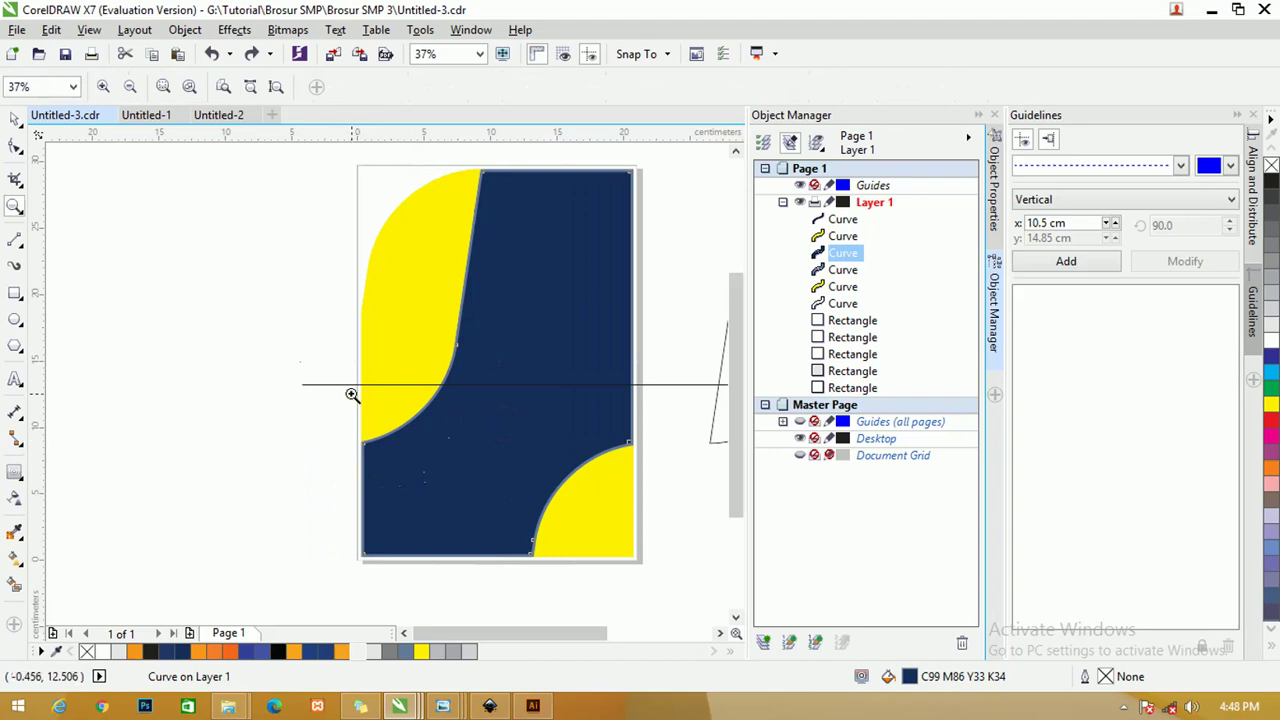
{"action": "left_click", "coordinate": [612, 462]}
{"action": "left_click", "coordinate": [614, 452]}
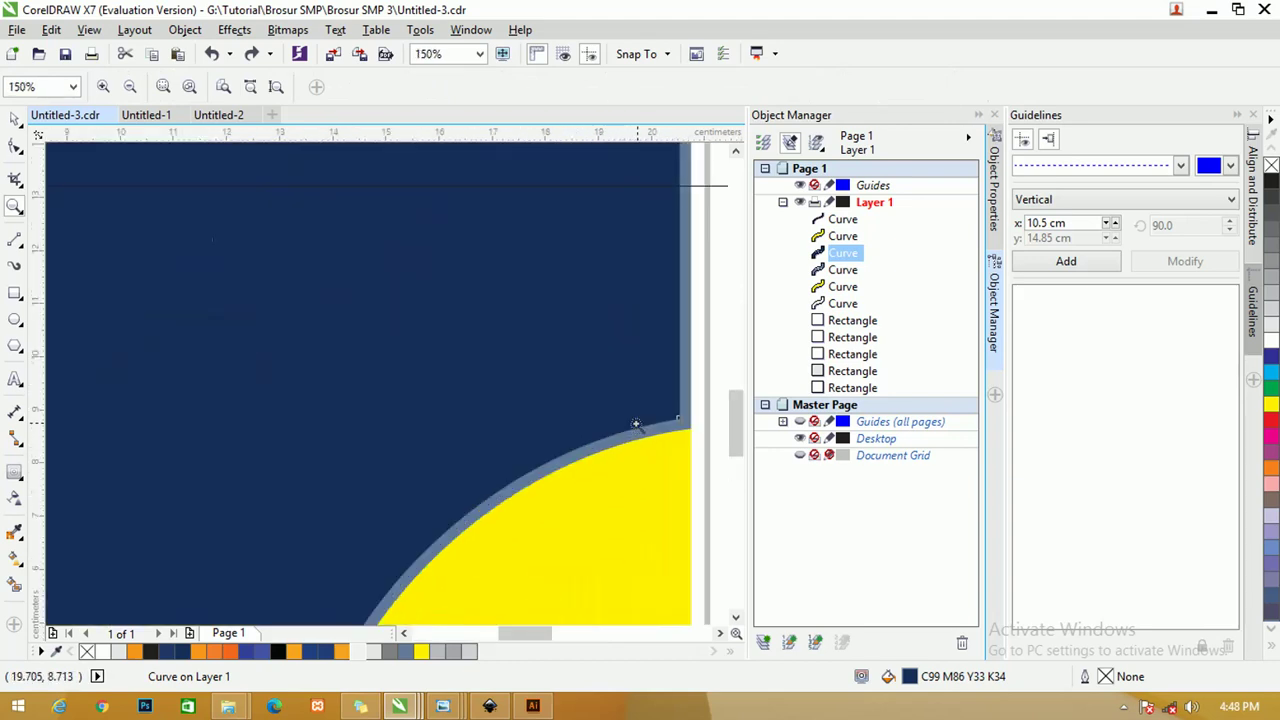
{"action": "right_click", "coordinate": [632, 424]}
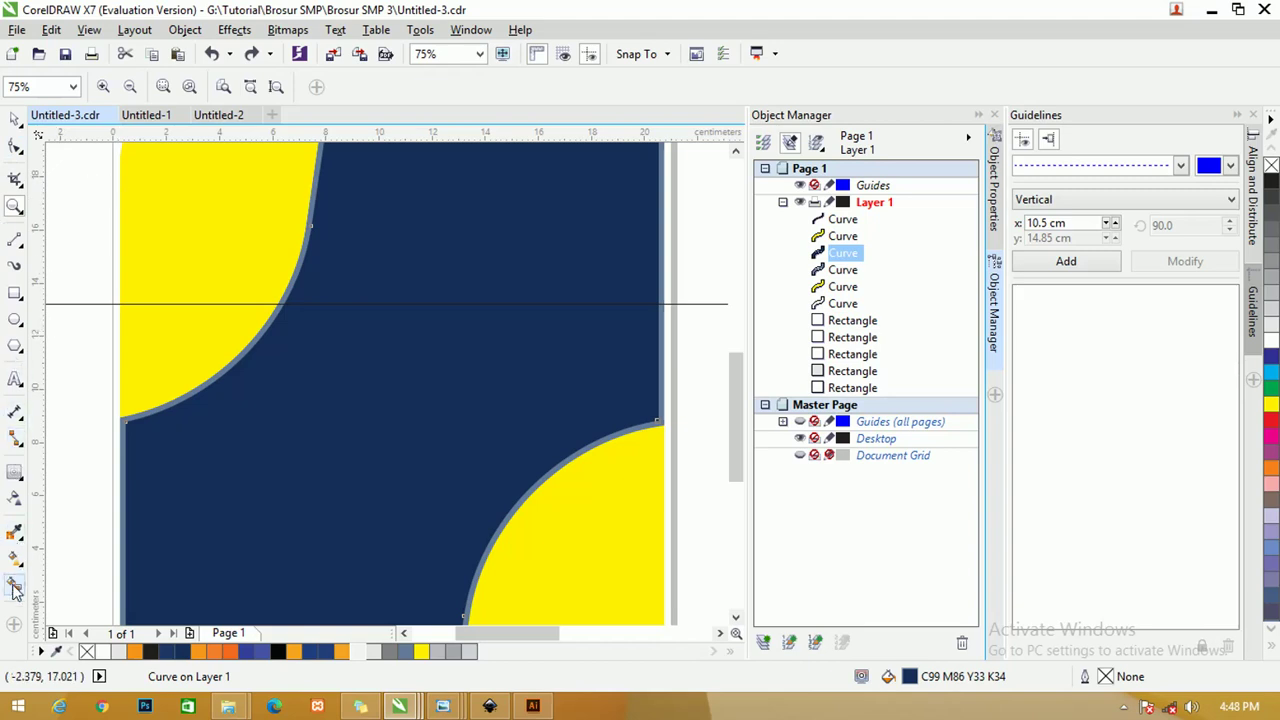
{"action": "left_click", "coordinate": [15, 118]}
{"action": "left_click", "coordinate": [683, 312], "text": "shift"}
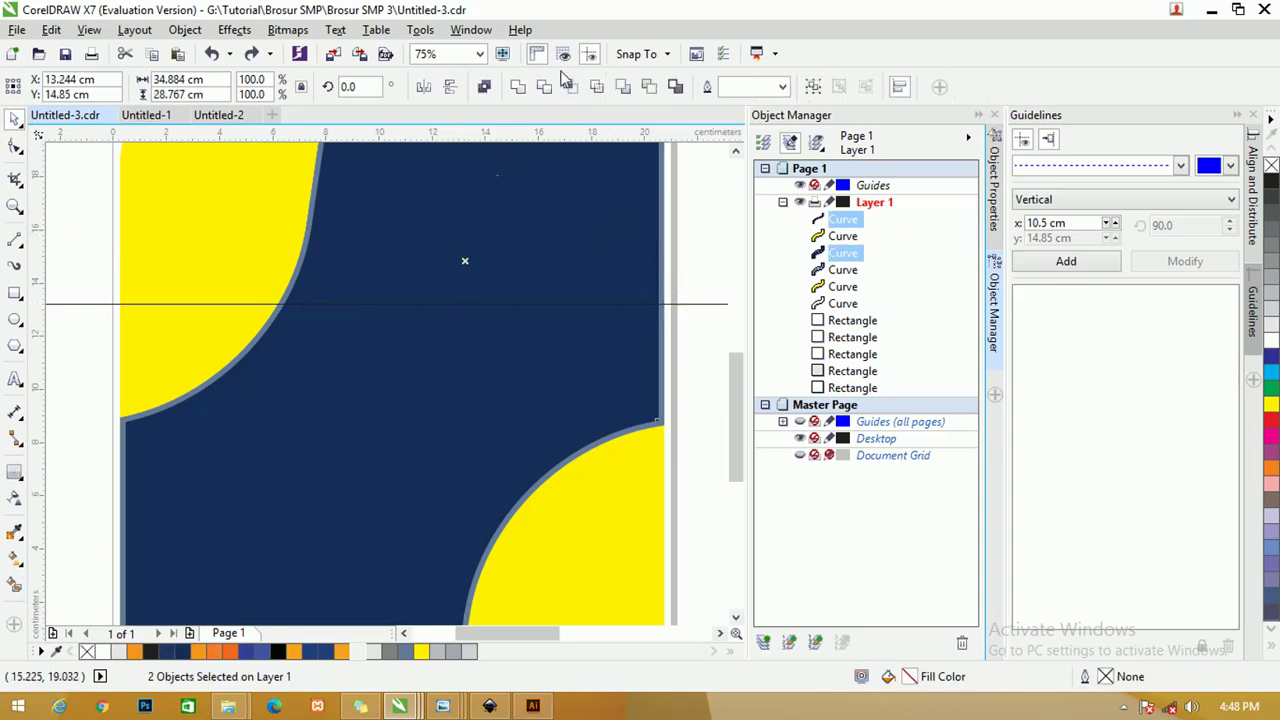
{"action": "left_click", "coordinate": [520, 88]}
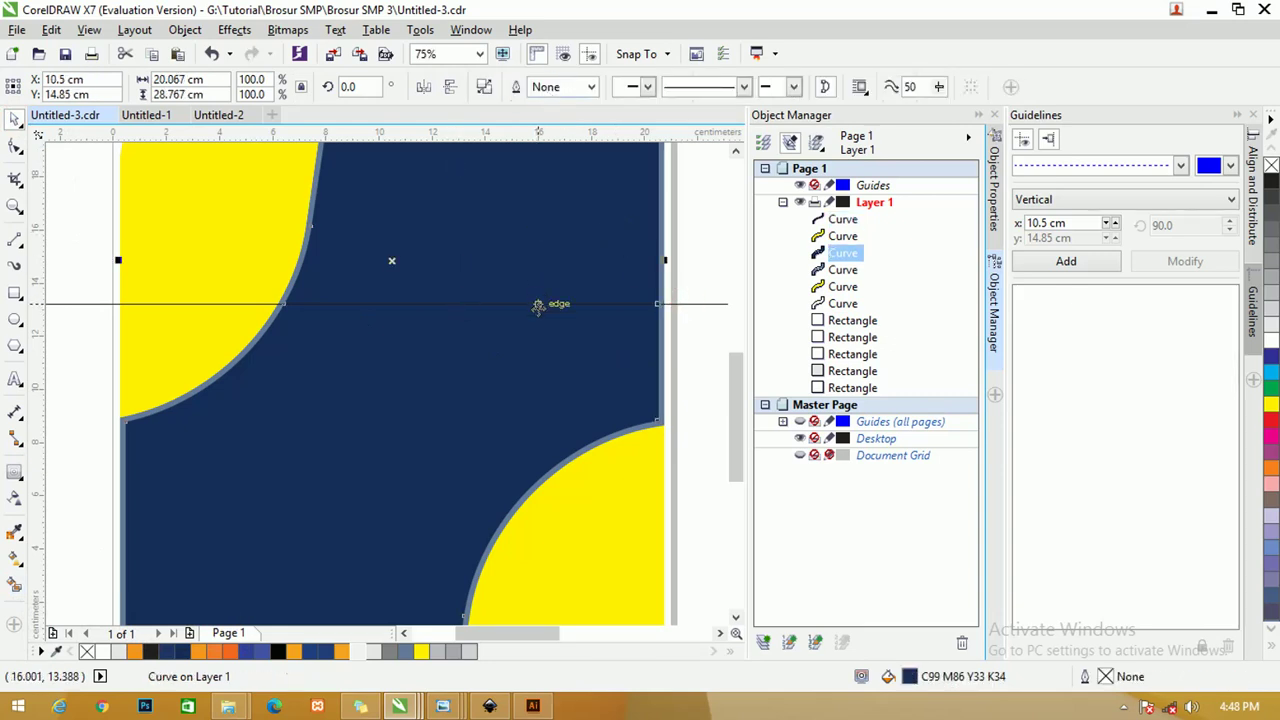
- Break the trimmed navy shape apart into upper and lower pieces and select the lower piece
{"action": "right_click", "coordinate": [533, 326]}
{"action": "left_click", "coordinate": [598, 276]}
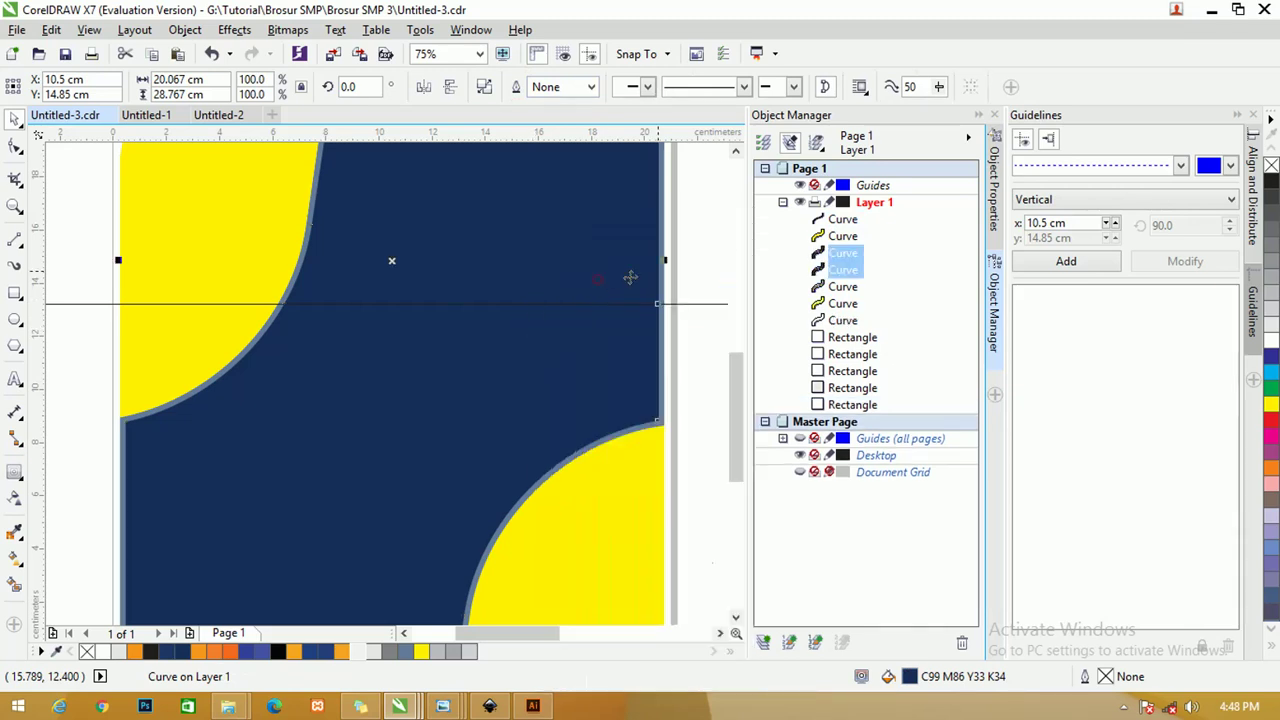
{"action": "left_click", "coordinate": [589, 337]}
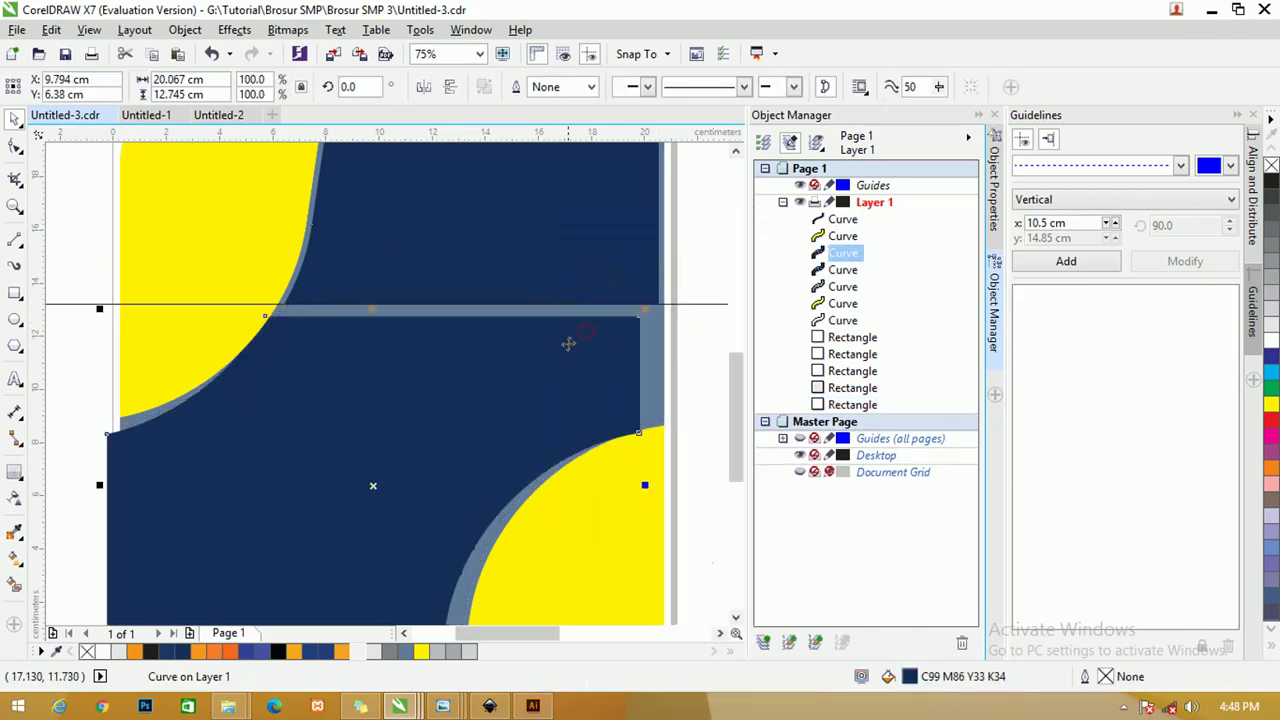
{"action": "scroll", "coordinate": [563, 327], "scroll_direction": "down", "scroll_amount": 1}
{"action": "scroll", "coordinate": [349, 377], "scroll_direction": "up", "scroll_amount": 1}
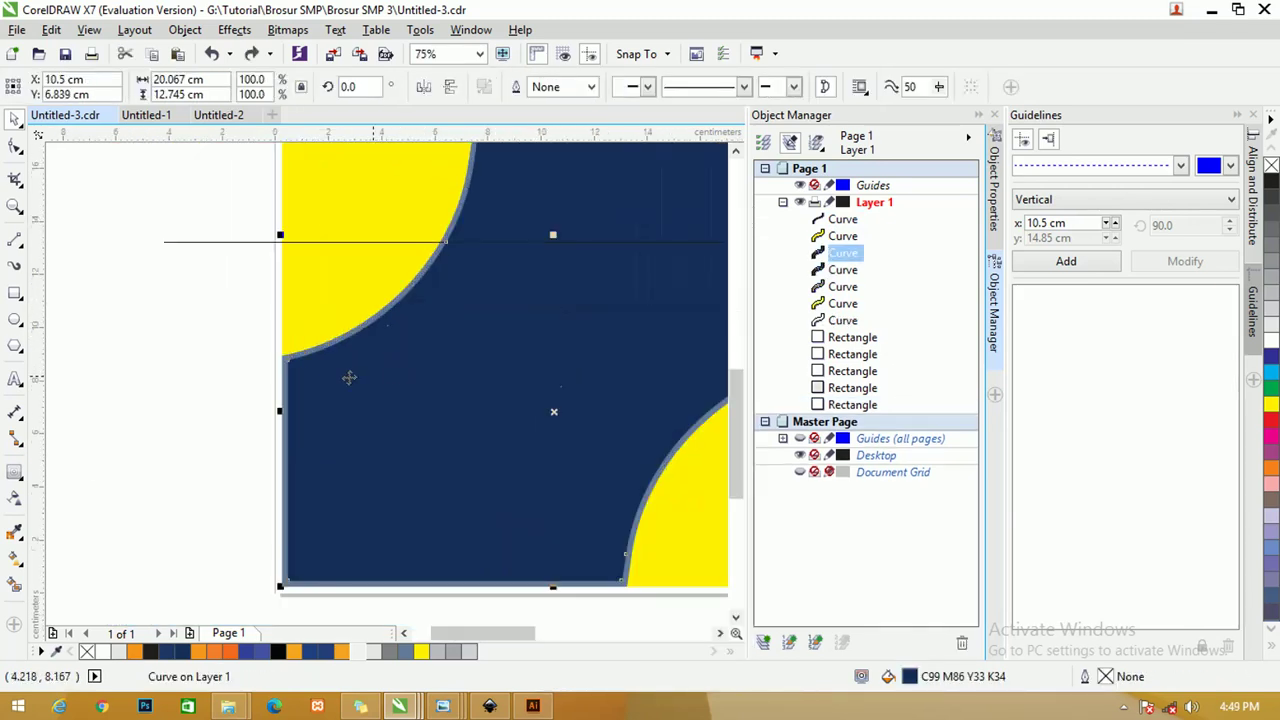
- Add a node on each side of the lower navy piece's upper-left corner and delete the corner node
{"action": "scroll", "coordinate": [299, 377], "scroll_direction": "up", "scroll_amount": 1}
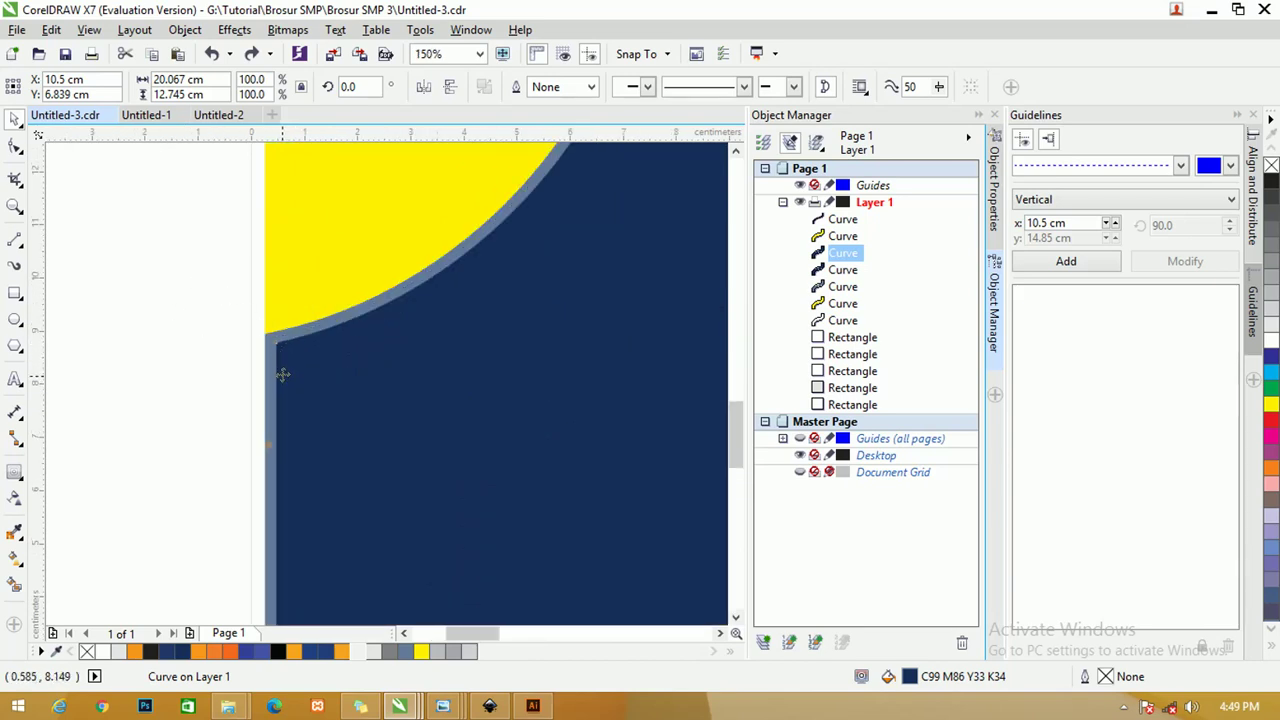
{"action": "left_click", "coordinate": [15, 147]}
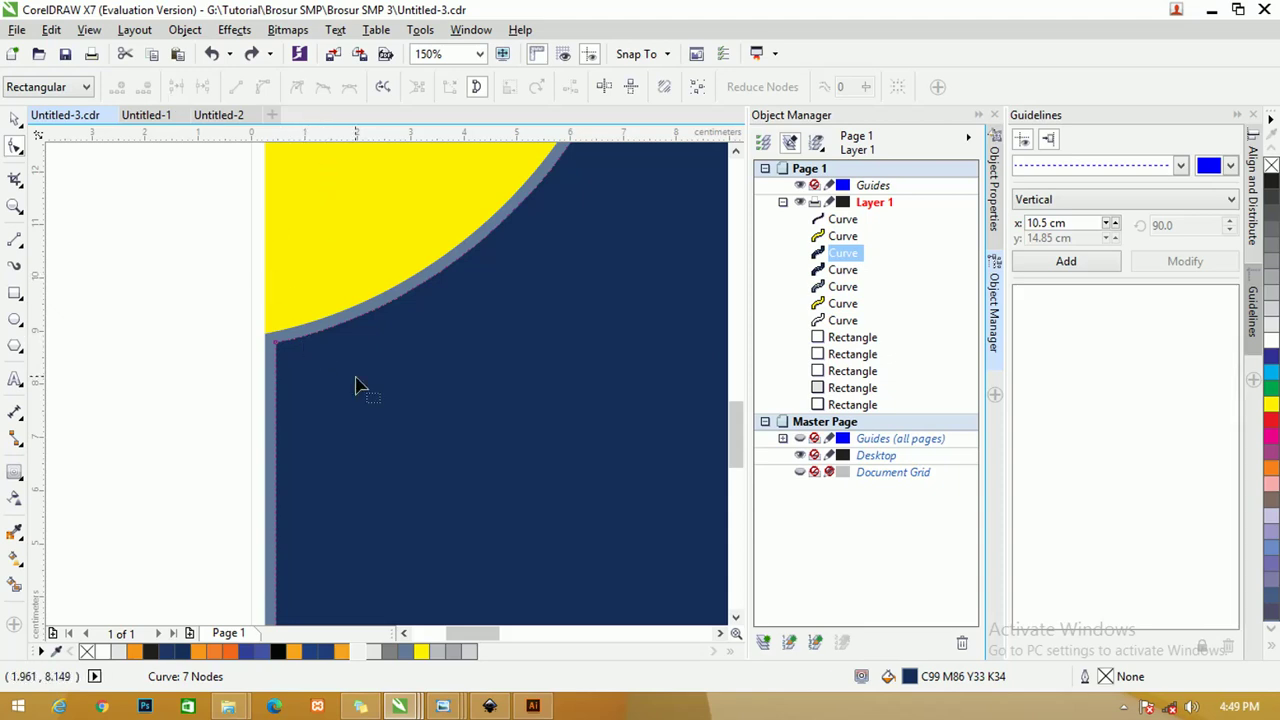
{"action": "scroll", "coordinate": [353, 416], "scroll_direction": "up", "scroll_amount": 2}
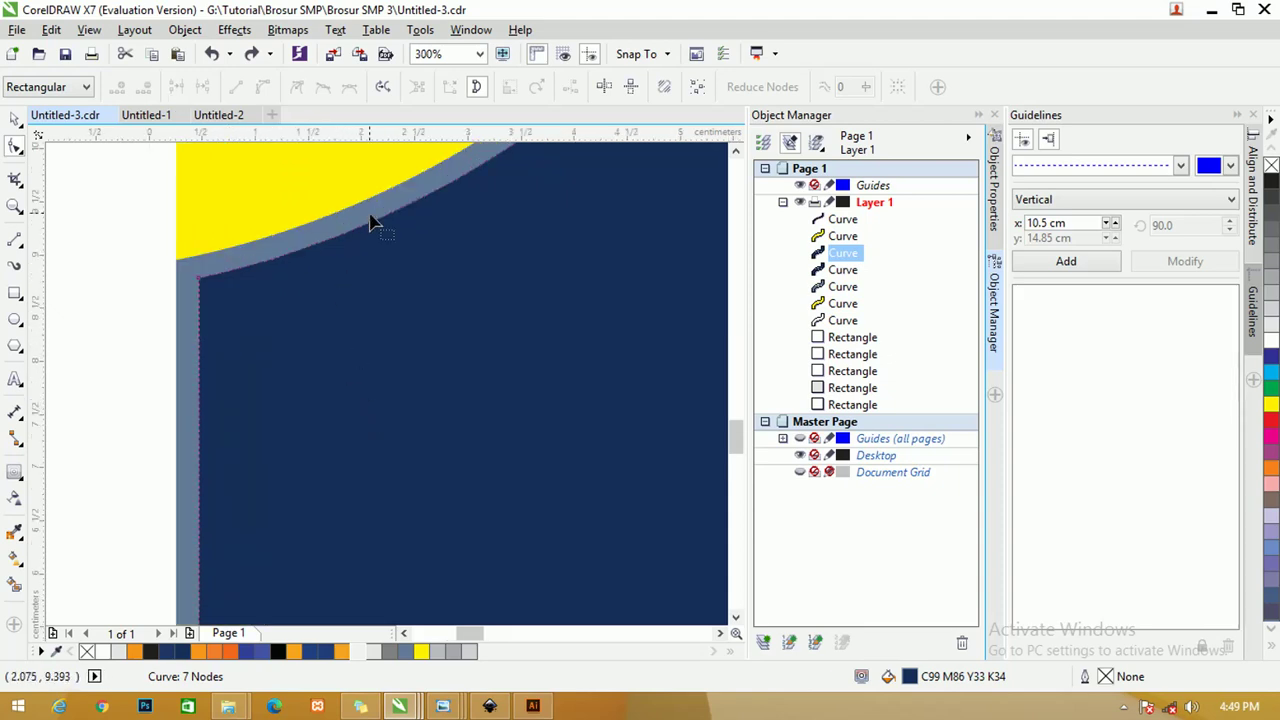
{"action": "double_click", "coordinate": [241, 270]}
{"action": "double_click", "coordinate": [200, 311]}
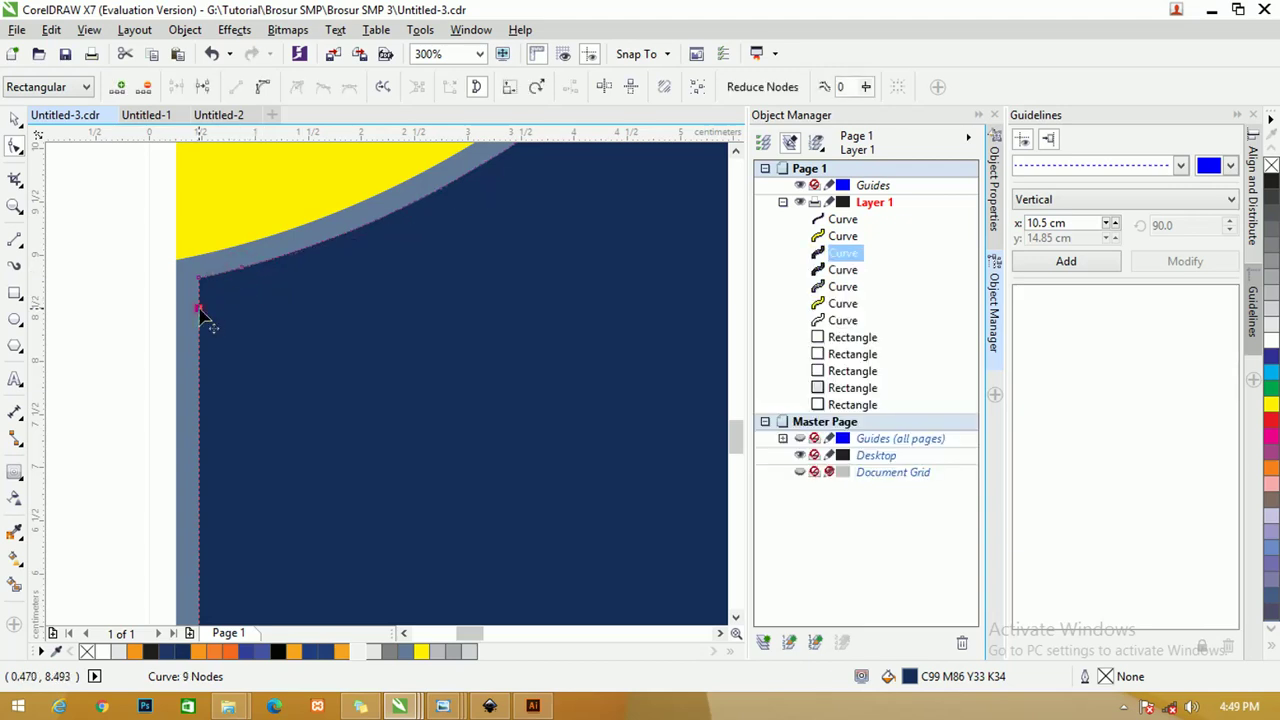
{"action": "left_click_drag", "start_coordinate": [200, 313], "coordinate": [200, 277]}
{"action": "left_click", "coordinate": [146, 88]}
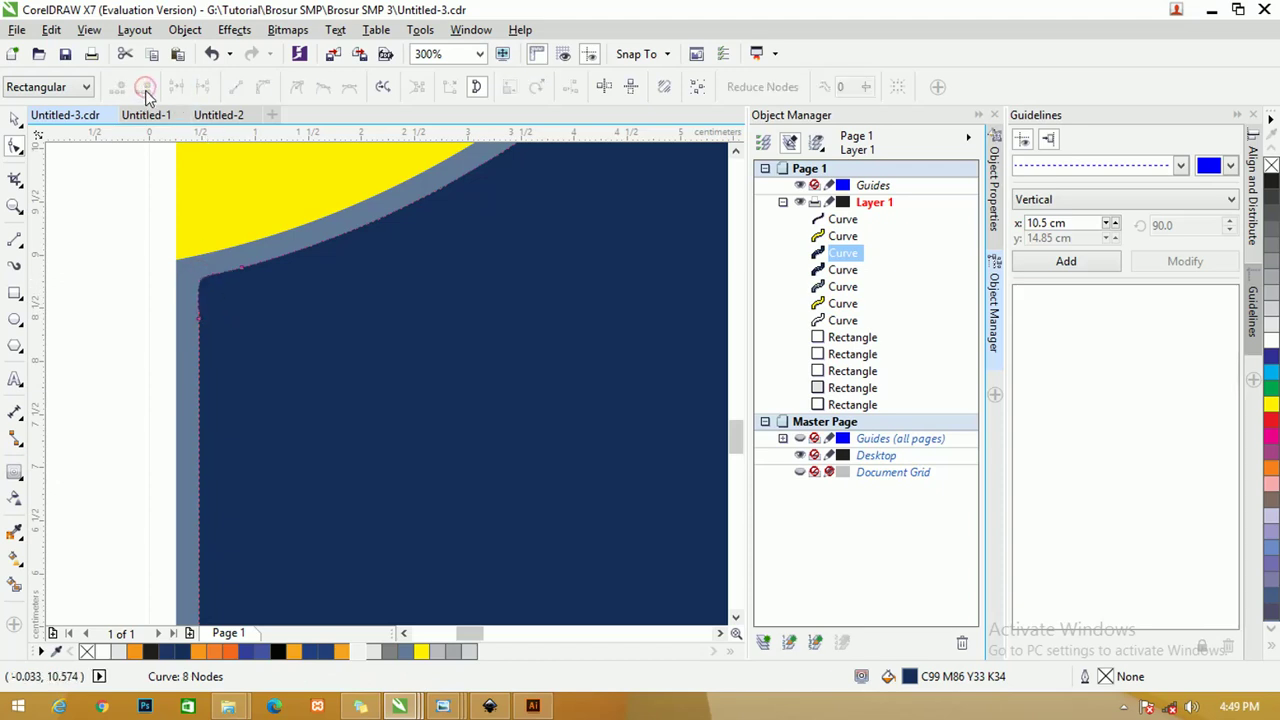
- Adjust the curve handles at the lower navy piece's upper-left corner to form a smooth rounded corner
{"action": "scroll", "coordinate": [205, 278], "scroll_direction": "up", "scroll_amount": 2}
{"action": "left_click", "coordinate": [281, 269]}
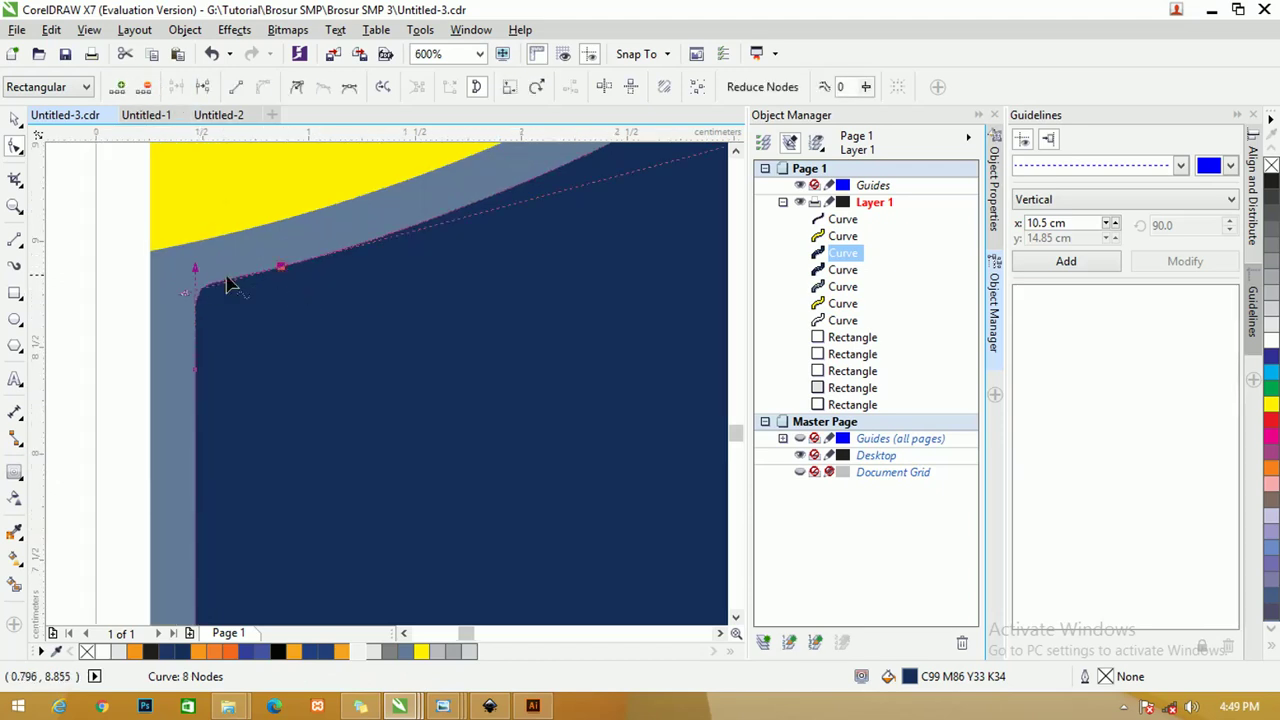
{"action": "left_click_drag", "start_coordinate": [195, 278], "coordinate": [195, 322]}
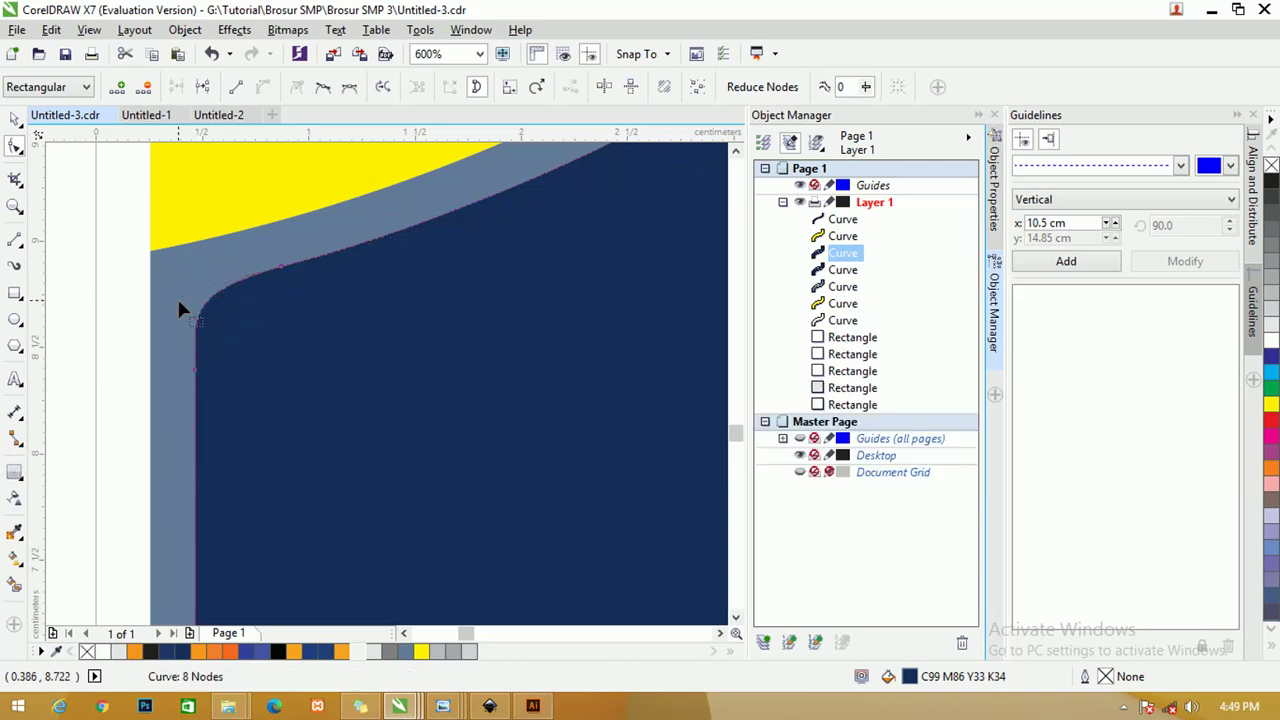
{"action": "left_click", "coordinate": [281, 270]}
{"action": "left_click_drag", "start_coordinate": [184, 293], "coordinate": [237, 289]}
{"action": "key", "text": "ctrl+z"}
{"action": "left_click_drag", "start_coordinate": [194, 294], "coordinate": [240, 283]}
- Round the lower navy piece's bottom-left corner by adding a node on each side, deleting the corner node and curving the remaining segment
{"action": "scroll", "coordinate": [200, 280], "scroll_direction": "down", "scroll_amount": 4}
{"action": "scroll", "coordinate": [210, 280], "scroll_direction": "down", "scroll_amount": 1}
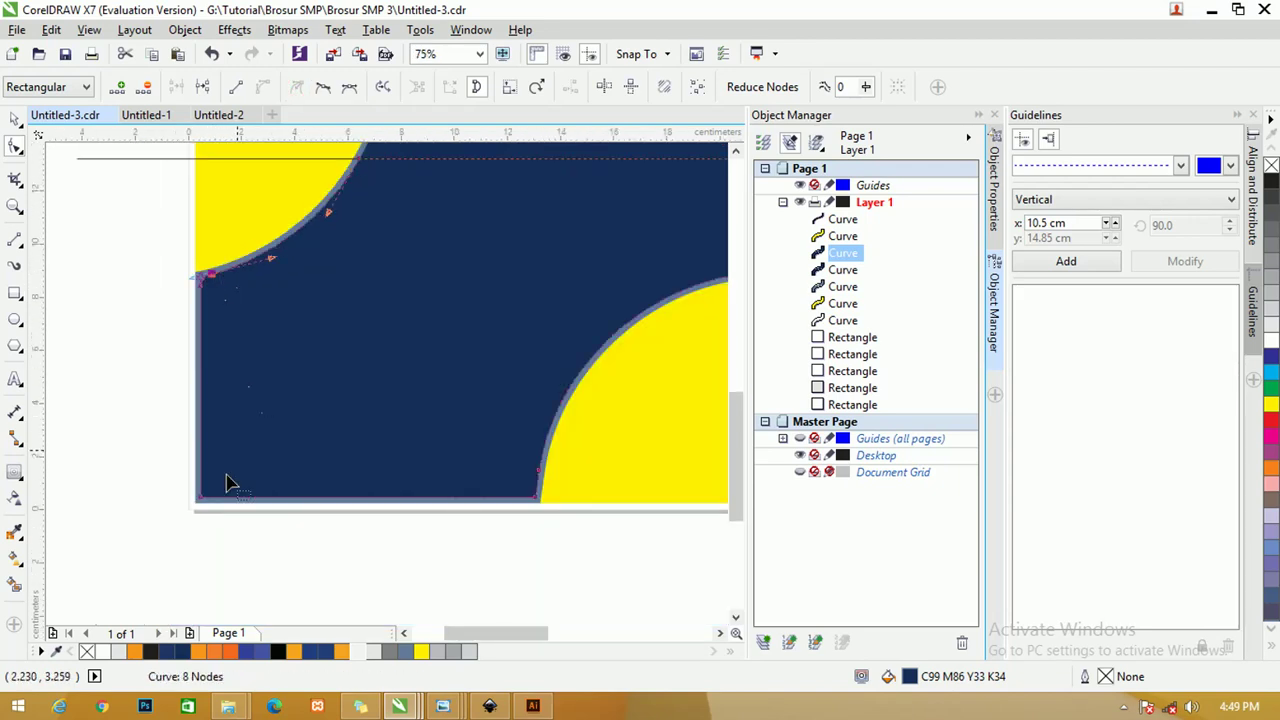
{"action": "scroll", "coordinate": [200, 510], "scroll_direction": "up", "scroll_amount": 2}
{"action": "double_click", "coordinate": [212, 372]}
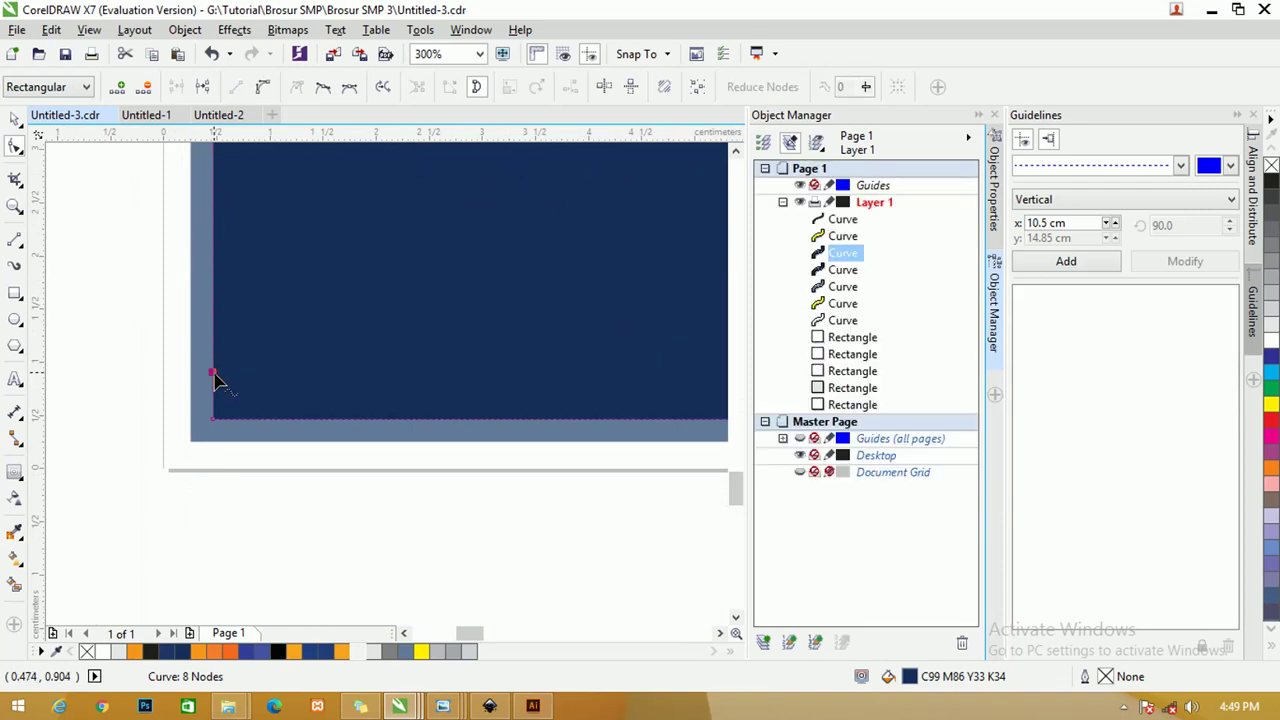
{"action": "double_click", "coordinate": [256, 420]}
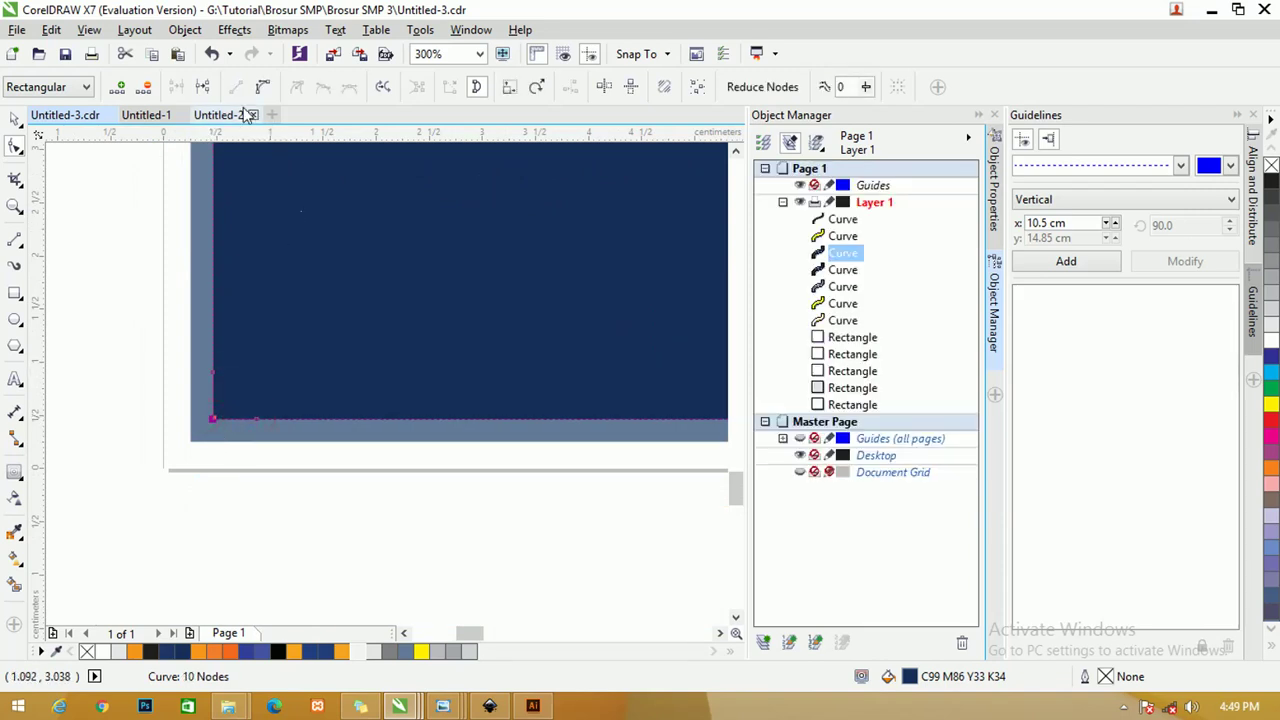
{"action": "left_click", "coordinate": [145, 86]}
{"action": "left_click", "coordinate": [231, 400]}
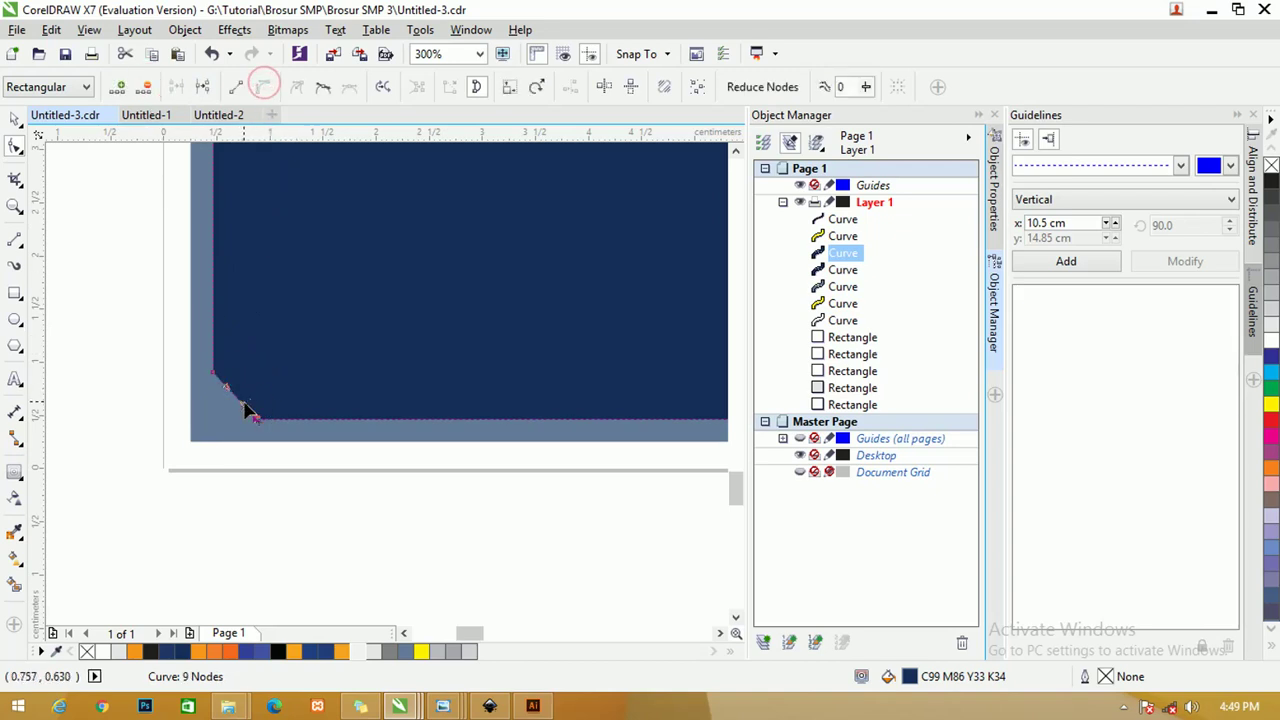
{"action": "left_click_drag", "start_coordinate": [242, 406], "coordinate": [208, 391]}
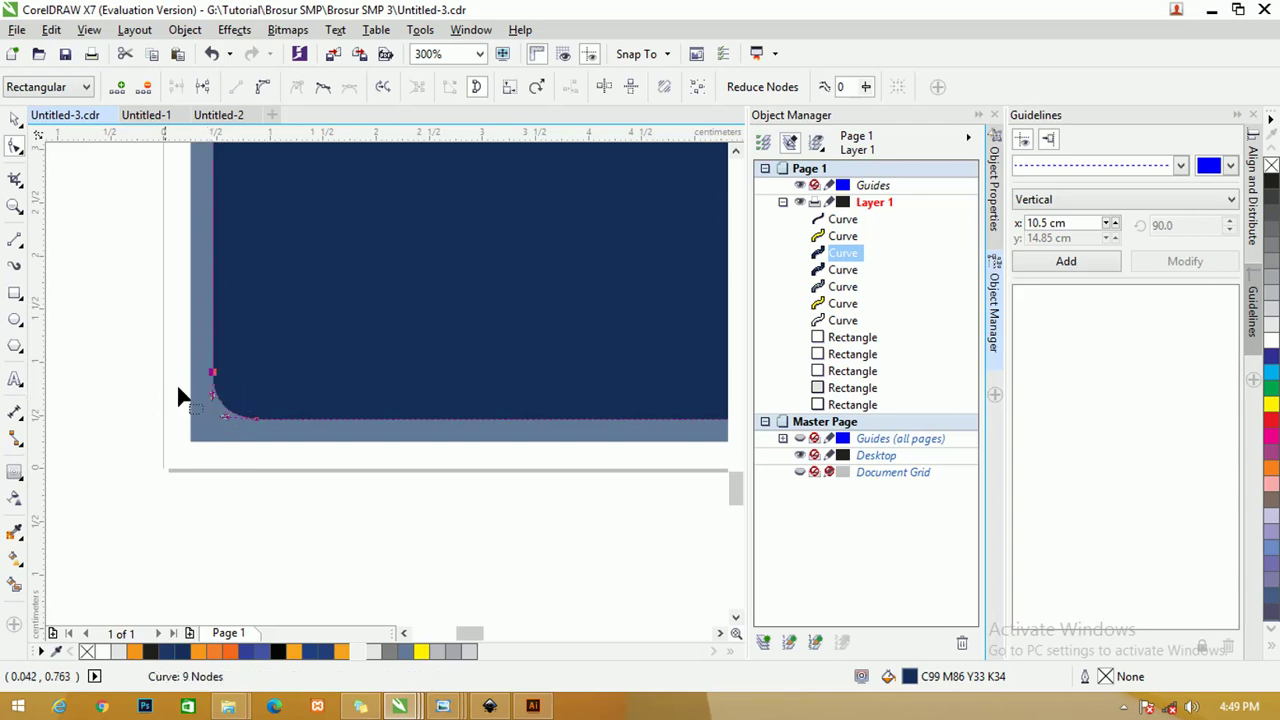
- Round the lower navy piece's bottom-right corner beside the yellow shape by replacing the corner node with a curved segment
{"action": "scroll", "coordinate": [171, 389], "scroll_direction": "down", "scroll_amount": 2}
{"action": "scroll", "coordinate": [500, 392], "scroll_direction": "up", "scroll_amount": 1}
{"action": "scroll", "coordinate": [500, 390], "scroll_direction": "up", "scroll_amount": 1}
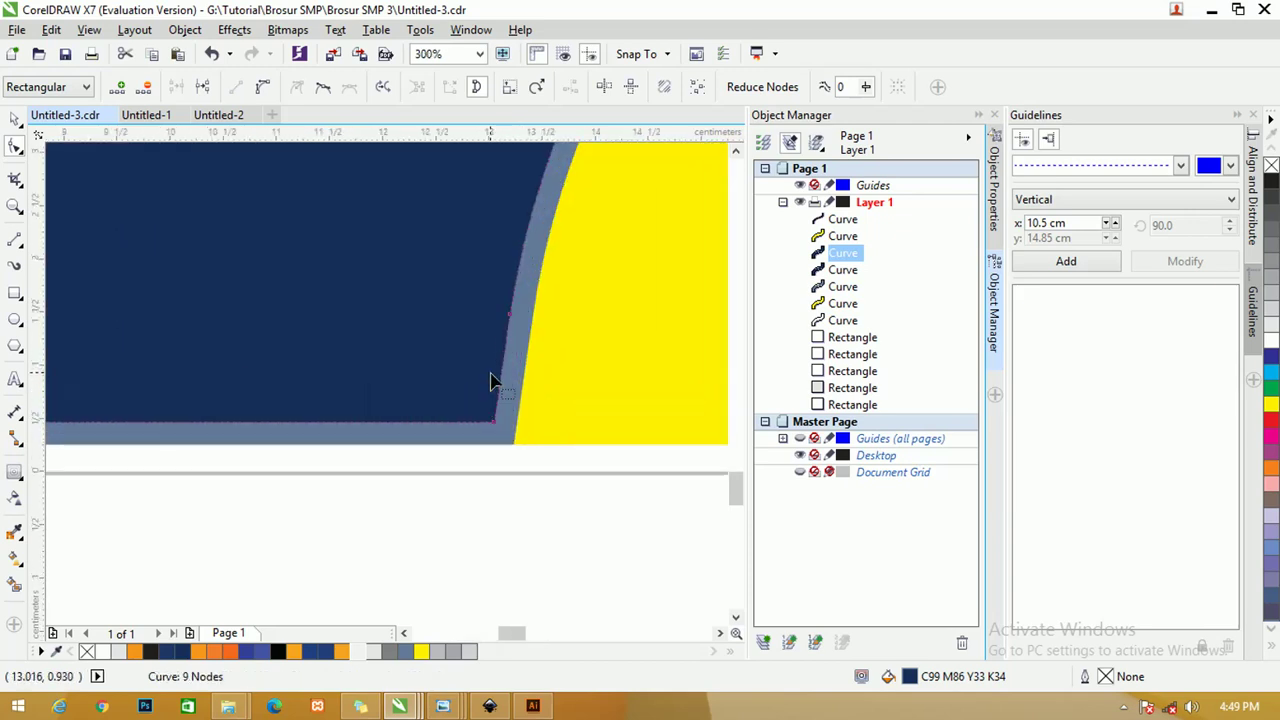
{"action": "double_click", "coordinate": [398, 423]}
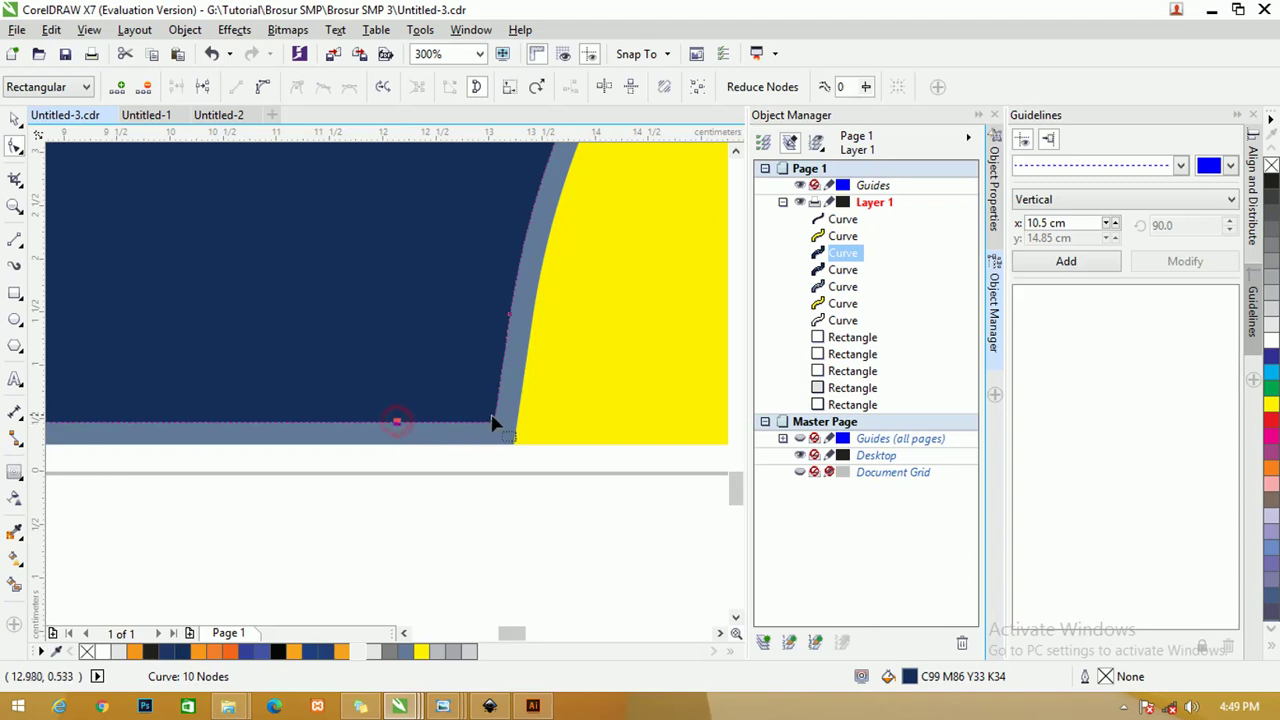
{"action": "left_click", "coordinate": [147, 88]}
{"action": "left_click", "coordinate": [462, 357]}
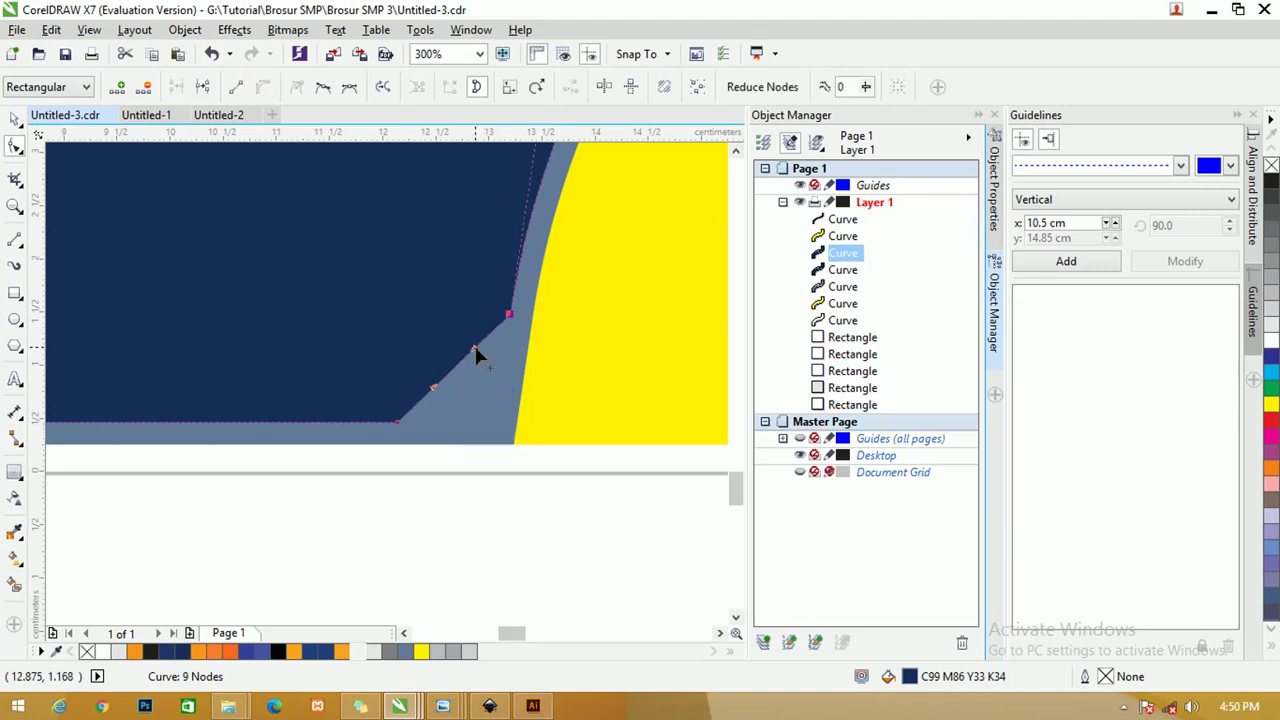
{"action": "left_click_drag", "start_coordinate": [476, 352], "coordinate": [494, 406]}
- Add a node on each side of the navy piece's right-edge corner above the lower yellow shape and delete the corner node
{"action": "scroll", "coordinate": [486, 365], "scroll_direction": "down", "scroll_amount": 1}
{"action": "scroll", "coordinate": [586, 295], "scroll_direction": "down", "scroll_amount": 1}
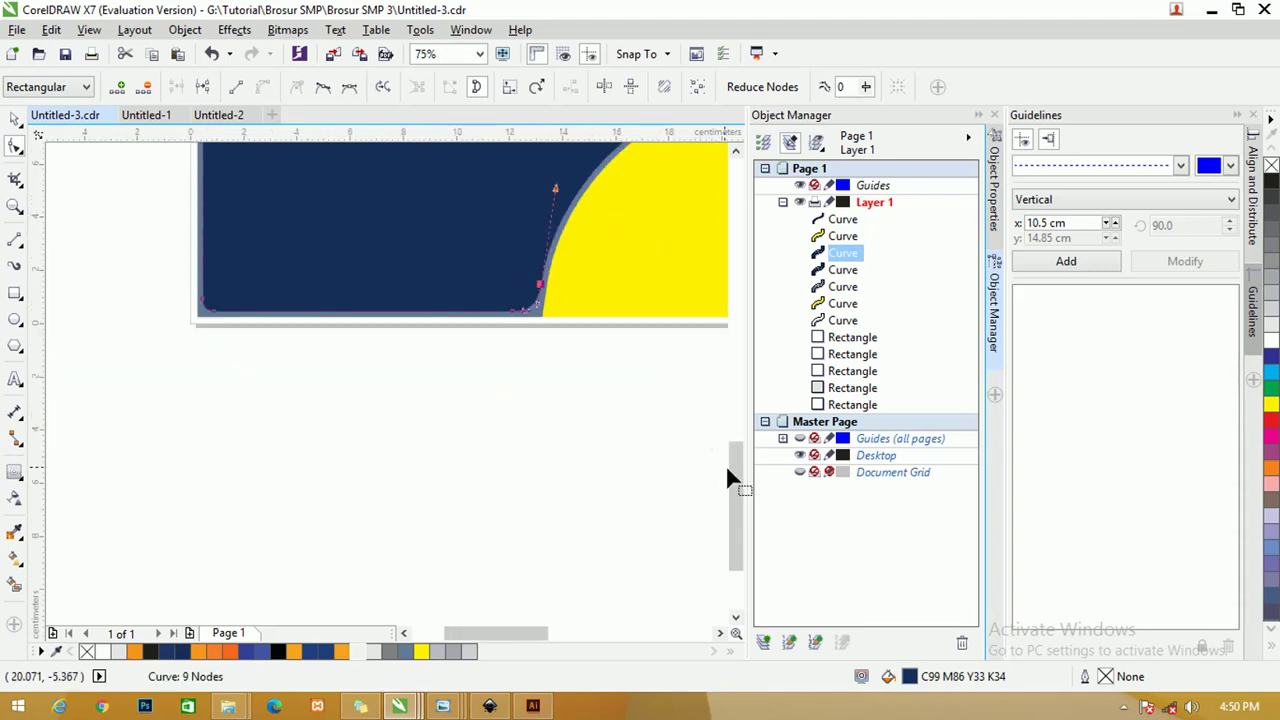
{"action": "left_click_drag", "start_coordinate": [733, 475], "coordinate": [733, 395]}
{"action": "scroll", "coordinate": [507, 341], "scroll_direction": "down", "scroll_amount": 1}
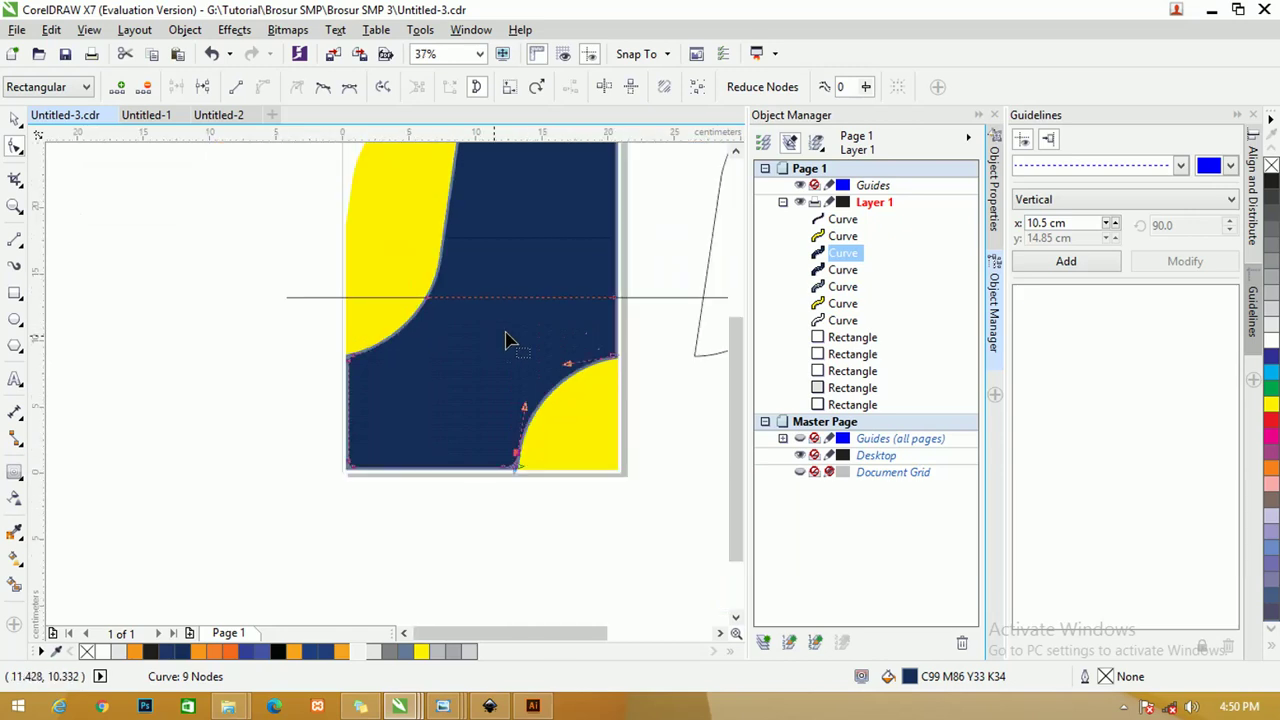
{"action": "key", "text": "z"}
{"action": "left_click_drag", "start_coordinate": [536, 272], "coordinate": [660, 374]}
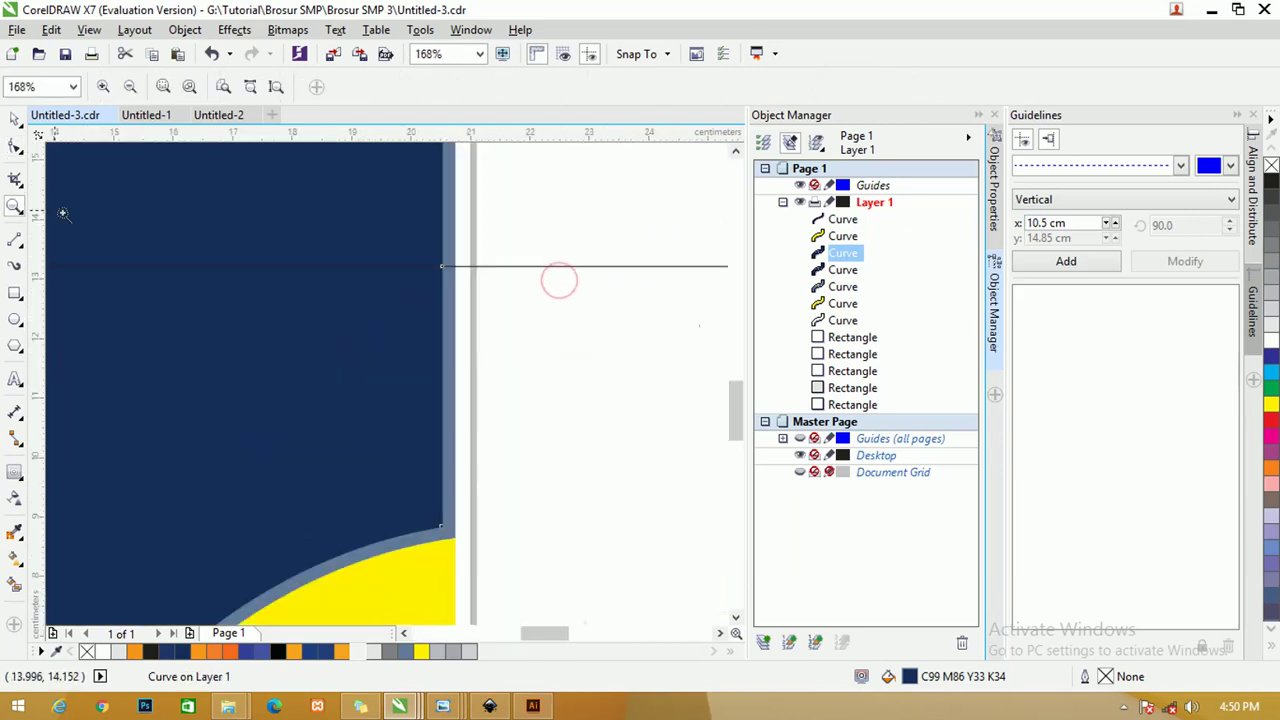
{"action": "left_click", "coordinate": [15, 146]}
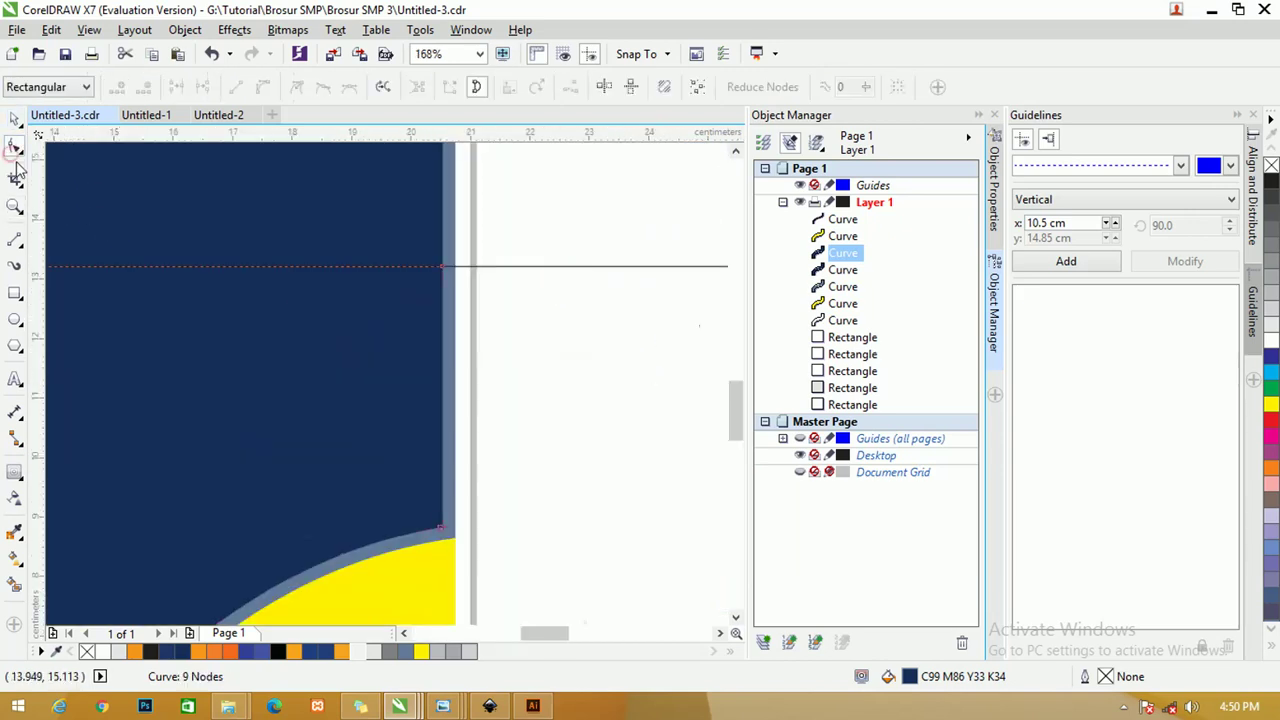
{"action": "double_click", "coordinate": [443, 495]}
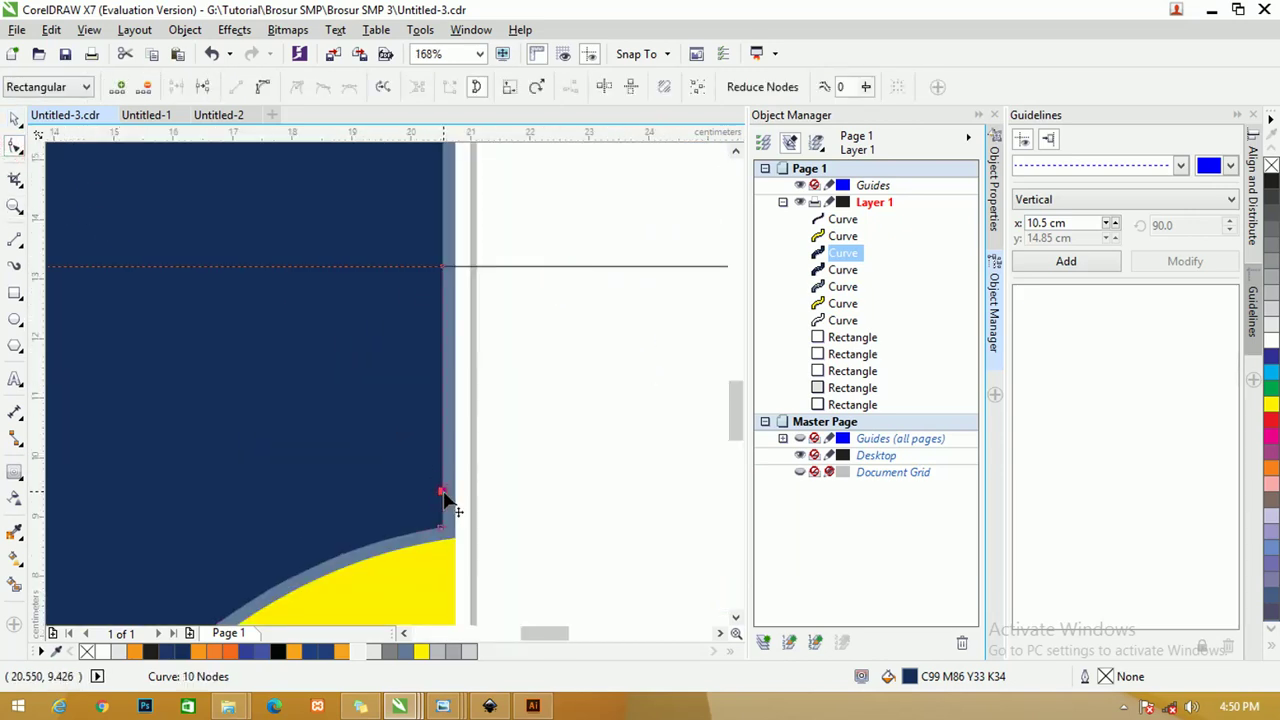
{"action": "left_click", "coordinate": [402, 538]}
{"action": "double_click", "coordinate": [408, 532]}
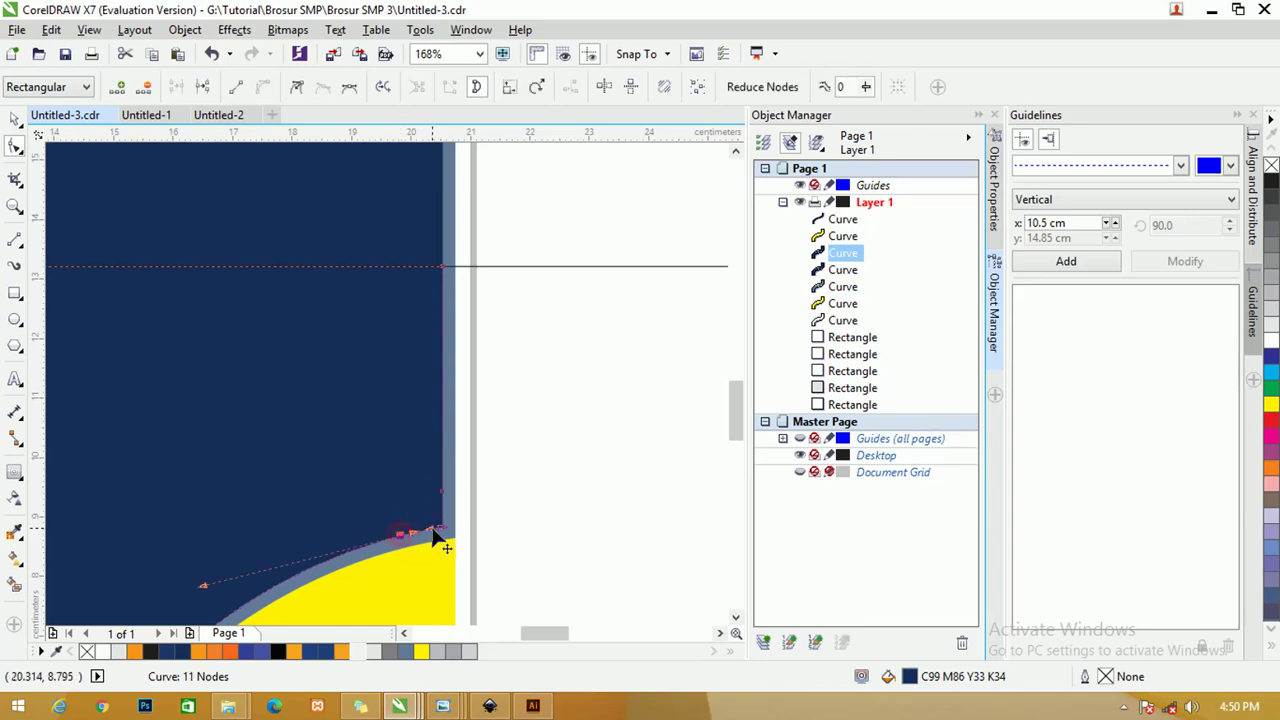
{"action": "double_click", "coordinate": [446, 538]}
- Make the node on the slanted edge a cusp and adjust the curve handles to round the right-edge corner above the yellow shape
{"action": "scroll", "coordinate": [446, 536], "scroll_direction": "up", "scroll_amount": 3}
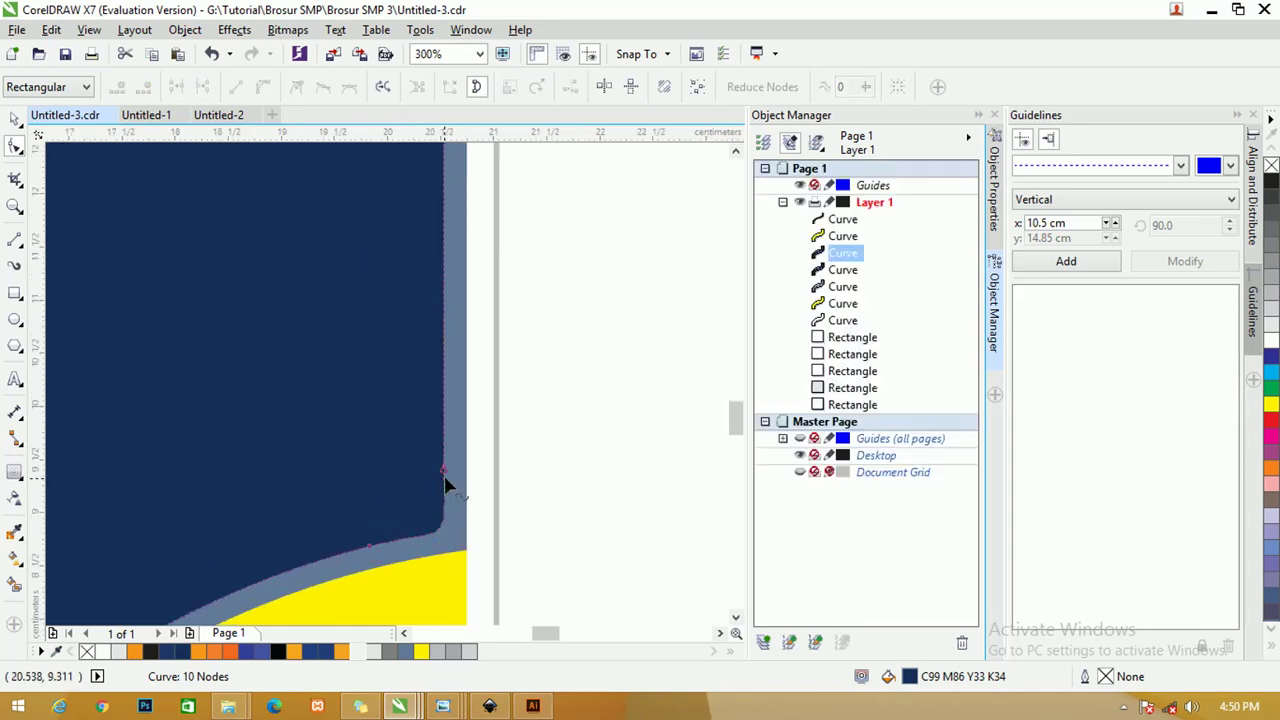
{"action": "left_click", "coordinate": [443, 470]}
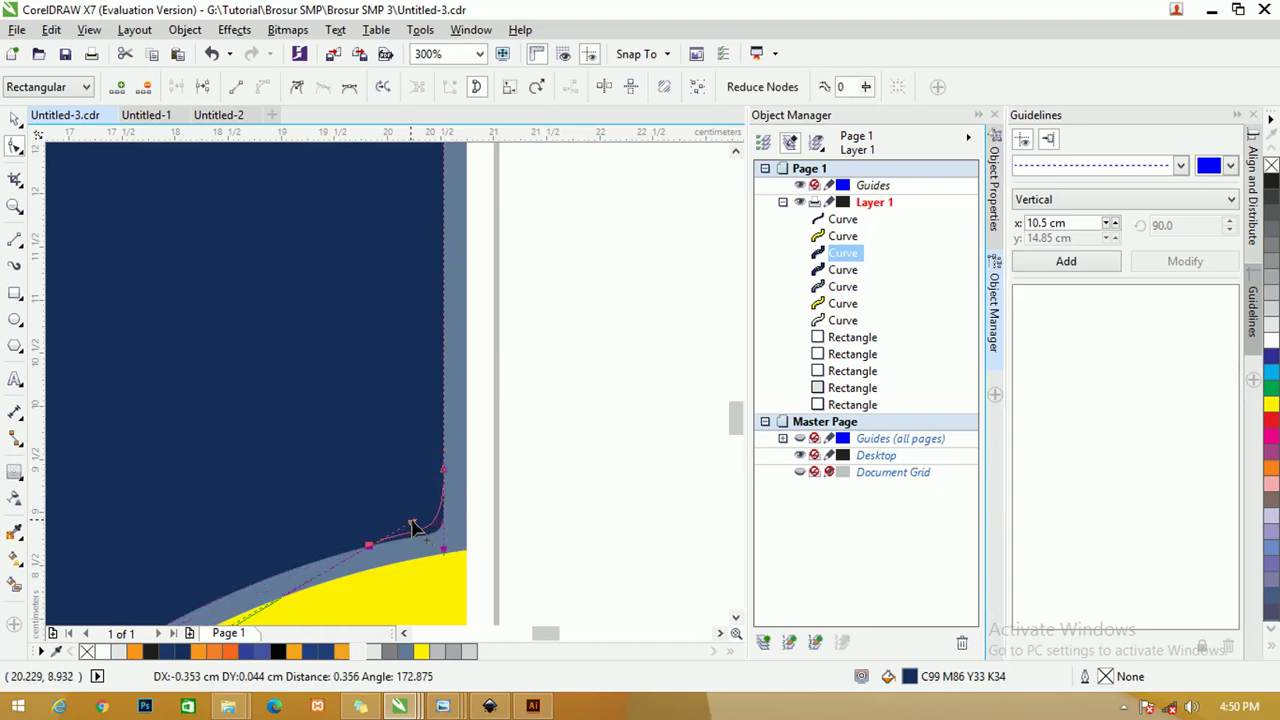
{"action": "left_click", "coordinate": [369, 546]}
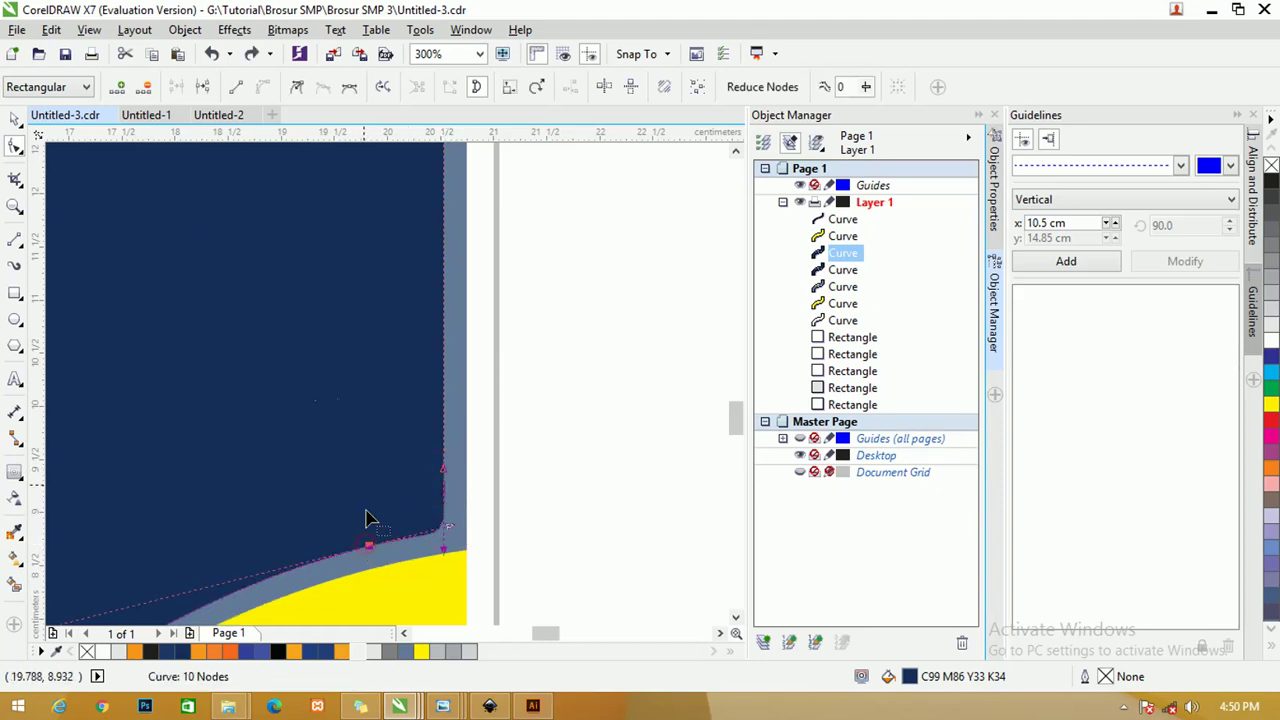
{"action": "left_click", "coordinate": [298, 88]}
{"action": "left_click_drag", "start_coordinate": [448, 527], "coordinate": [400, 520]}
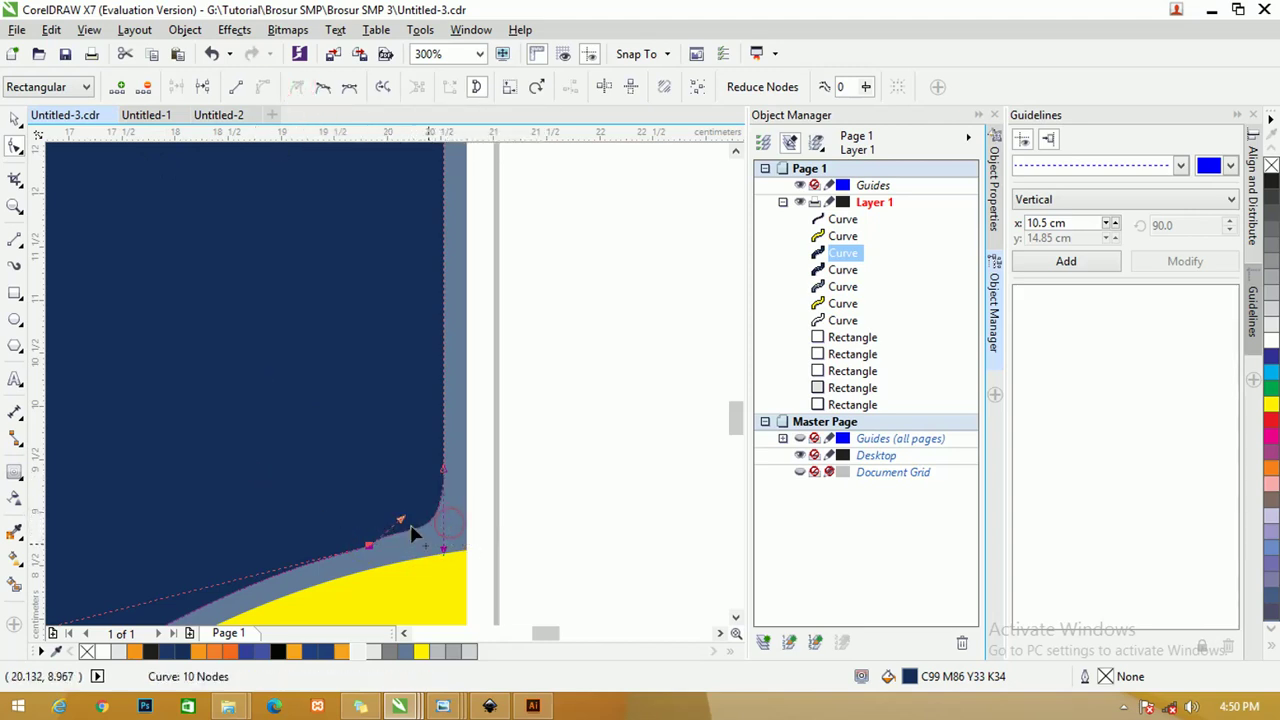
{"action": "left_click", "coordinate": [442, 472]}
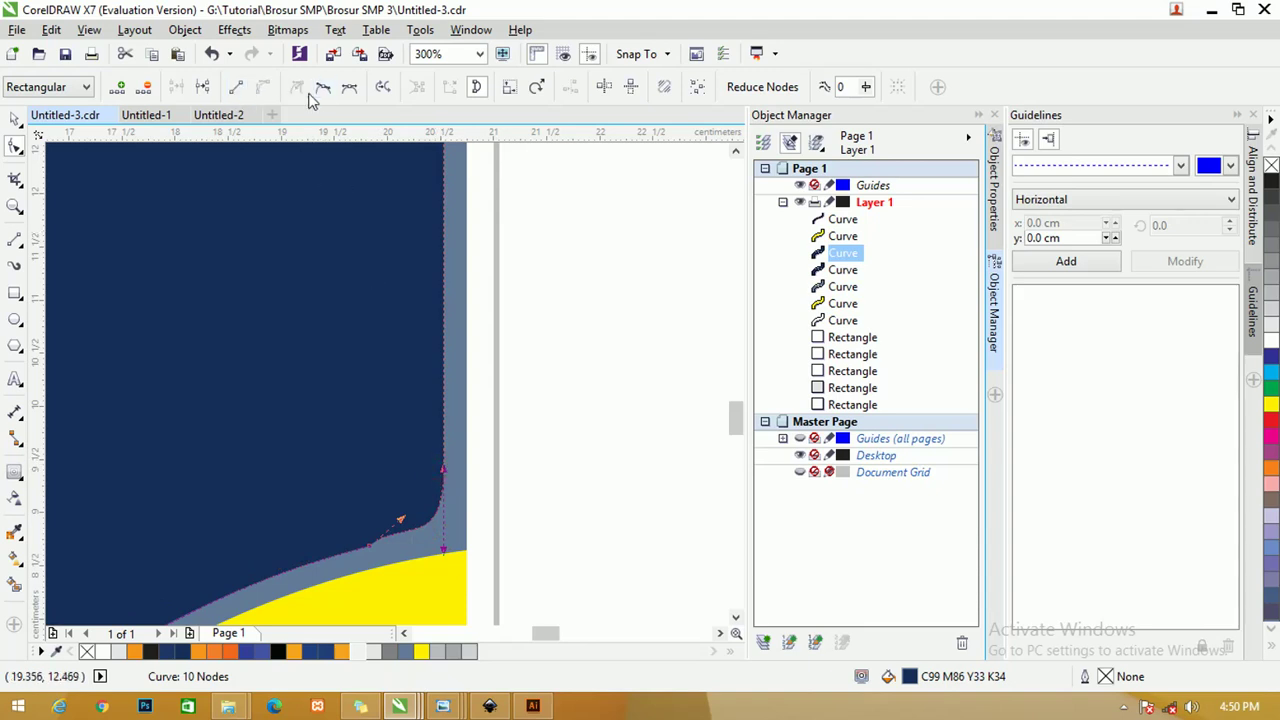
{"action": "left_click_drag", "start_coordinate": [444, 550], "coordinate": [443, 504]}
- Round the lower navy piece's top-right corner by adding two nodes, deleting the corner node and converting the segment to a shaped curve
{"action": "scroll", "coordinate": [443, 300], "scroll_direction": "down", "scroll_amount": 3}
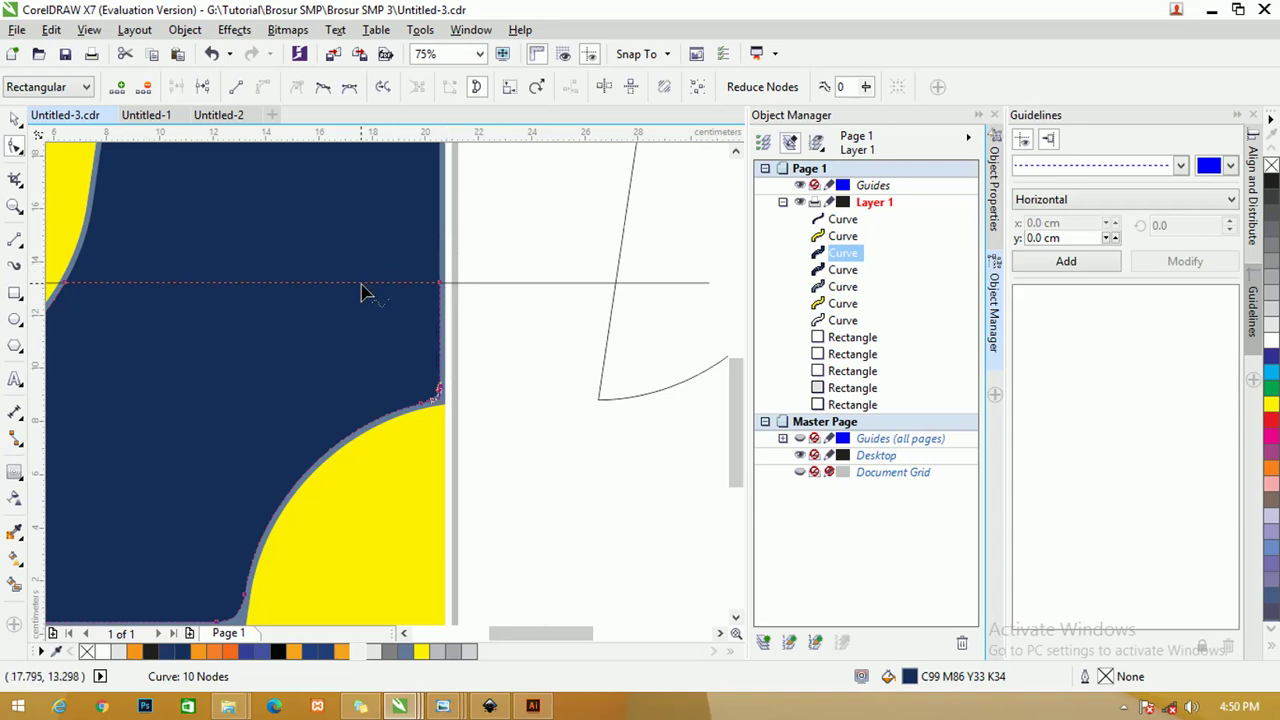
{"action": "scroll", "coordinate": [363, 289], "scroll_direction": "up", "scroll_amount": 3}
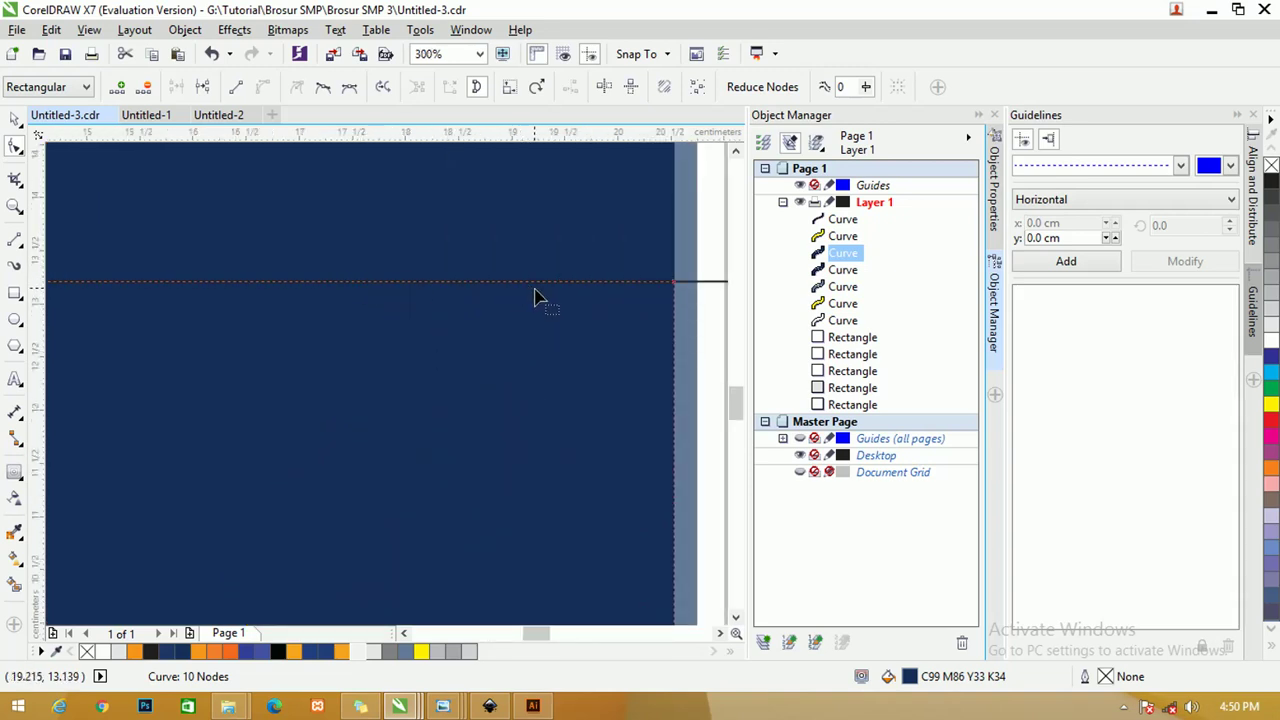
{"action": "double_click", "coordinate": [539, 281]}
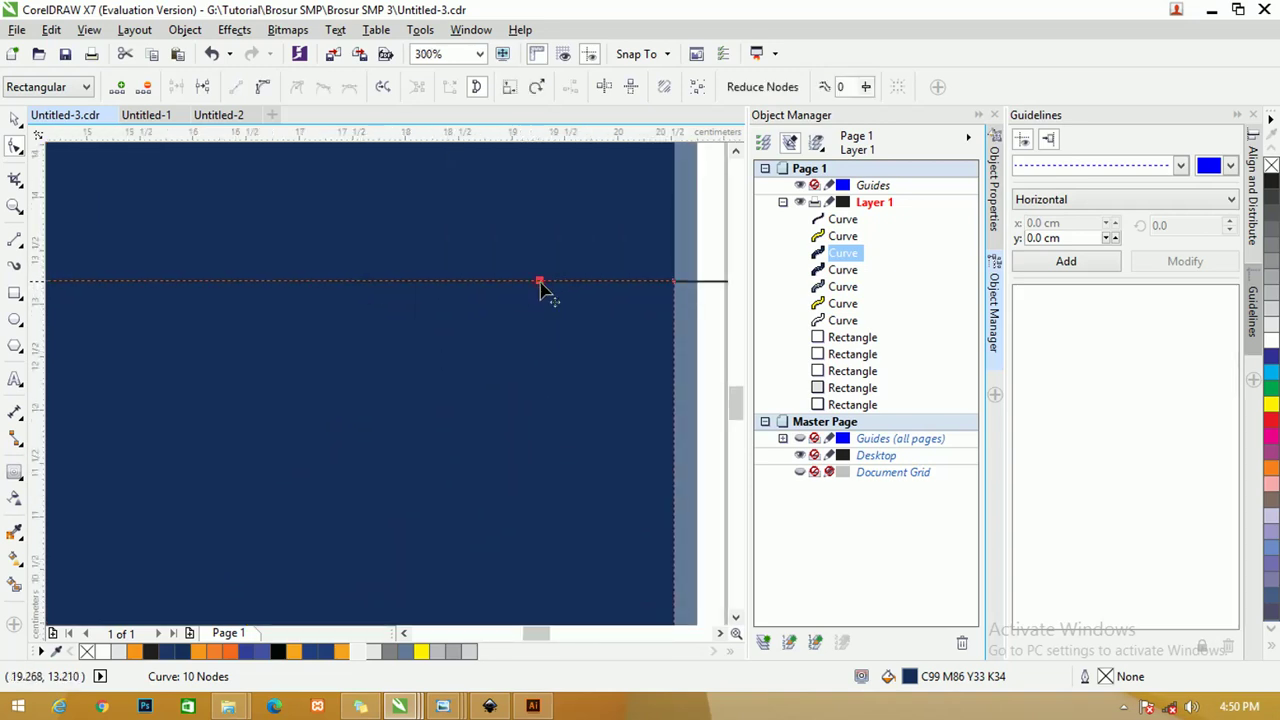
{"action": "double_click", "coordinate": [674, 394]}
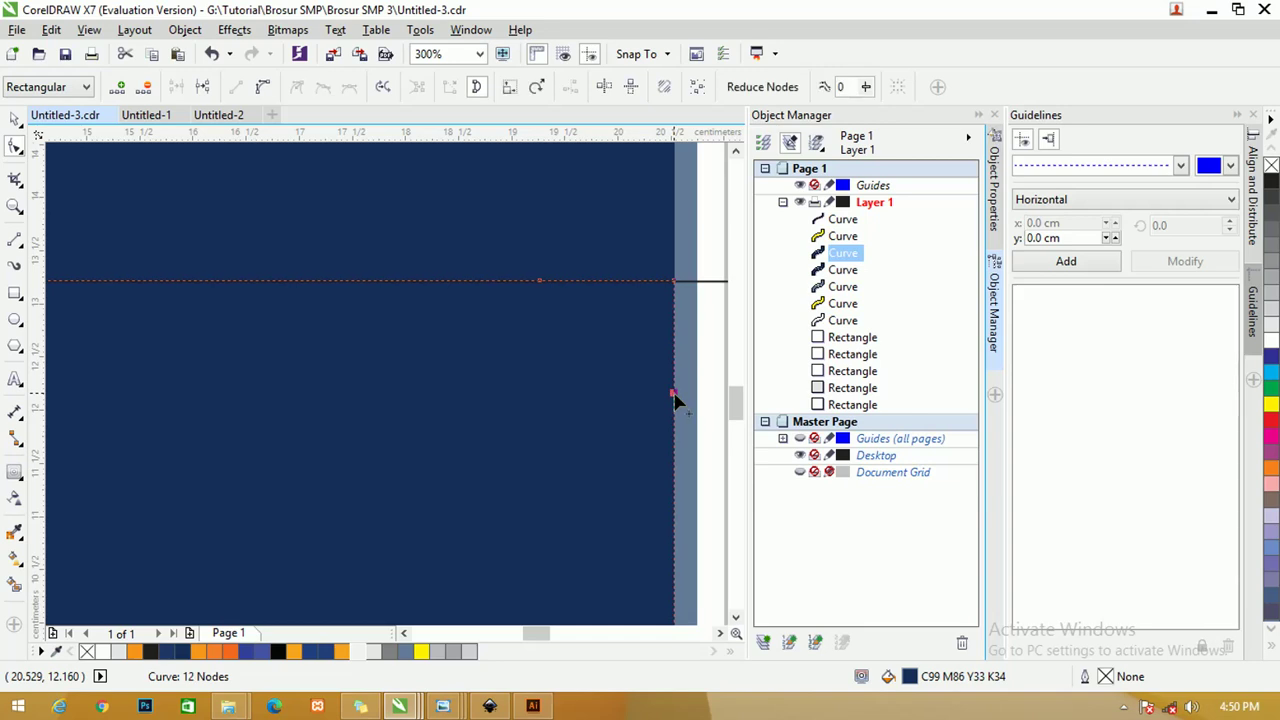
{"action": "double_click", "coordinate": [673, 281]}
{"action": "left_click", "coordinate": [604, 340]}
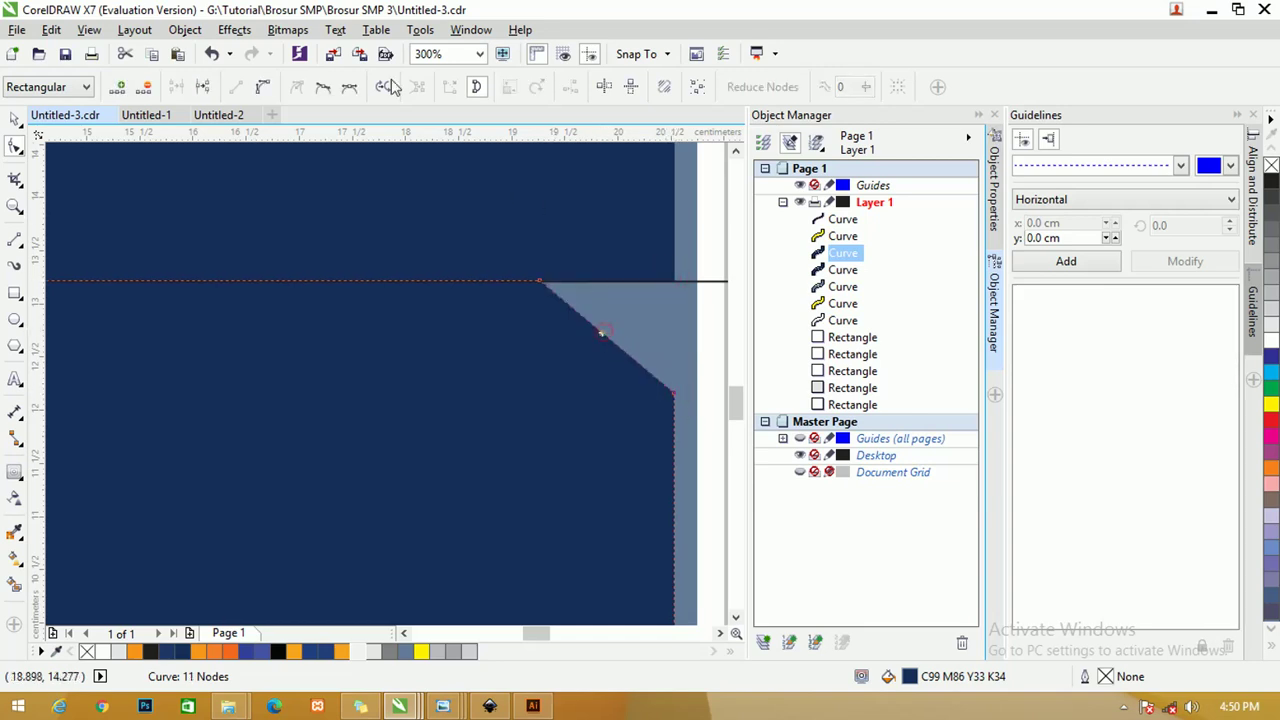
{"action": "left_click", "coordinate": [266, 87]}
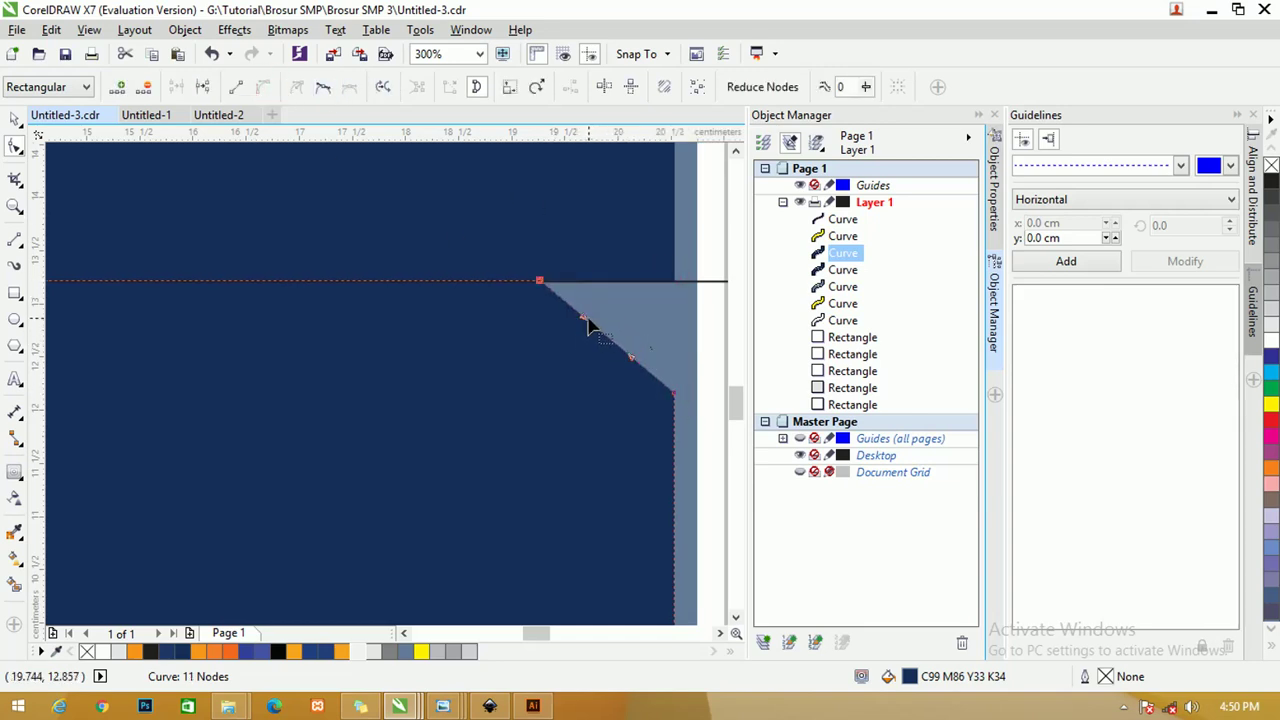
{"action": "left_click_drag", "start_coordinate": [620, 299], "coordinate": [645, 280]}
{"action": "left_click_drag", "start_coordinate": [634, 358], "coordinate": [673, 336]}
- Add a node on each side of the lower navy piece's top corner beside the yellow leaf and delete the corner node
{"action": "scroll", "coordinate": [673, 333], "scroll_direction": "down", "scroll_amount": 3}
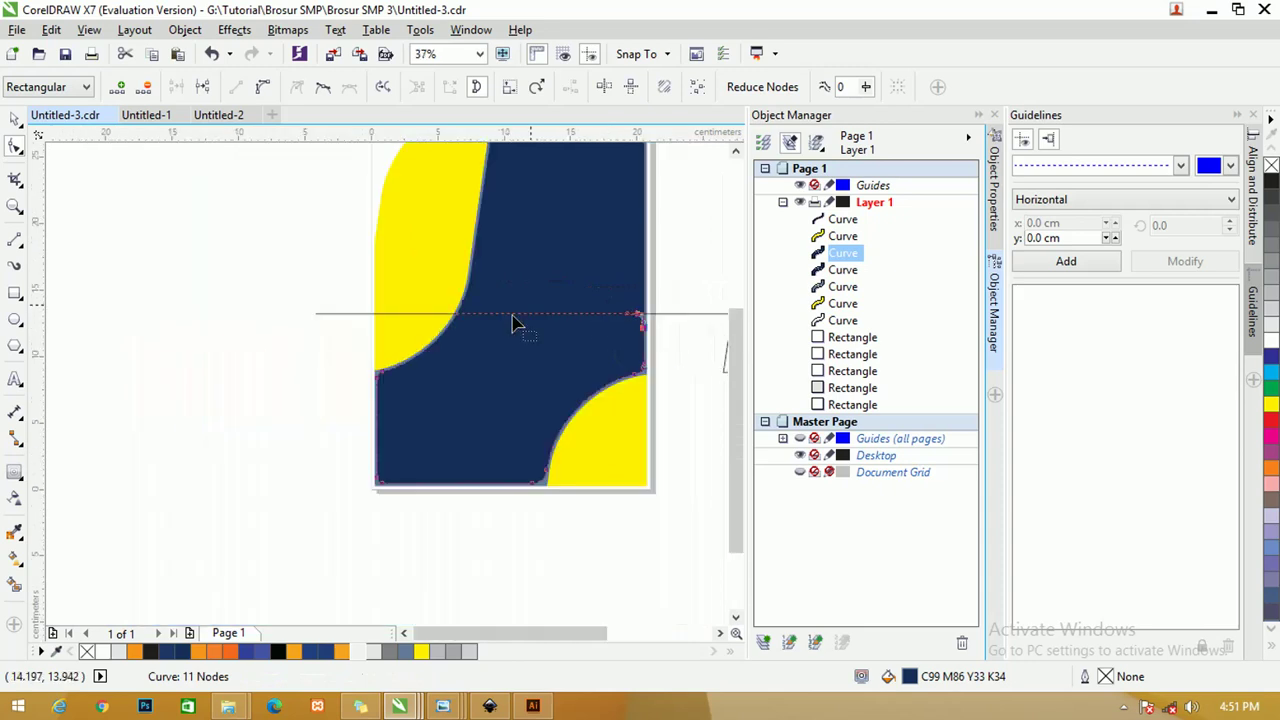
{"action": "scroll", "coordinate": [447, 320], "scroll_direction": "up", "scroll_amount": 2}
{"action": "double_click", "coordinate": [458, 314]}
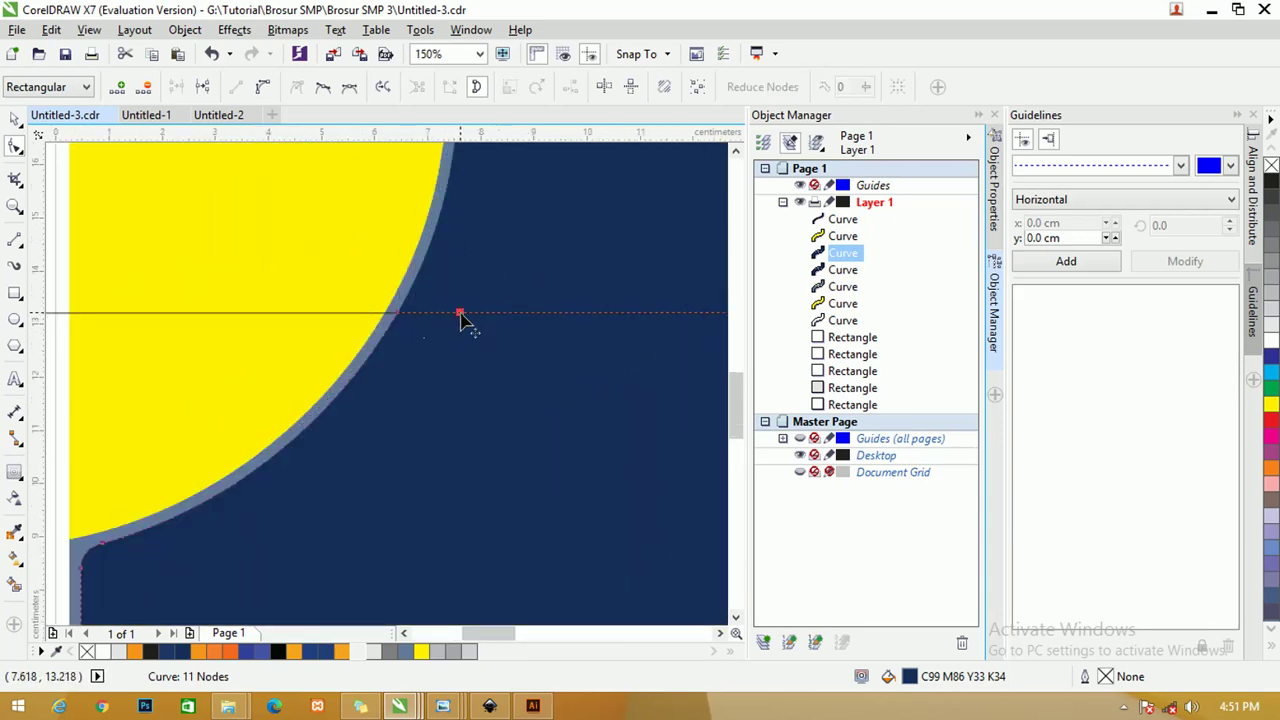
{"action": "left_click", "coordinate": [375, 352]}
{"action": "double_click", "coordinate": [398, 318]}
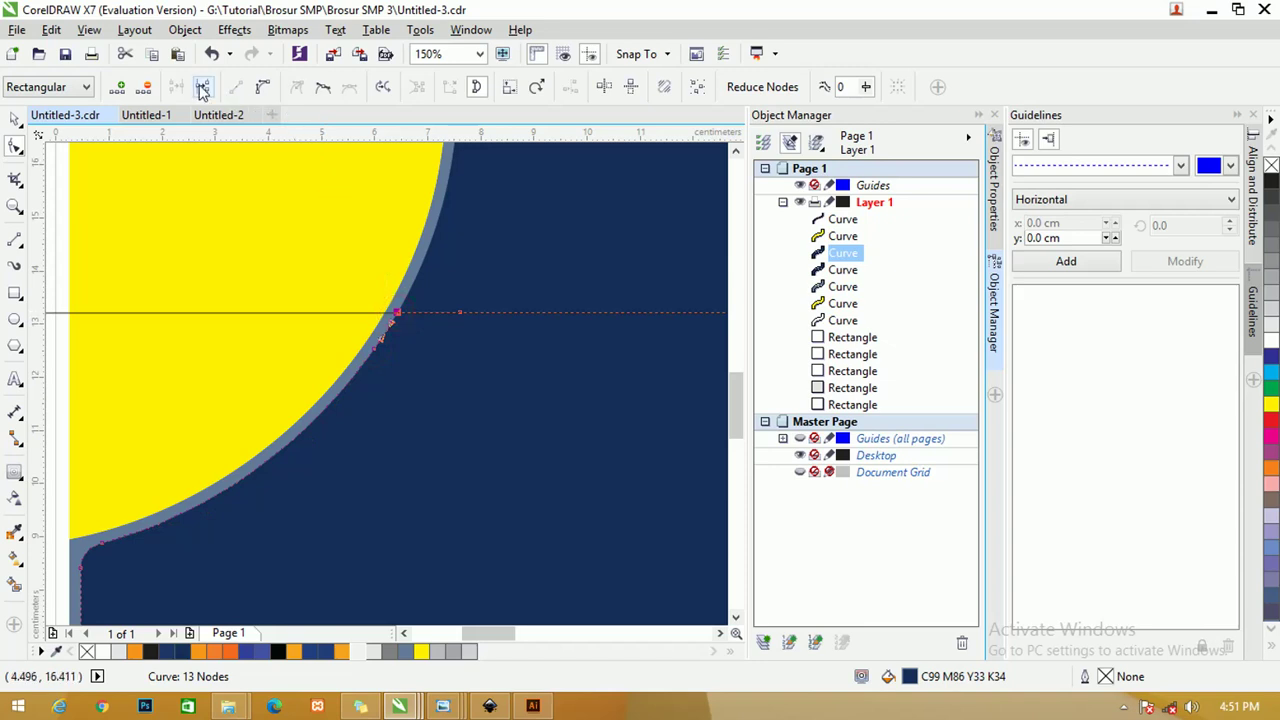
{"action": "left_click", "coordinate": [147, 88]}
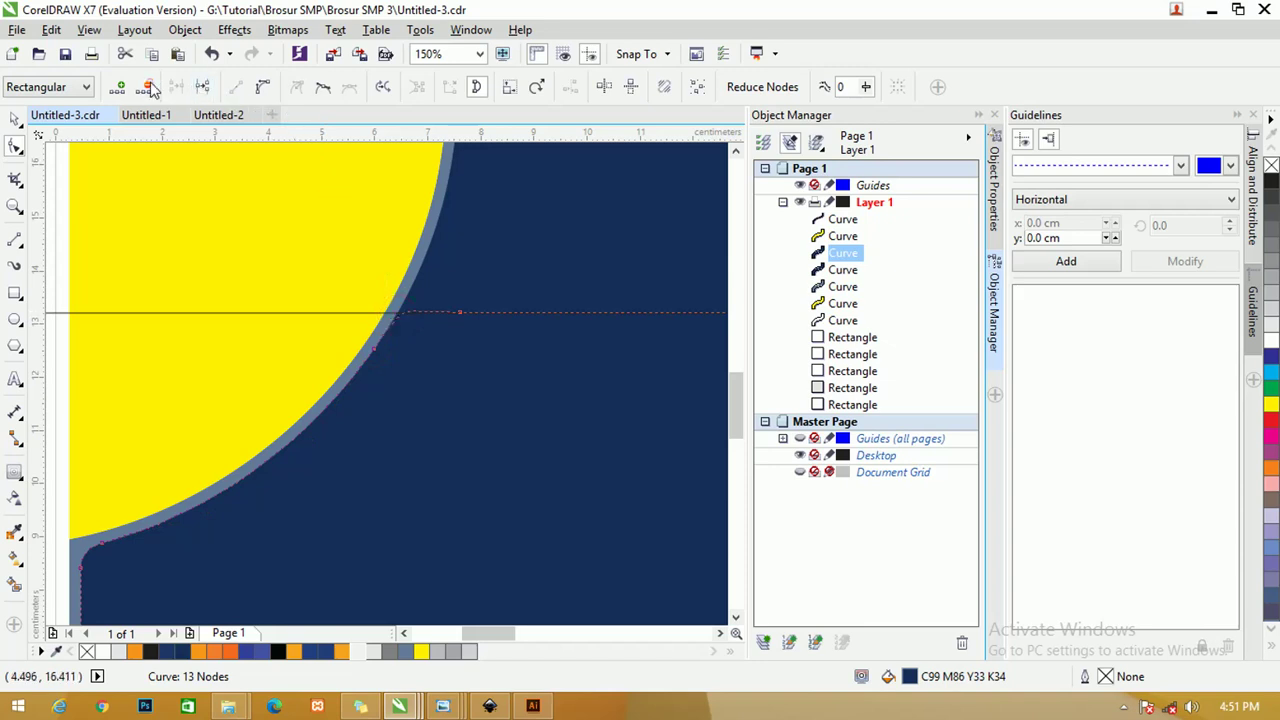
- Make the node along the yellow leaf a cusp and adjust the curve handles to round the navy piece's top corner
{"action": "left_click", "coordinate": [376, 352]}
{"action": "scroll", "coordinate": [430, 318], "scroll_direction": "up", "scroll_amount": 2}
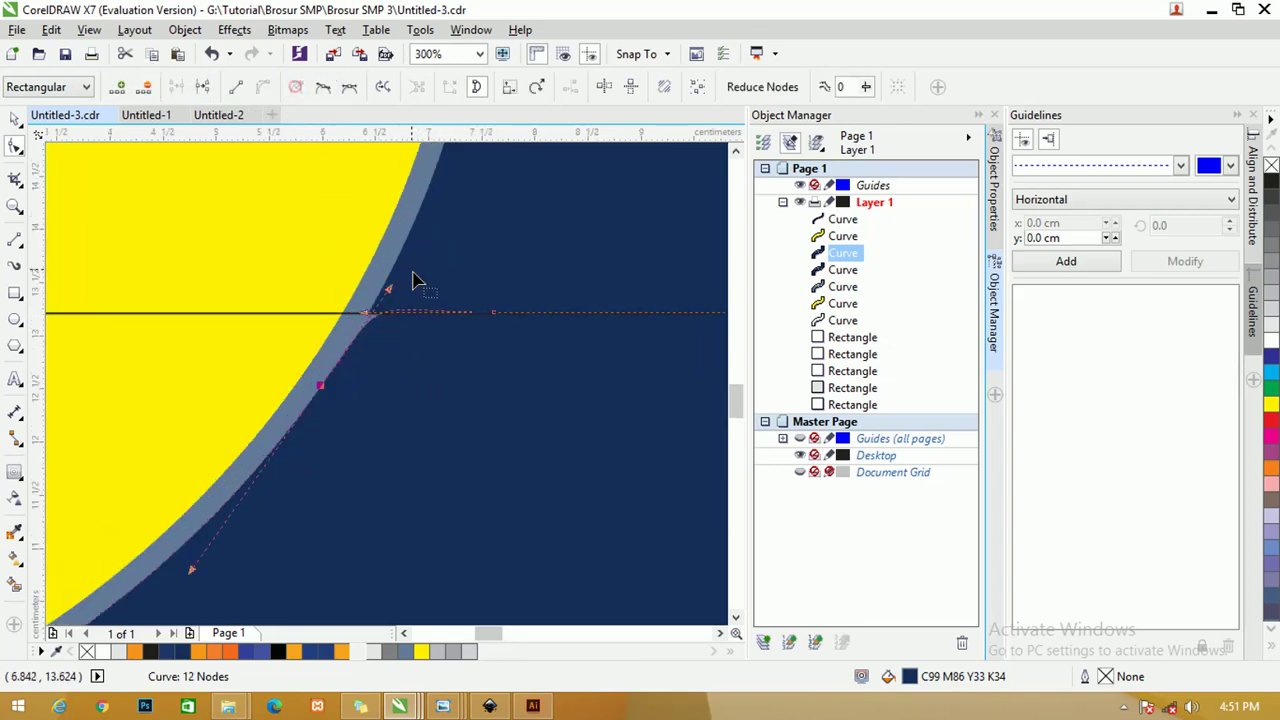
{"action": "left_click_drag", "start_coordinate": [389, 291], "coordinate": [379, 316]}
{"action": "left_click", "coordinate": [494, 314]}
- Move the horizontal cutting line off the artwork to the empty area below the page
{"action": "left_click", "coordinate": [14, 118]}
{"action": "left_click", "coordinate": [343, 222]}
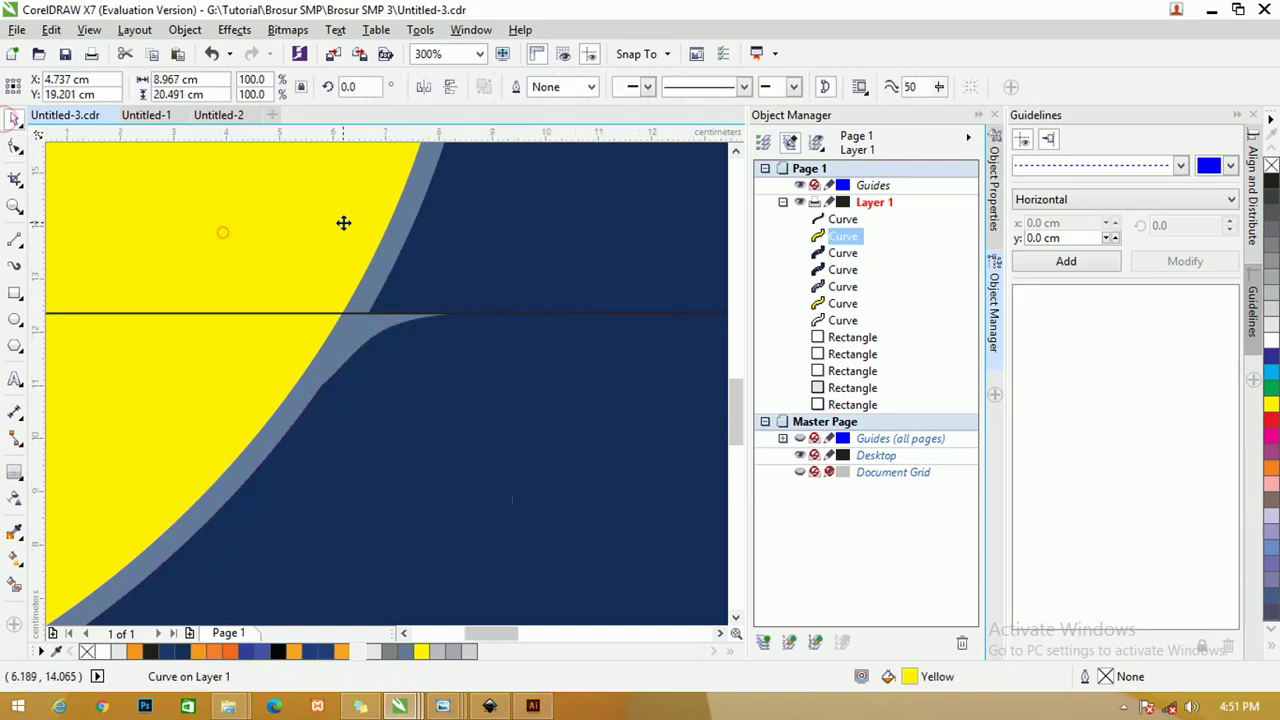
{"action": "scroll", "coordinate": [343, 222], "scroll_direction": "down", "scroll_amount": 3}
{"action": "left_click", "coordinate": [606, 338]}
{"action": "key", "text": "Tab"}
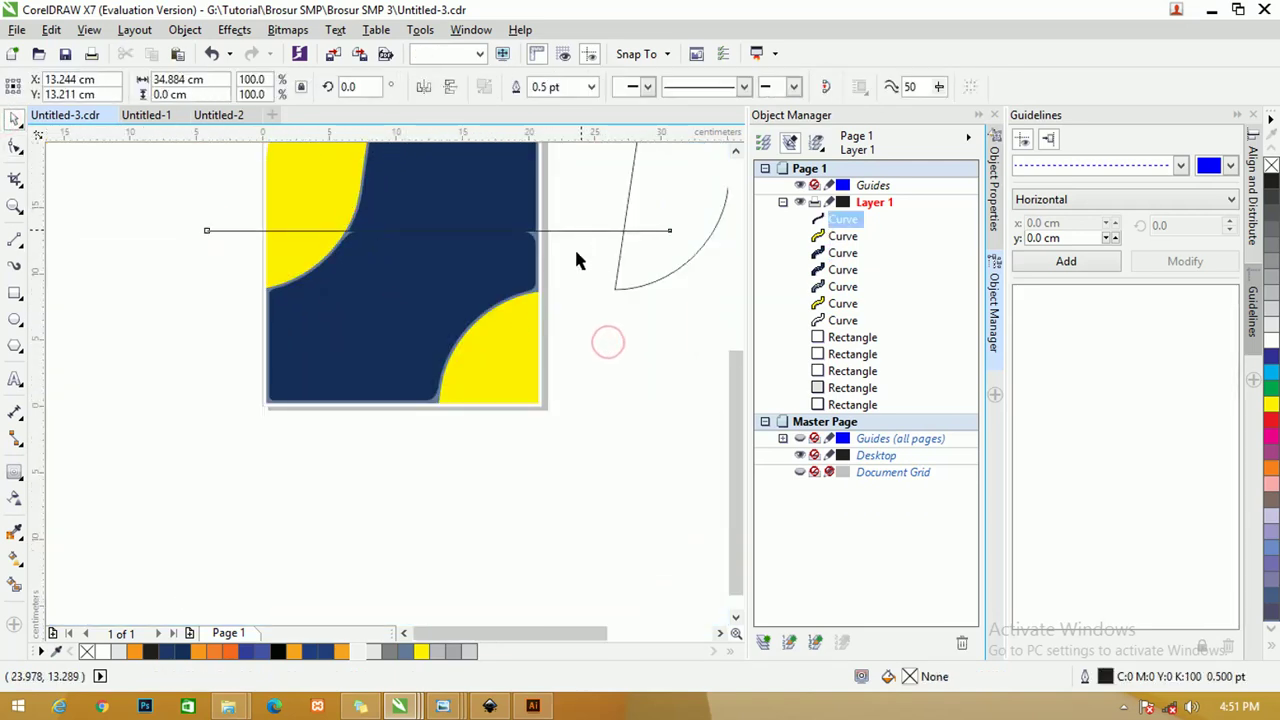
{"action": "left_click_drag", "start_coordinate": [580, 230], "coordinate": [575, 477]}
{"action": "left_click", "coordinate": [585, 187]}
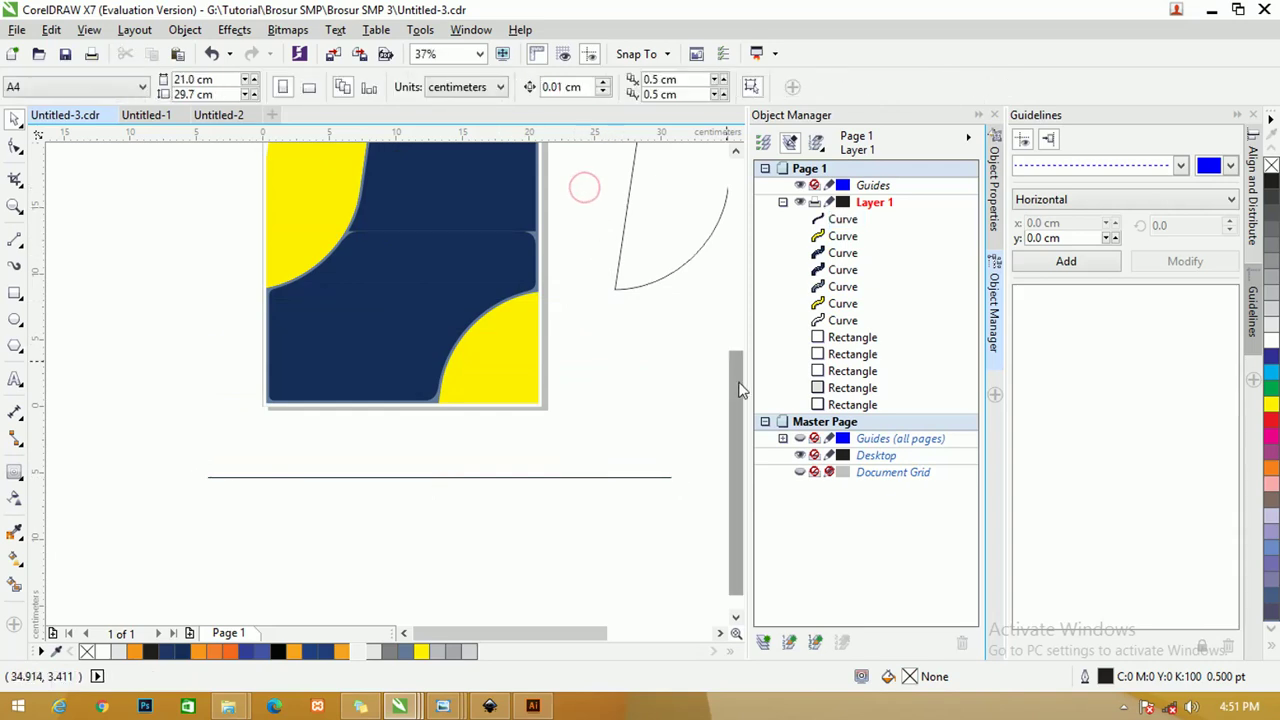
- Move the upper navy piece off the page to its left side and select the lower rounded navy piece
{"action": "left_click_drag", "start_coordinate": [740, 390], "coordinate": [732, 283]}
{"action": "left_click_drag", "start_coordinate": [508, 314], "coordinate": [665, 303]}
{"action": "left_click_drag", "start_coordinate": [607, 340], "coordinate": [109, 320]}
{"action": "key", "text": "Escape"}
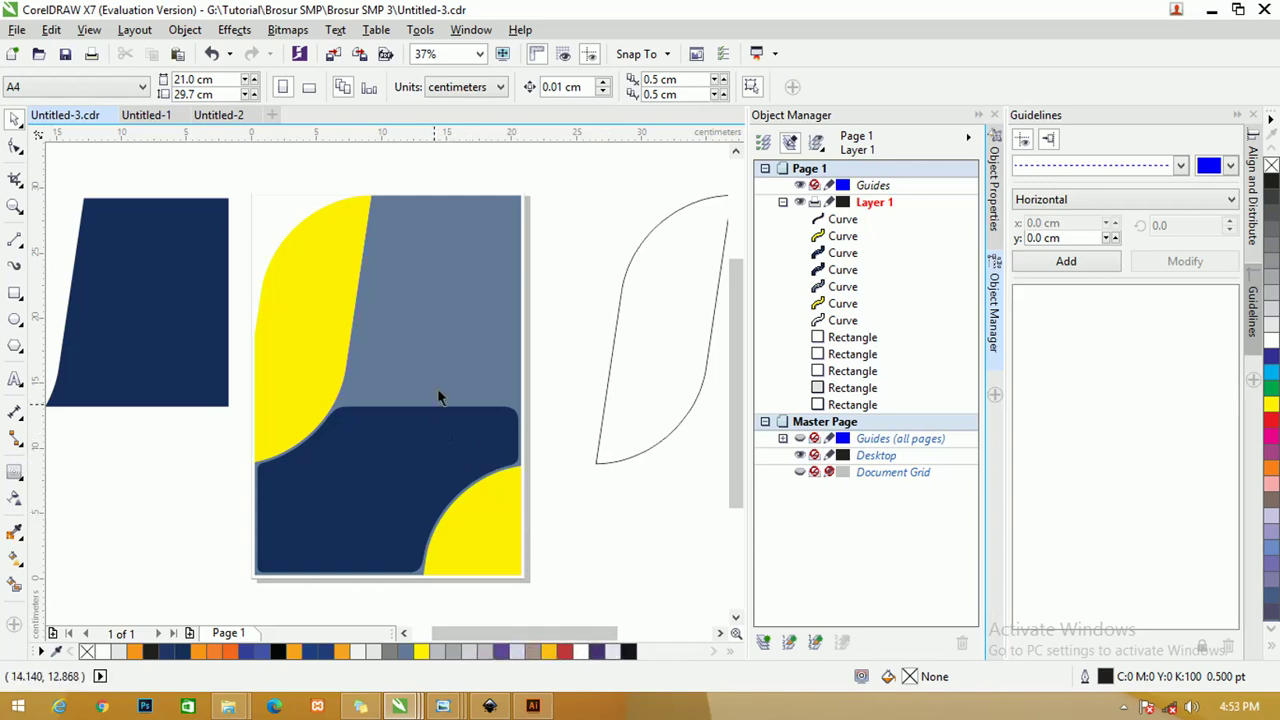
{"action": "left_click", "coordinate": [395, 453]}
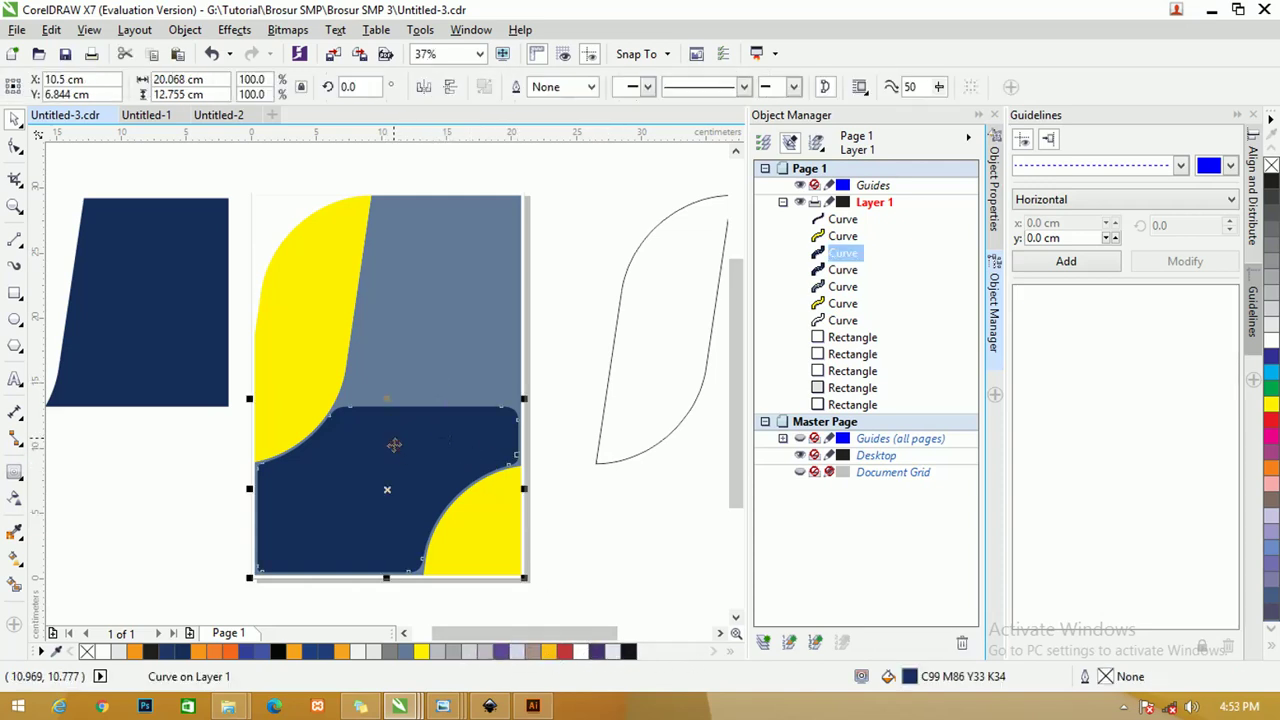
- Recolour the lower rounded panel pale blue and both yellow leaf areas golden yellow
{"action": "left_click", "coordinate": [521, 651]}
{"action": "left_click", "coordinate": [609, 541]}
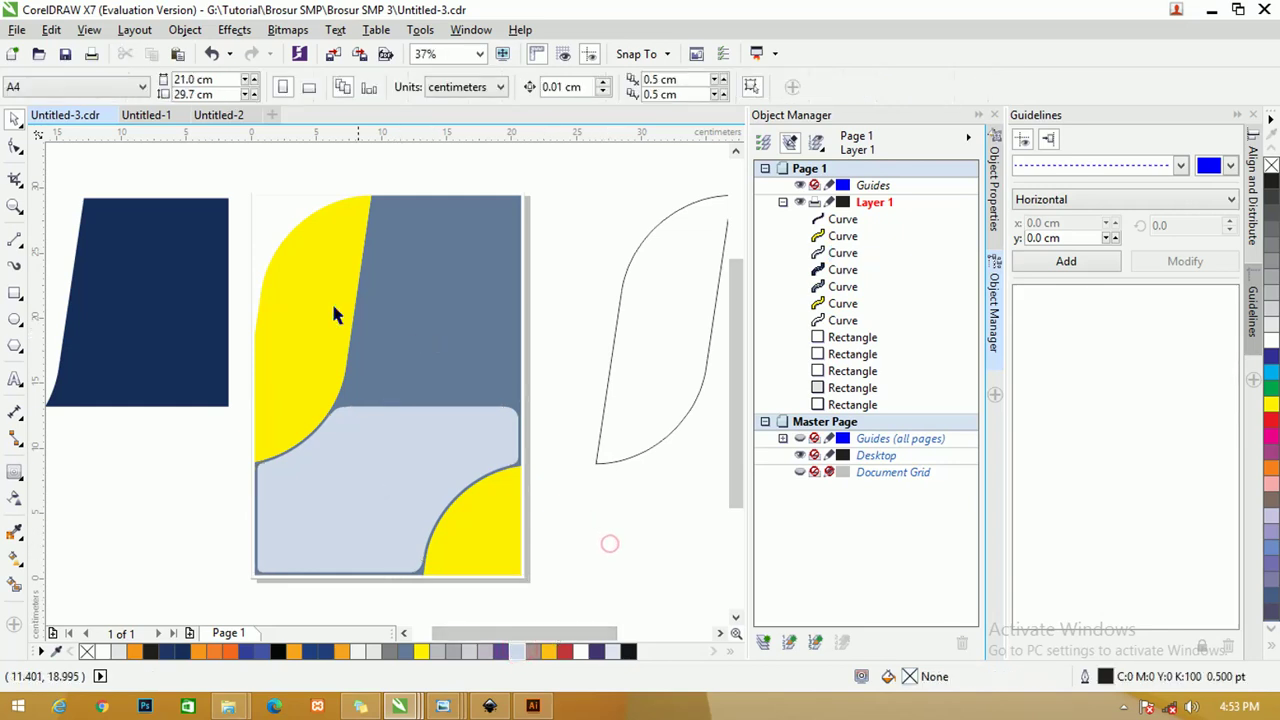
{"action": "left_click", "coordinate": [331, 300]}
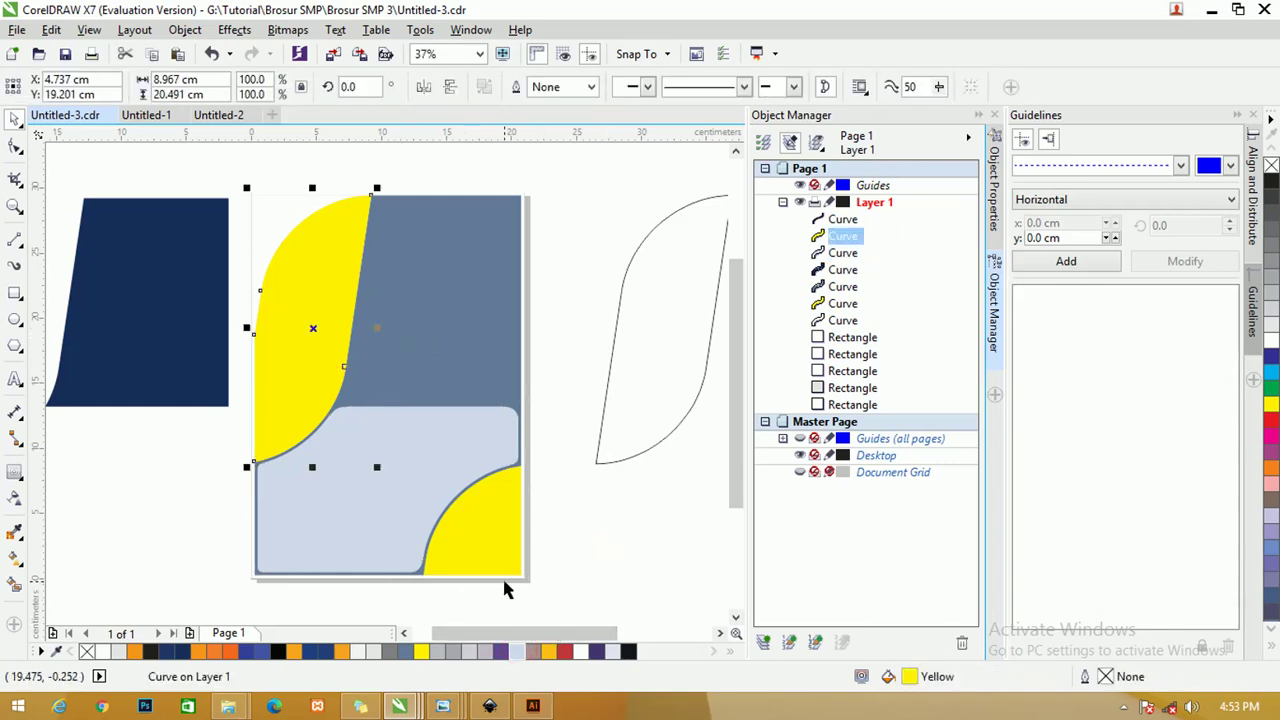
{"action": "left_click", "coordinate": [490, 545], "text": "shift"}
{"action": "left_click", "coordinate": [548, 651]}
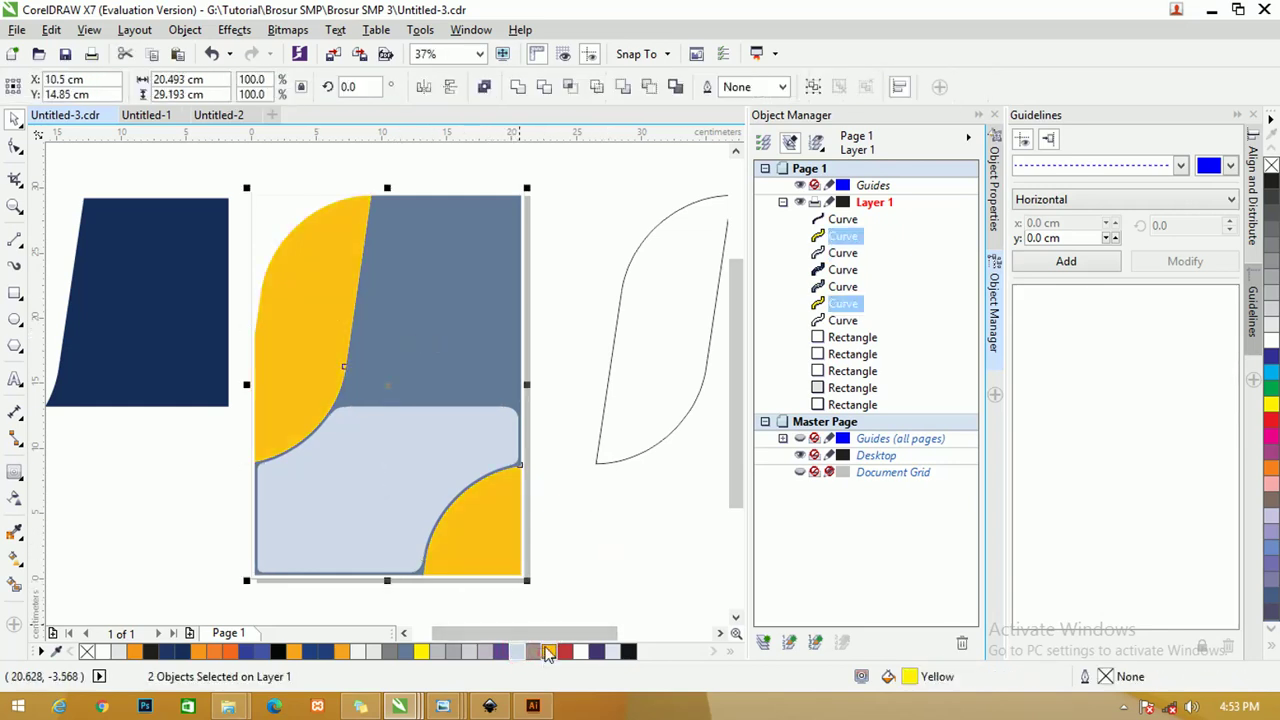
{"action": "left_click", "coordinate": [594, 547]}
- Fill the large background curve behind the panel with dark purple R67 G52 B113 (#433471)
{"action": "left_click", "coordinate": [458, 288]}
{"action": "left_click", "coordinate": [596, 651]}
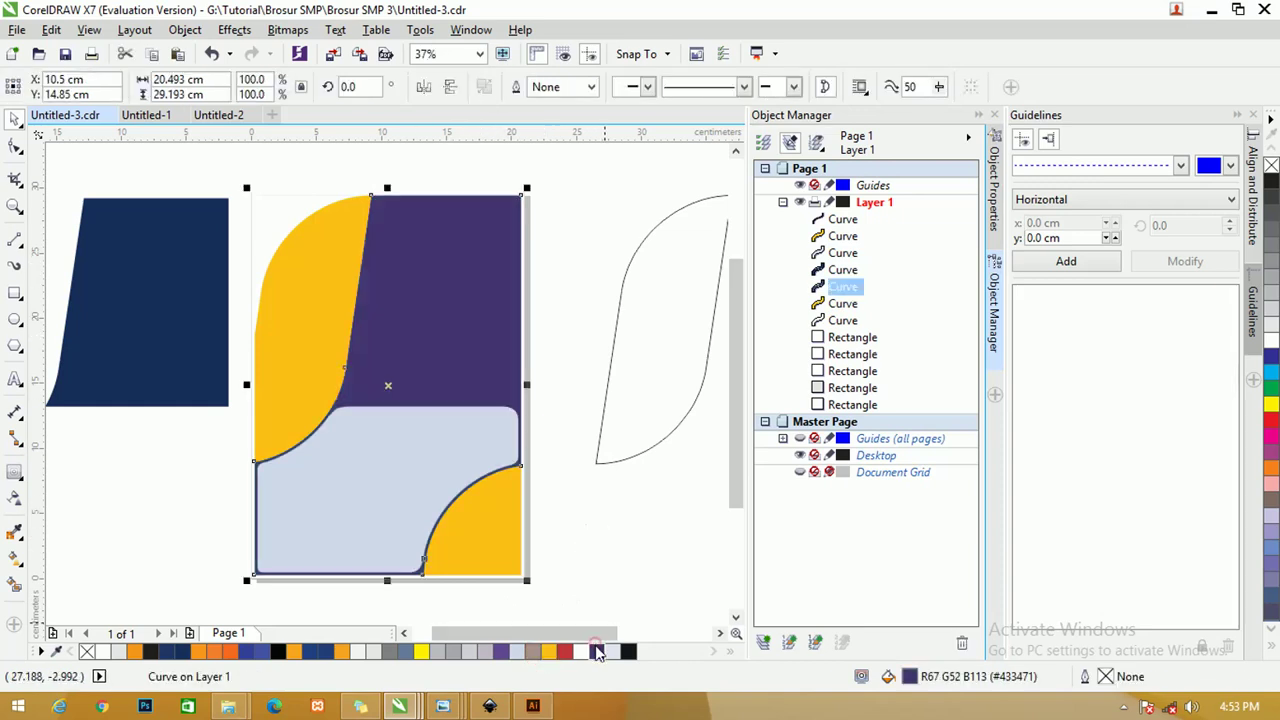
{"action": "left_click", "coordinate": [585, 518]}
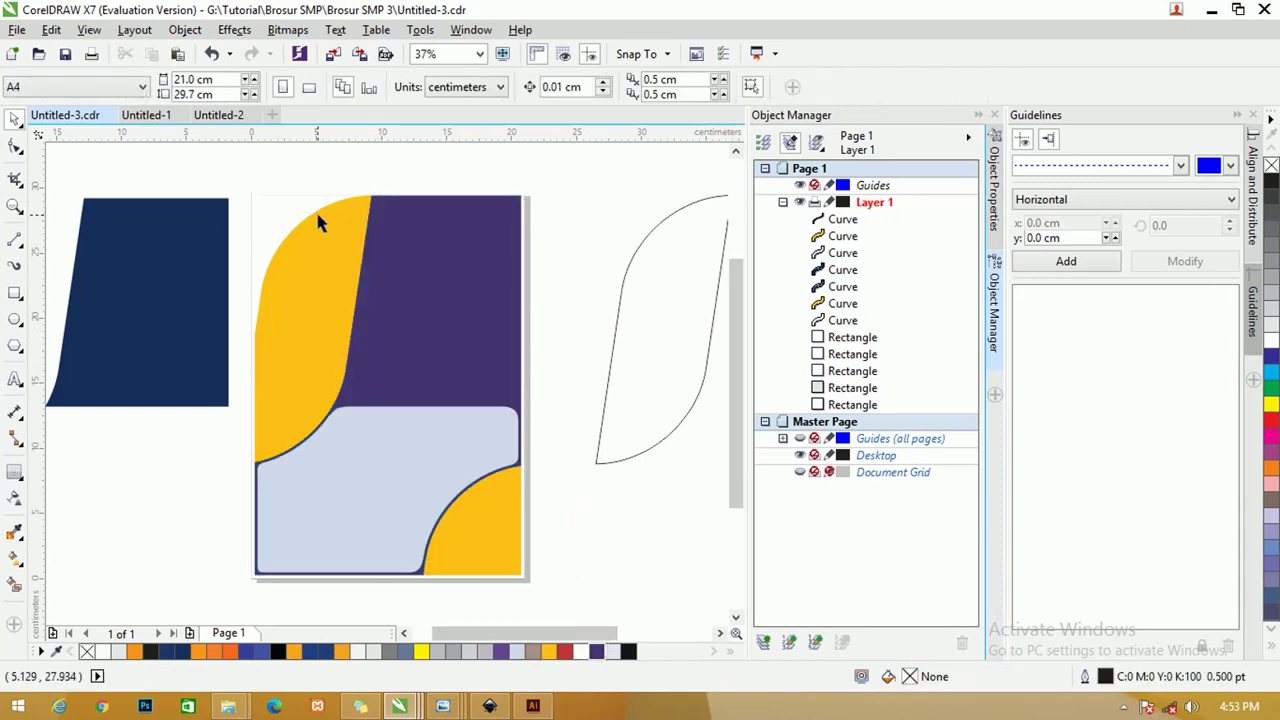
{"action": "left_click", "coordinate": [477, 280]}
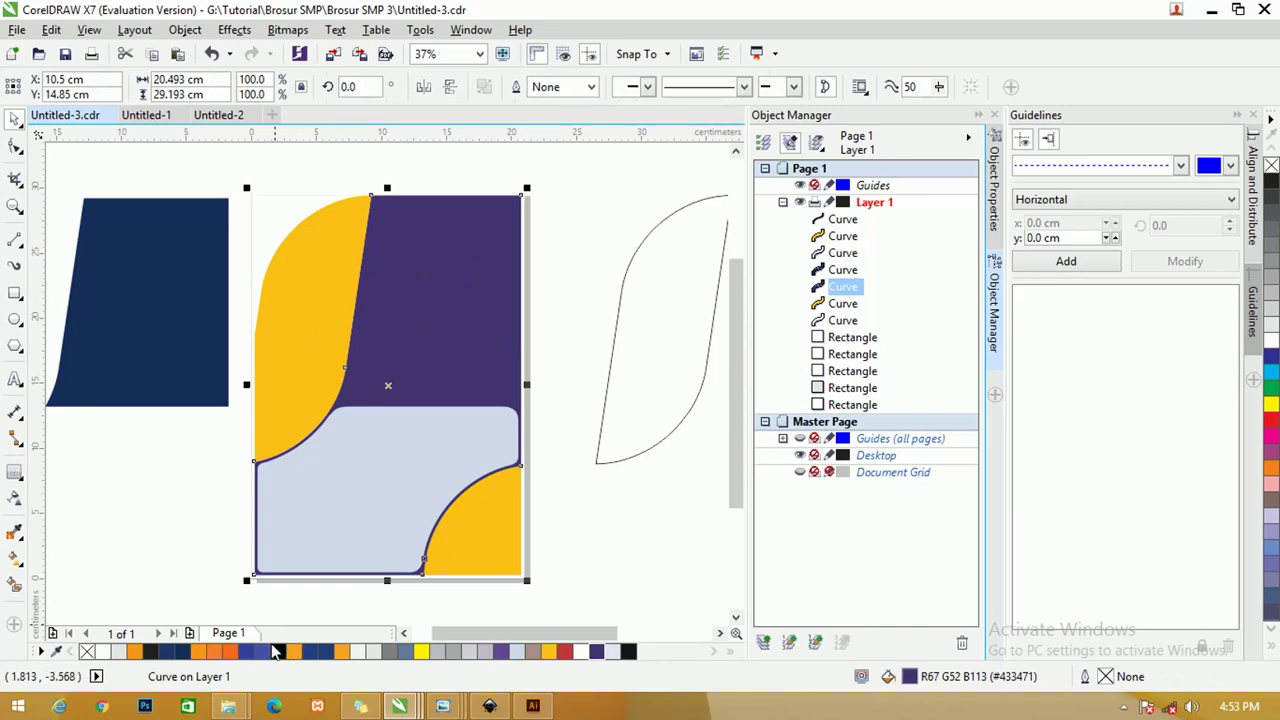
- Import the images MODEL SMP and Brosur SMK 3-02 from the Pictures folder into the brochure document
{"action": "mouse_move", "coordinate": [247, 708]}
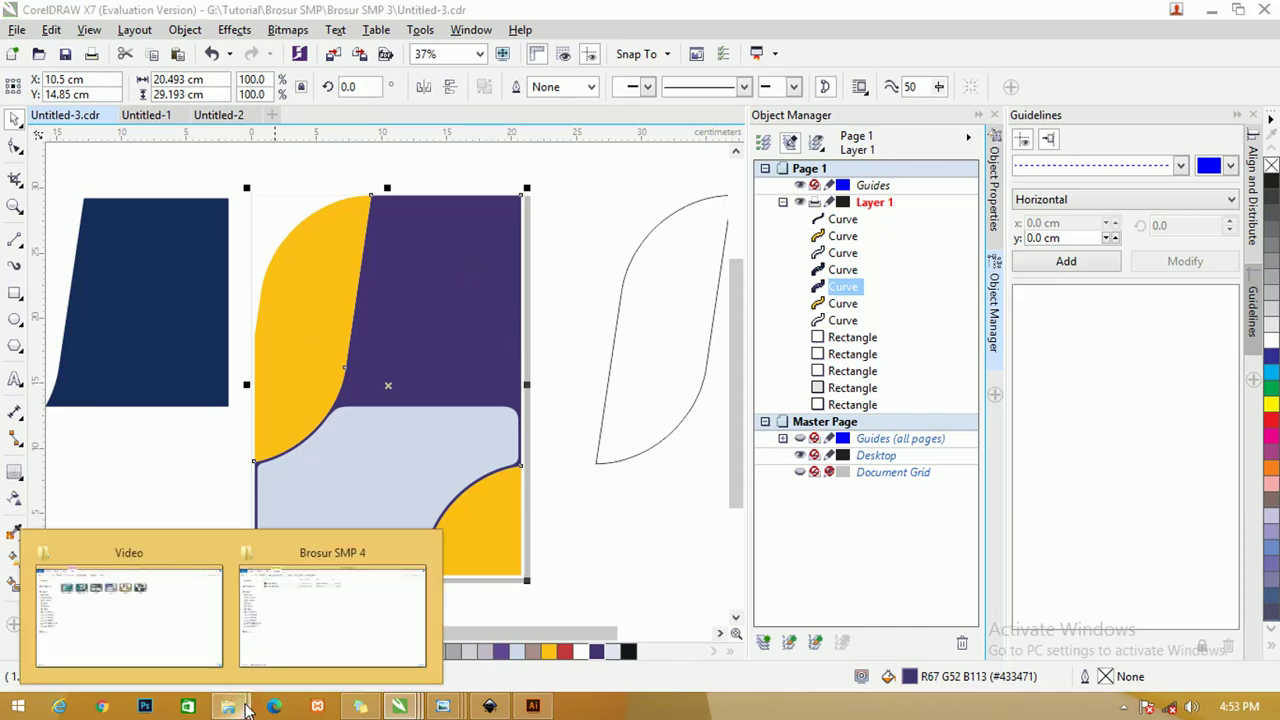
{"action": "left_click", "coordinate": [128, 610]}
{"action": "left_click", "coordinate": [717, 140]}
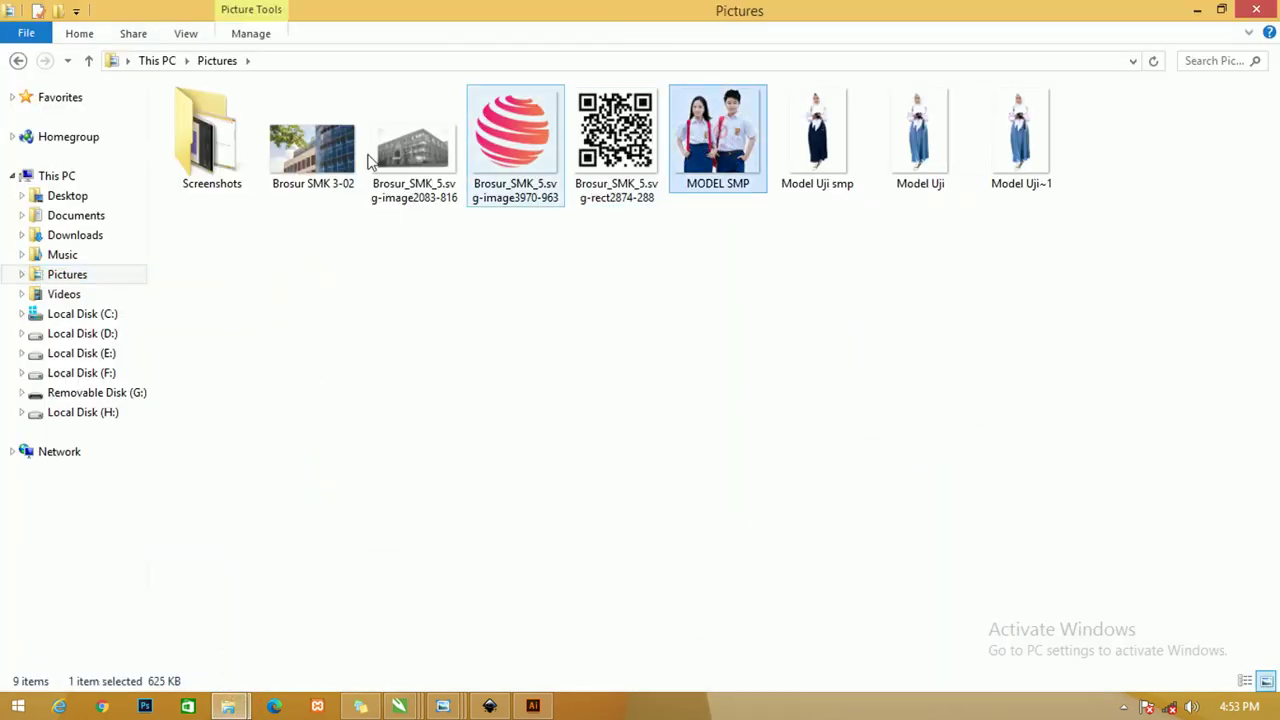
{"action": "left_click", "coordinate": [318, 175], "text": "ctrl"}
{"action": "left_click_drag", "start_coordinate": [318, 175], "coordinate": [410, 703]}
{"action": "left_click_drag", "start_coordinate": [415, 708], "coordinate": [246, 313]}
{"action": "left_click", "coordinate": [291, 222]}
- Move the imported building photo off the page to the empty area on its right side
{"action": "scroll", "coordinate": [397, 348], "scroll_direction": "up", "scroll_amount": 2}
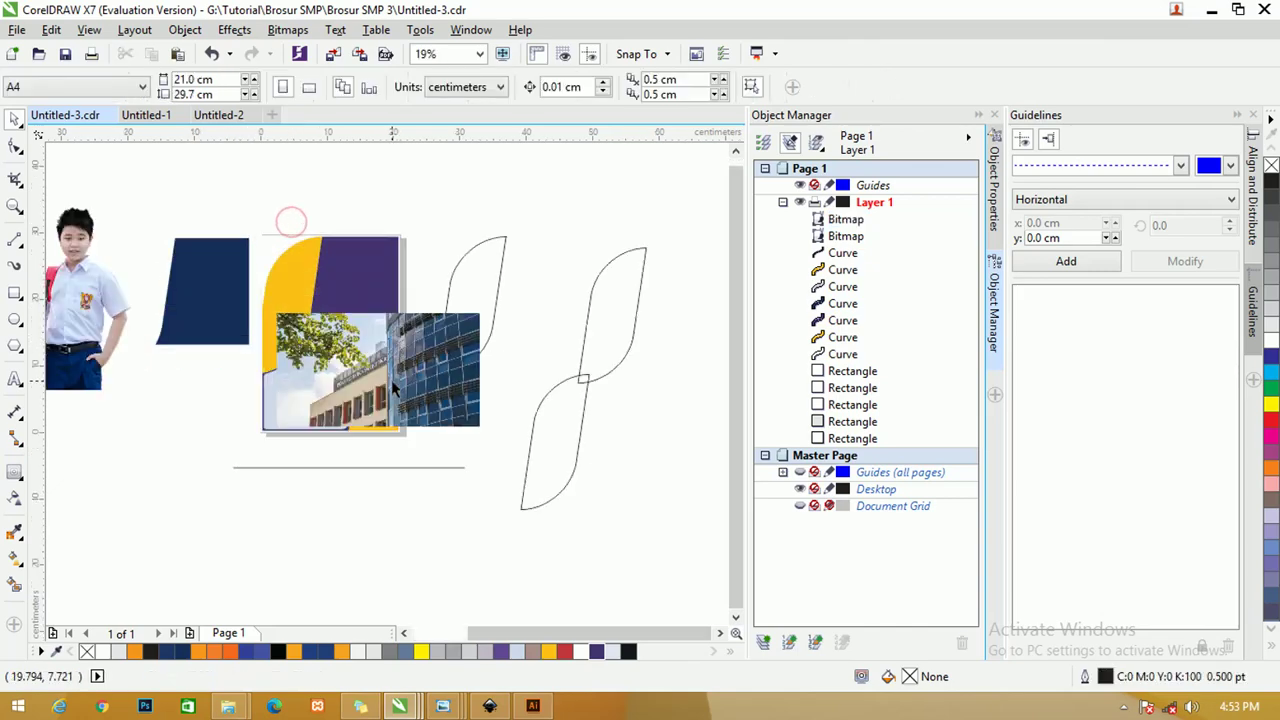
{"action": "left_click_drag", "start_coordinate": [397, 348], "coordinate": [540, 350]}
{"action": "scroll", "coordinate": [368, 289], "scroll_direction": "up", "scroll_amount": 2}
{"action": "scroll", "coordinate": [297, 256], "scroll_direction": "up", "scroll_amount": 2}
{"action": "scroll", "coordinate": [297, 256], "scroll_direction": "down", "scroll_amount": 4}
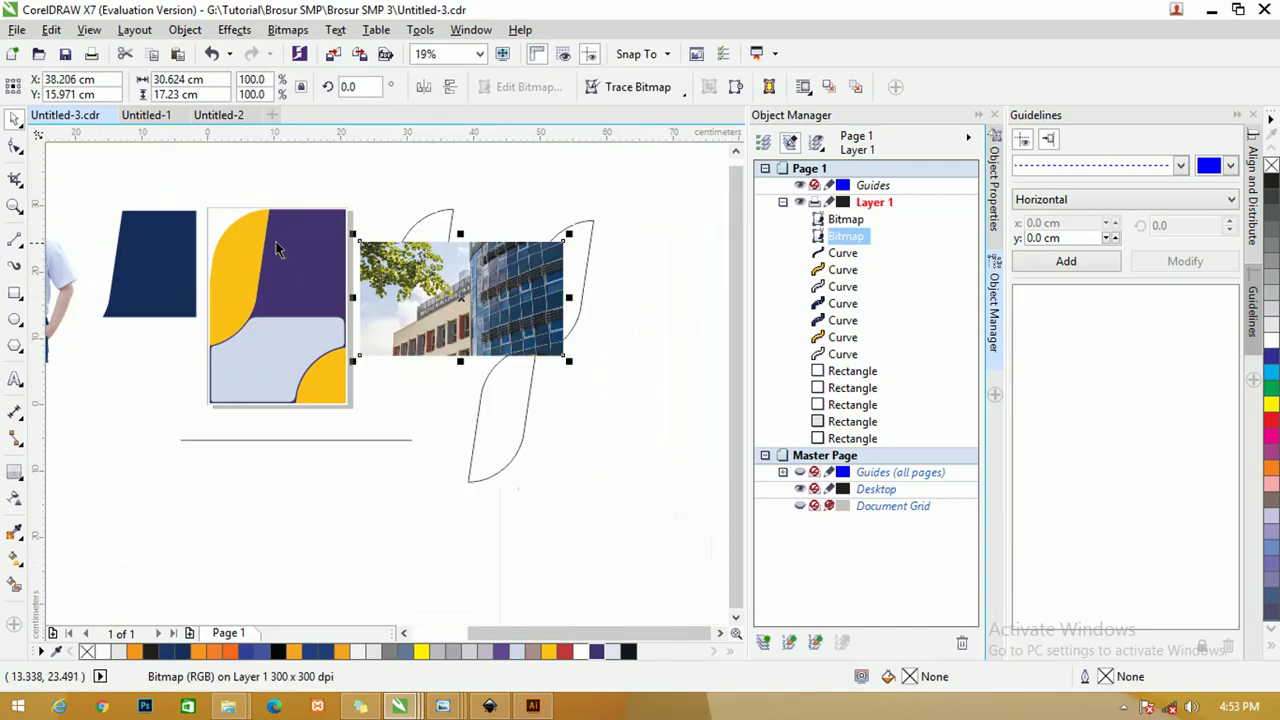
{"action": "left_click_drag", "start_coordinate": [456, 308], "coordinate": [483, 298]}
{"action": "scroll", "coordinate": [308, 268], "scroll_direction": "up", "scroll_amount": 2}
- Place a copy of the building photo over the page's upper part and send it to the back of the page
{"action": "left_click_drag", "start_coordinate": [620, 322], "coordinate": [179, 253]}
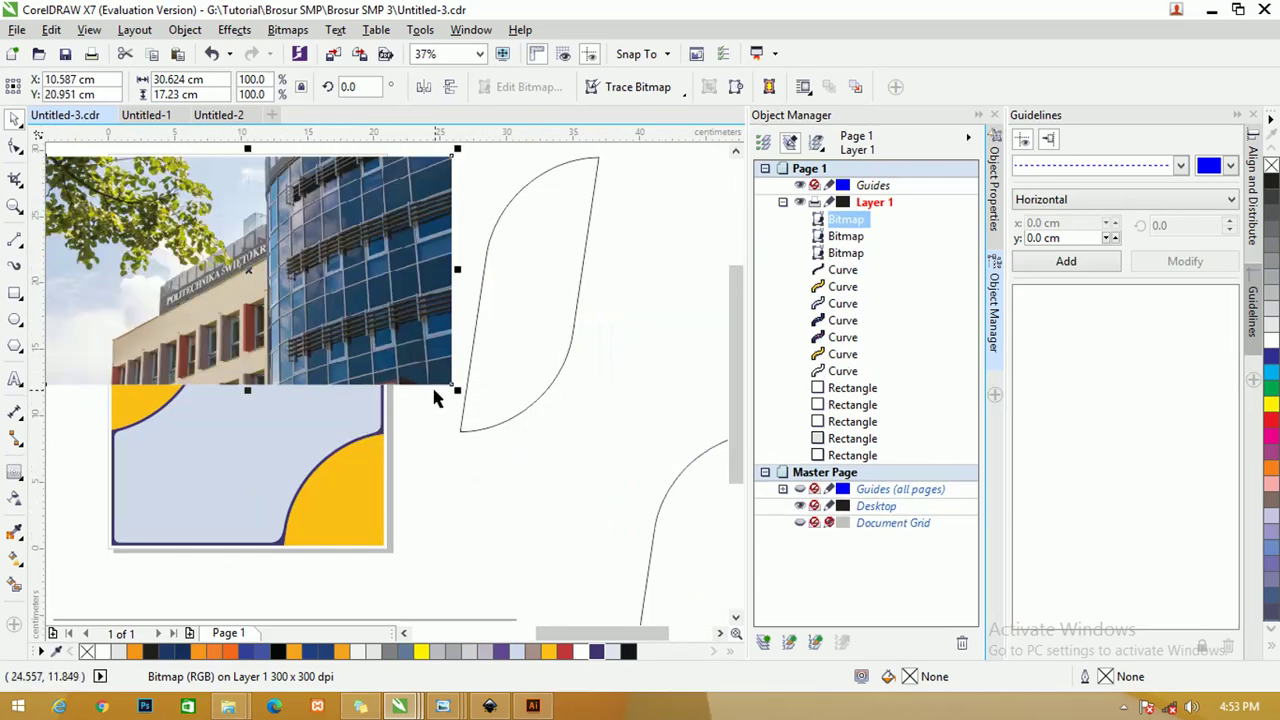
{"action": "left_click_drag", "start_coordinate": [330, 301], "coordinate": [328, 291]}
{"action": "right_click", "coordinate": [327, 291]}
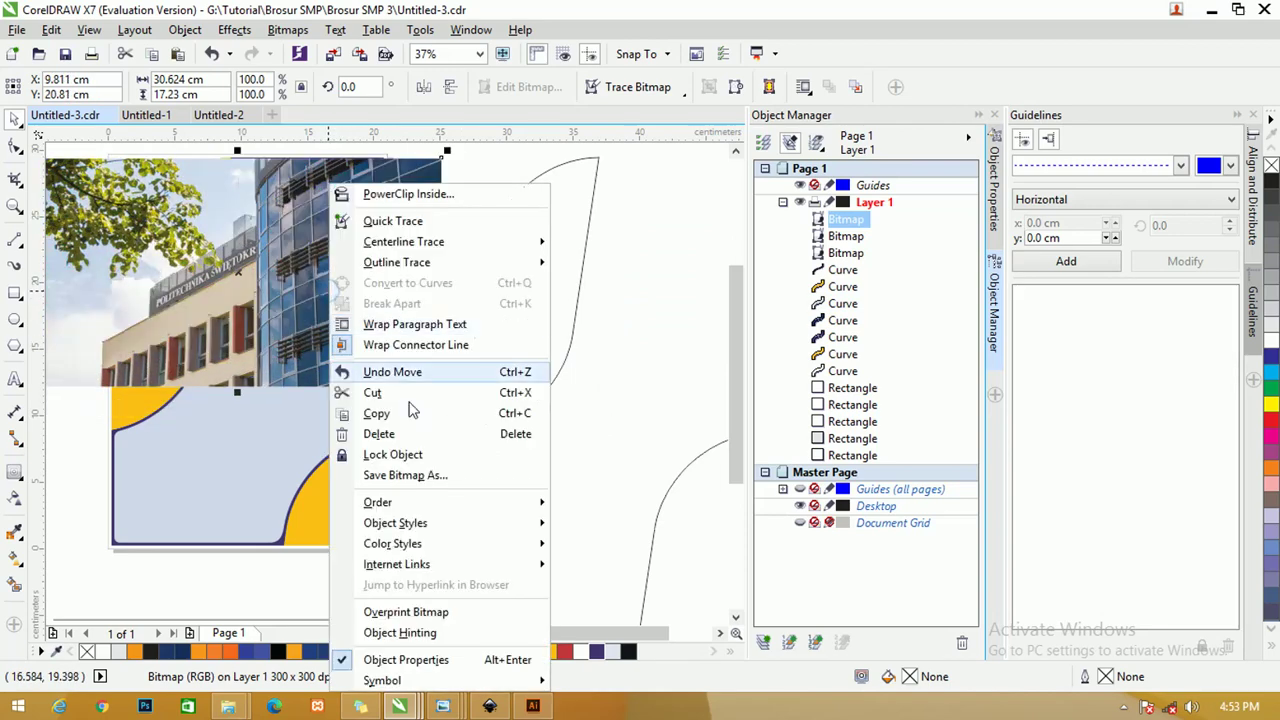
{"action": "mouse_move", "coordinate": [462, 504]}
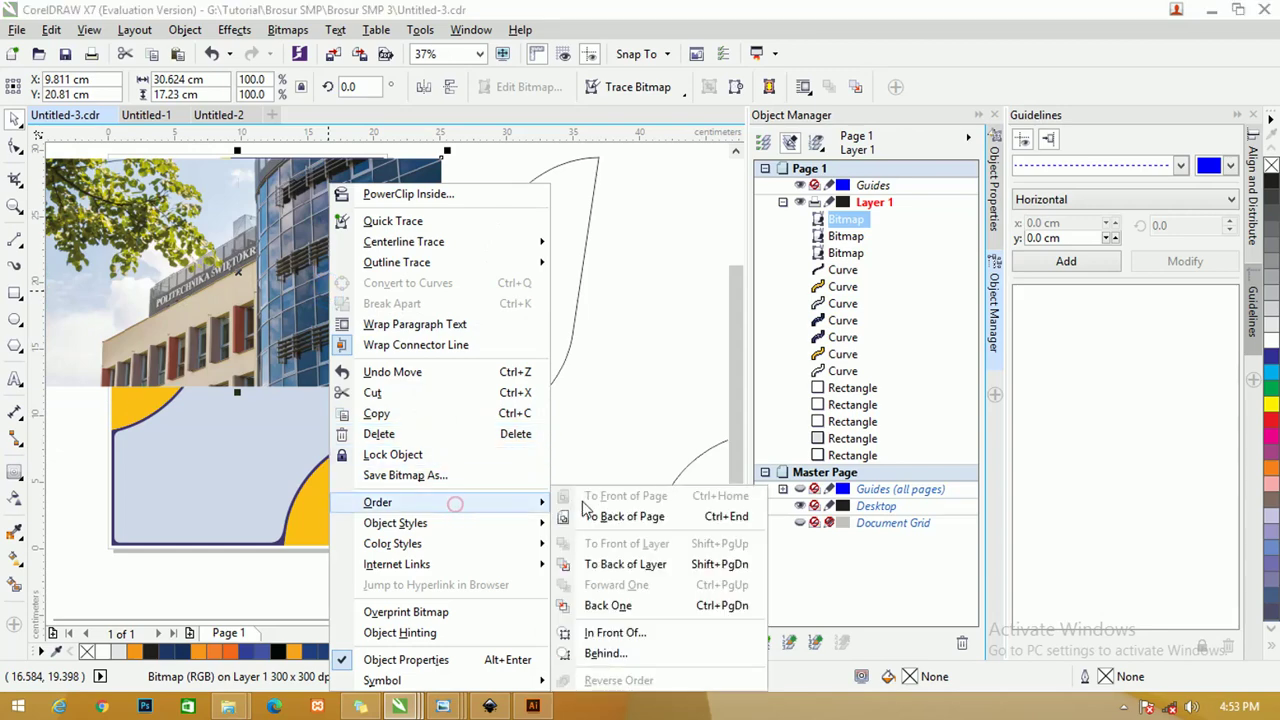
{"action": "left_click", "coordinate": [592, 516]}
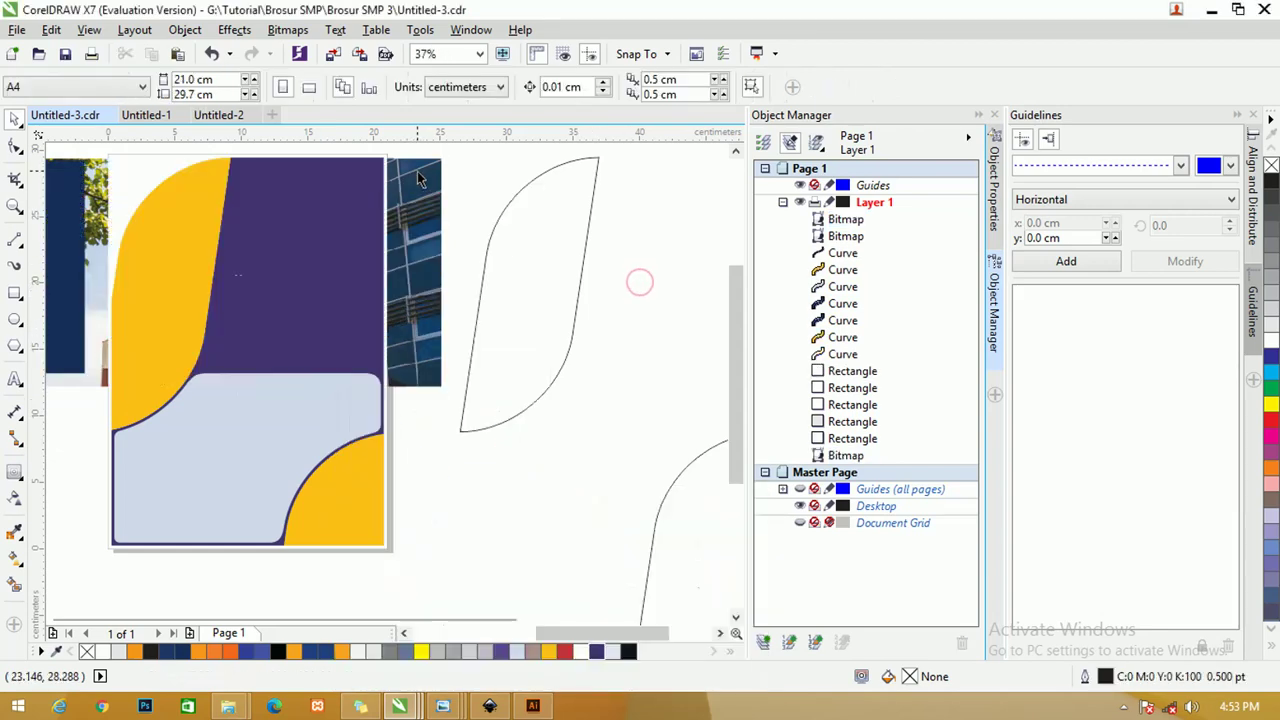
- Paste a copy of the dark purple background curve in place
{"action": "left_click", "coordinate": [298, 245]}
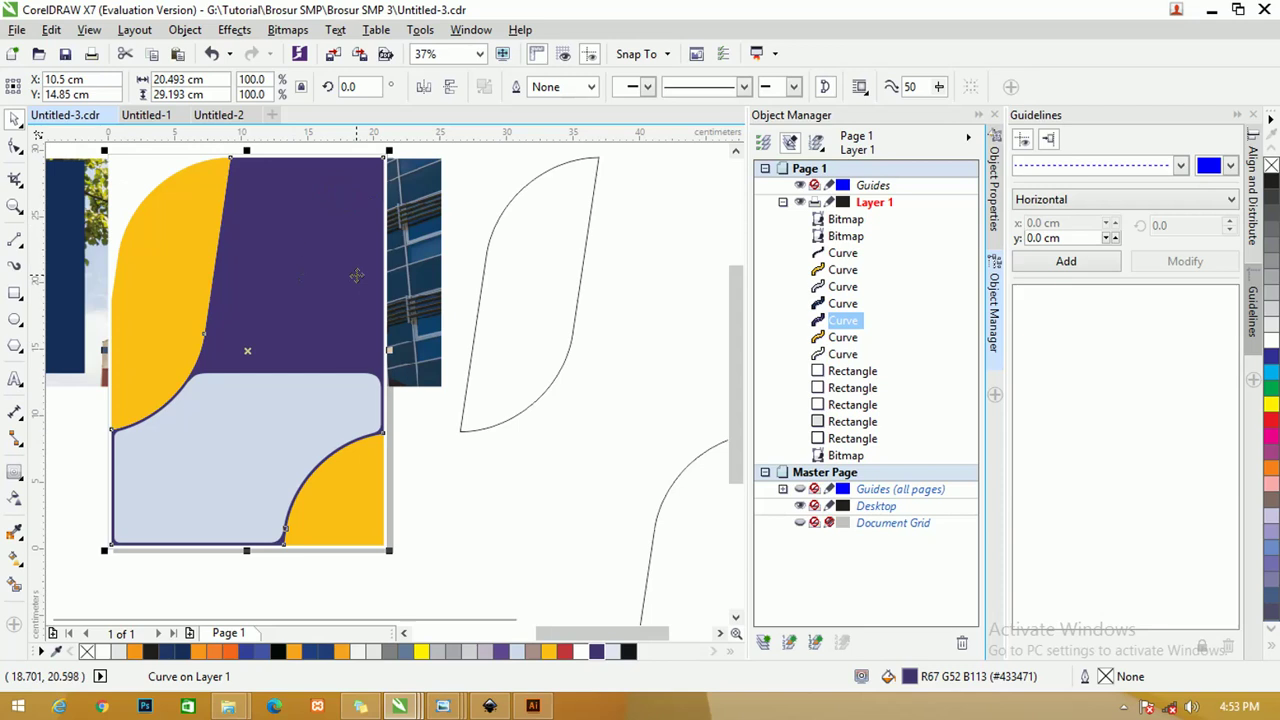
{"action": "key", "text": "ctrl+c"}
{"action": "key", "text": "ctrl+v"}
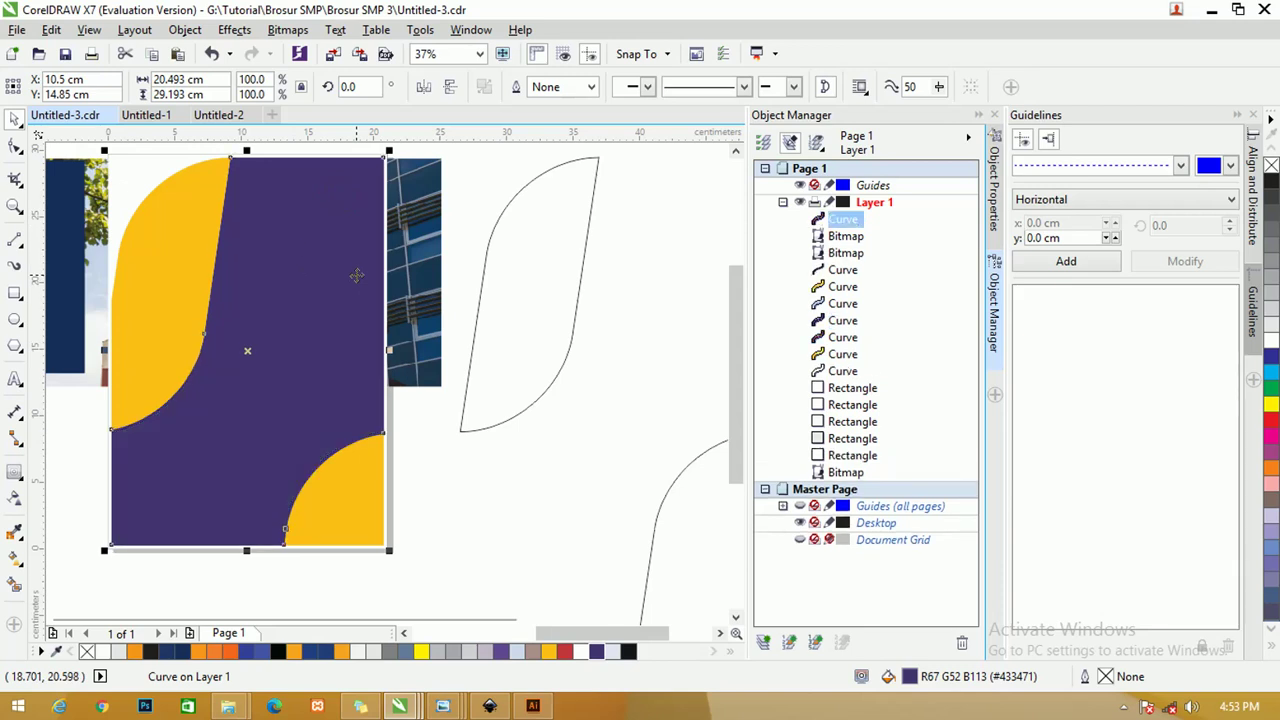
- PowerClip the building photo behind the page inside the pasted purple curve
{"action": "left_click", "coordinate": [471, 172]}
{"action": "left_click", "coordinate": [423, 171]}
{"action": "right_click", "coordinate": [426, 173]}
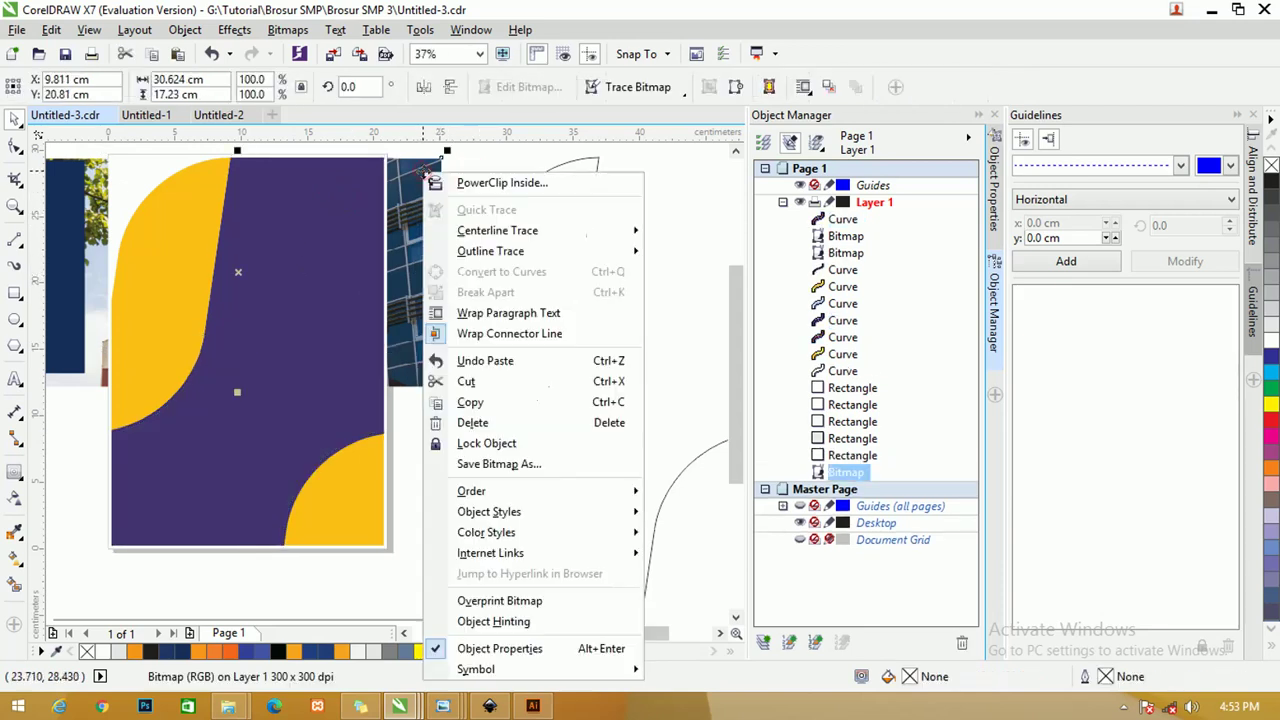
{"action": "left_click", "coordinate": [500, 183]}
{"action": "left_click", "coordinate": [280, 183]}
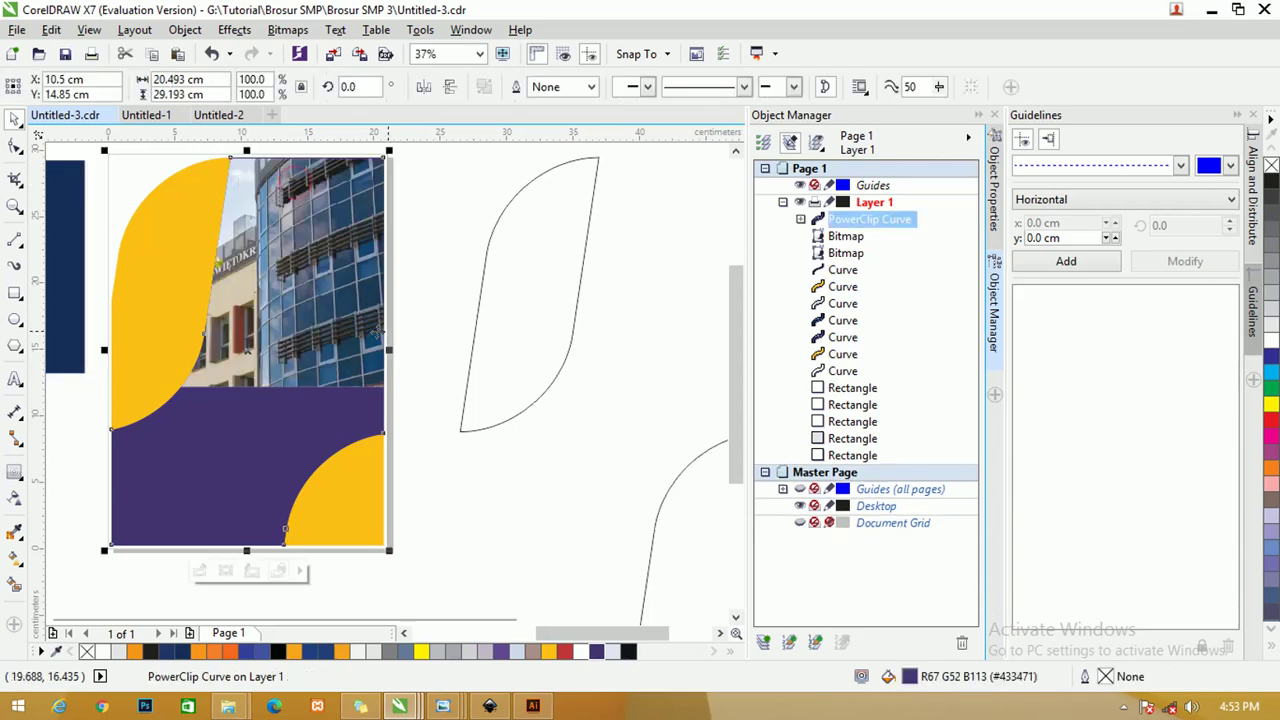
- Try bringing the pale blue panel and the golden lower corner leaf to the front, then undo the reordering
{"action": "left_click", "coordinate": [340, 260]}
{"action": "left_click_drag", "start_coordinate": [500, 597], "coordinate": [82, 309]}
{"action": "key", "text": "shift+Page_Up"}
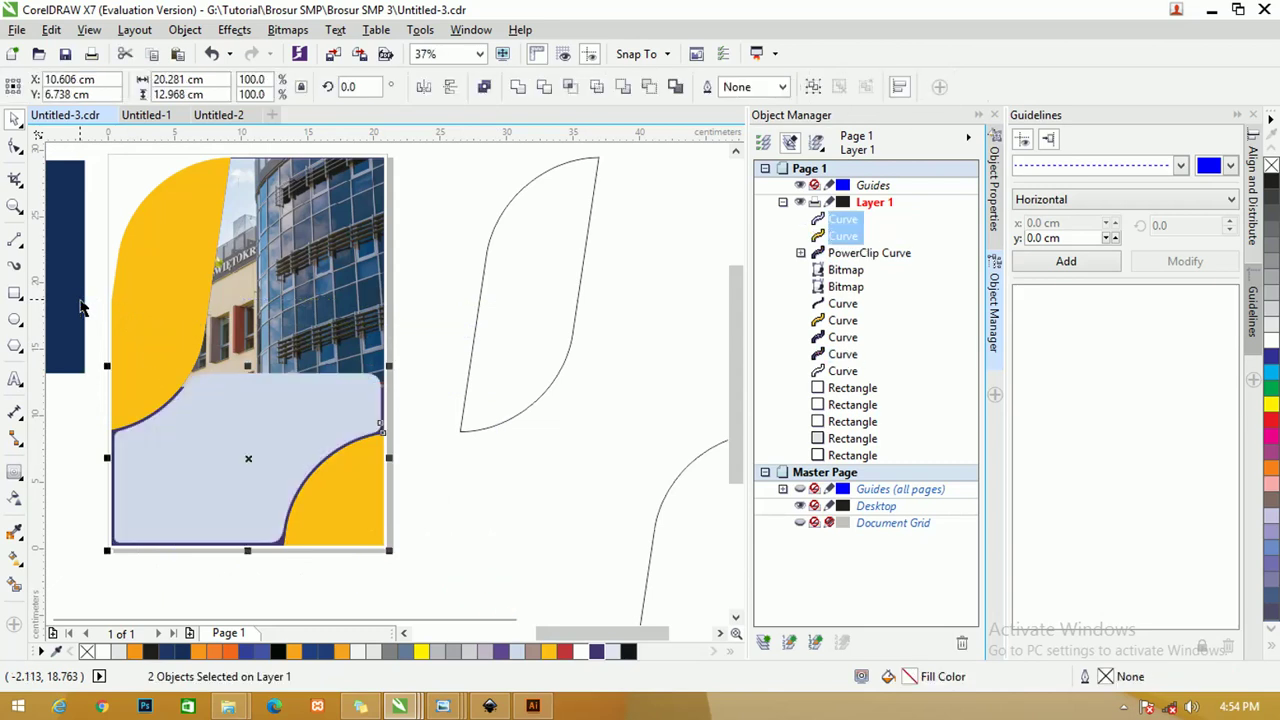
{"action": "left_click", "coordinate": [438, 243]}
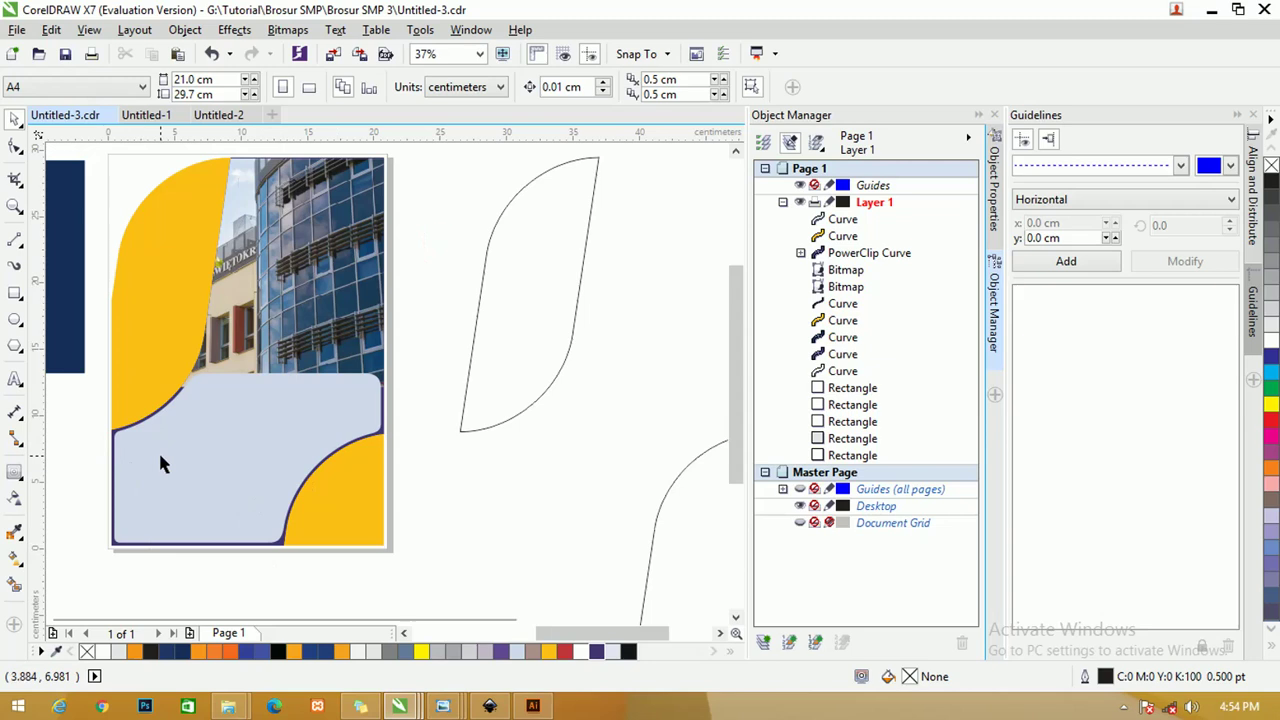
{"action": "key", "text": "ctrl+z"}
{"action": "left_click", "coordinate": [437, 432]}
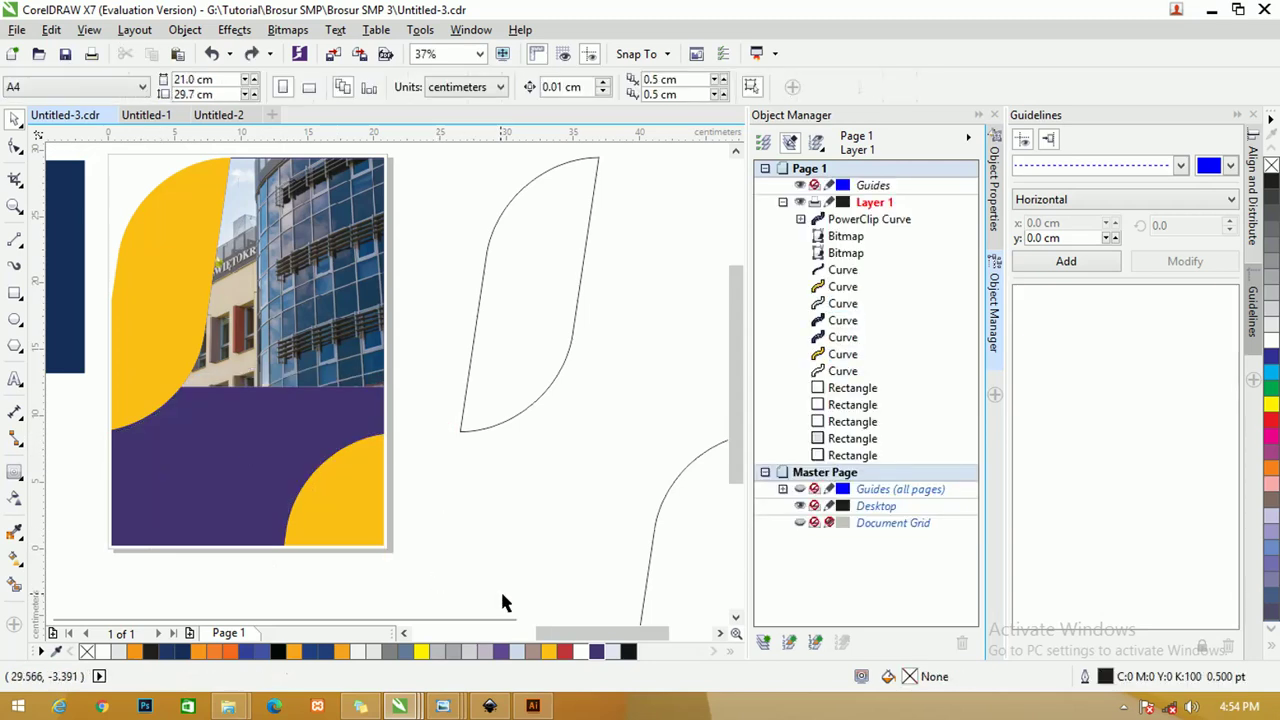
{"action": "left_click_drag", "start_coordinate": [522, 598], "coordinate": [125, 277]}
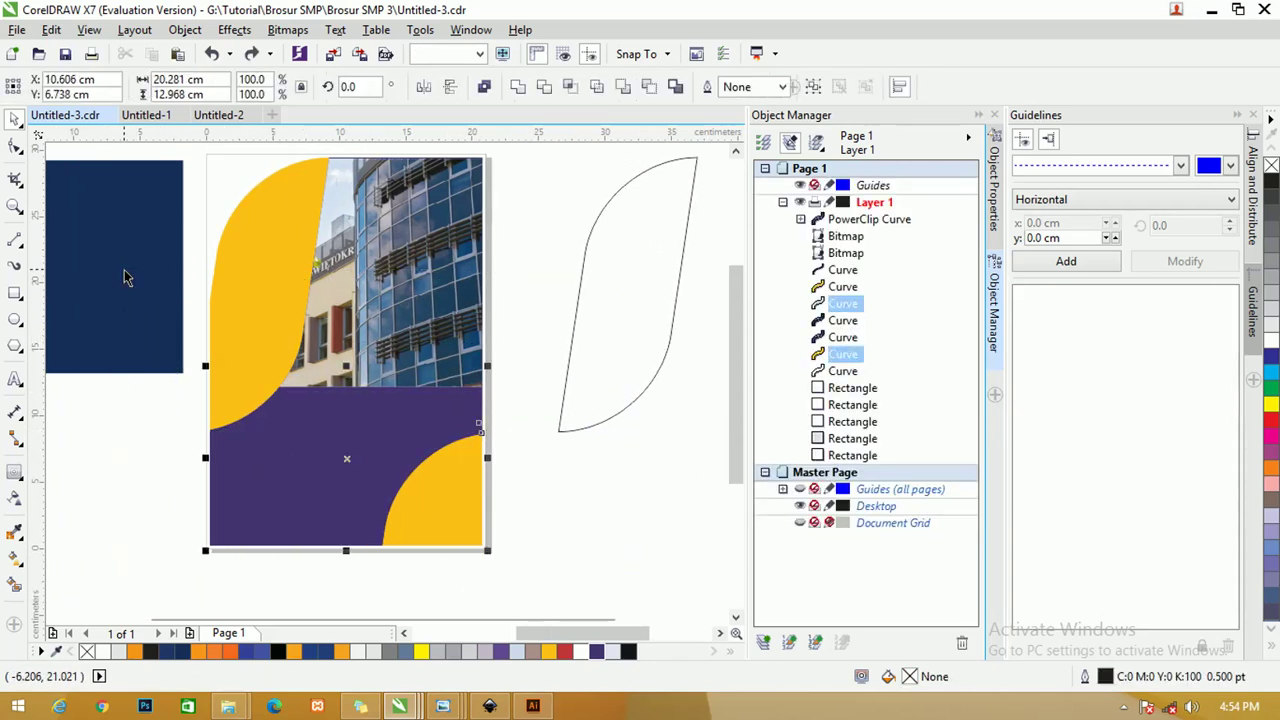
{"action": "left_click", "coordinate": [430, 418], "text": "shift"}
{"action": "left_click_drag", "start_coordinate": [430, 418], "coordinate": [376, 410]}
{"action": "key", "text": "Escape"}
{"action": "left_click", "coordinate": [521, 447]}
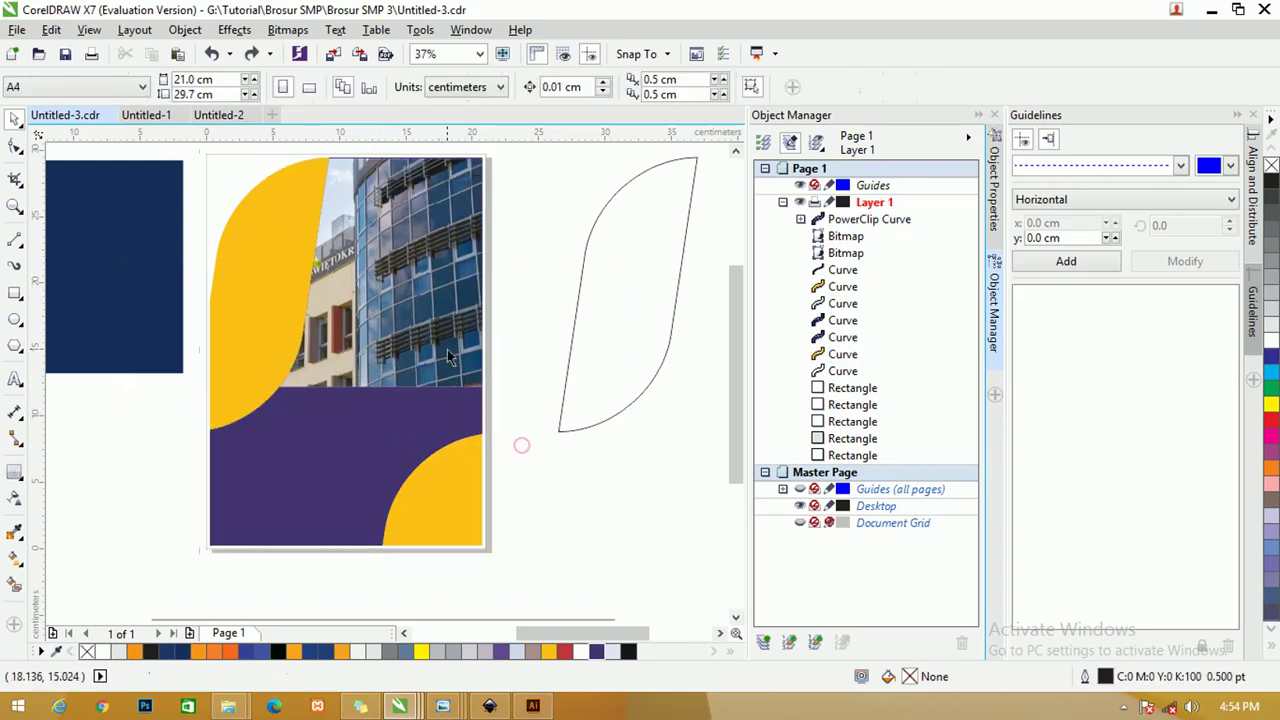
{"action": "left_click", "coordinate": [12, 148]}
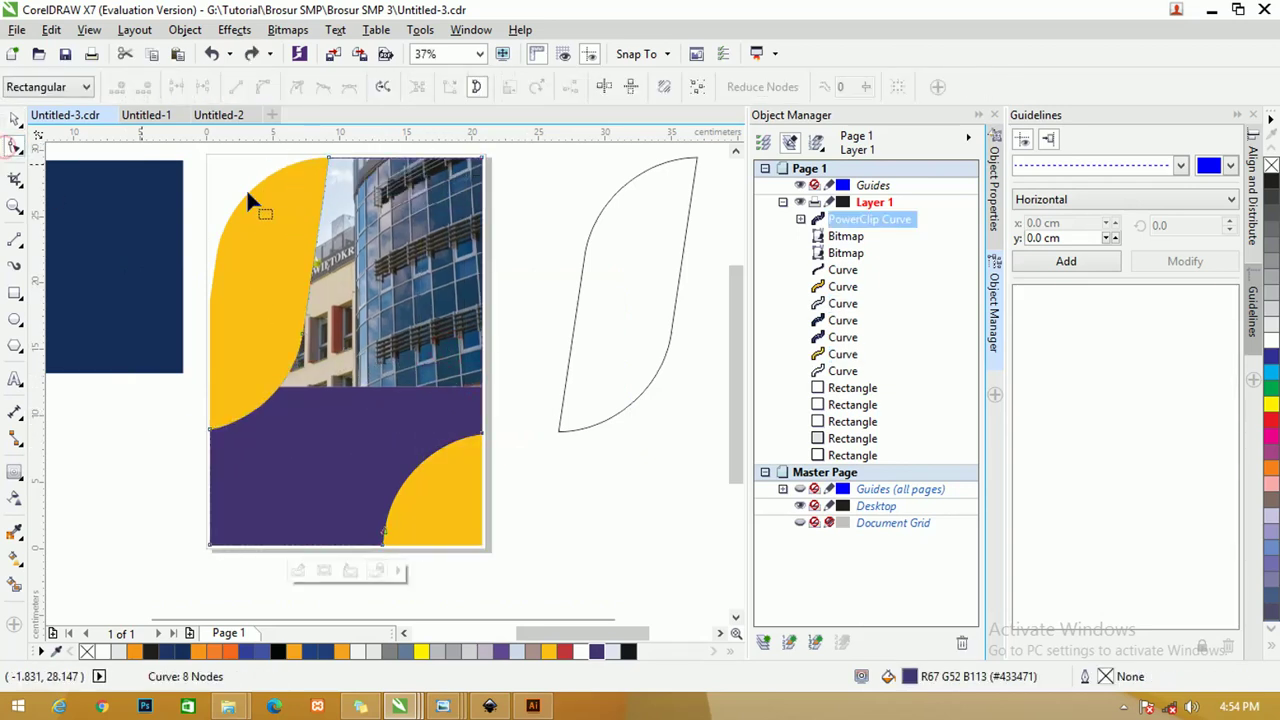
{"action": "left_click", "coordinate": [14, 117]}
{"action": "left_click", "coordinate": [535, 232]}
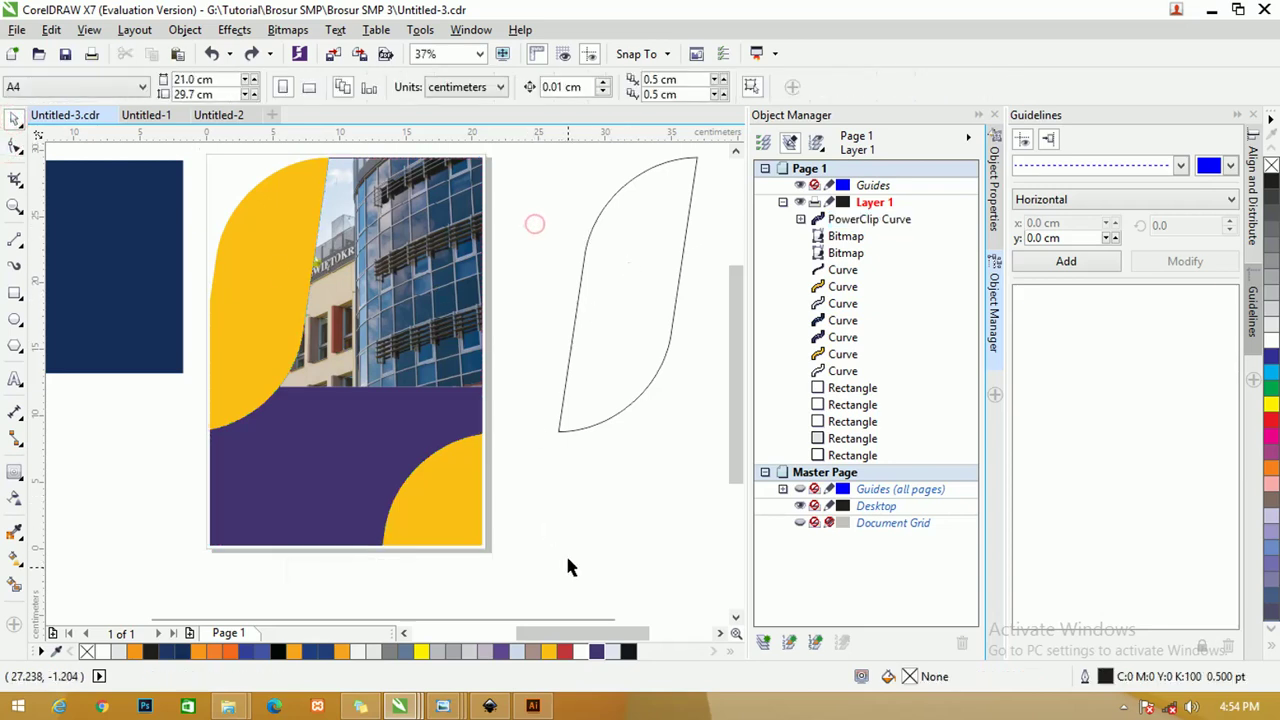
- Bring the pale blue panel and the golden lower corner leaf in front of the PowerClip photo shape
{"action": "left_click_drag", "start_coordinate": [548, 577], "coordinate": [128, 345]}
{"action": "key", "text": "shift+Page_Up"}
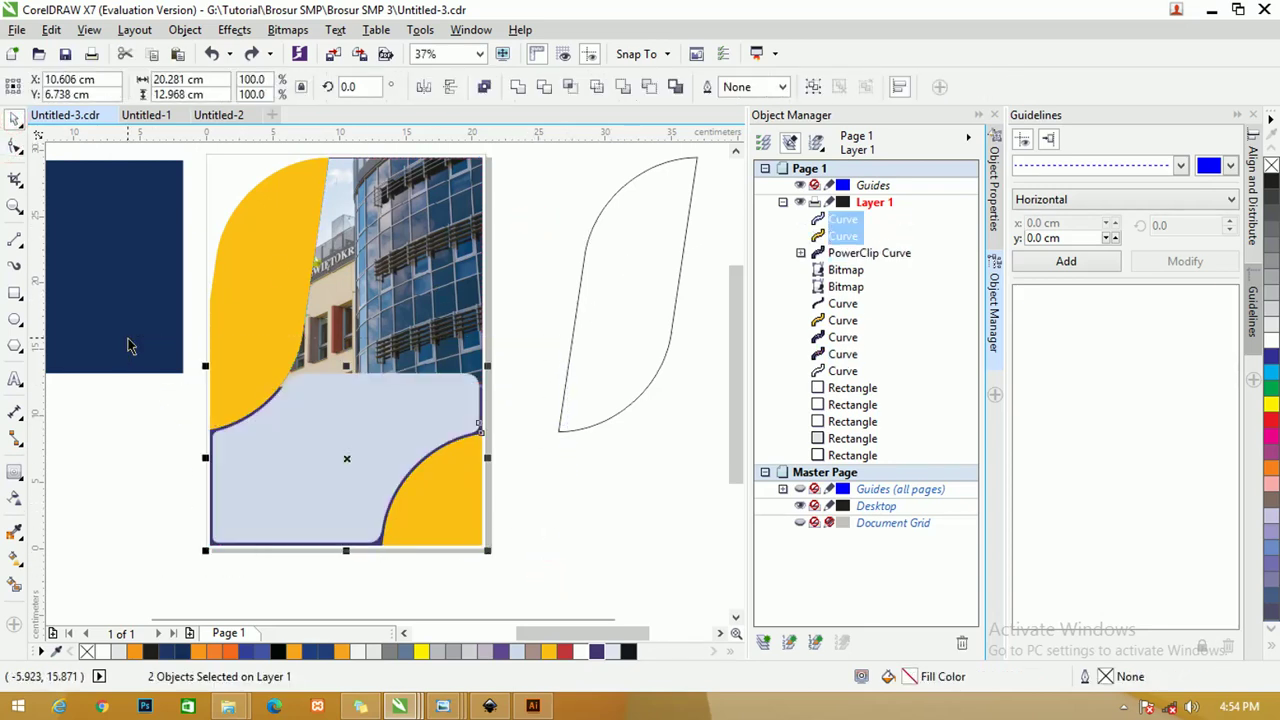
- Move the PowerClip photo shape backward step by step to the bottom of the layer's stacking order
{"action": "left_click", "coordinate": [439, 262]}
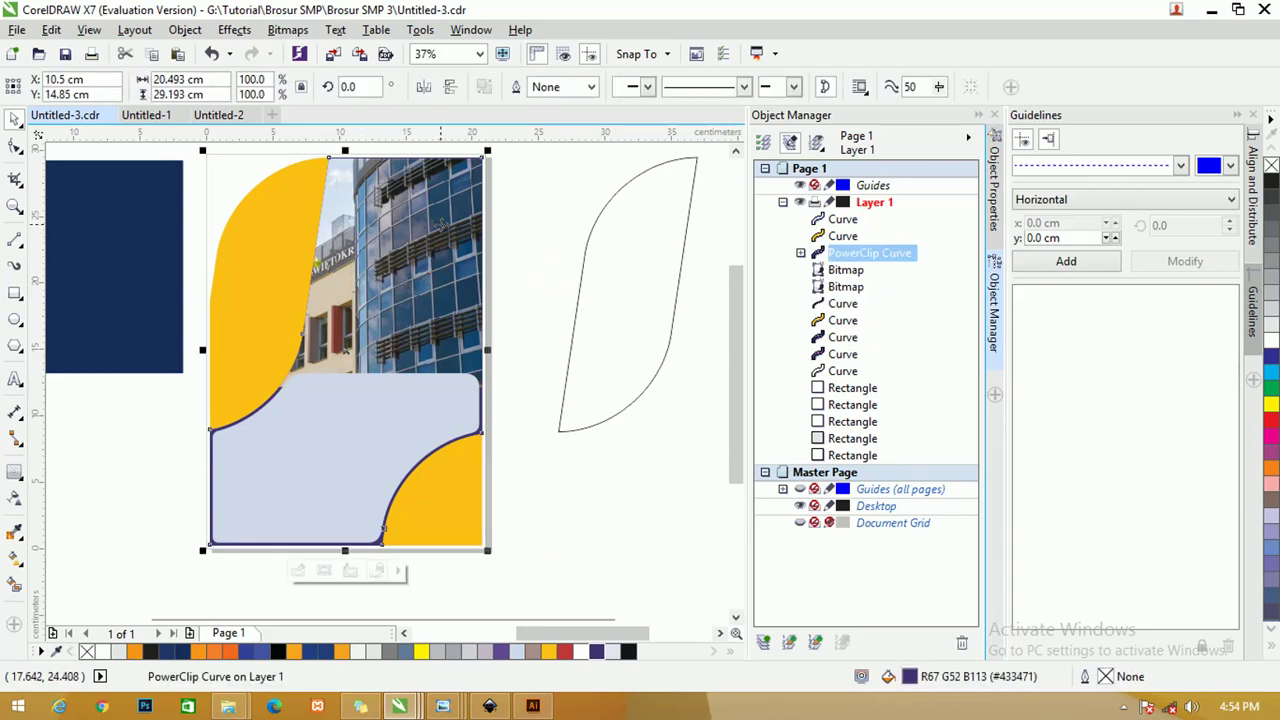
{"action": "key", "text": "ctrl+Page_Down"}
{"action": "key", "text": "ctrl+Page_Down"}
{"action": "key", "text": "ctrl+Page_Down"}
{"action": "key", "text": "ctrl+Page_Down"}
{"action": "key", "text": "ctrl+Page_Down"}
{"action": "key", "text": "ctrl+Page_Down"}
{"action": "key", "text": "ctrl+Page_Down"}
{"action": "key", "text": "ctrl+Page_Down"}
{"action": "key", "text": "ctrl+Page_Down"}
{"action": "key", "text": "ctrl+Page_Down"}
{"action": "key", "text": "ctrl+Page_Down"}
{"action": "key", "text": "ctrl+Page_Down"}
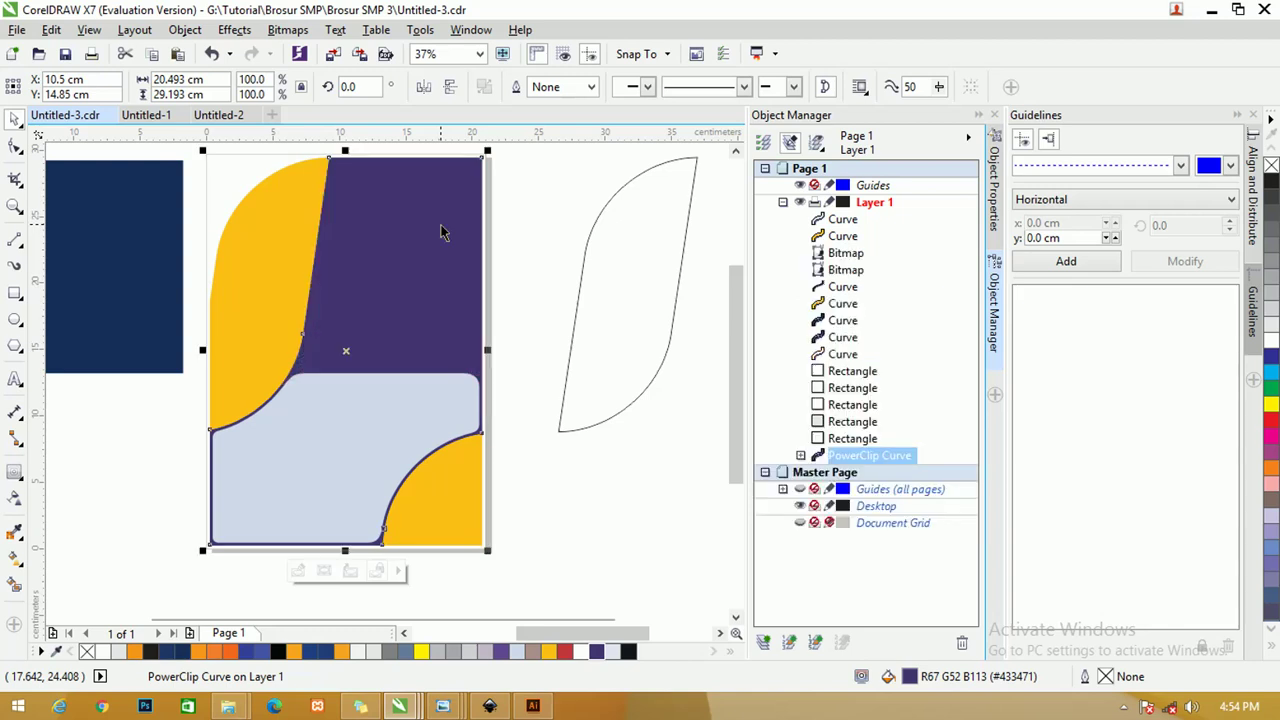
- Try moving the plain purple curve aside to expose what lies behind it, then undo the move
{"action": "left_click", "coordinate": [429, 242]}
{"action": "left_click_drag", "start_coordinate": [429, 242], "coordinate": [500, 255]}
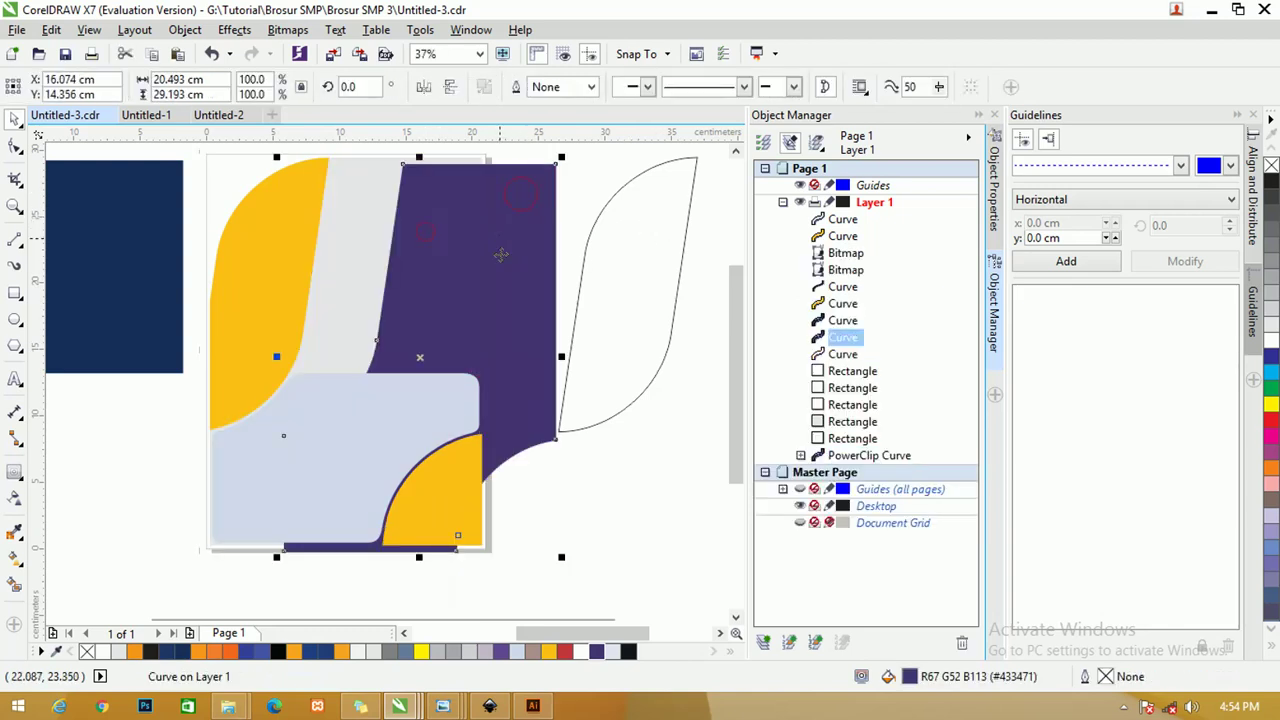
{"action": "key", "text": "ctrl+z"}
- Undo the last few backward moves of the PowerClip photo shape so it sits above the lowest rectangles
{"action": "key", "text": "ctrl+z"}
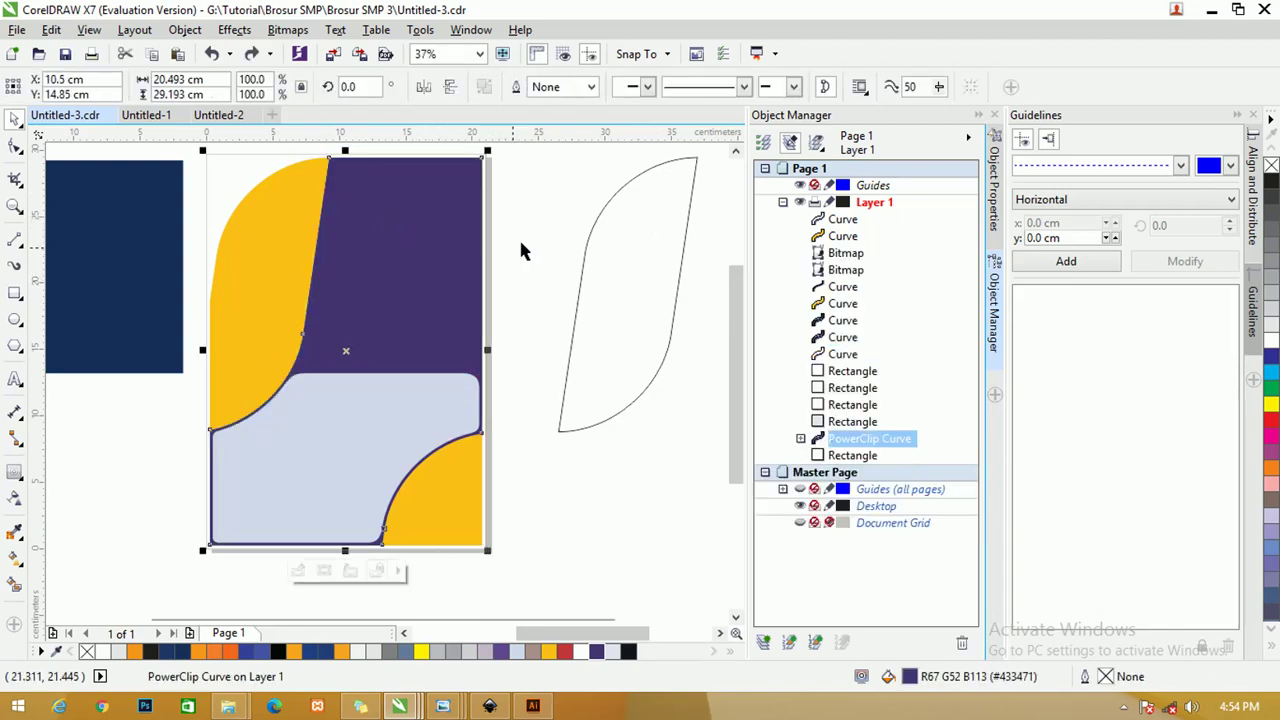
{"action": "left_click", "coordinate": [521, 238]}
{"action": "key", "text": "ctrl+shift+z"}
{"action": "key", "text": "ctrl+z"}
{"action": "key", "text": "ctrl+z"}
{"action": "key", "text": "ctrl+z"}
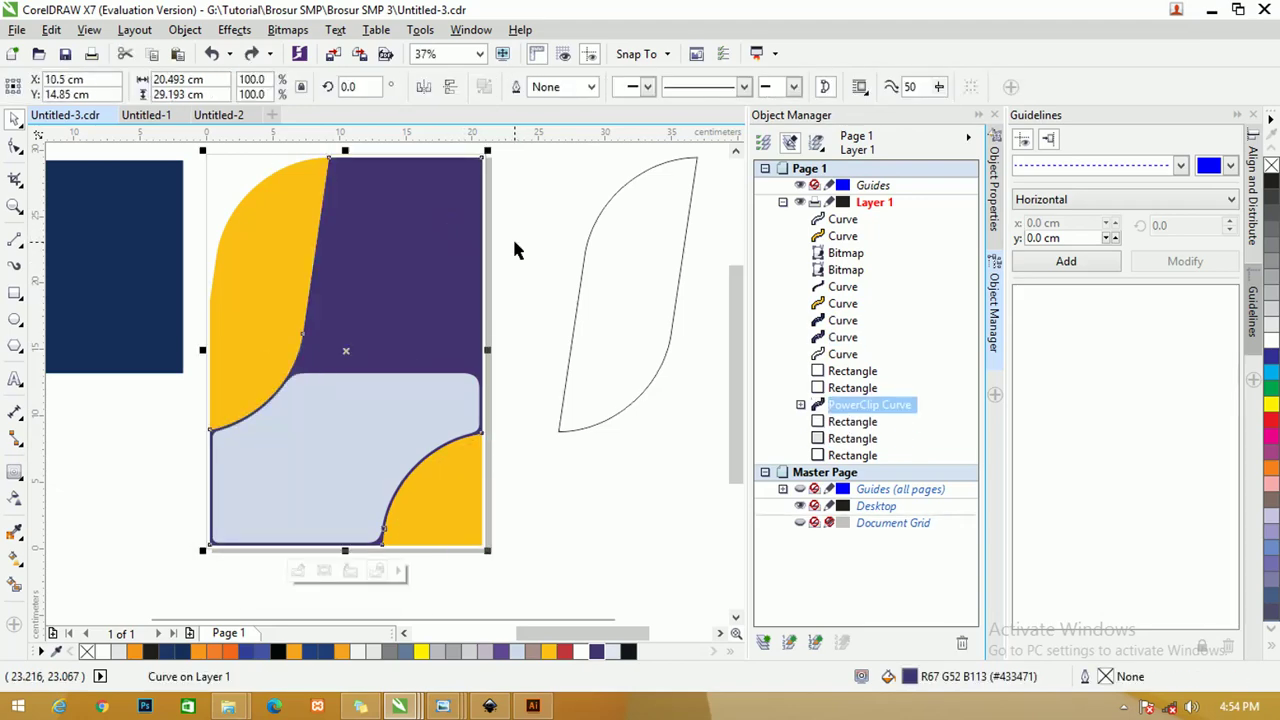
- Shift the plain purple curve sideways to check the photo behind it, then undo the shift
{"action": "mouse_move", "coordinate": [405, 237]}
{"action": "left_mouse_down"}
{"action": "mouse_move", "coordinate": [357, 237]}
{"action": "mouse_move", "coordinate": [380, 240]}
{"action": "left_mouse_up"}
{"action": "left_click", "coordinate": [535, 233]}
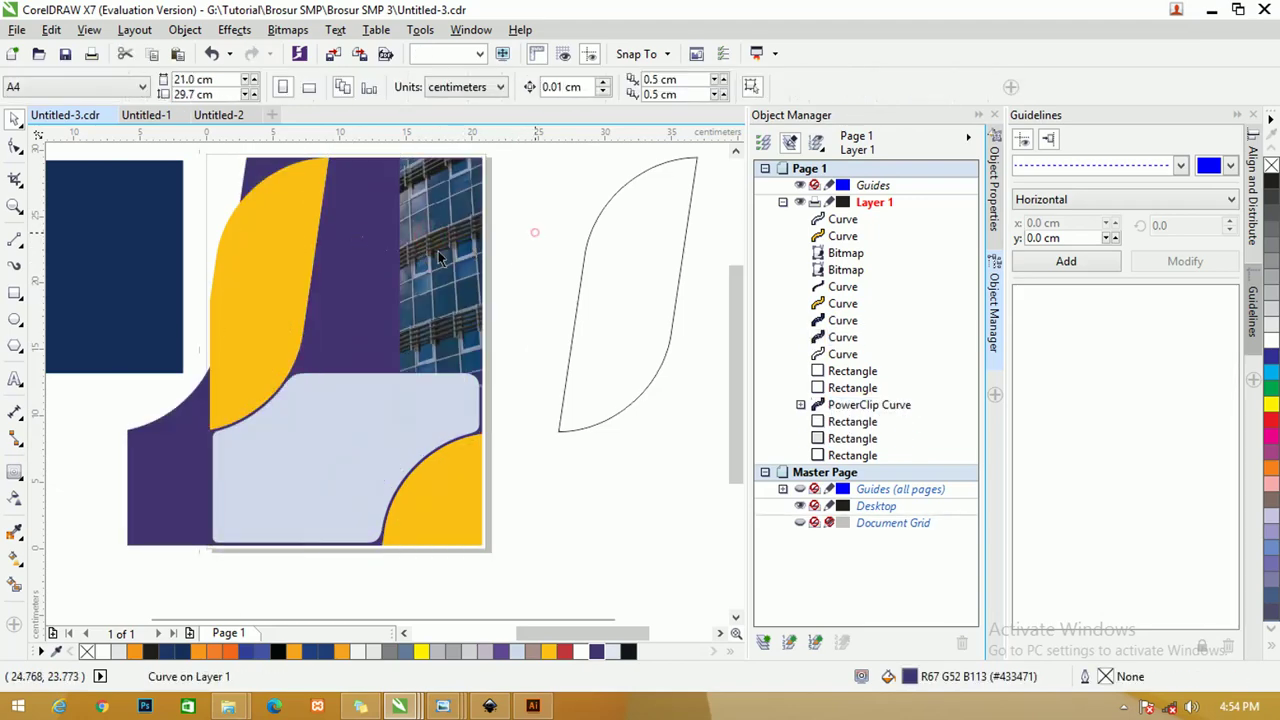
{"action": "left_click", "coordinate": [390, 237]}
{"action": "scroll", "coordinate": [395, 230], "scroll_direction": "up", "scroll_amount": 3}
{"action": "scroll", "coordinate": [360, 220], "scroll_direction": "down", "scroll_amount": 3}
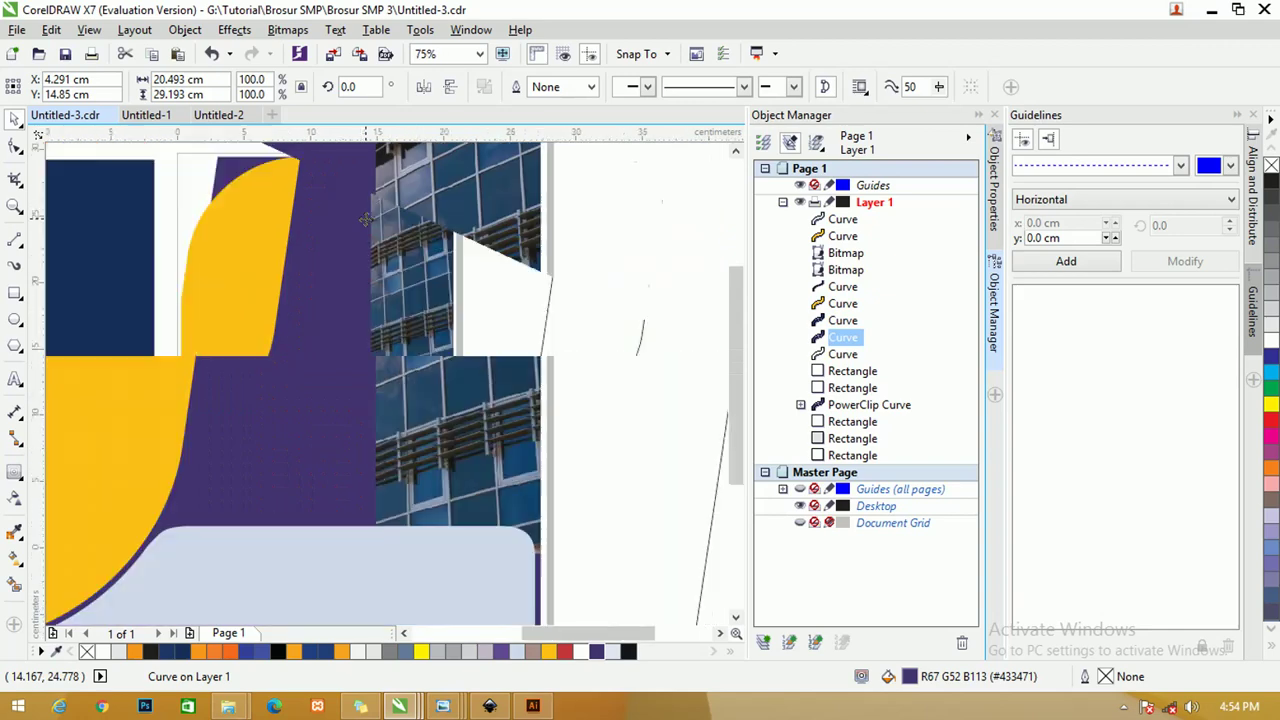
{"action": "left_click_drag", "start_coordinate": [421, 229], "coordinate": [495, 253]}
{"action": "left_click", "coordinate": [522, 209]}
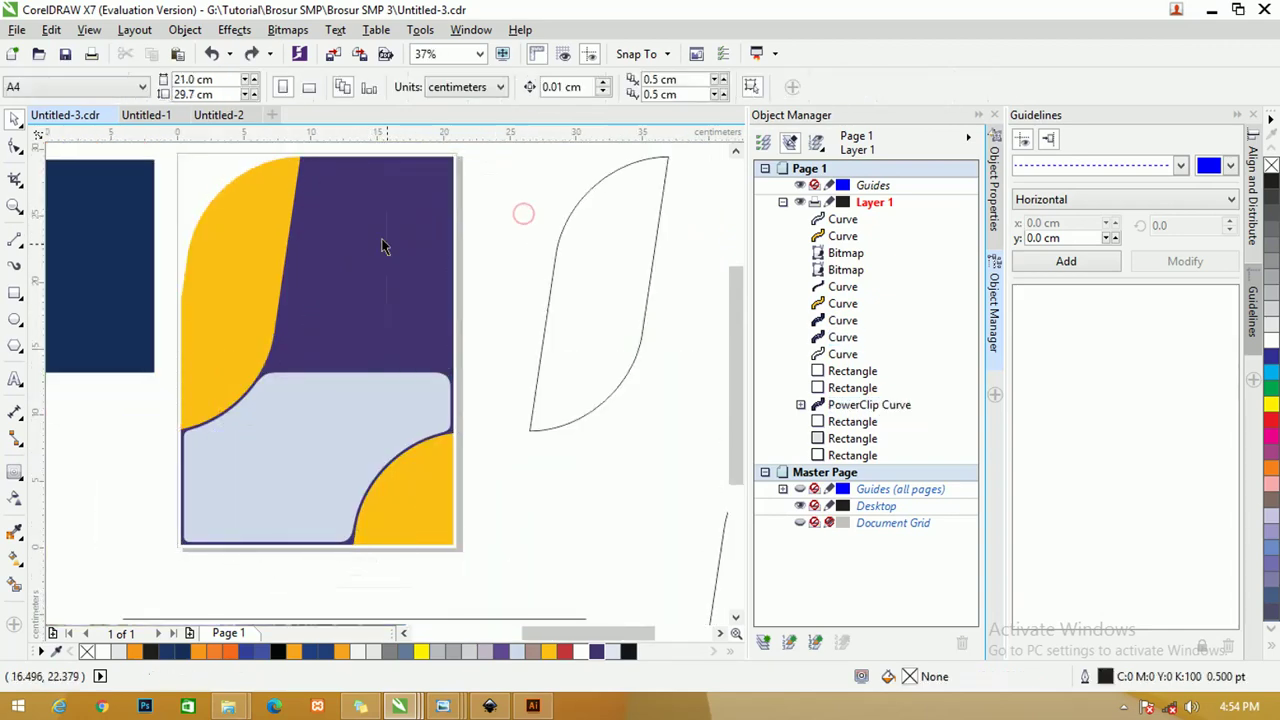
- Apply a linear transparency running from the upper part of the purple background curve down into the pale panel, with the end node's transparency at 0
{"action": "left_click", "coordinate": [376, 208]}
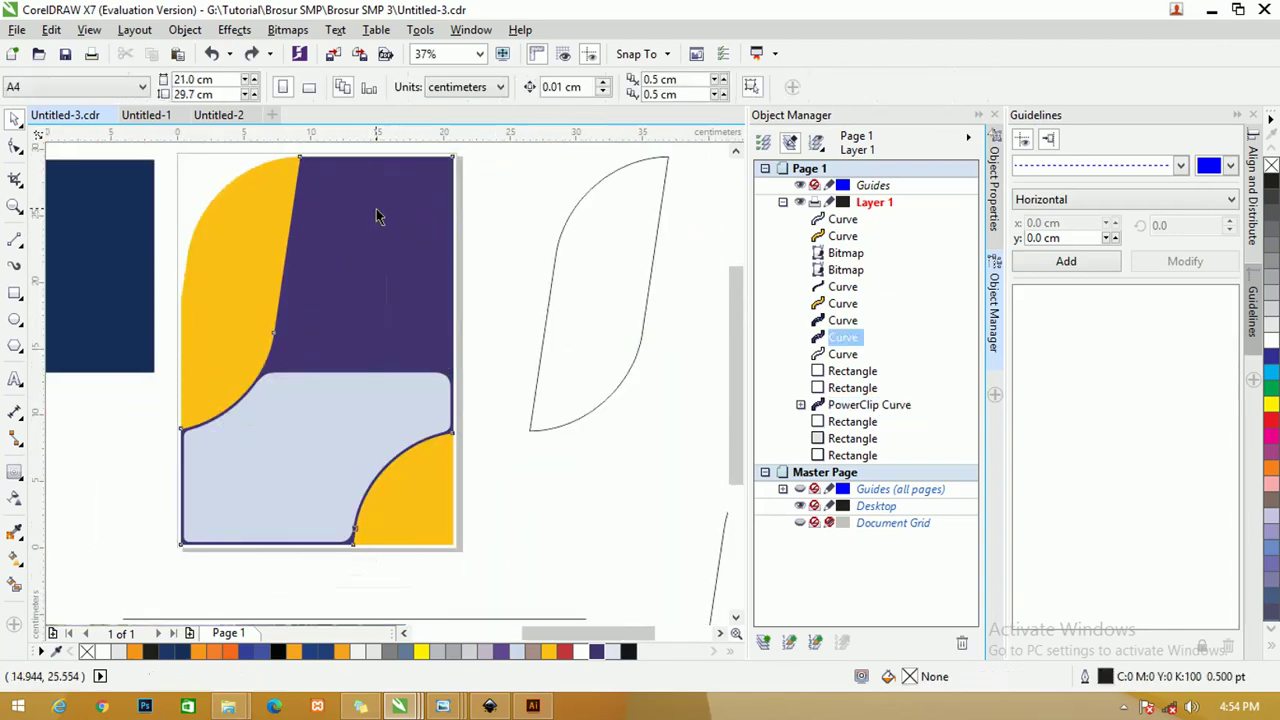
{"action": "left_click", "coordinate": [18, 497]}
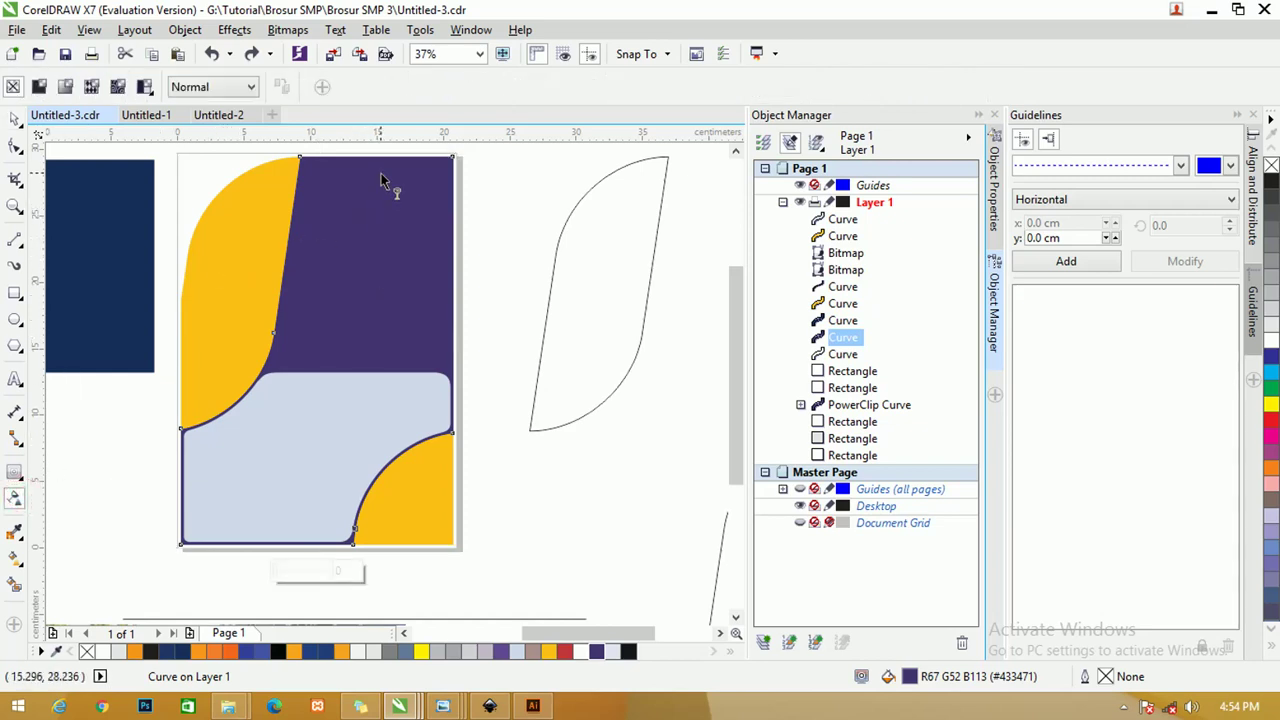
{"action": "left_click_drag", "start_coordinate": [376, 158], "coordinate": [354, 462]}
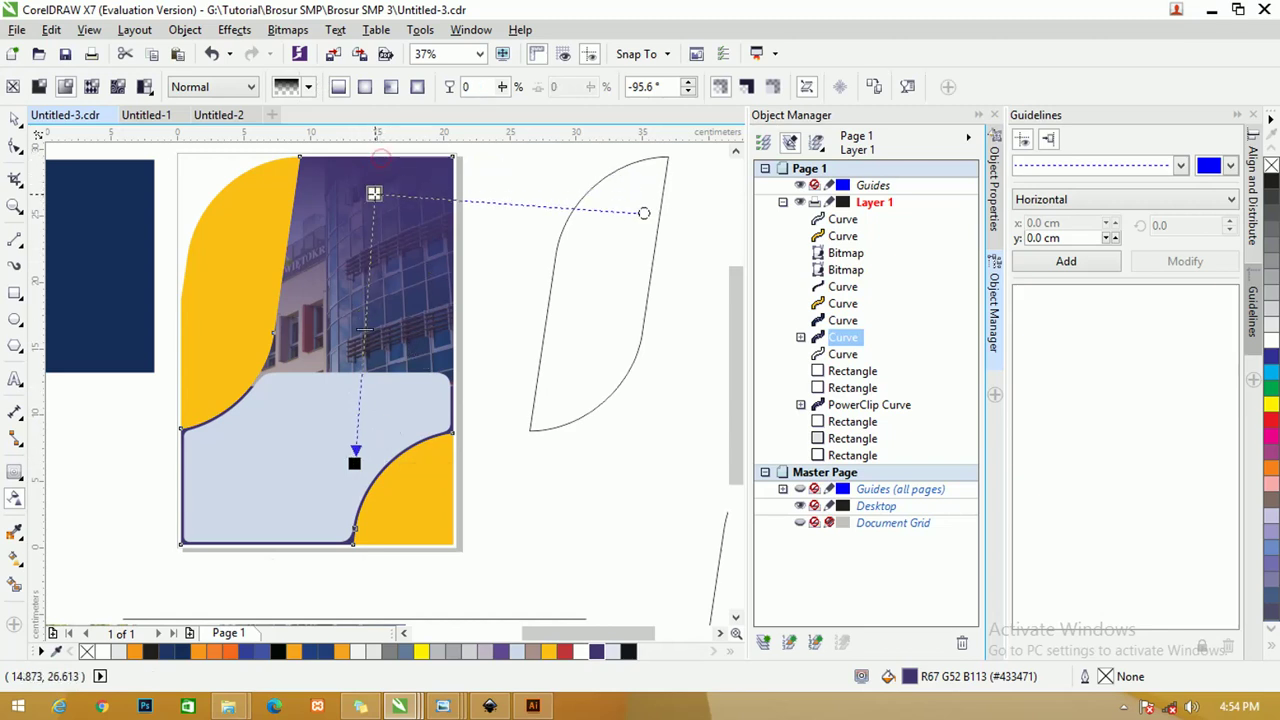
{"action": "left_click_drag", "start_coordinate": [375, 157], "coordinate": [374, 193]}
{"action": "left_click", "coordinate": [354, 462]}
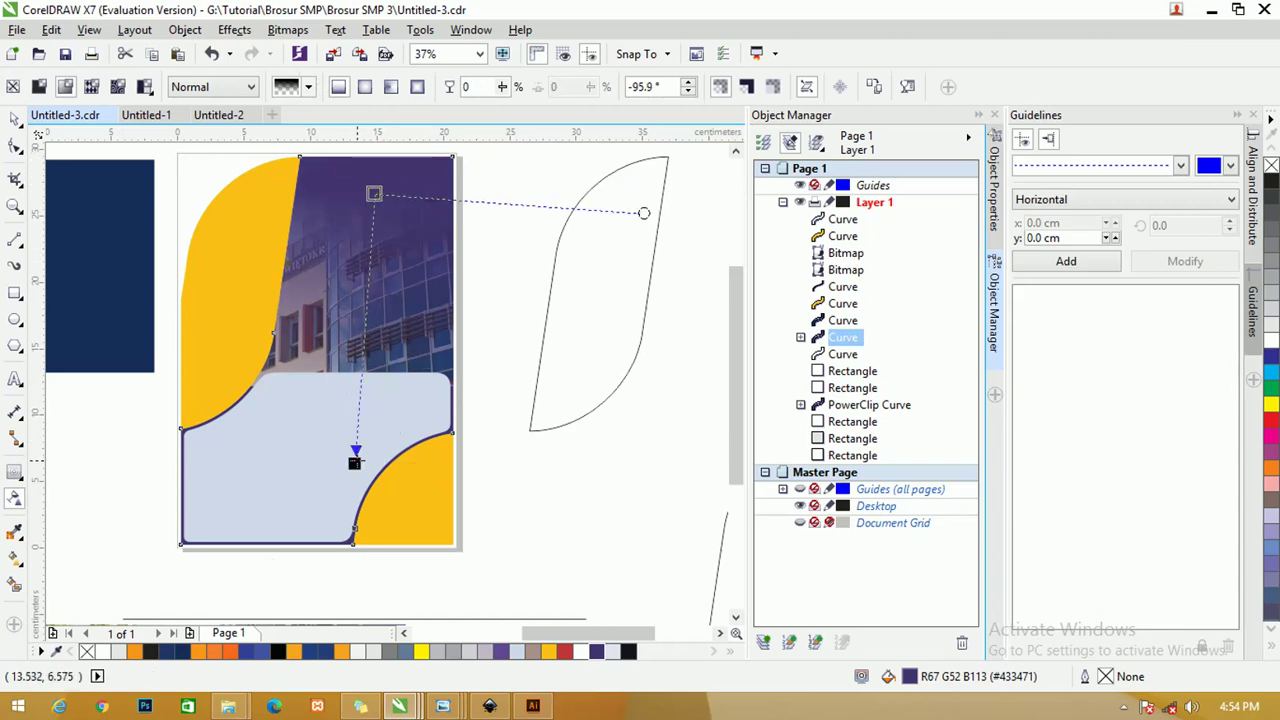
{"action": "left_click_drag", "start_coordinate": [438, 459], "coordinate": [420, 459]}
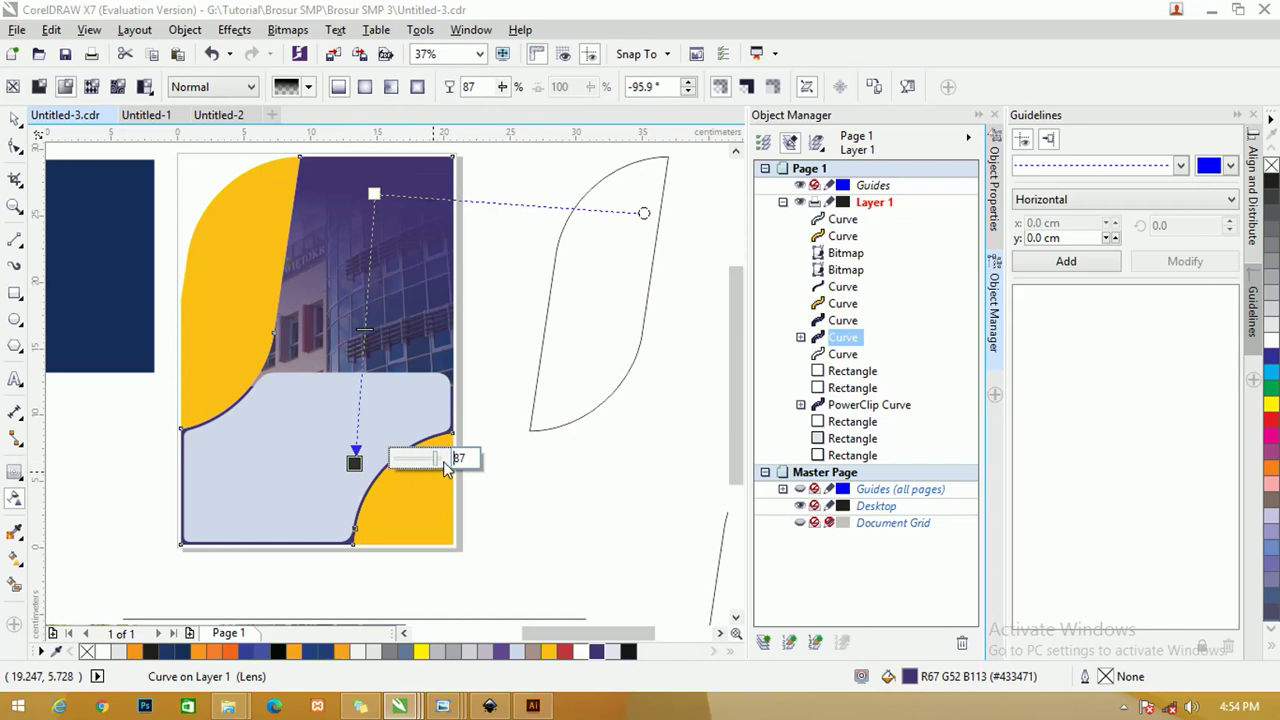
{"action": "left_click", "coordinate": [390, 460]}
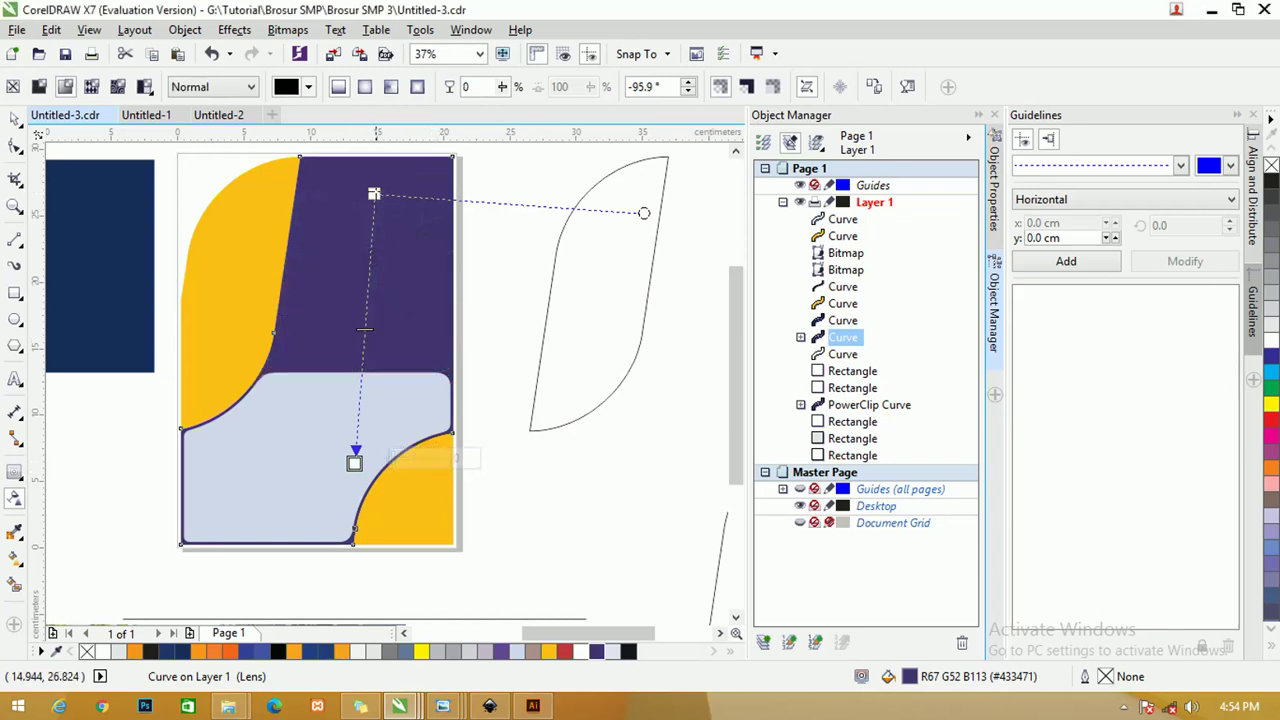
- Lower the transparency's start node, set it to 17, and angle the end node toward the pale panel's lower-left area
{"action": "left_click_drag", "start_coordinate": [374, 193], "coordinate": [374, 222]}
{"action": "left_click", "coordinate": [425, 219]}
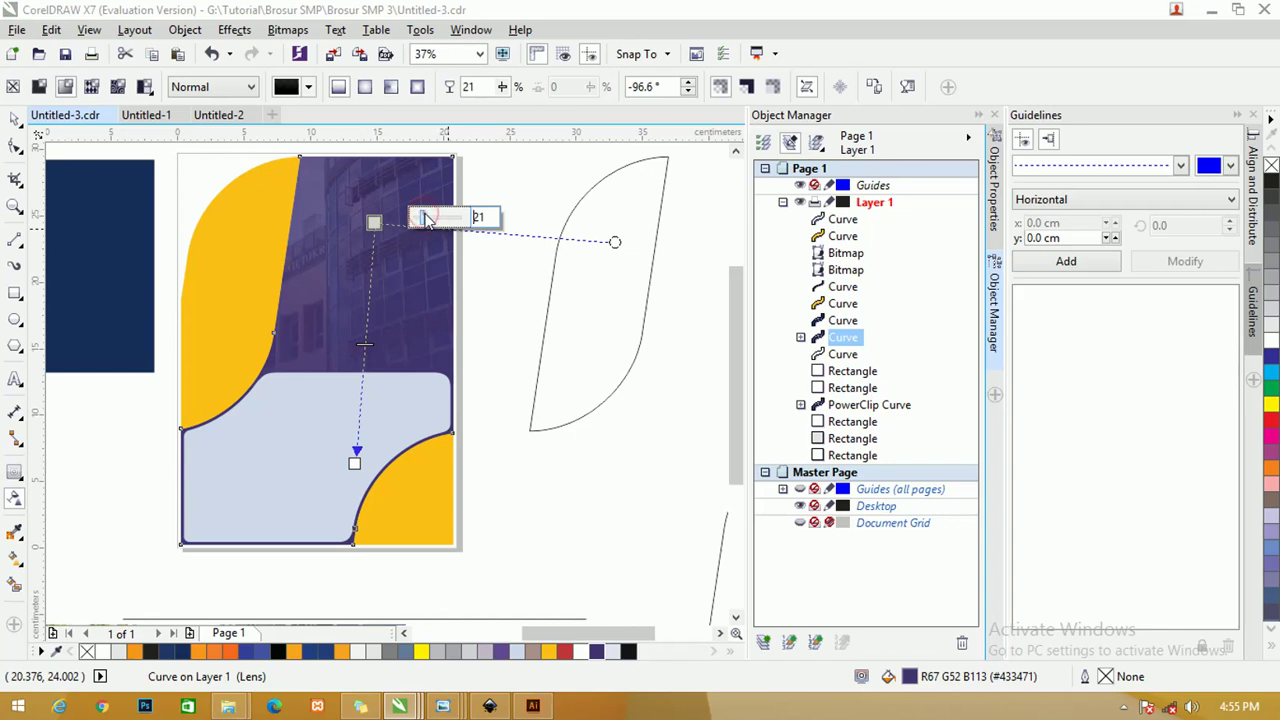
{"action": "left_click_drag", "start_coordinate": [354, 462], "coordinate": [284, 486]}
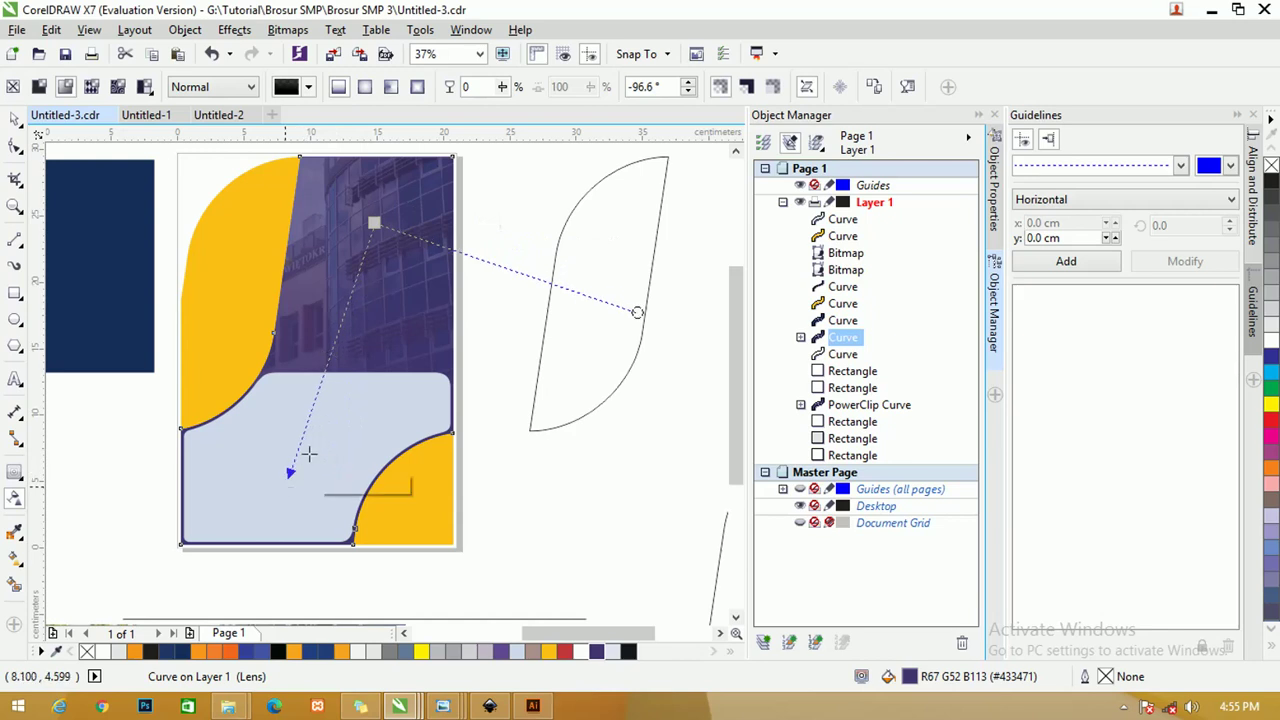
{"action": "left_click", "coordinate": [373, 222]}
{"action": "left_click", "coordinate": [420, 221]}
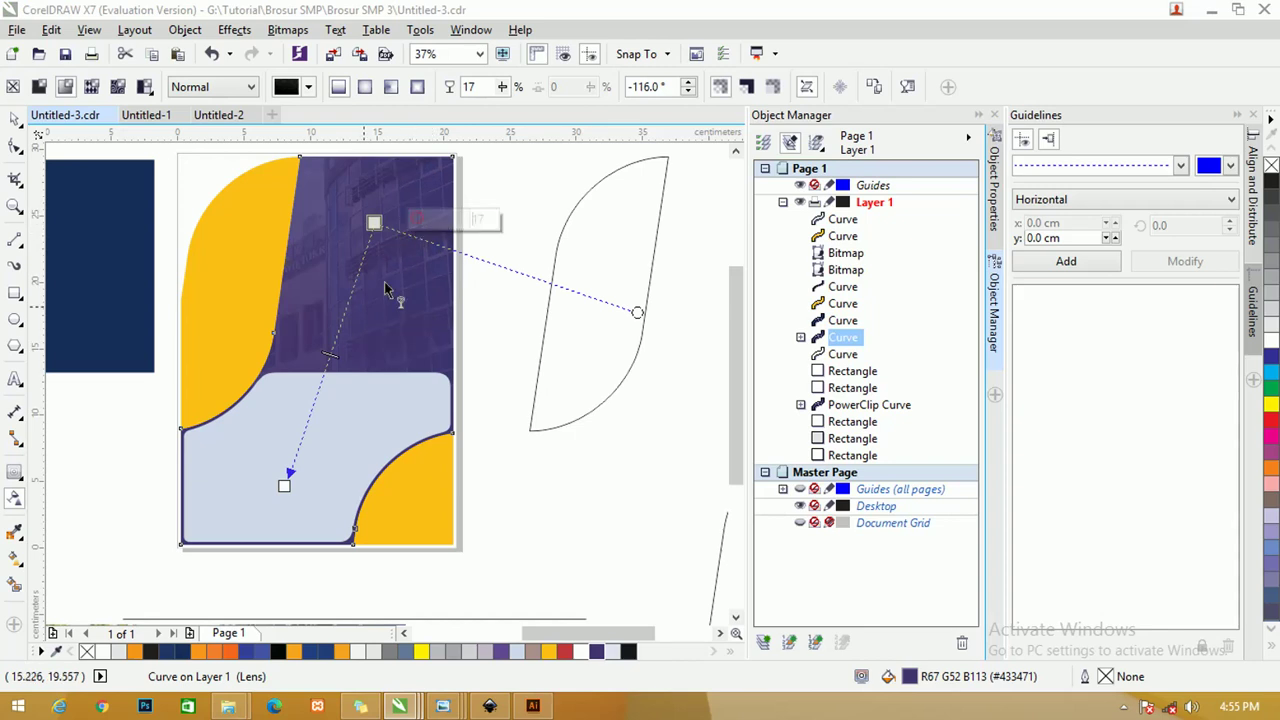
- Add an intermediate transparency node with value 0 at the pale panel's upper edge, and lower the start node to the middle of the photo
{"action": "double_click", "coordinate": [341, 317]}
{"action": "mouse_move", "coordinate": [341, 317]}
{"action": "left_mouse_down"}
{"action": "mouse_move", "coordinate": [357, 274]}
{"action": "mouse_move", "coordinate": [346, 345]}
{"action": "mouse_move", "coordinate": [334, 339]}
{"action": "left_mouse_up"}
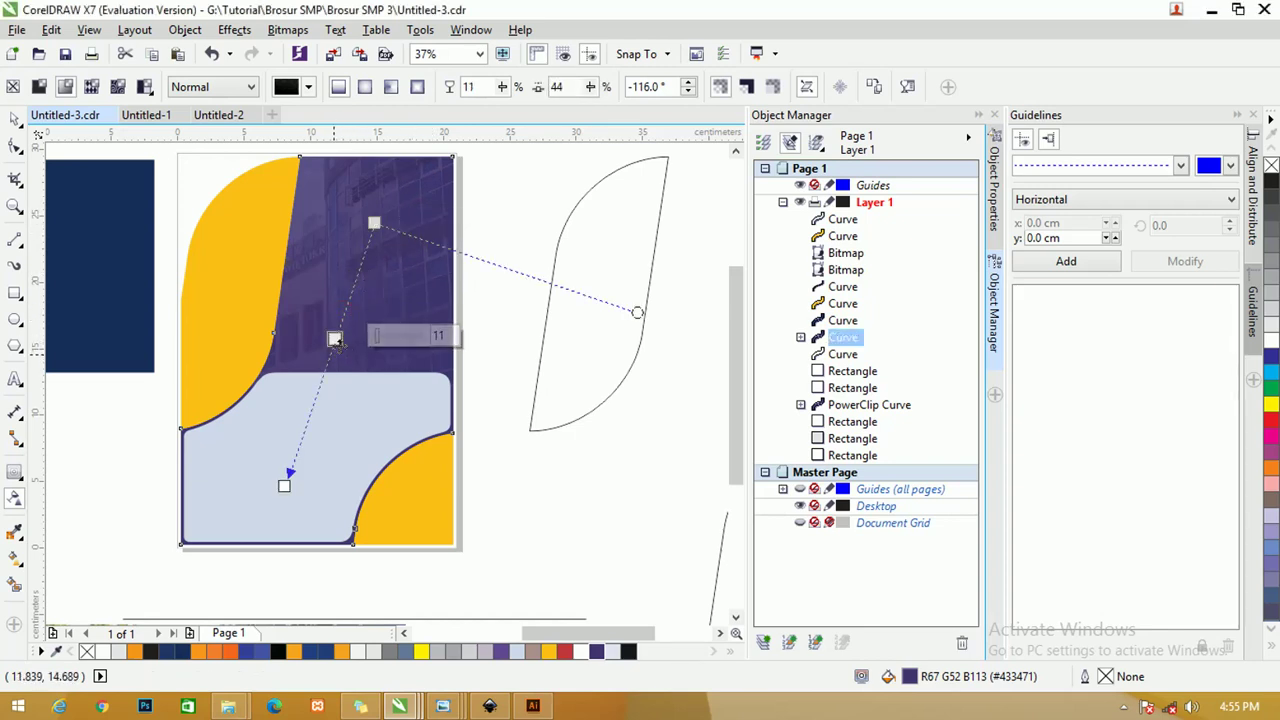
{"action": "left_click_drag", "start_coordinate": [390, 245], "coordinate": [374, 306]}
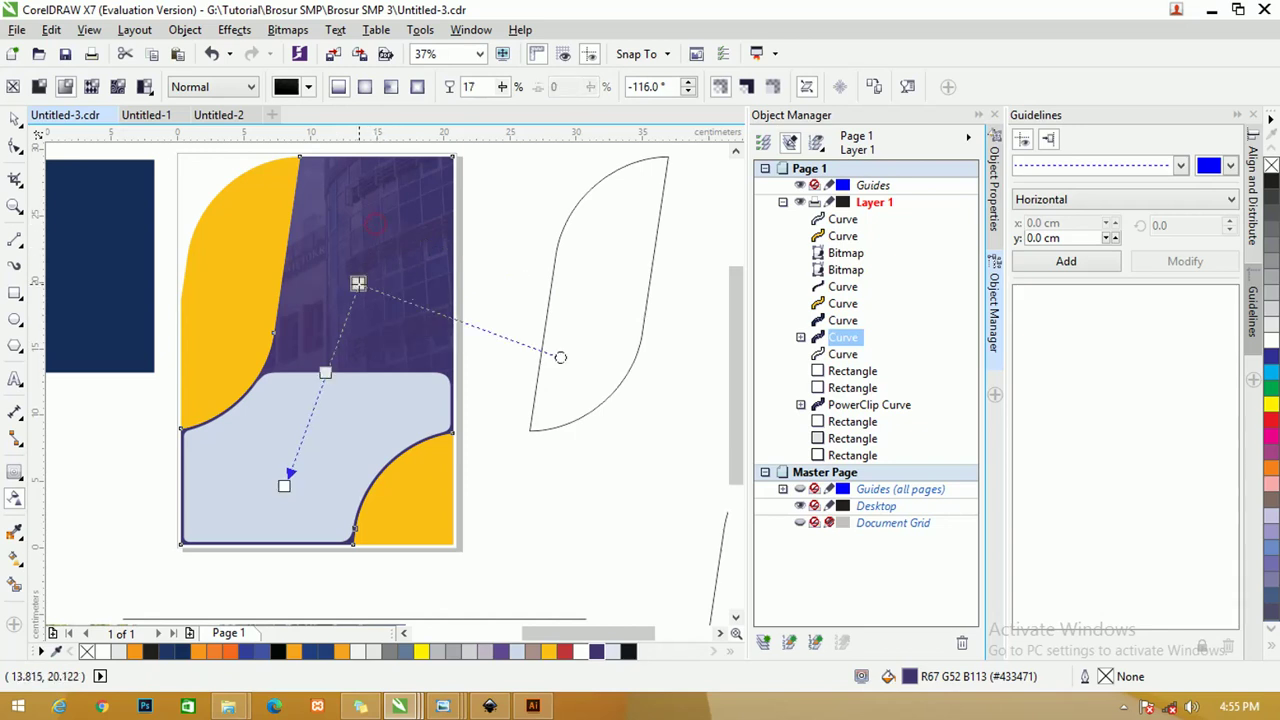
{"action": "left_click_drag", "start_coordinate": [325, 373], "coordinate": [366, 352]}
{"action": "left_click", "coordinate": [357, 284]}
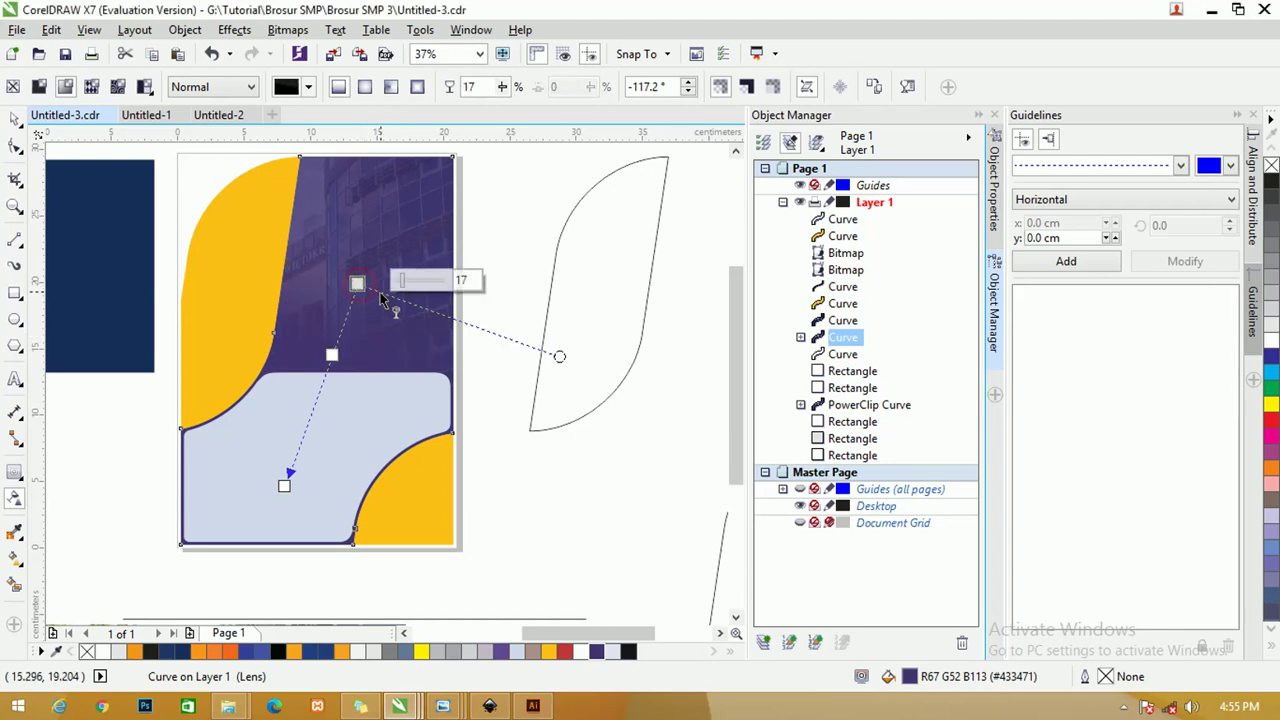
{"action": "left_click_drag", "start_coordinate": [416, 285], "coordinate": [402, 281]}
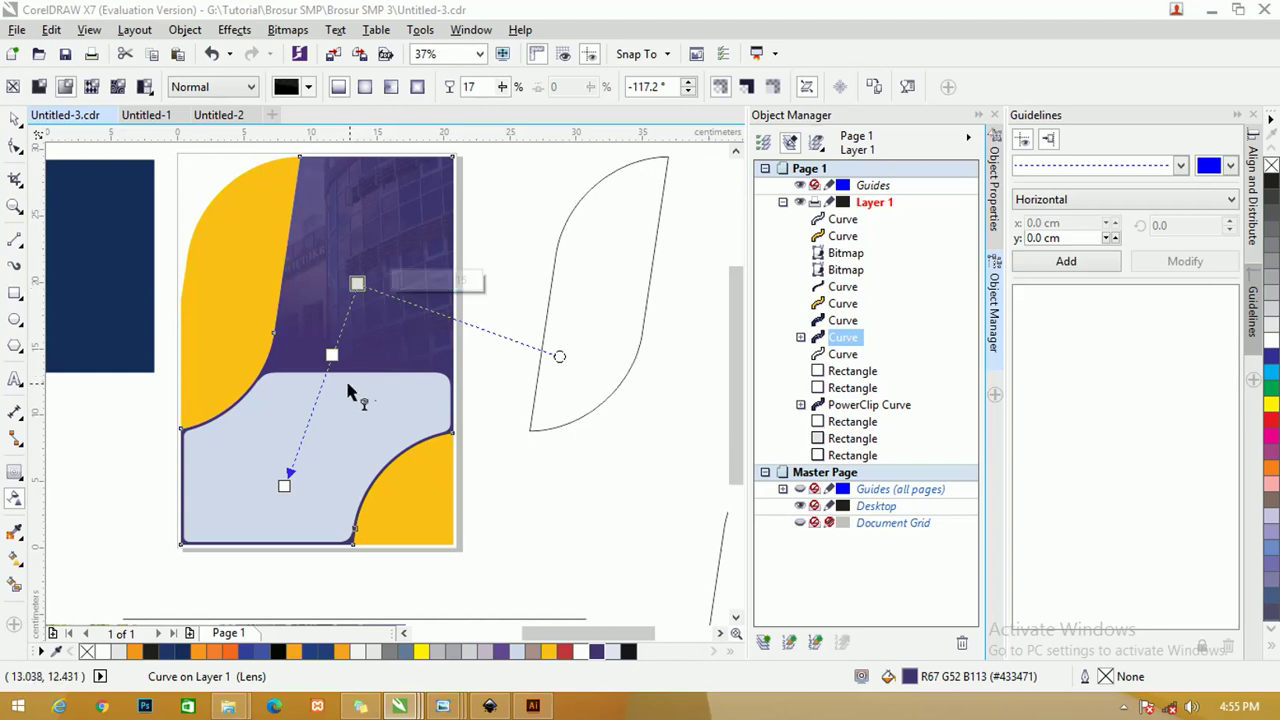
{"action": "left_click_drag", "start_coordinate": [331, 354], "coordinate": [323, 376]}
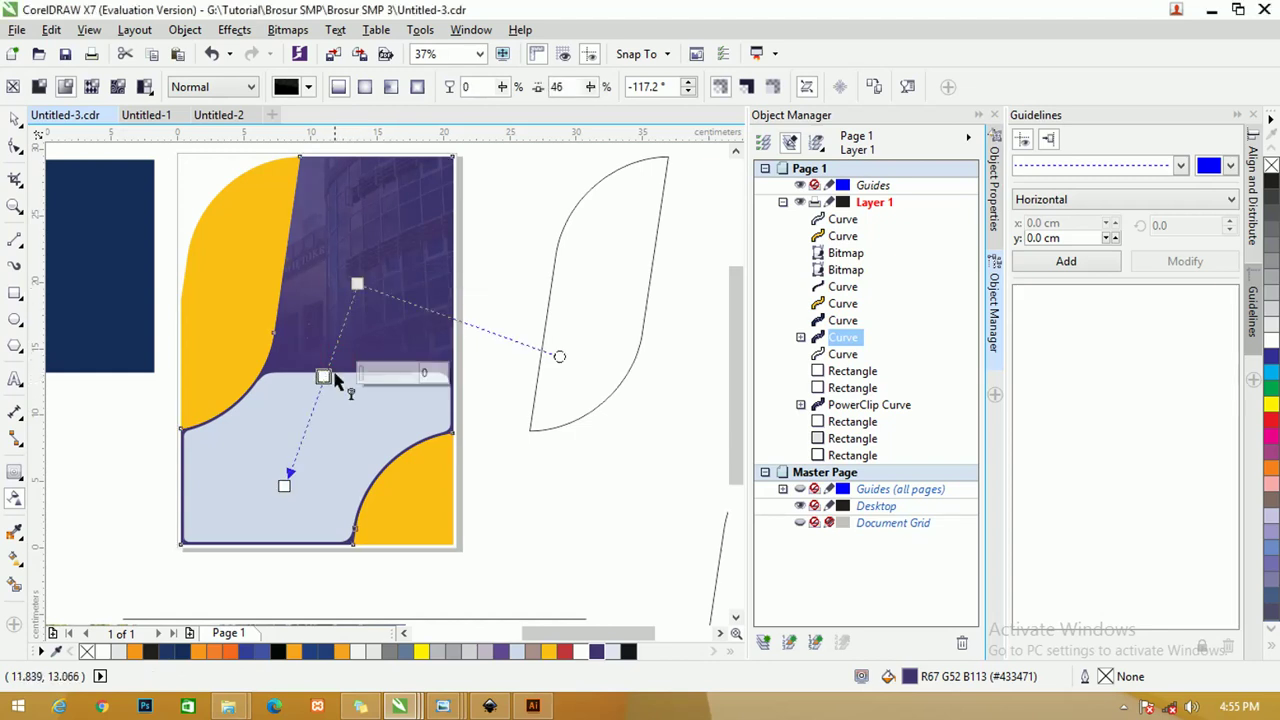
{"action": "left_click", "coordinate": [14, 118]}
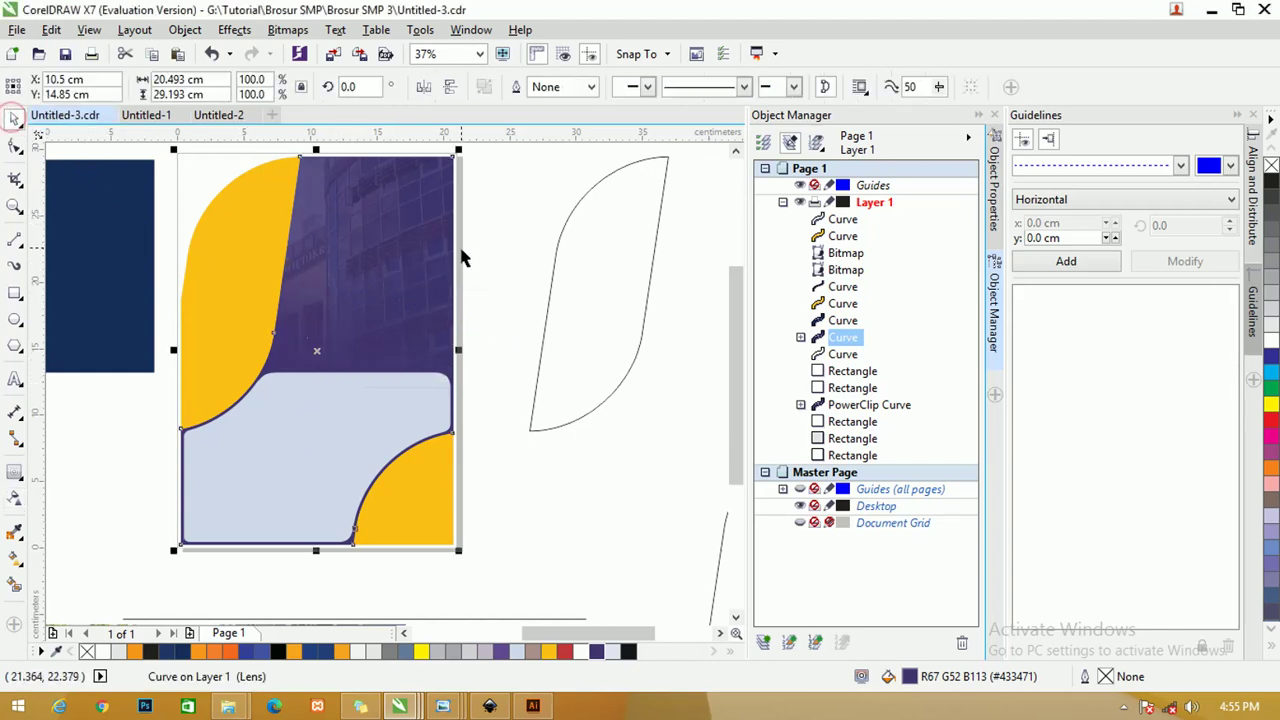
- Move the two-student photo onto the page and scale it to about 11.5 cm wide, standing behind the pale panel within the purple area
{"action": "scroll", "coordinate": [311, 250], "scroll_direction": "down", "scroll_amount": 2}
{"action": "left_click_drag", "start_coordinate": [108, 266], "coordinate": [413, 266]}
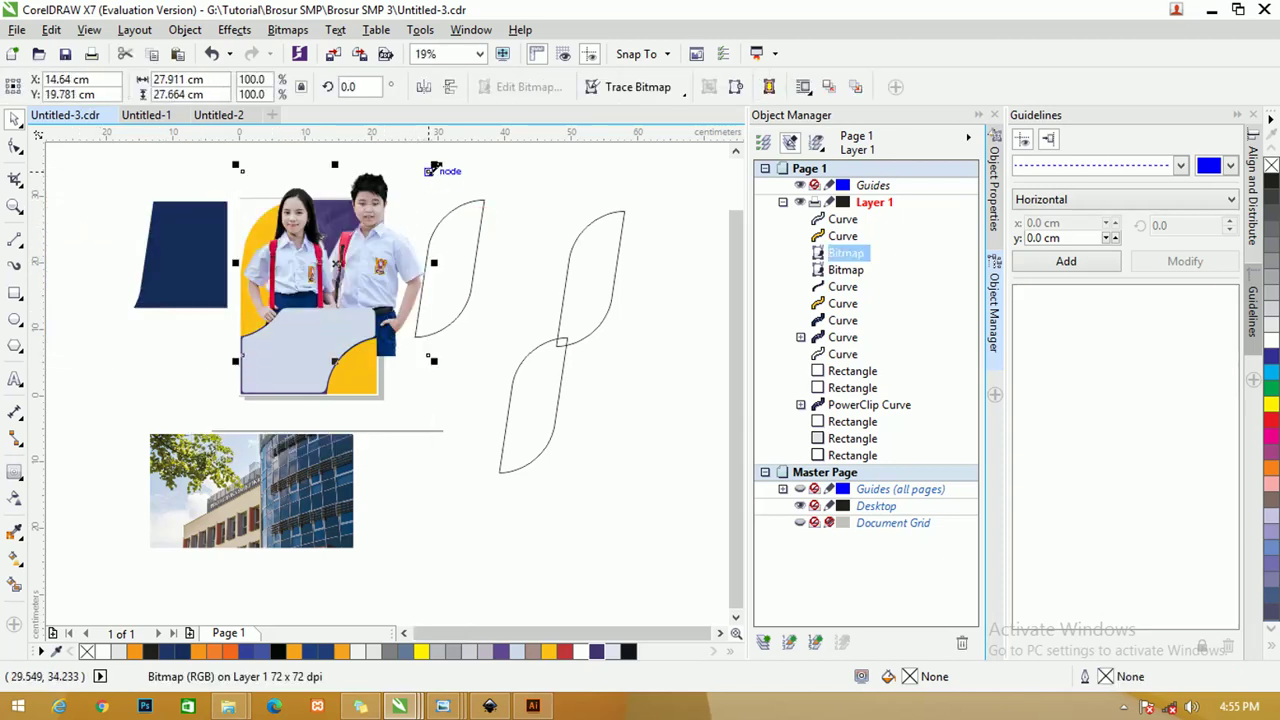
{"action": "left_click_drag", "start_coordinate": [435, 170], "coordinate": [356, 259]}
{"action": "scroll", "coordinate": [356, 259], "scroll_direction": "up", "scroll_amount": 4}
{"action": "scroll", "coordinate": [356, 259], "scroll_direction": "down", "scroll_amount": 2}
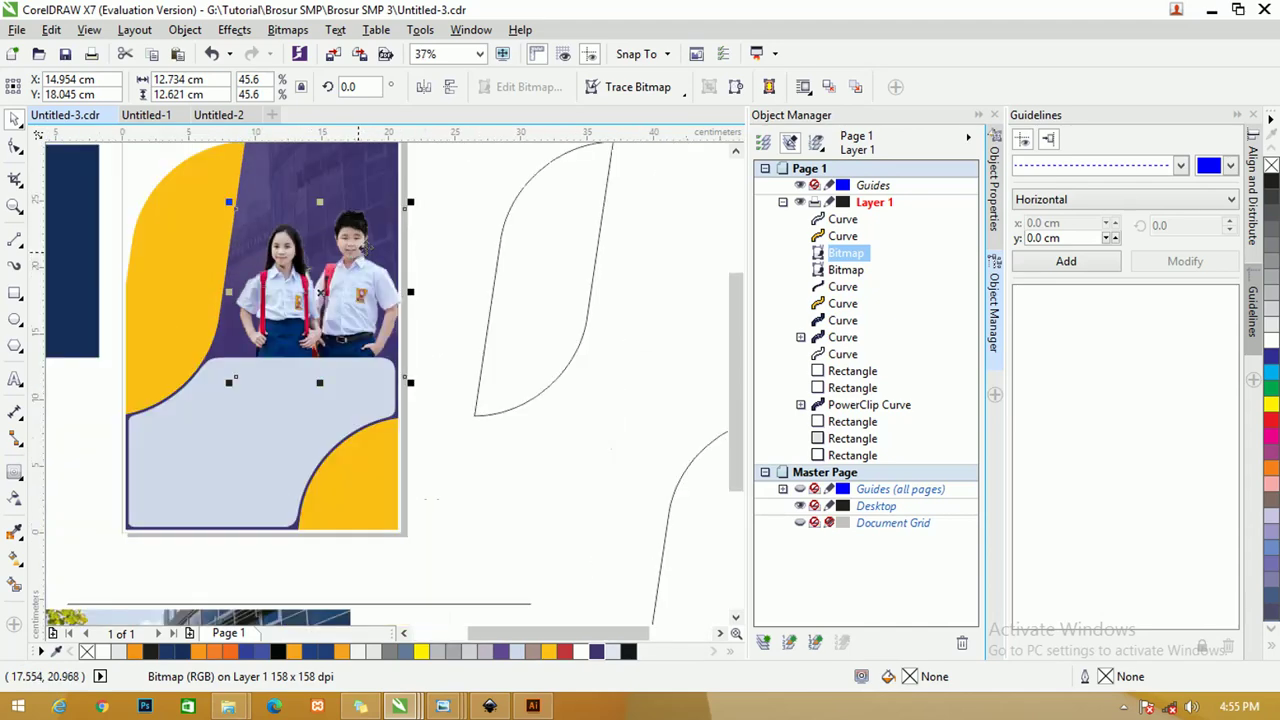
{"action": "left_click_drag", "start_coordinate": [410, 204], "coordinate": [392, 220]}
{"action": "mouse_move", "coordinate": [336, 280]}
{"action": "left_mouse_down"}
{"action": "mouse_move", "coordinate": [350, 266]}
{"action": "mouse_move", "coordinate": [348, 279]}
{"action": "left_mouse_up"}
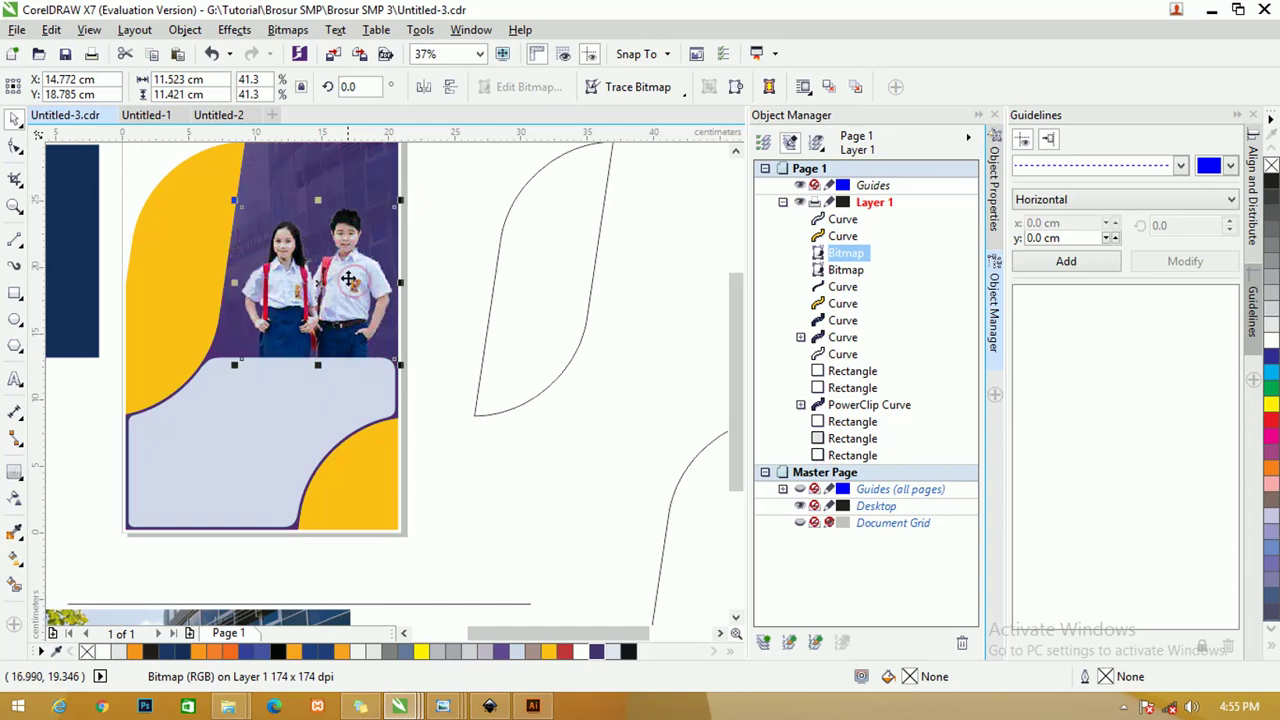
{"action": "left_click_drag", "start_coordinate": [230, 197], "coordinate": [258, 232]}
{"action": "left_click", "coordinate": [472, 258]}
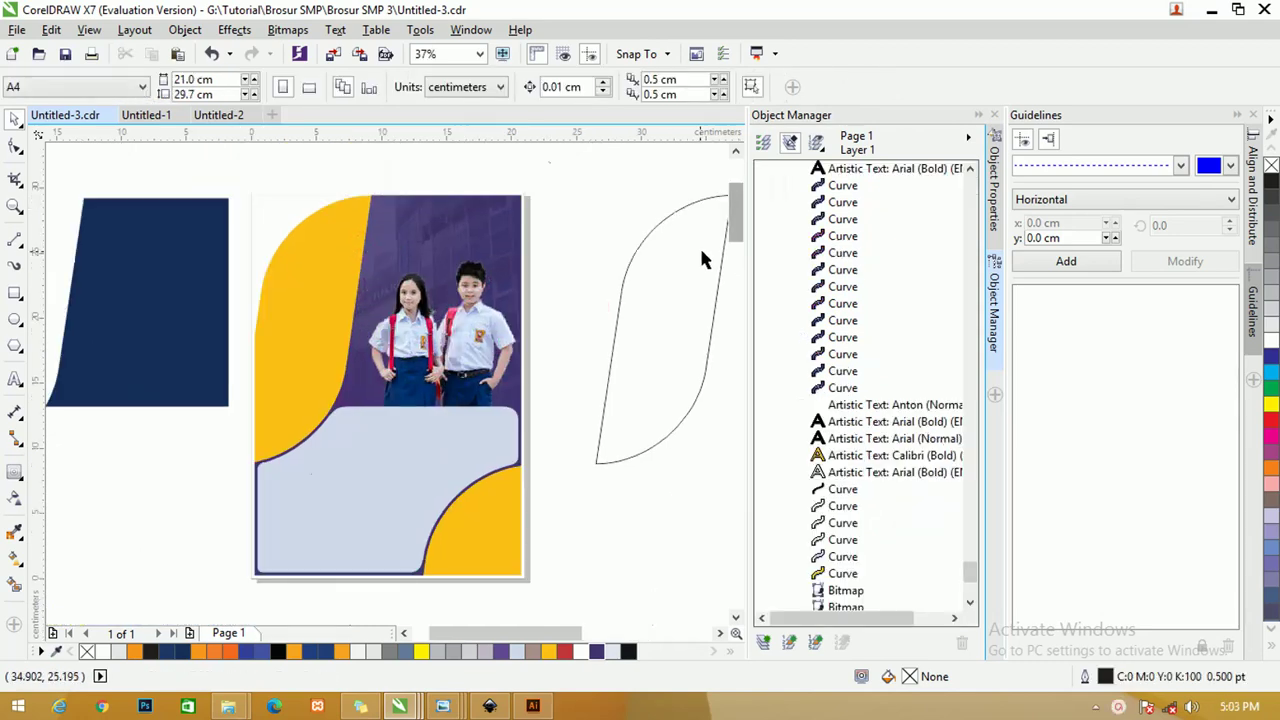
{"action": "left_click_drag", "start_coordinate": [631, 263], "coordinate": [432, 290]}
{"action": "scroll", "coordinate": [432, 290], "scroll_direction": "down", "scroll_amount": 2}
{"action": "key", "text": "ctrl+z"}
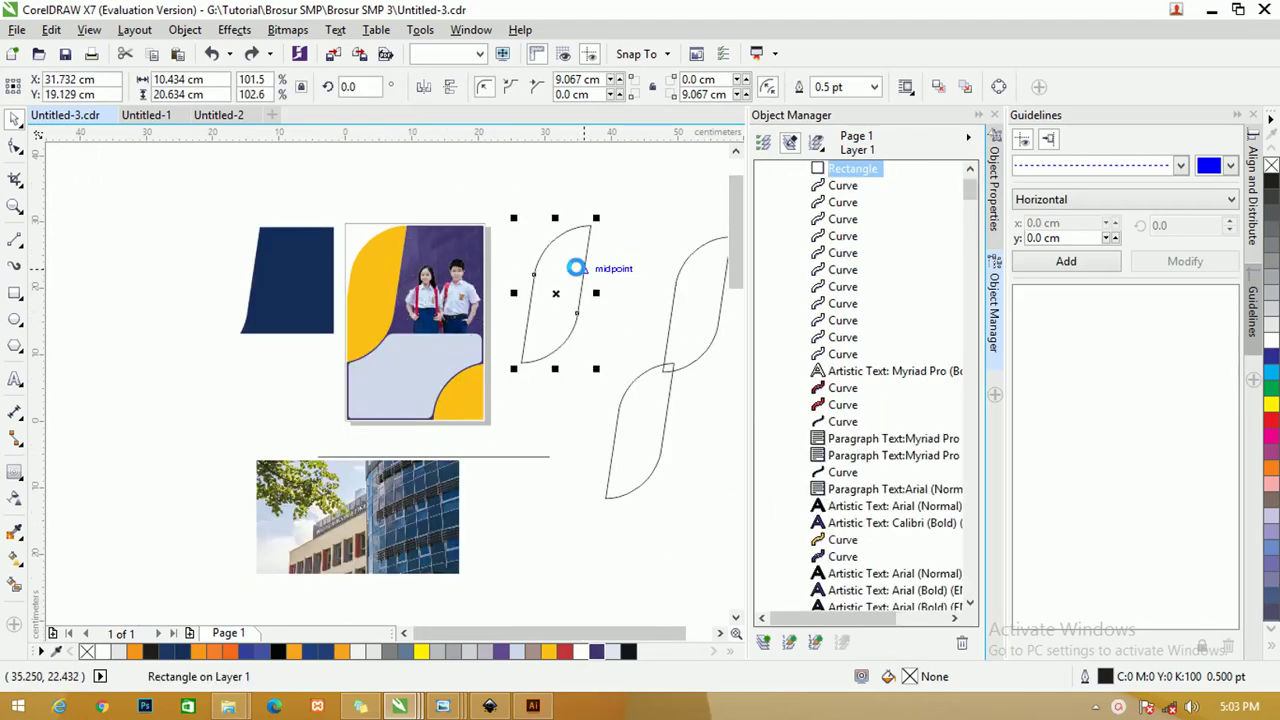
- Enlarge the leaf outline beside the page to about 19.3 × 38.2 cm and place it over the page's lower right part
{"action": "left_click_drag", "start_coordinate": [513, 368], "coordinate": [541, 464]}
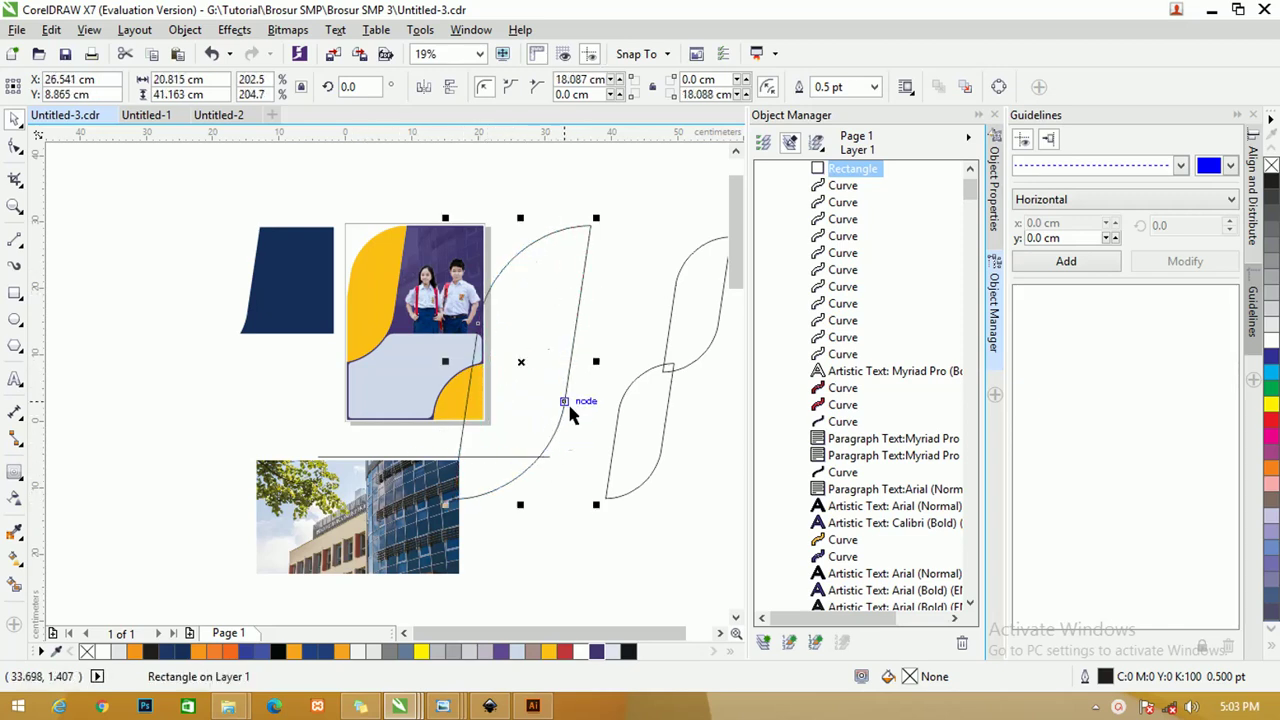
{"action": "left_click_drag", "start_coordinate": [567, 384], "coordinate": [483, 418]}
{"action": "scroll", "coordinate": [487, 373], "scroll_direction": "up", "scroll_amount": 2}
{"action": "scroll", "coordinate": [503, 328], "scroll_direction": "down", "scroll_amount": 2}
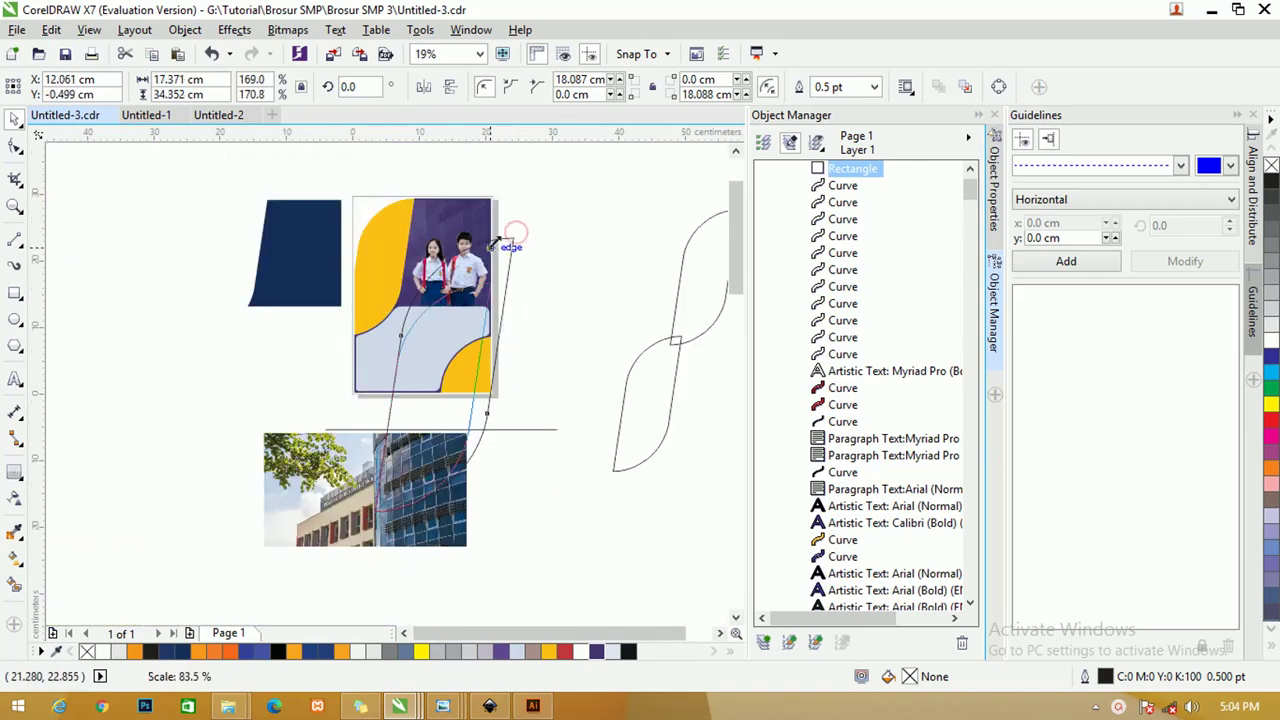
{"action": "scroll", "coordinate": [518, 268], "scroll_direction": "up", "scroll_amount": 2}
{"action": "left_click_drag", "start_coordinate": [491, 240], "coordinate": [472, 210]}
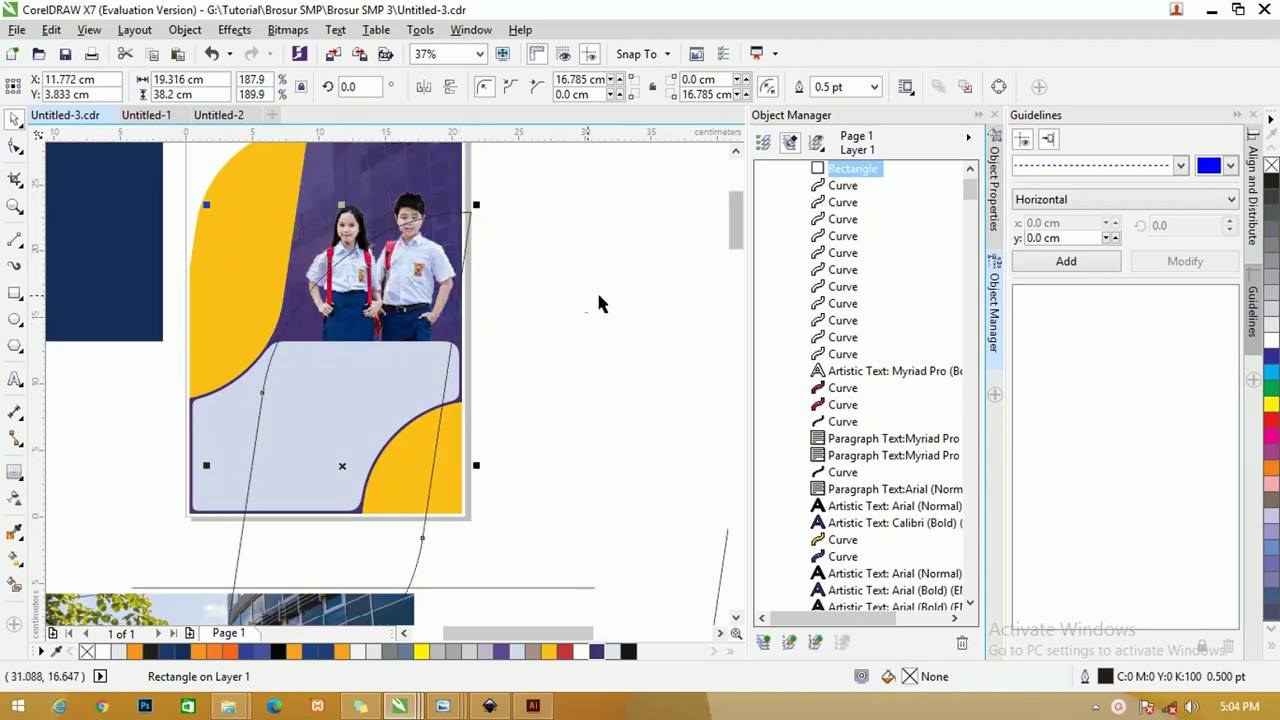
{"action": "left_click", "coordinate": [507, 311]}
{"action": "scroll", "coordinate": [726, 230], "scroll_direction": "up", "scroll_amount": 3}
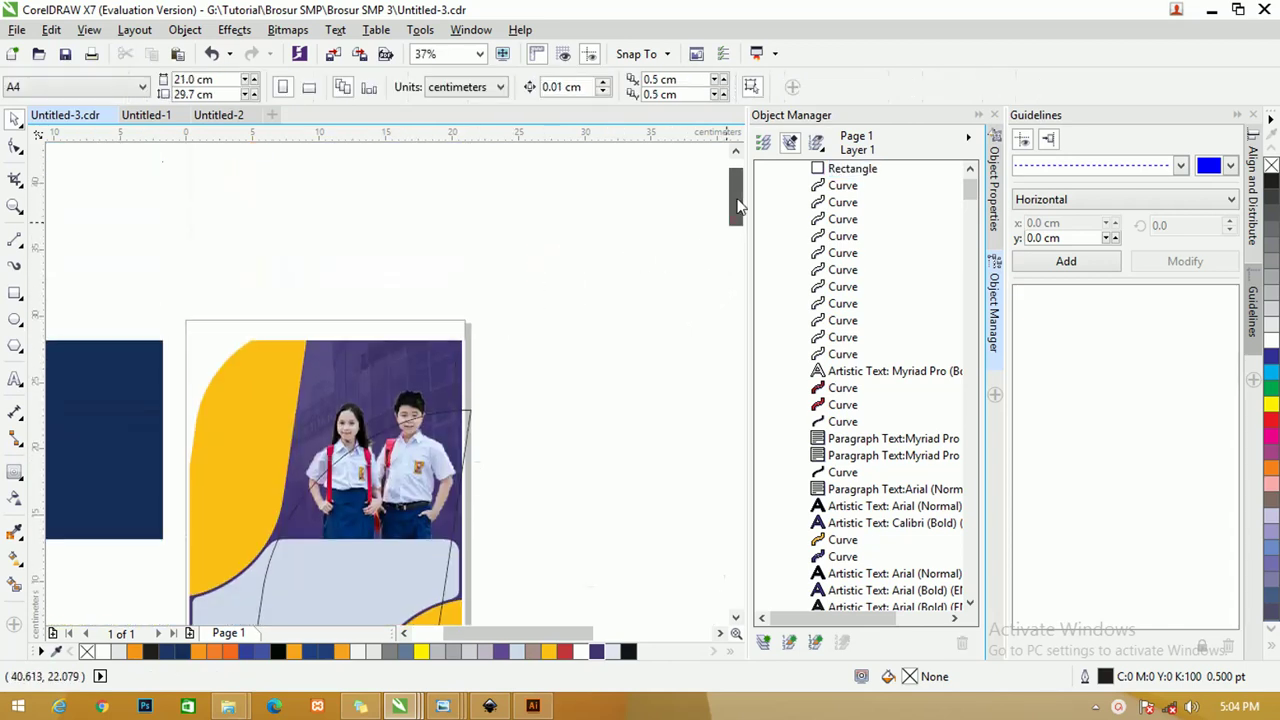
{"action": "left_click", "coordinate": [463, 412]}
{"action": "left_click", "coordinate": [478, 414]}
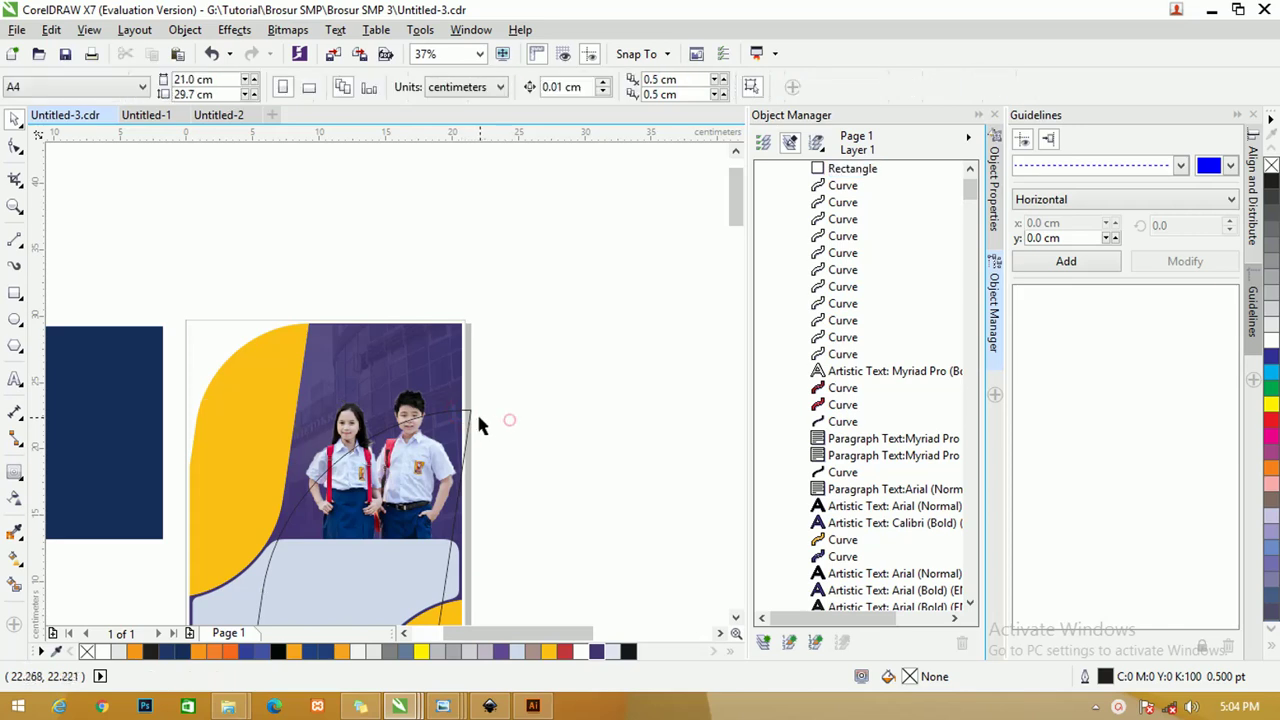
{"action": "left_click", "coordinate": [464, 415]}
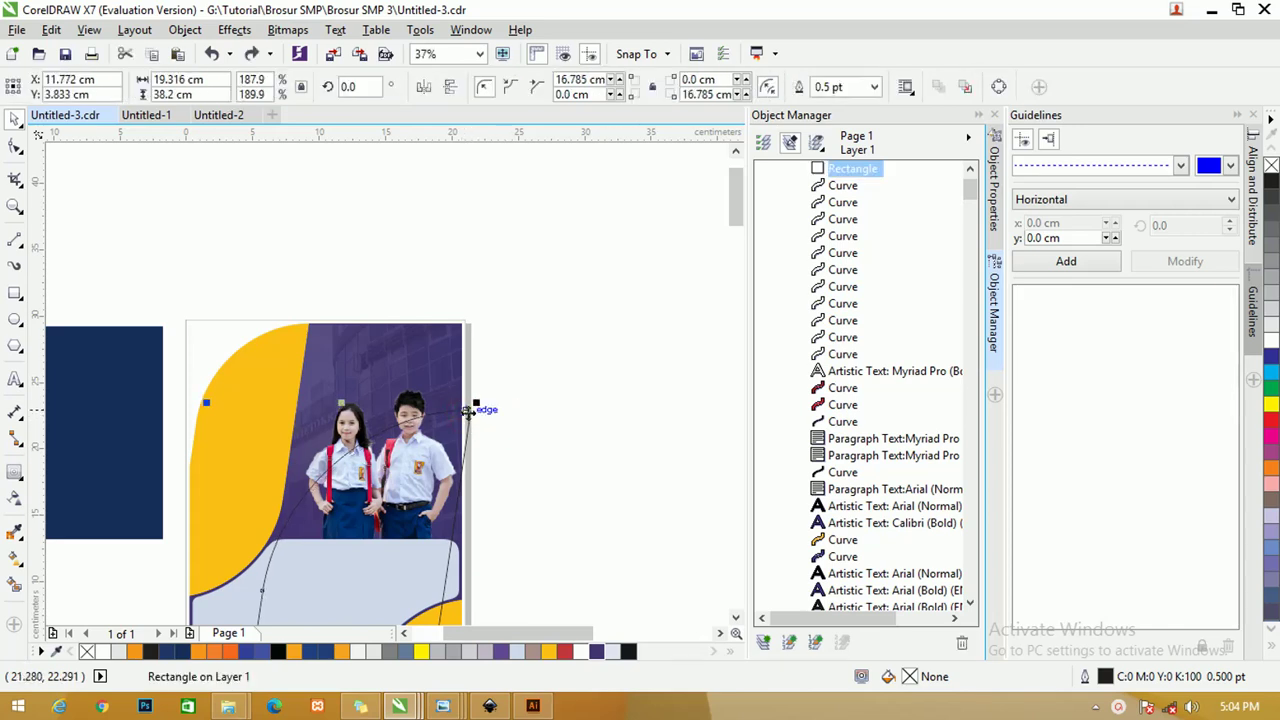
{"action": "left_click", "coordinate": [420, 358], "text": "shift"}
{"action": "key", "text": "F10"}
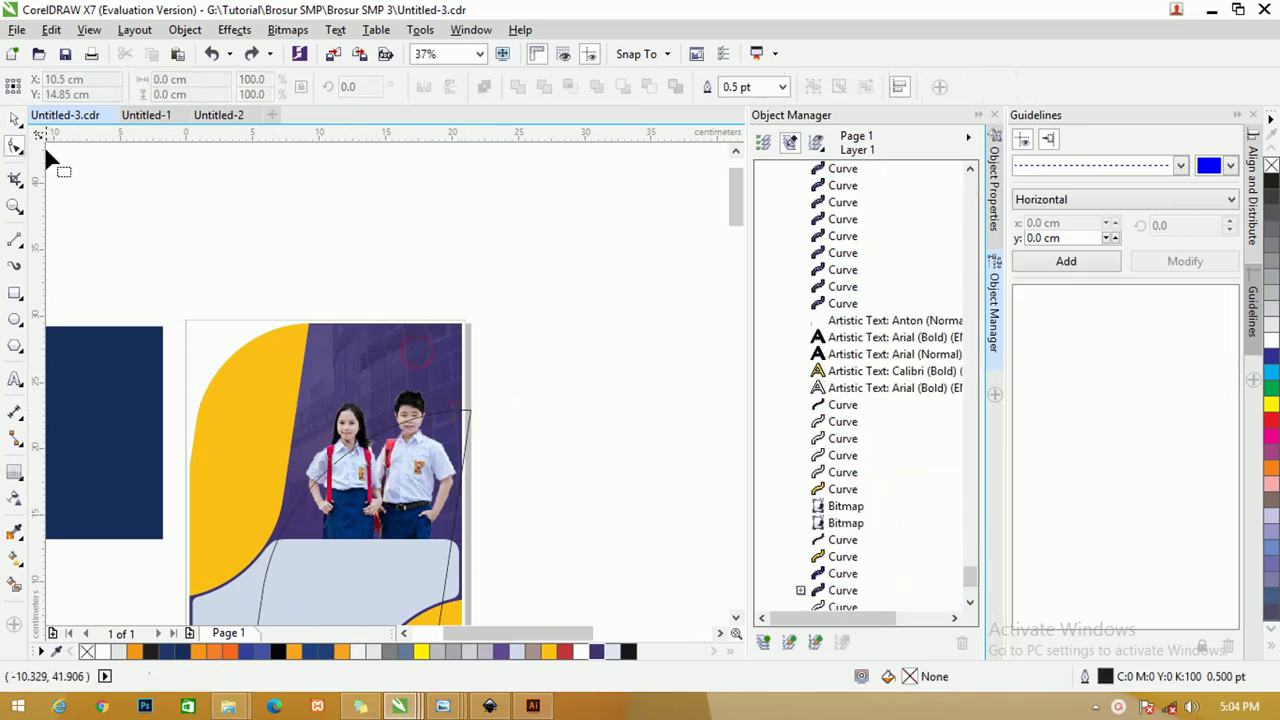
{"action": "left_click", "coordinate": [17, 118]}
- Intersect the enlarged leaf outline with the purple background curve and fill the resulting shape with lighter purple #604890
{"action": "left_click", "coordinate": [397, 372]}
{"action": "left_click_drag", "start_coordinate": [397, 372], "coordinate": [424, 304]}
{"action": "left_click", "coordinate": [471, 408], "text": "shift"}
{"action": "key", "text": "ctrl+z"}
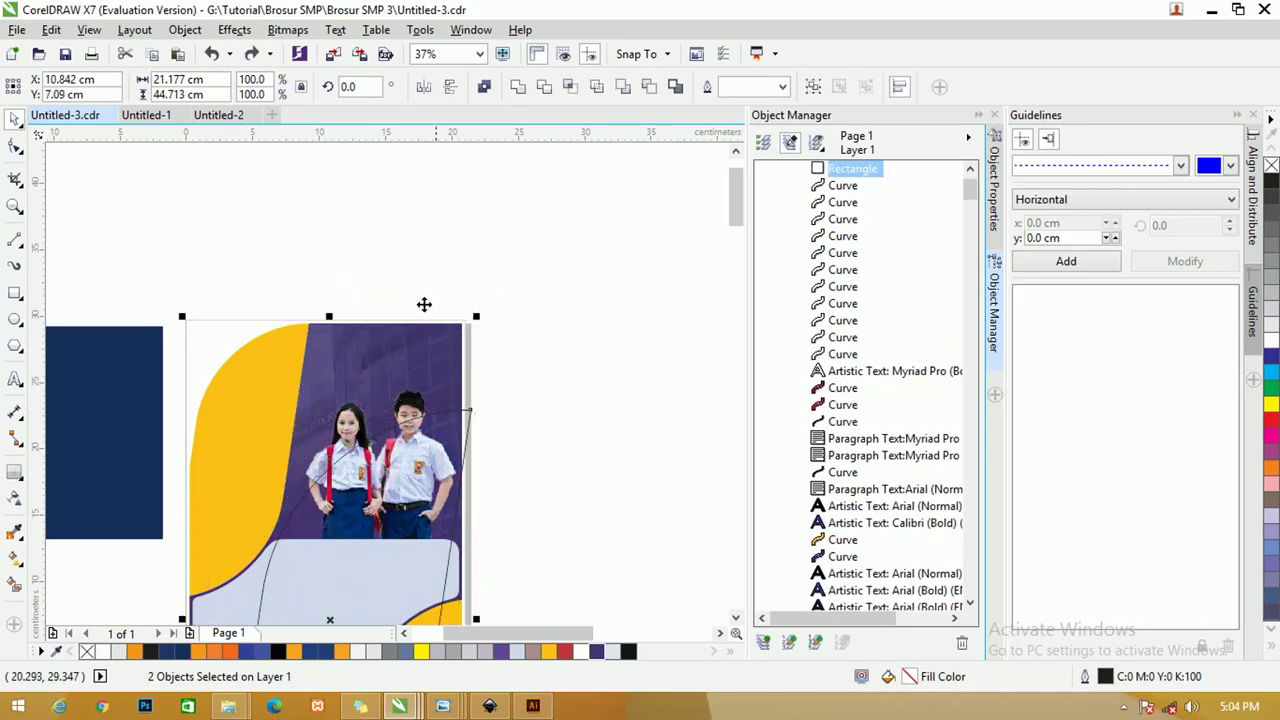
{"action": "left_click", "coordinate": [573, 88]}
{"action": "left_click_drag", "start_coordinate": [734, 194], "coordinate": [736, 250]}
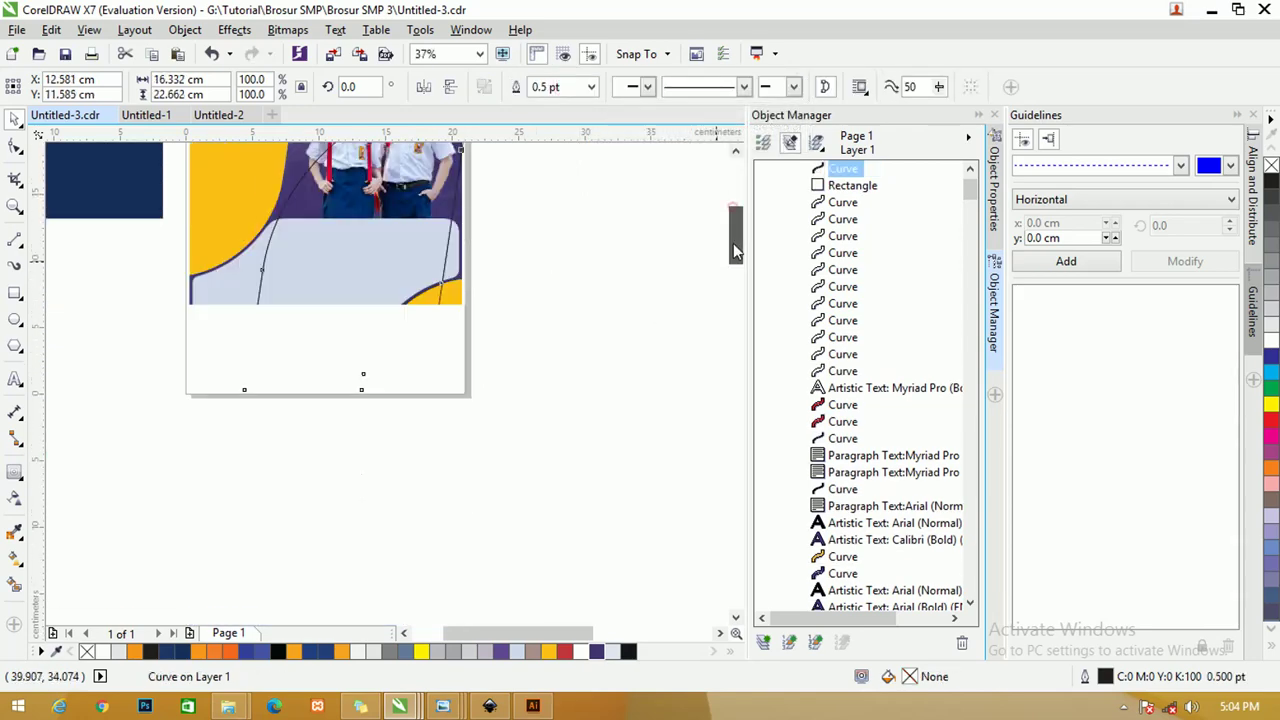
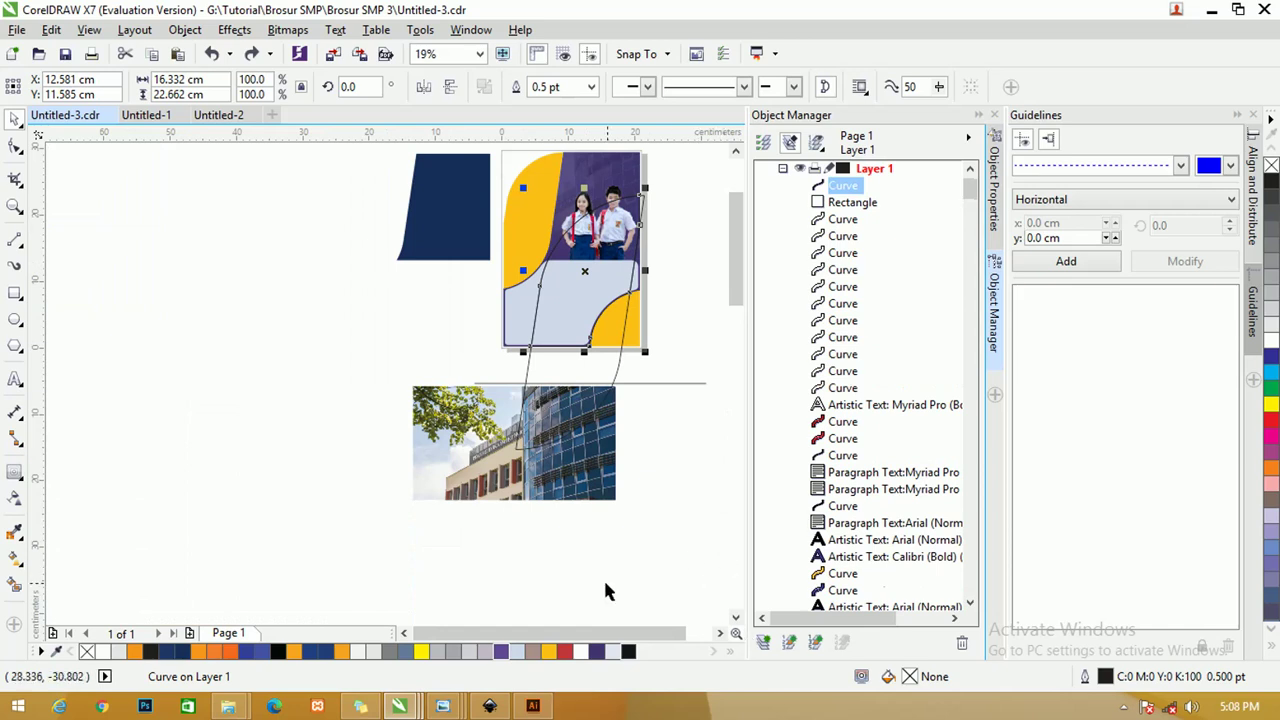
{"action": "left_click", "coordinate": [502, 651]}
{"action": "scroll", "coordinate": [657, 205], "scroll_direction": "up", "scroll_amount": 2}
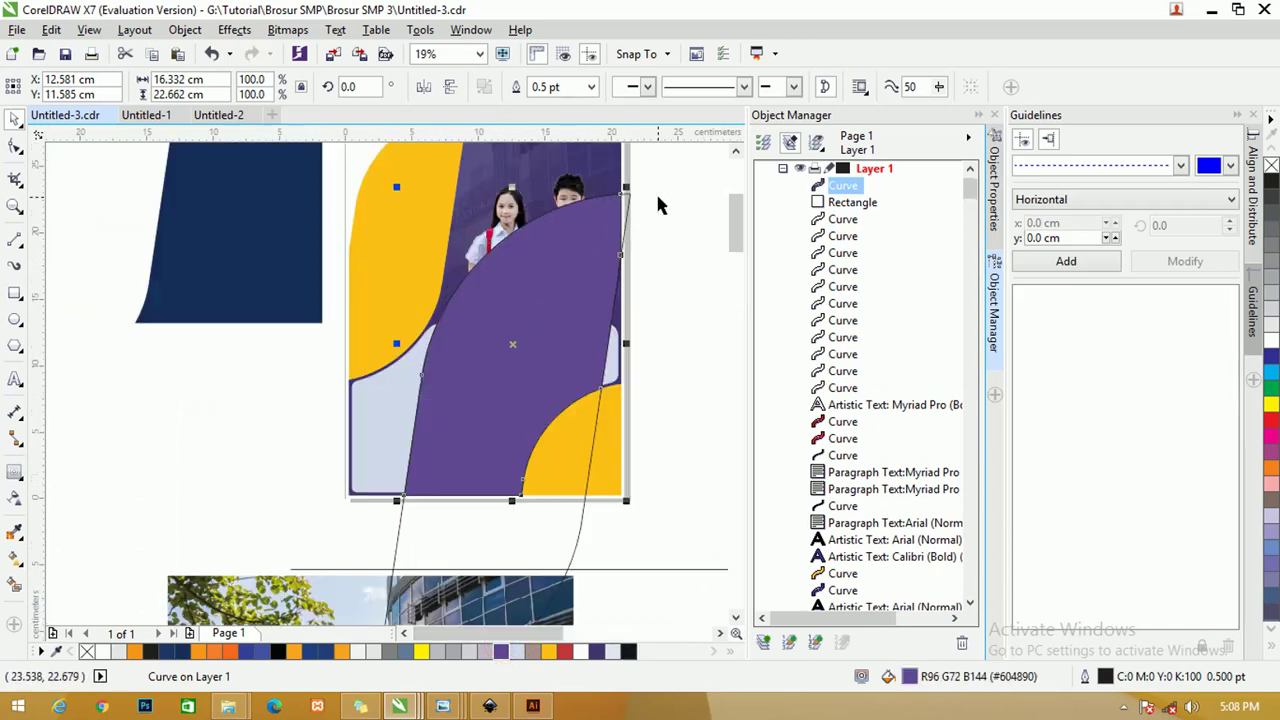
- Delete the enlarged leaf outline and remove the outline stroke from the lighter purple intersected shape
{"action": "left_click", "coordinate": [655, 203]}
{"action": "left_click", "coordinate": [629, 200]}
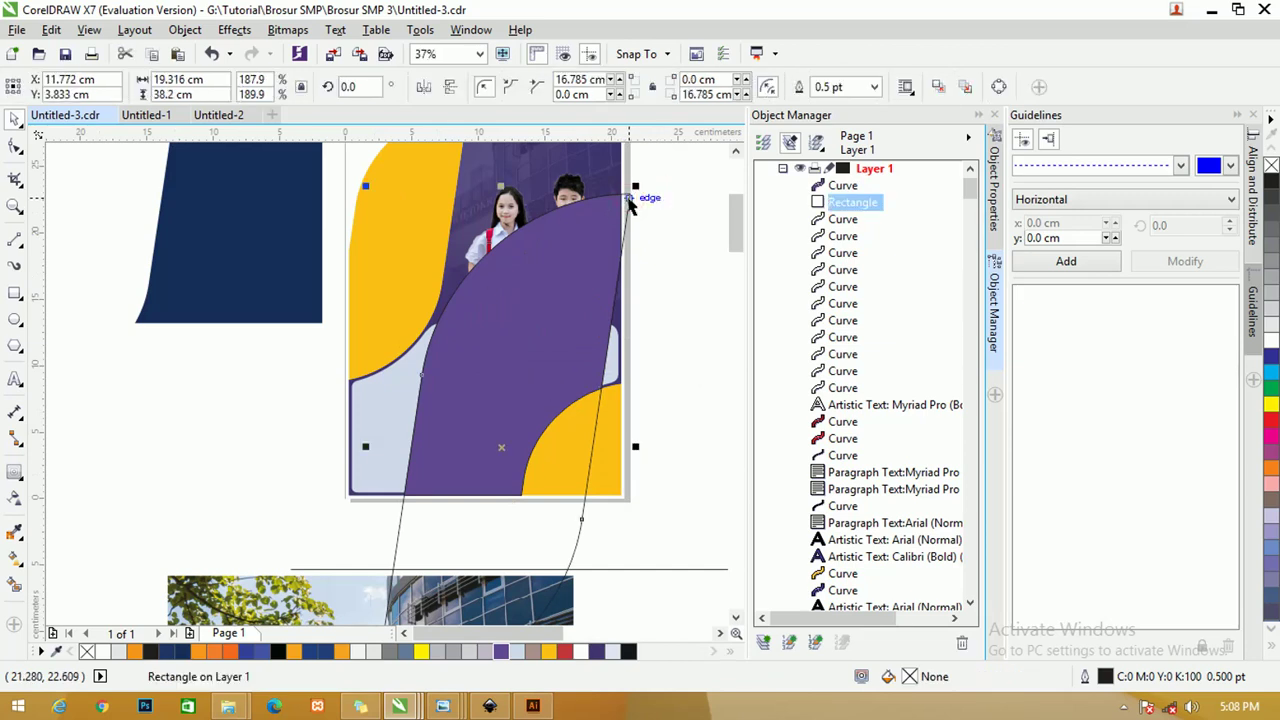
{"action": "key", "text": "Delete"}
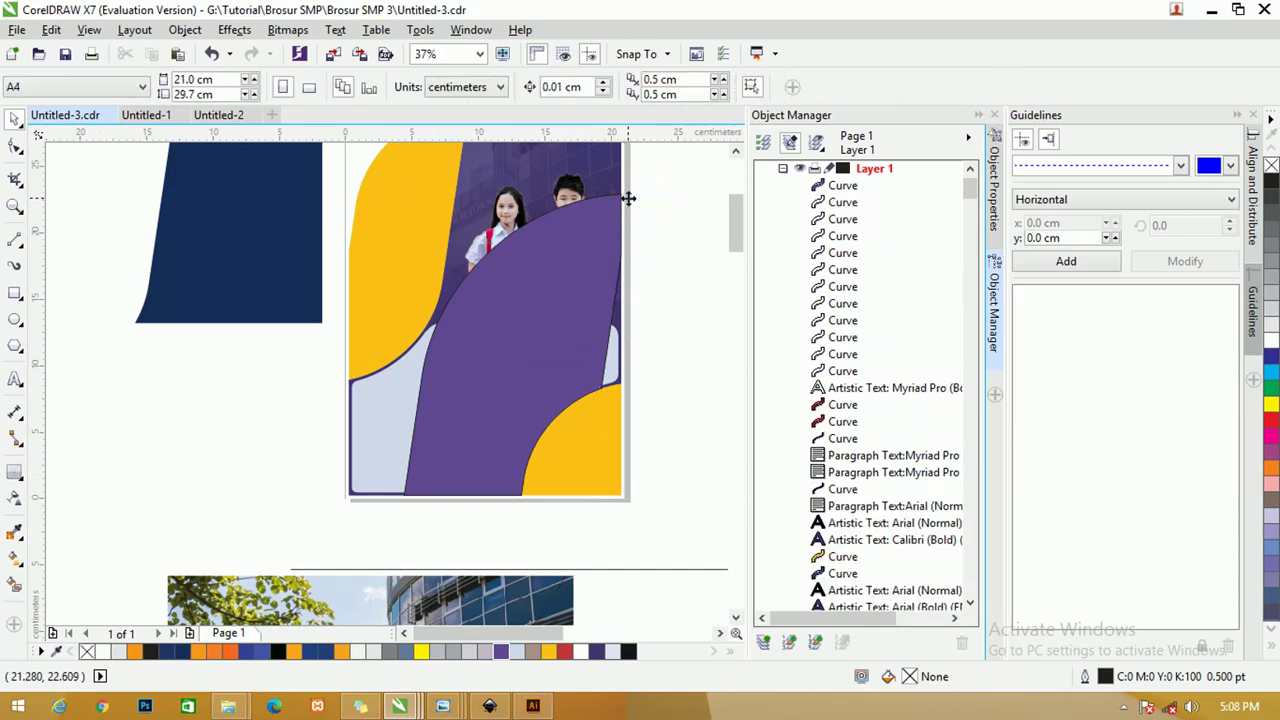
{"action": "left_click", "coordinate": [628, 200]}
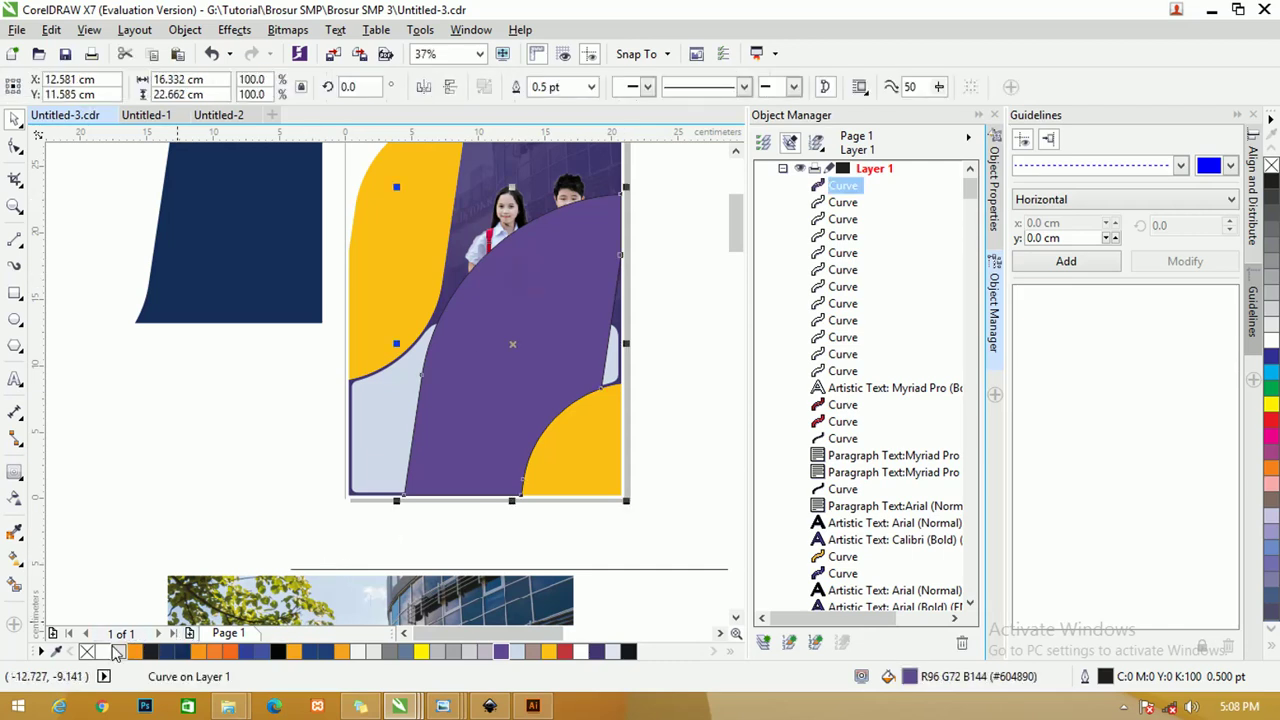
{"action": "right_click", "coordinate": [86, 652]}
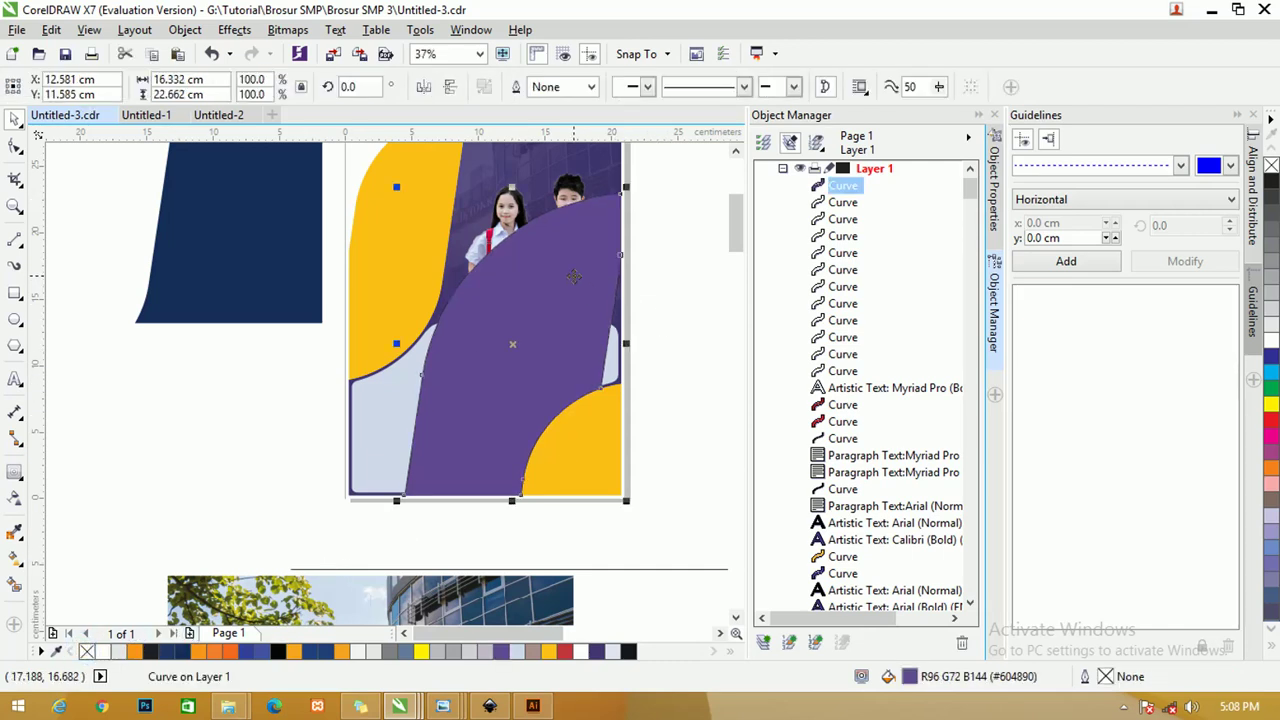
- Bring the pale rounded panel and the golden corner shape in front of the lighter purple shape
{"action": "left_click", "coordinate": [680, 306]}
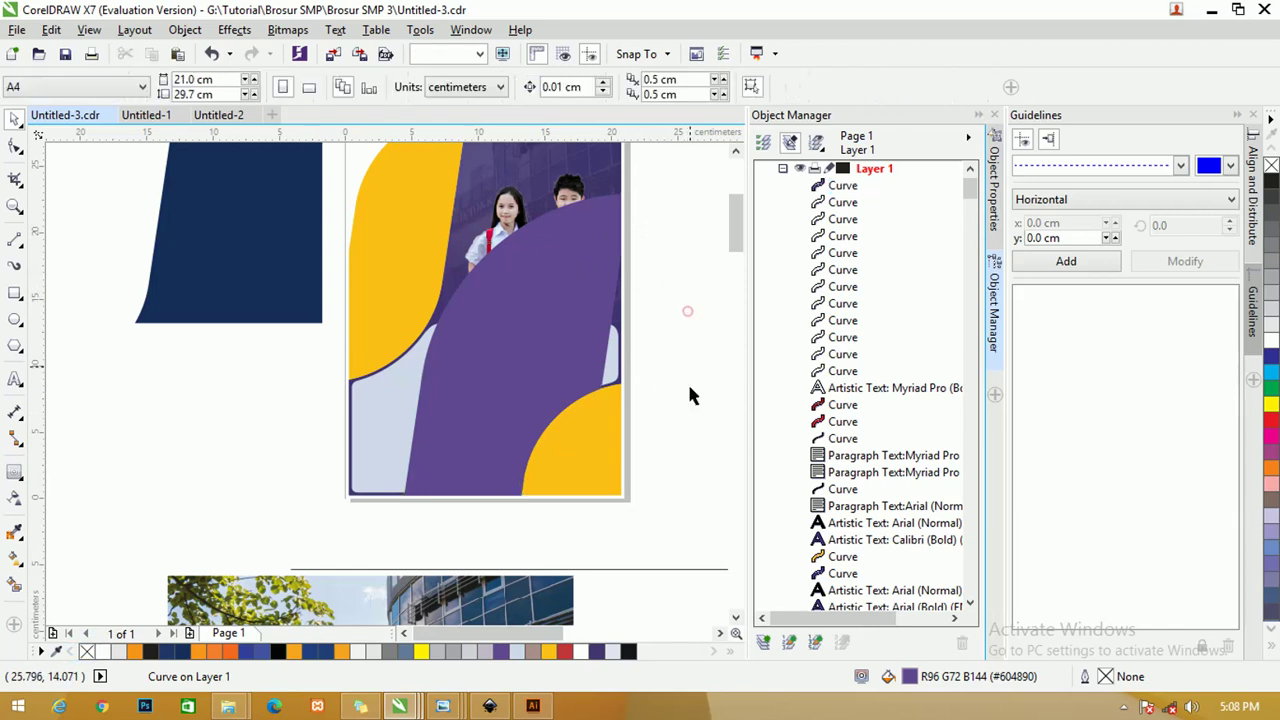
{"action": "left_click_drag", "start_coordinate": [714, 534], "coordinate": [267, 294]}
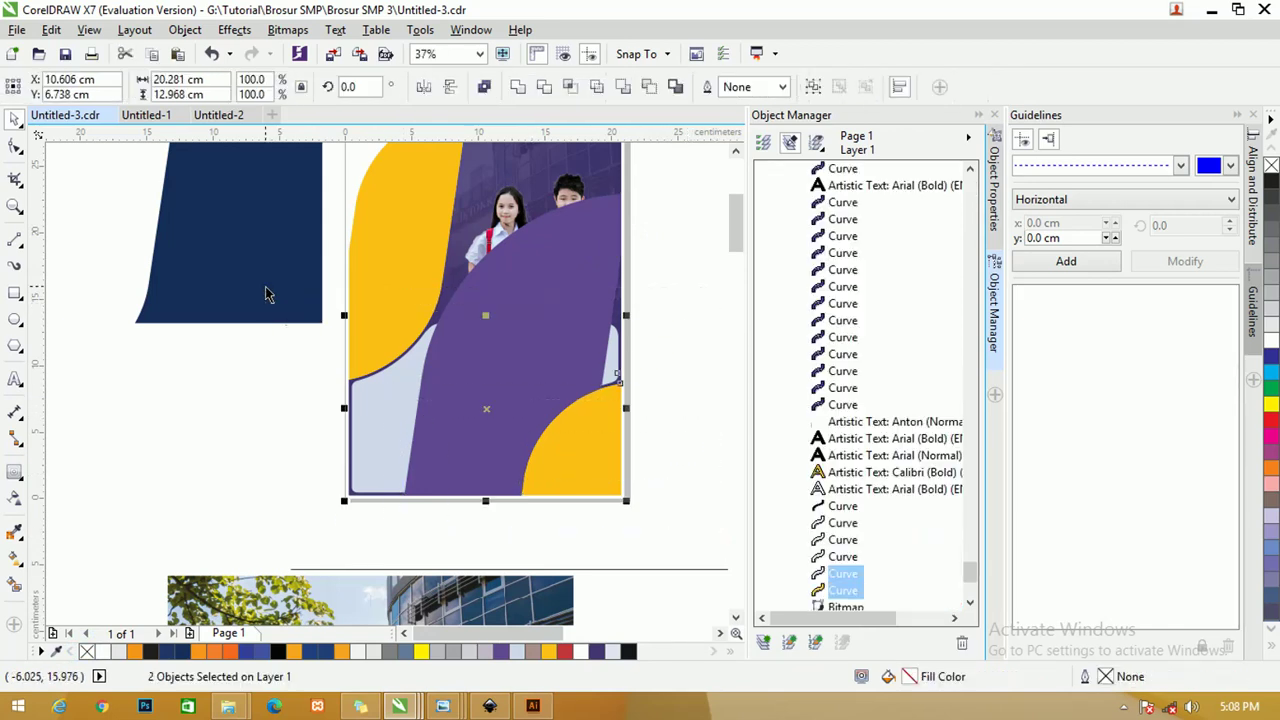
{"action": "key", "text": "ctrl+l"}
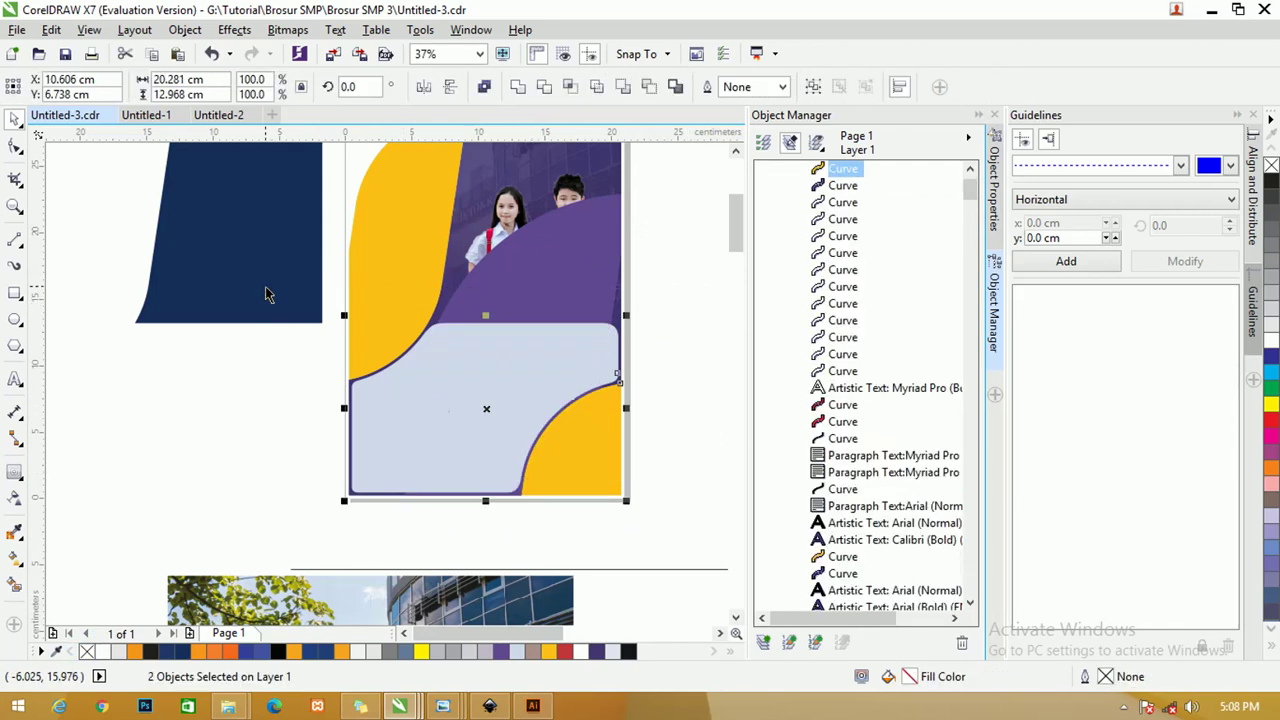
{"action": "left_click_drag", "start_coordinate": [735, 207], "coordinate": [732, 198]}
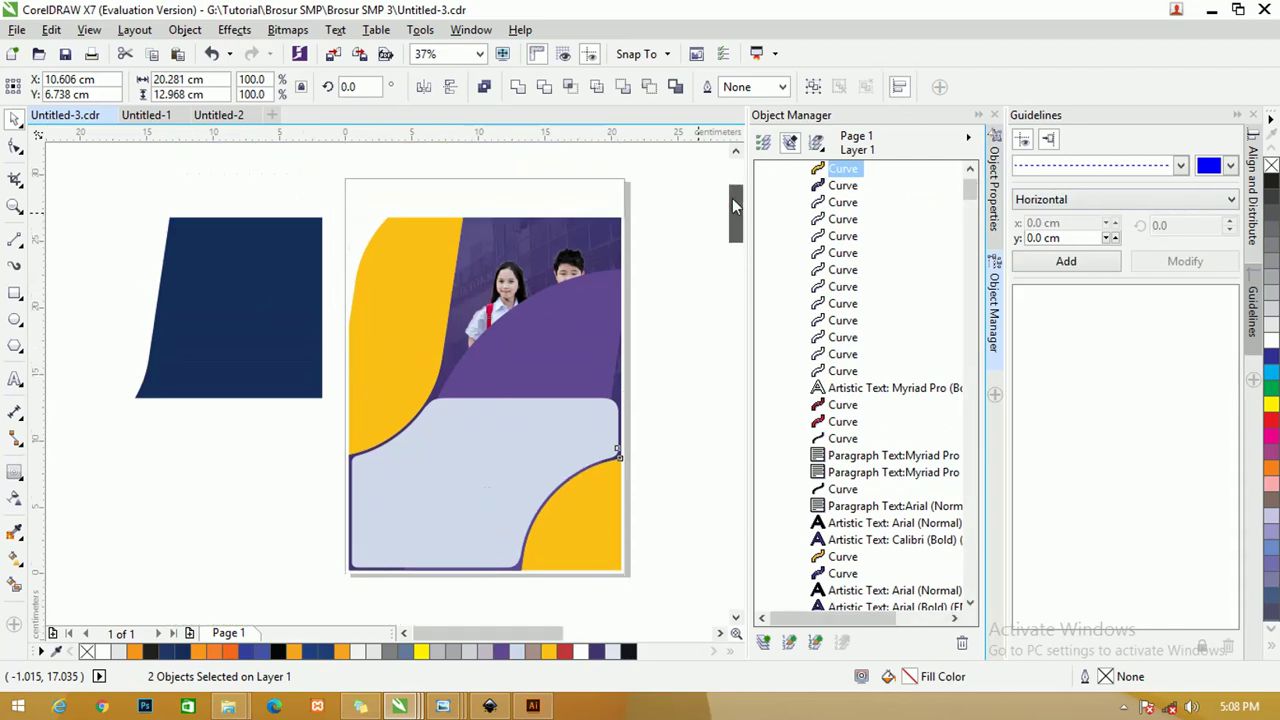
- Try the Screen, Color Burn and Multiply transparency merge modes on the lighter purple shape
{"action": "left_click", "coordinate": [600, 303]}
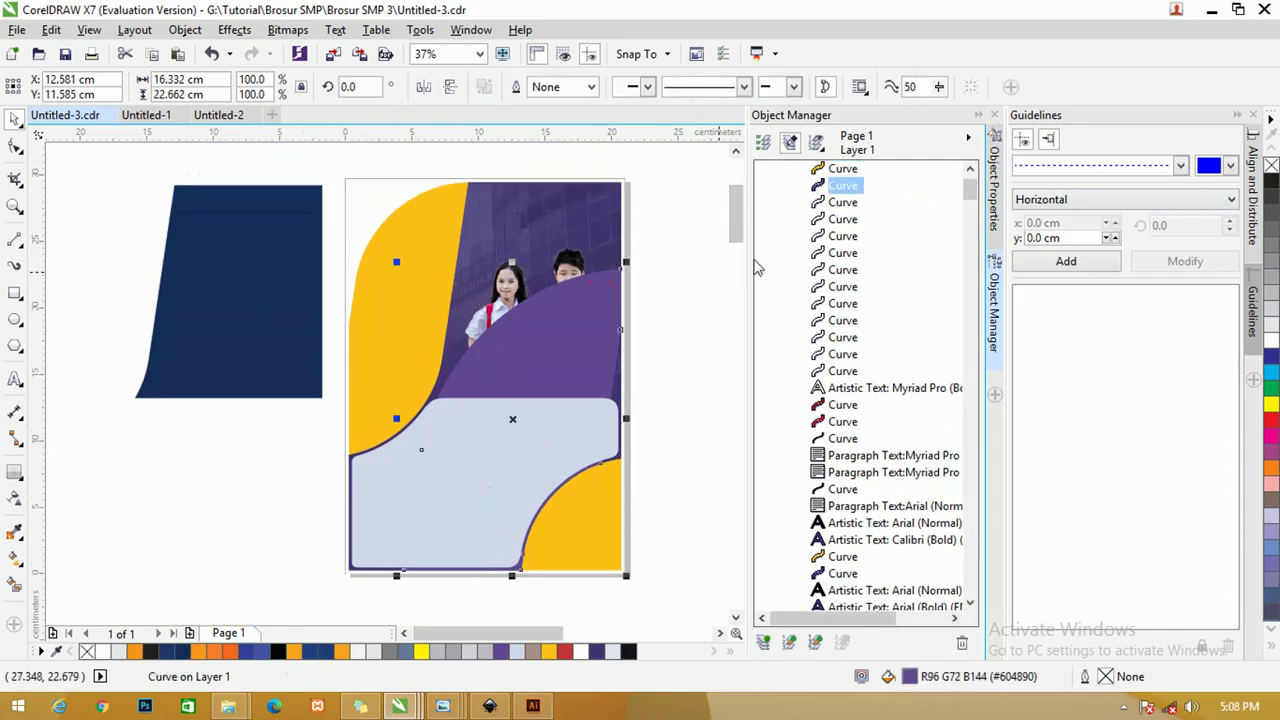
{"action": "left_click", "coordinate": [14, 497]}
{"action": "left_click", "coordinate": [208, 88]}
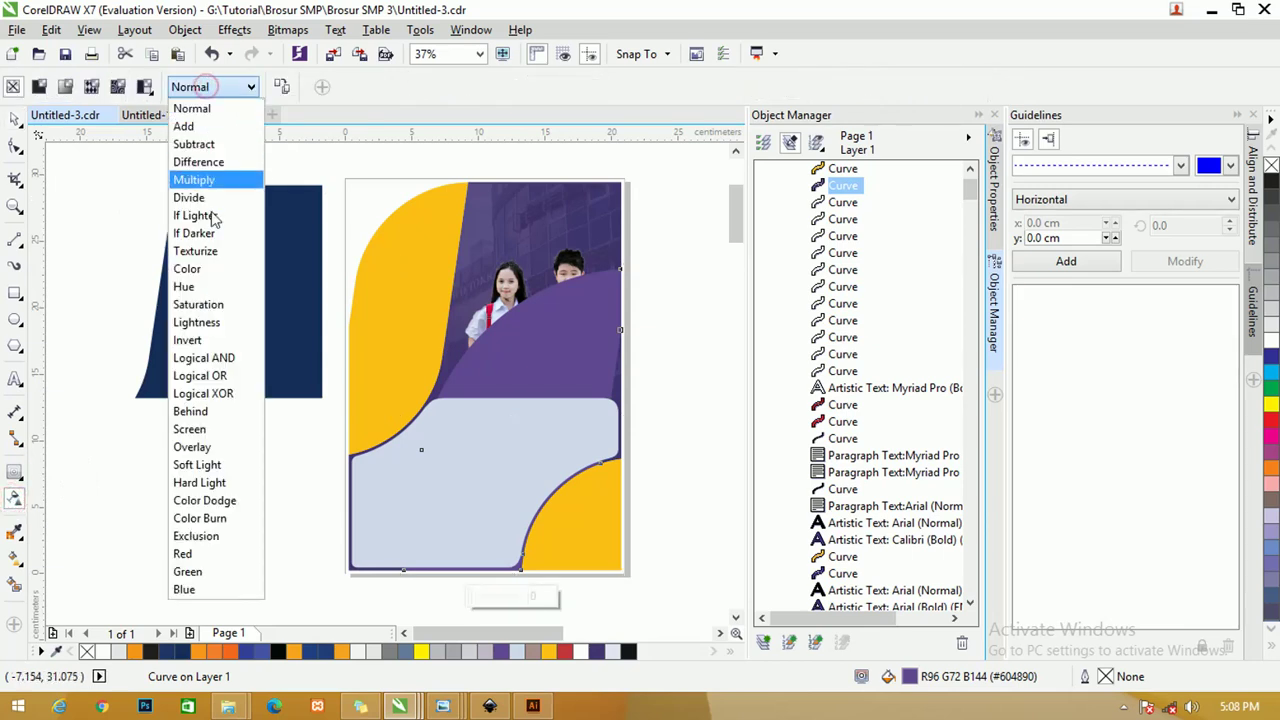
{"action": "left_click", "coordinate": [216, 430]}
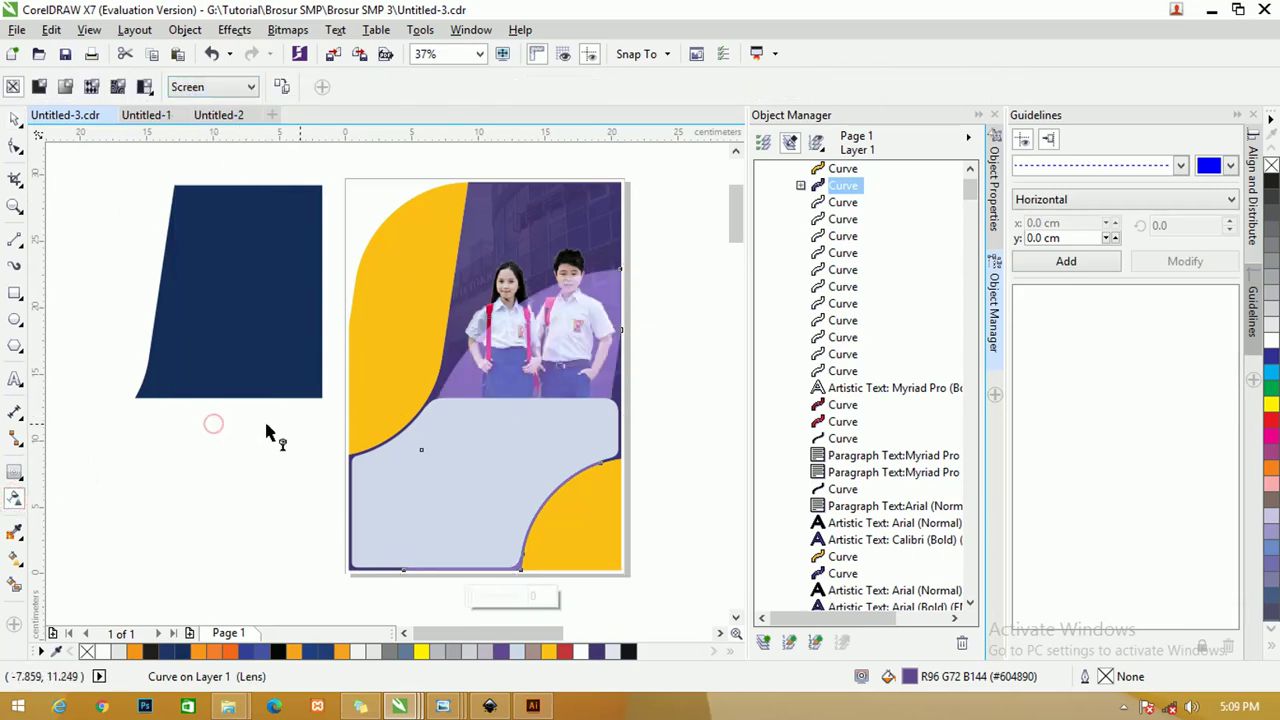
{"action": "left_click", "coordinate": [210, 87]}
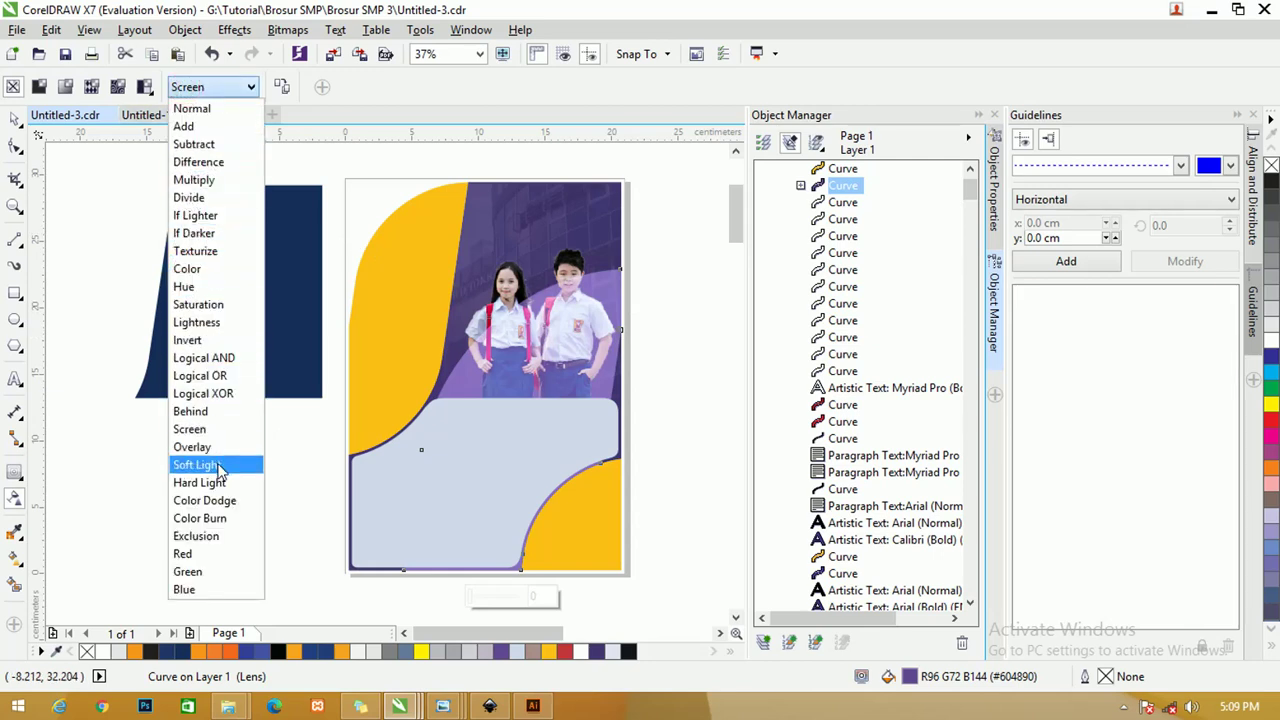
{"action": "left_click", "coordinate": [214, 518]}
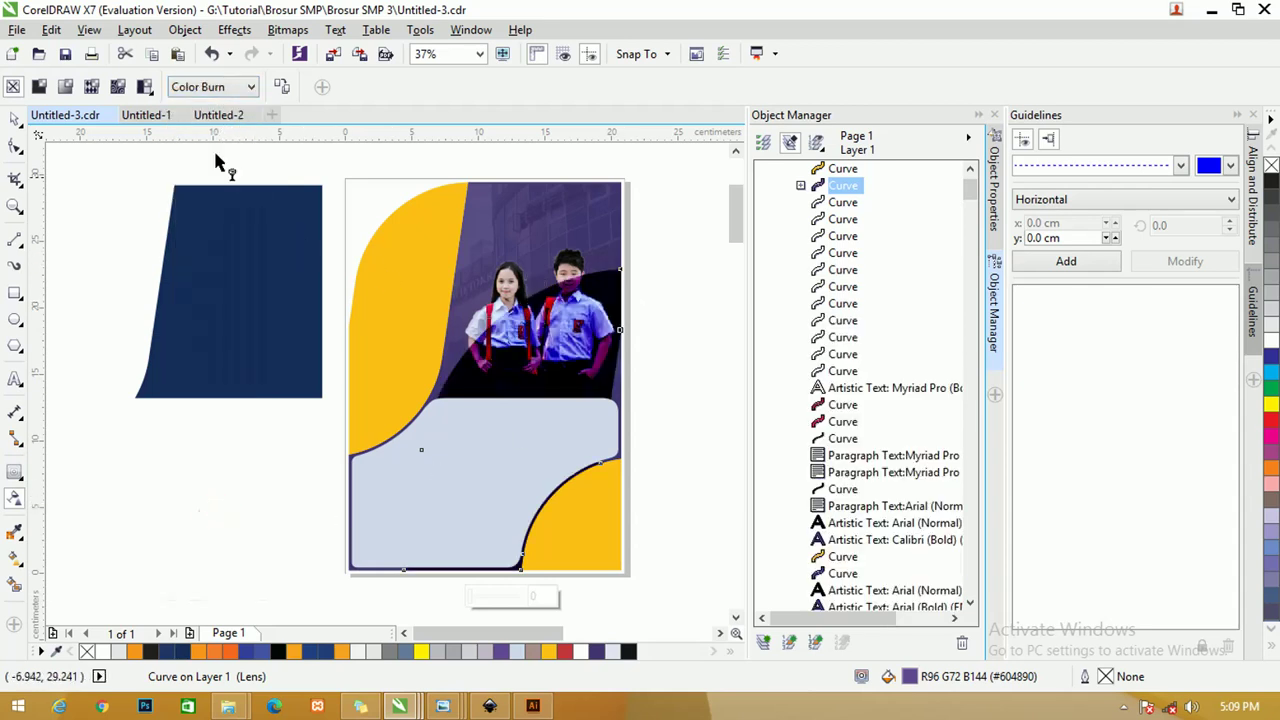
{"action": "left_click", "coordinate": [210, 87]}
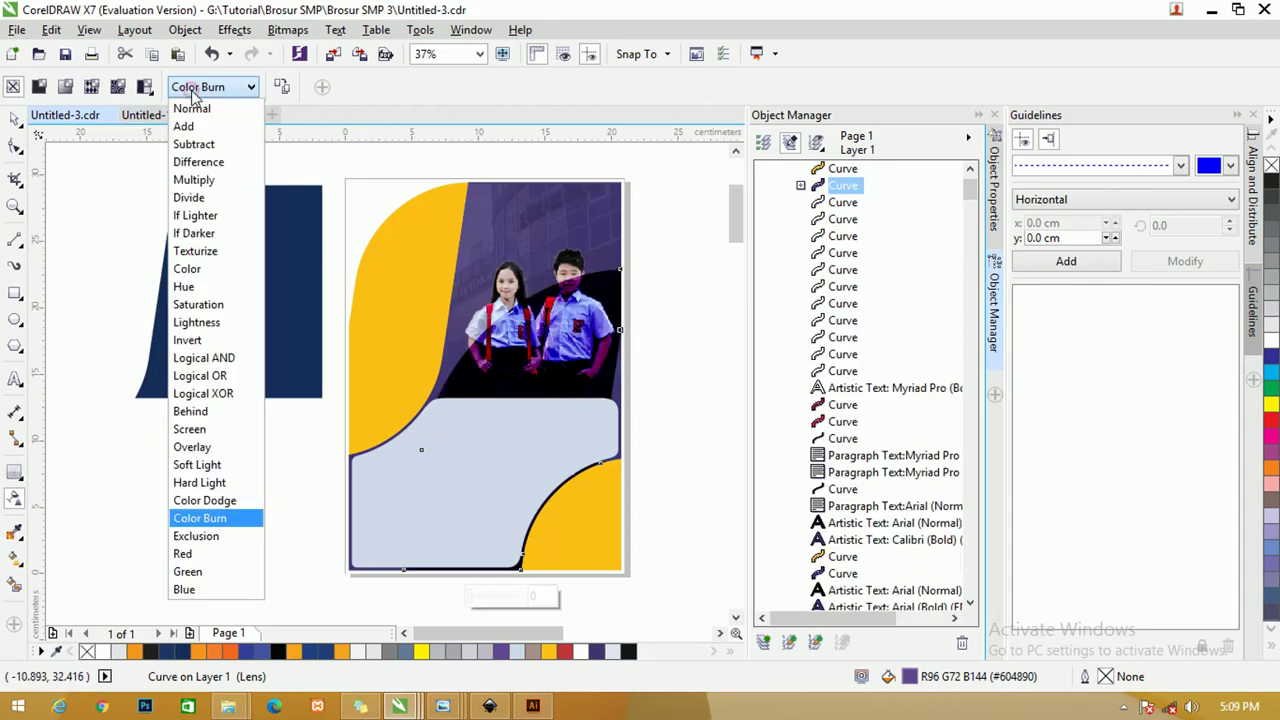
{"action": "left_click", "coordinate": [193, 180]}
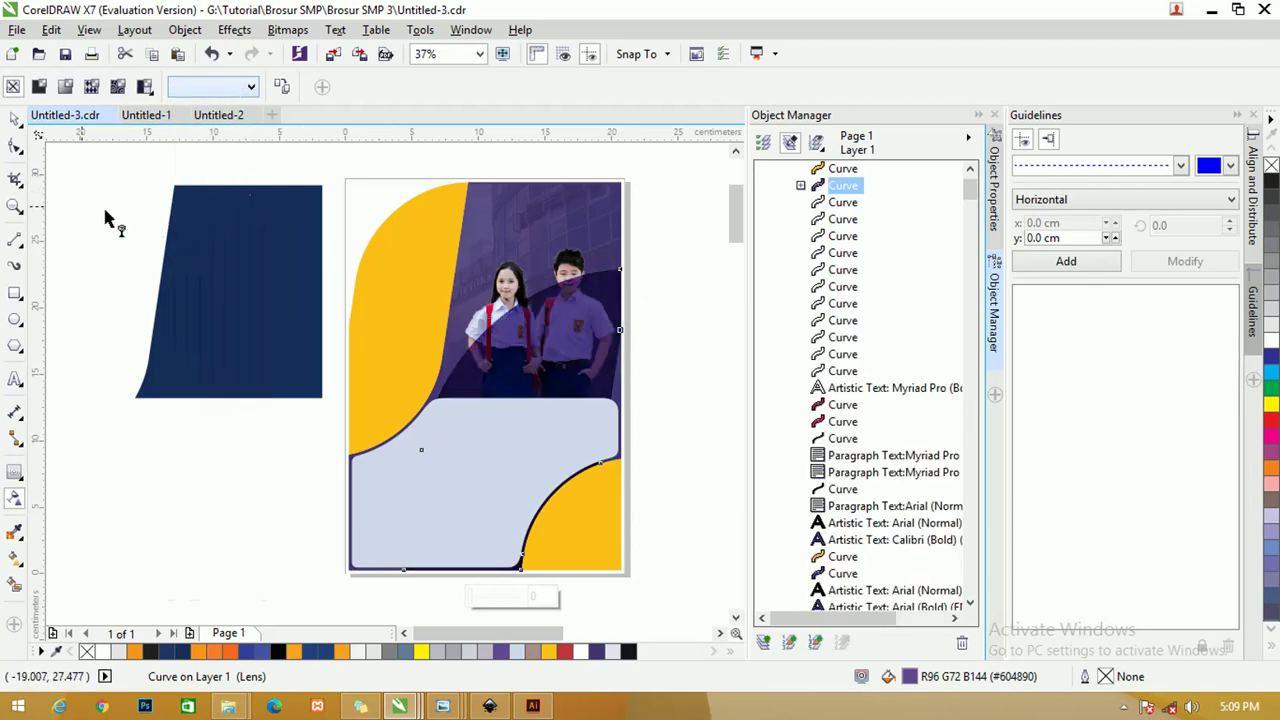
- Try the Subtract merge mode on the lighter purple shape and set it back to Screen
{"action": "left_click", "coordinate": [14, 119]}
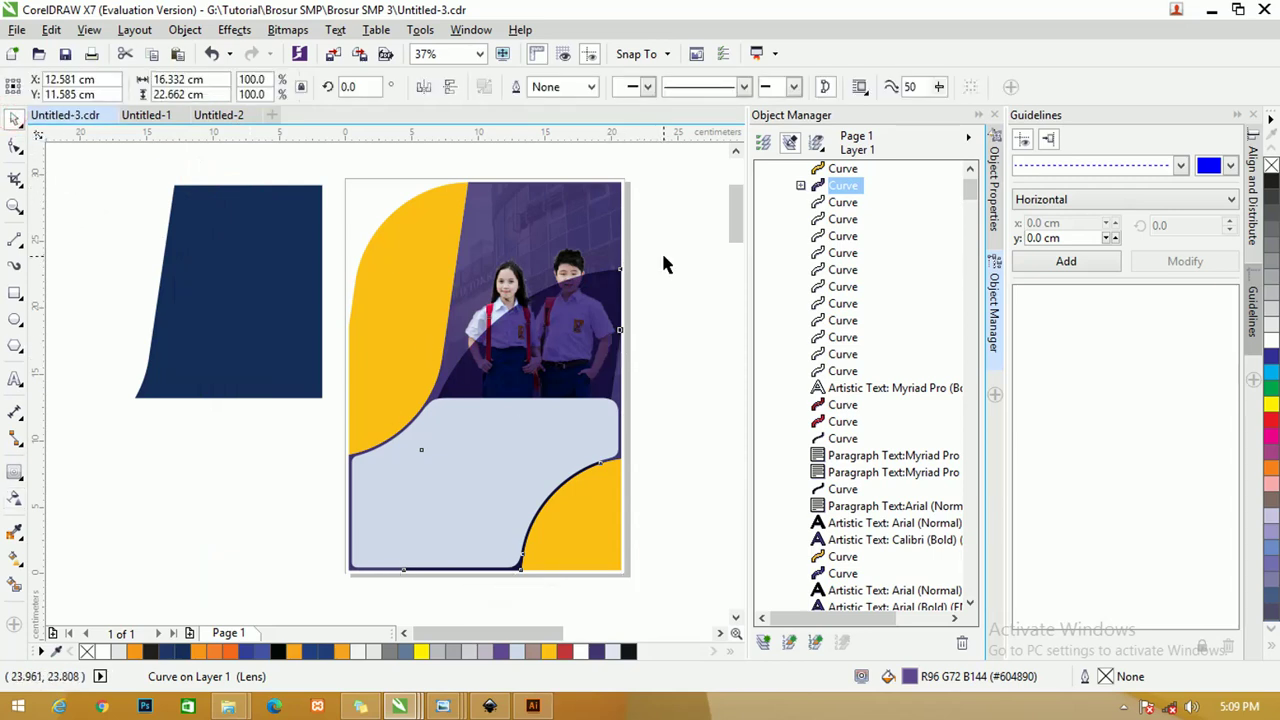
{"action": "left_click", "coordinate": [14, 500]}
{"action": "left_click", "coordinate": [240, 87]}
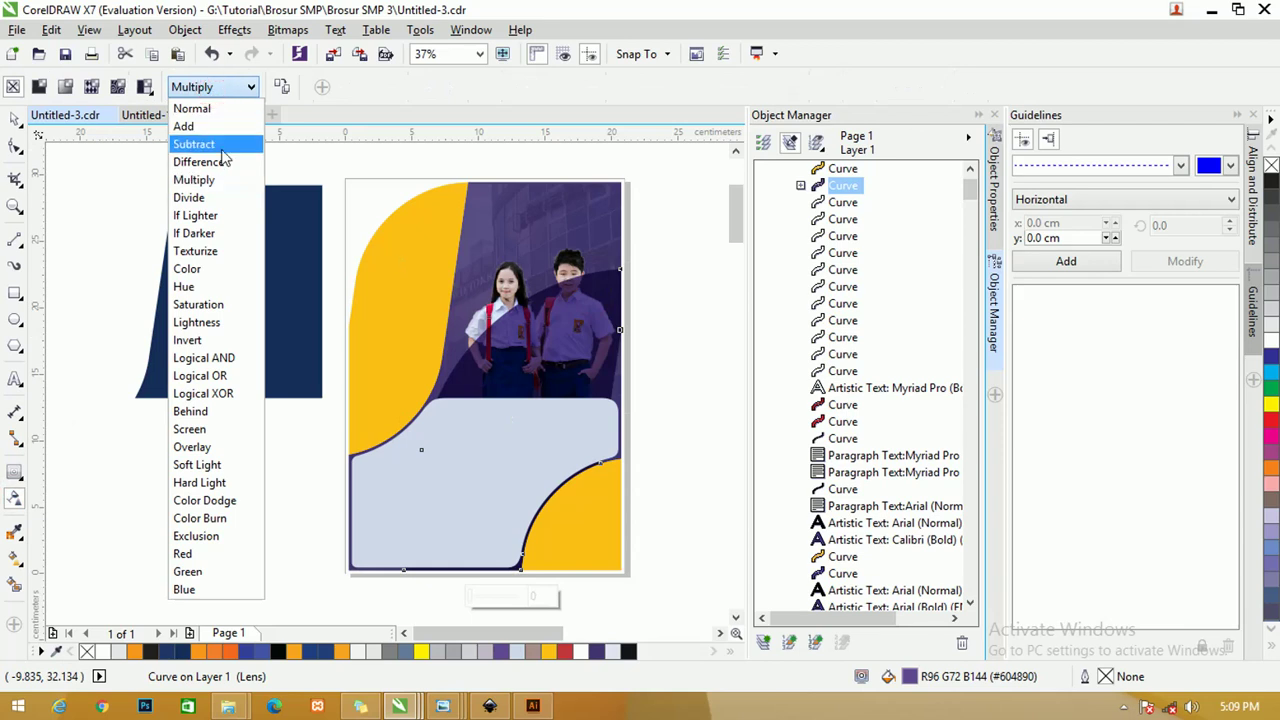
{"action": "left_click", "coordinate": [224, 145]}
{"action": "left_click", "coordinate": [230, 87]}
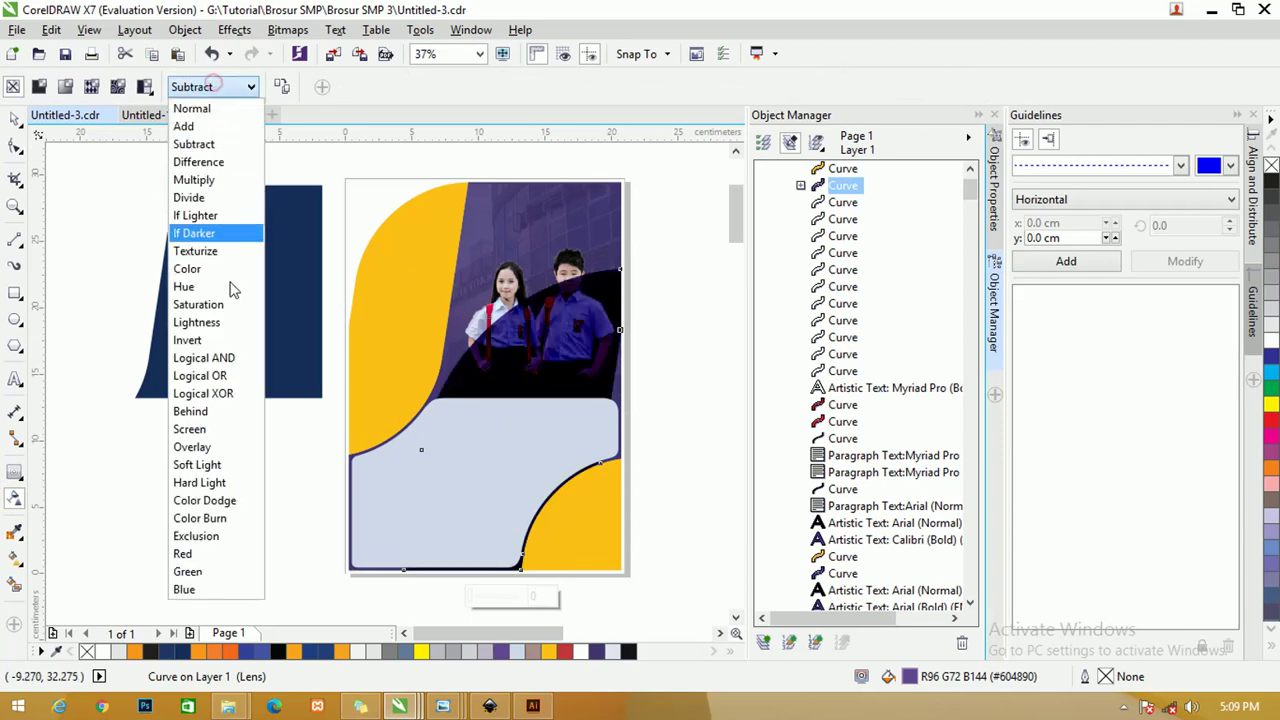
{"action": "left_click", "coordinate": [226, 433]}
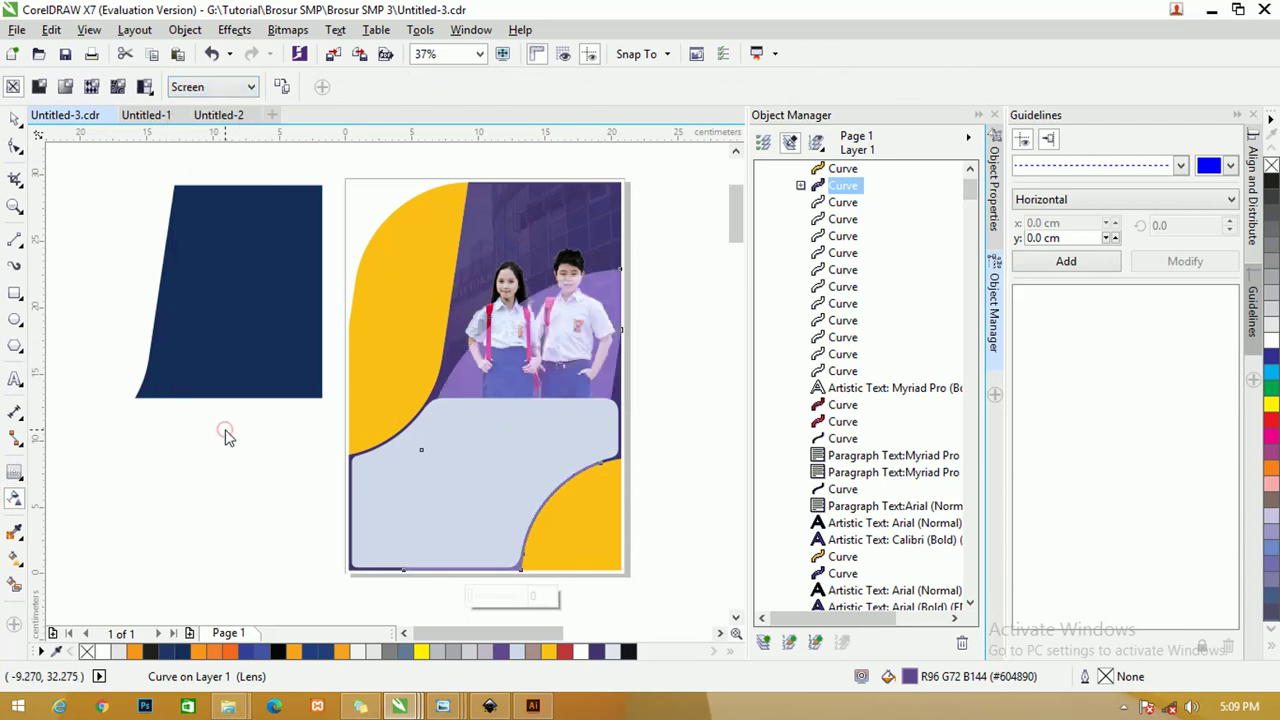
{"action": "left_click", "coordinate": [14, 118]}
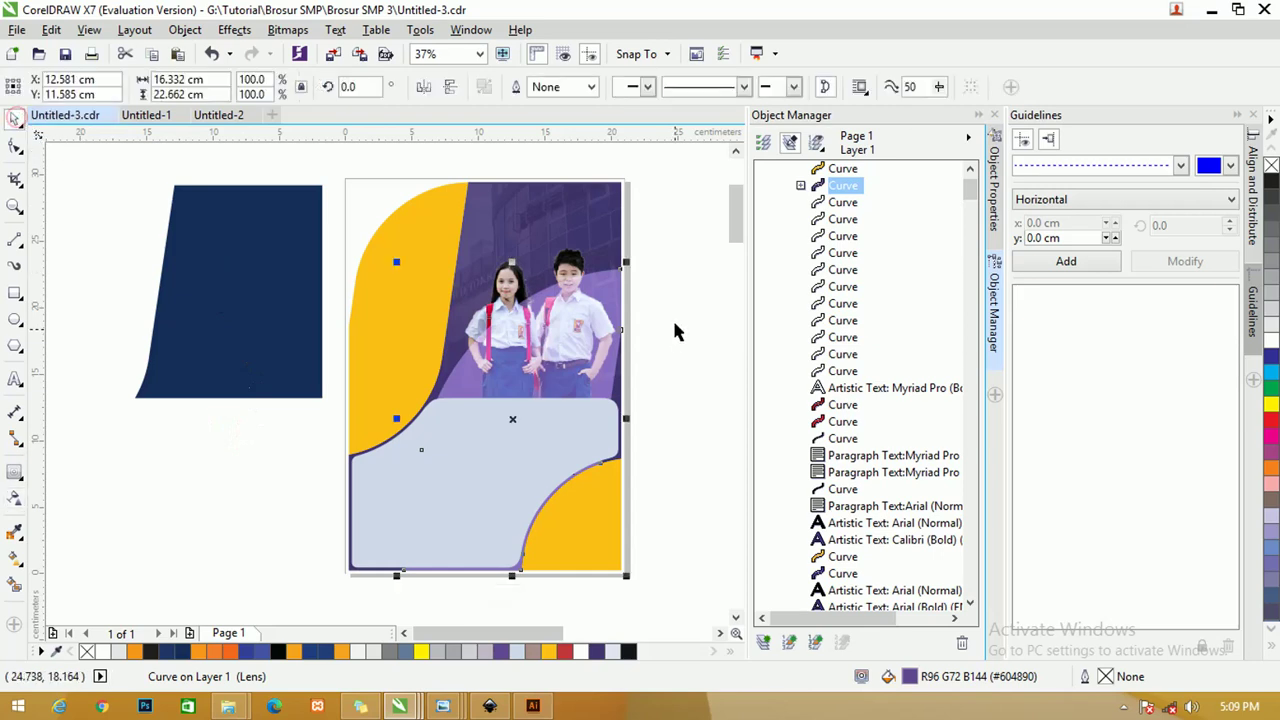
- Try bringing the two-student photo in front of all other objects, and undo the reordering
{"action": "left_click", "coordinate": [665, 270]}
{"action": "left_click", "coordinate": [596, 271]}
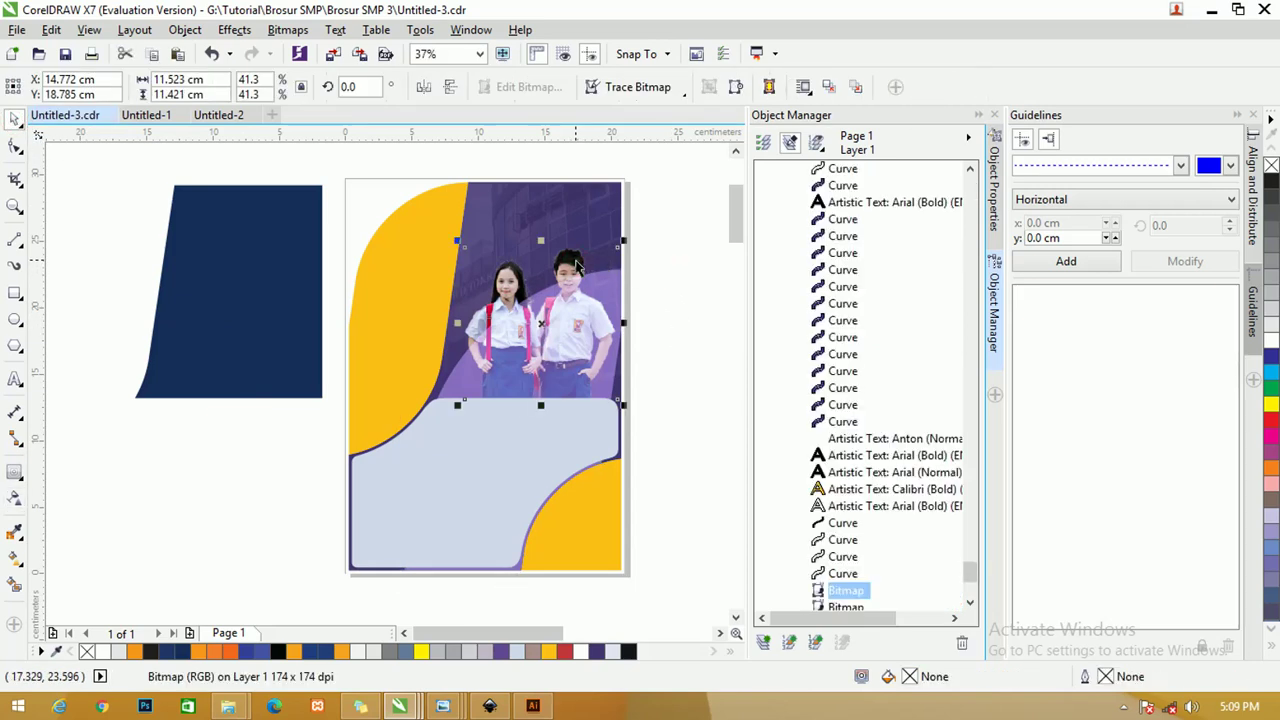
{"action": "key", "text": "shift+Page_Up"}
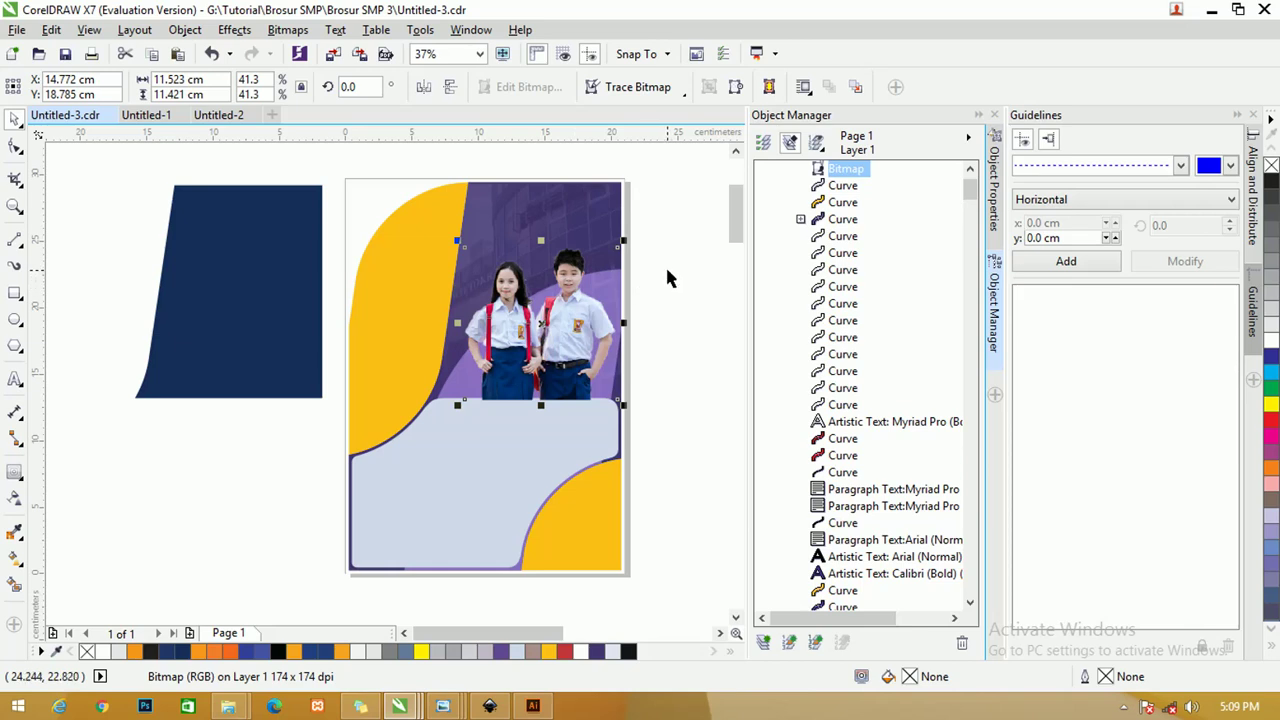
{"action": "key", "text": "shift+Page_Down"}
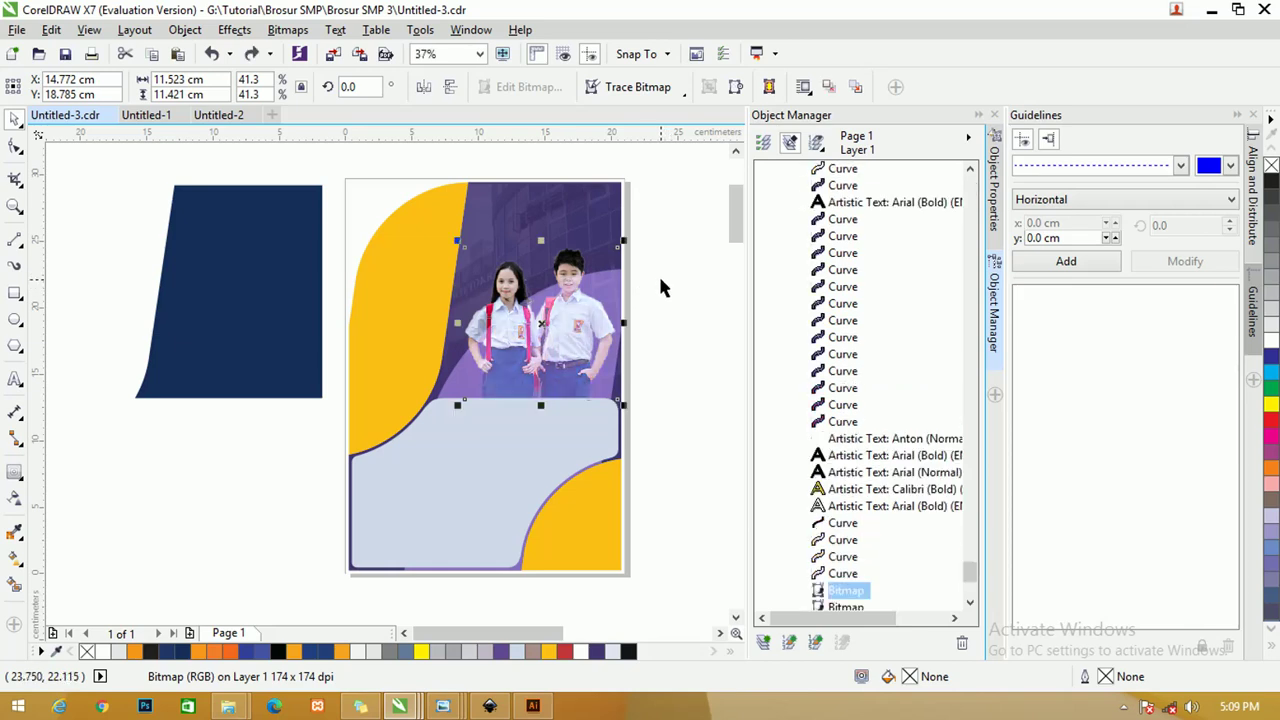
{"action": "left_click", "coordinate": [660, 278]}
- Change the transparency merge mode of the lighter purple shape to Overlay
{"action": "left_click", "coordinate": [600, 308]}
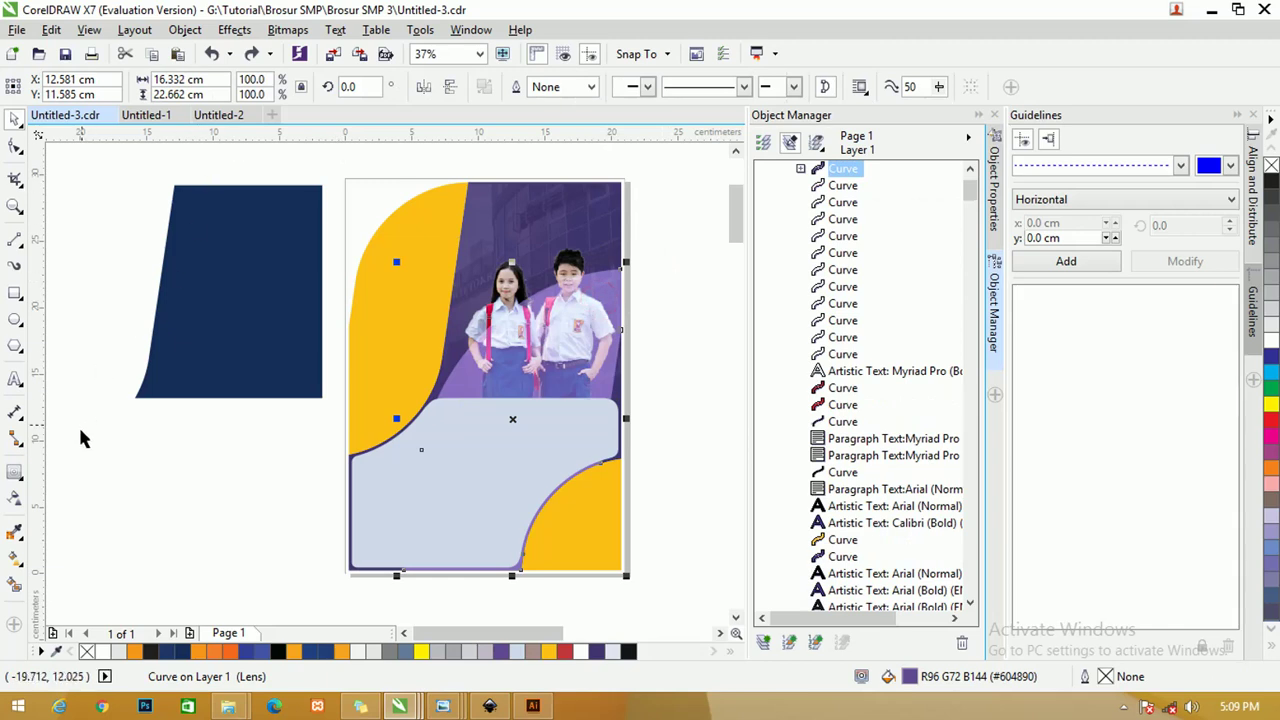
{"action": "left_click", "coordinate": [16, 498]}
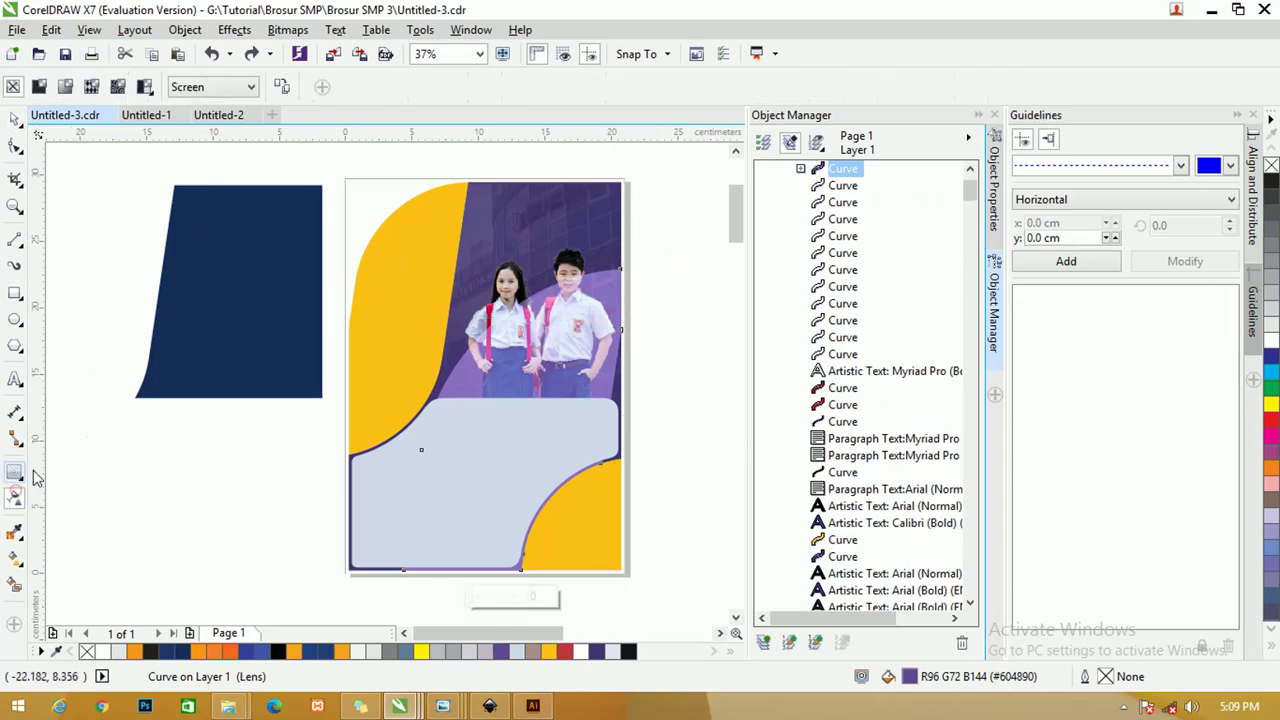
{"action": "left_click", "coordinate": [213, 87]}
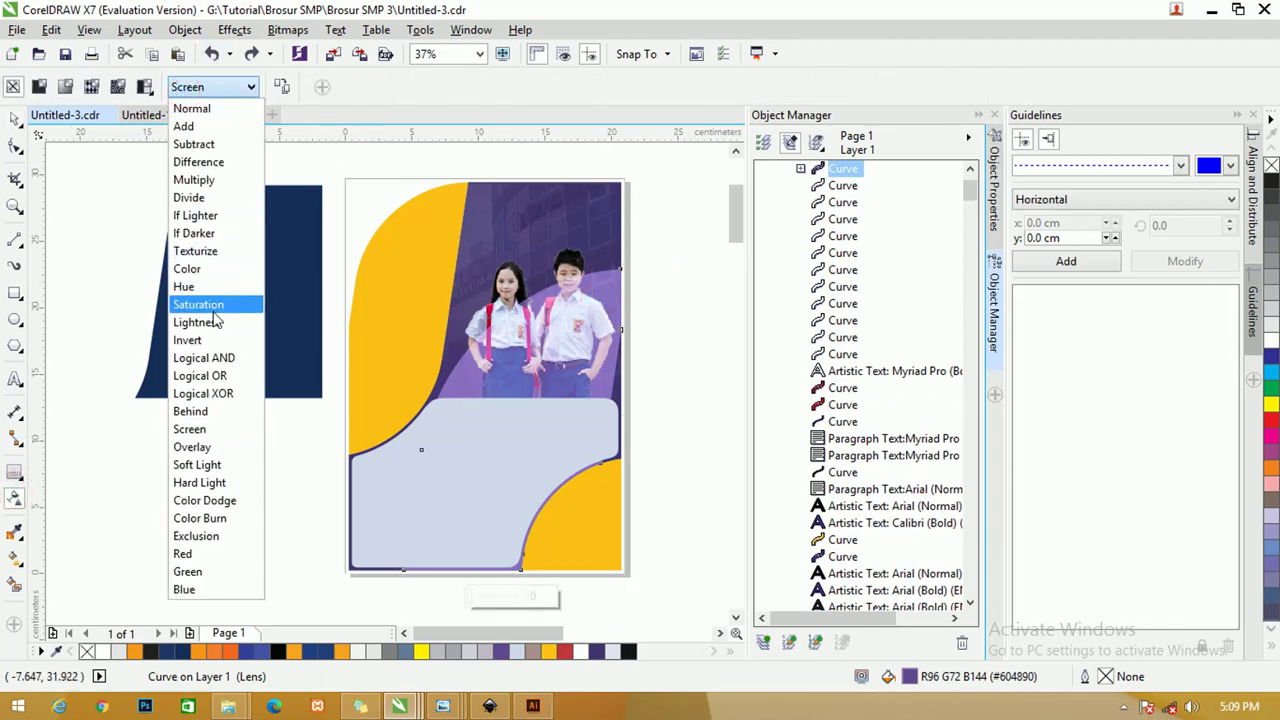
{"action": "left_click", "coordinate": [466, 302]}
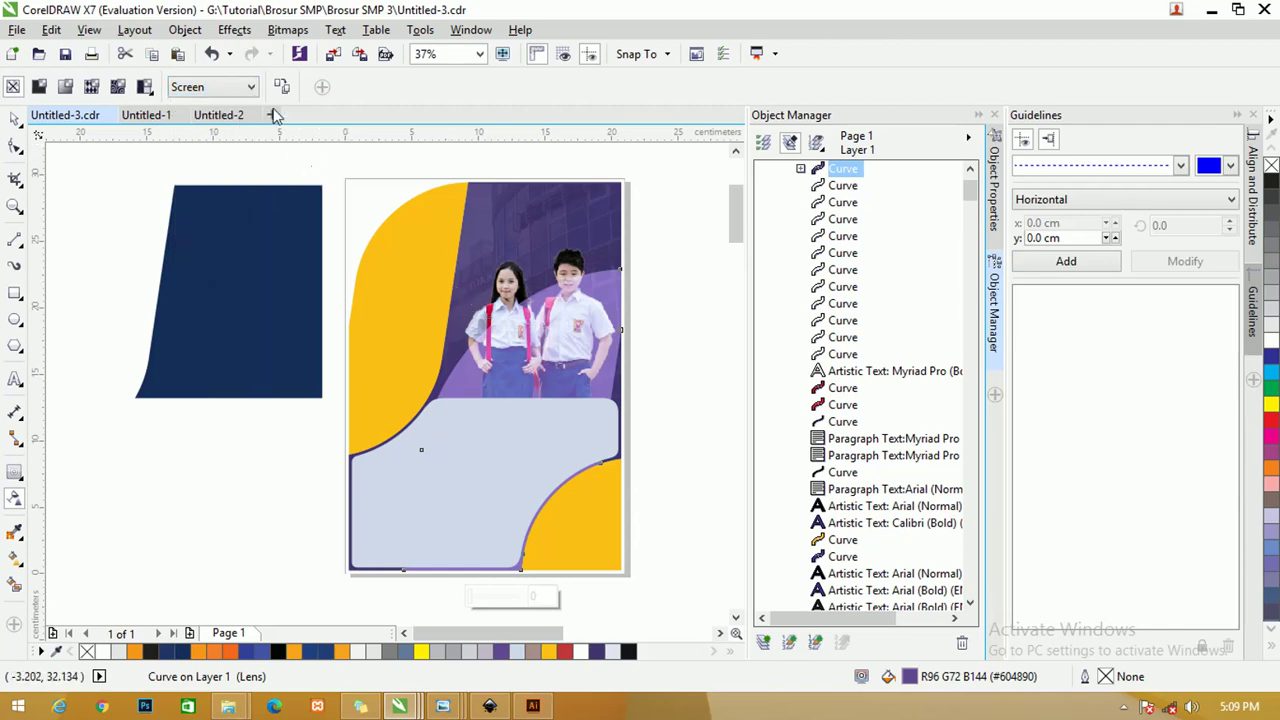
{"action": "left_click", "coordinate": [248, 88]}
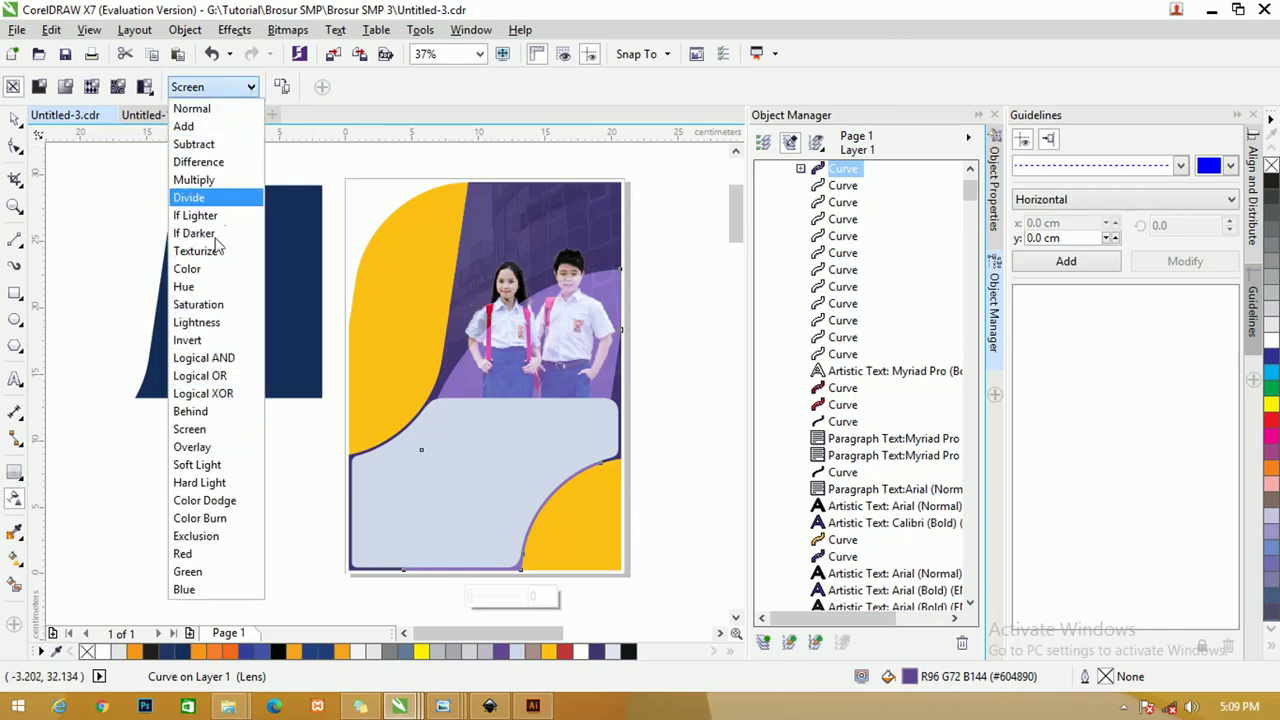
{"action": "left_click", "coordinate": [230, 436]}
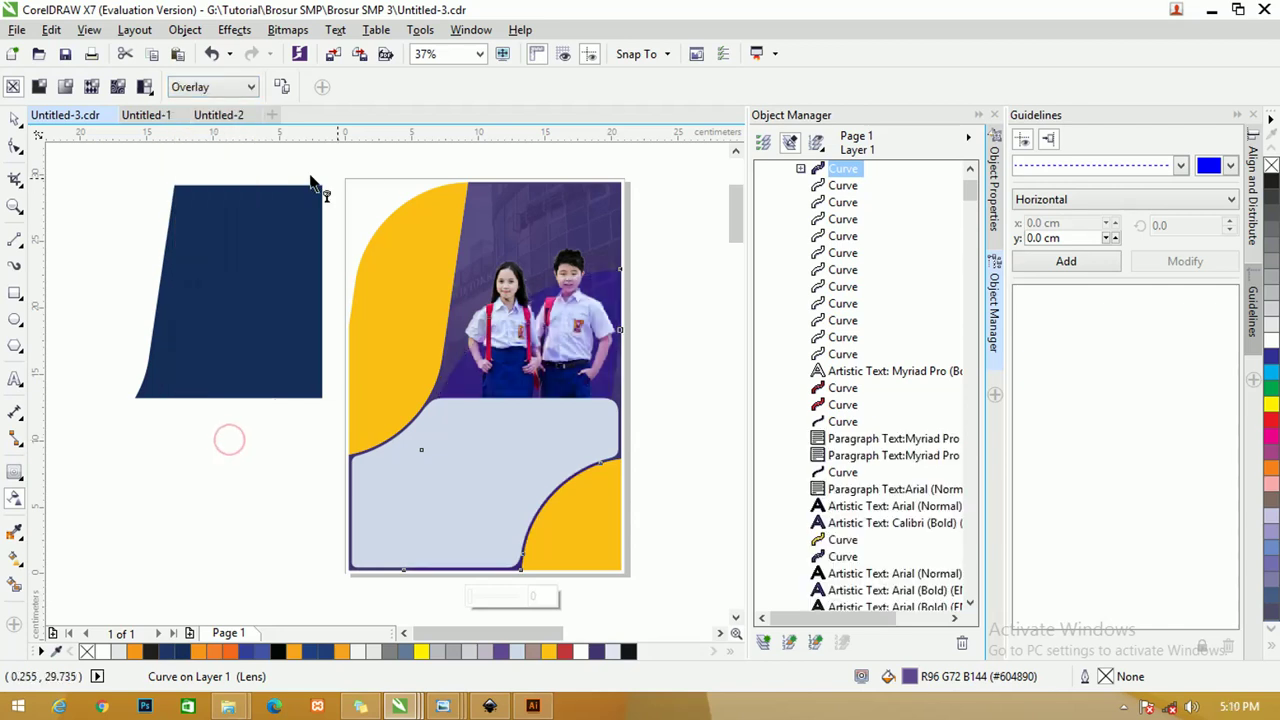
- Apply a uniform transparency of about 68 to the lighter purple Overlay shape and check the result around the students
{"action": "left_click", "coordinate": [40, 88]}
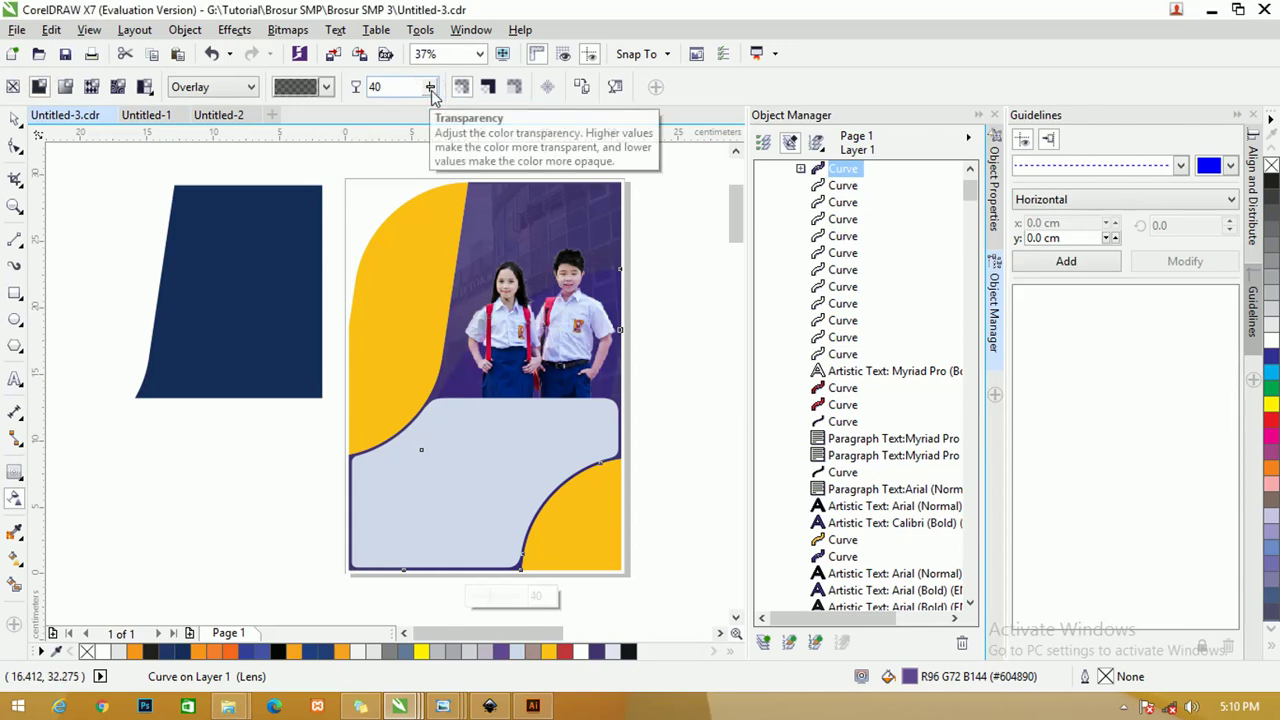
{"action": "left_click_drag", "start_coordinate": [430, 87], "coordinate": [434, 97]}
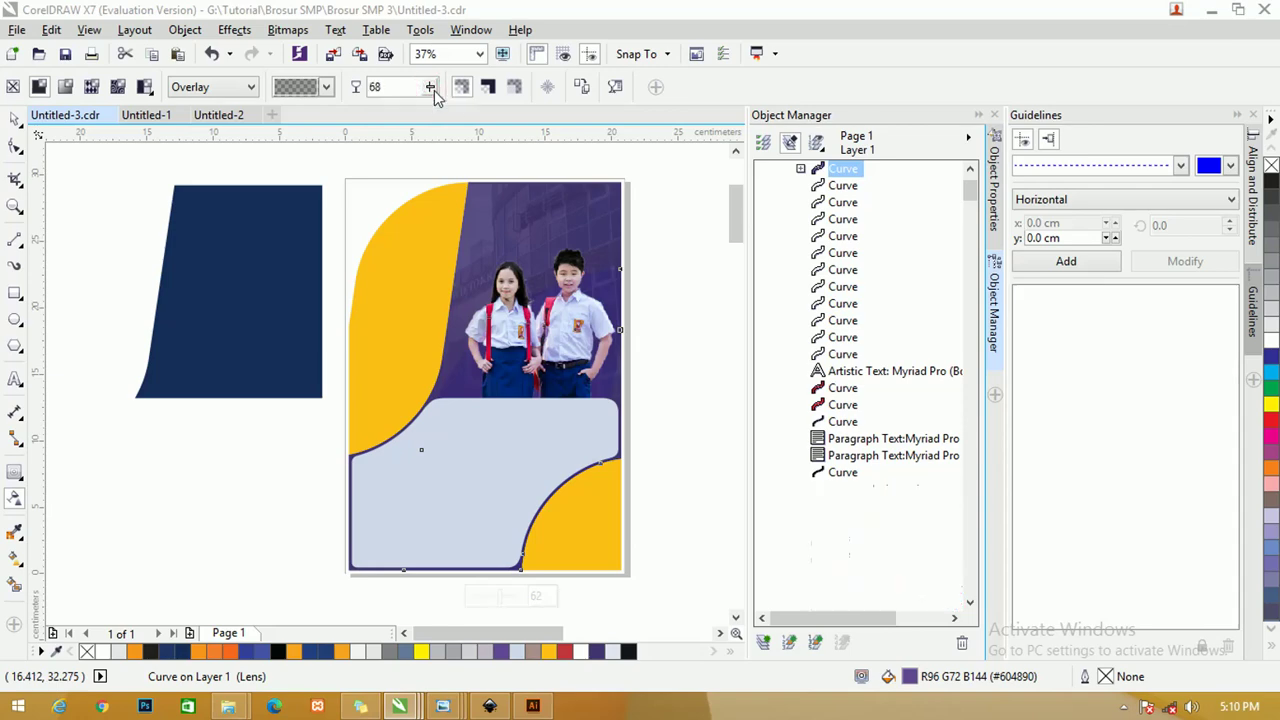
{"action": "left_click", "coordinate": [15, 118]}
{"action": "scroll", "coordinate": [646, 354], "scroll_direction": "up", "scroll_amount": 4}
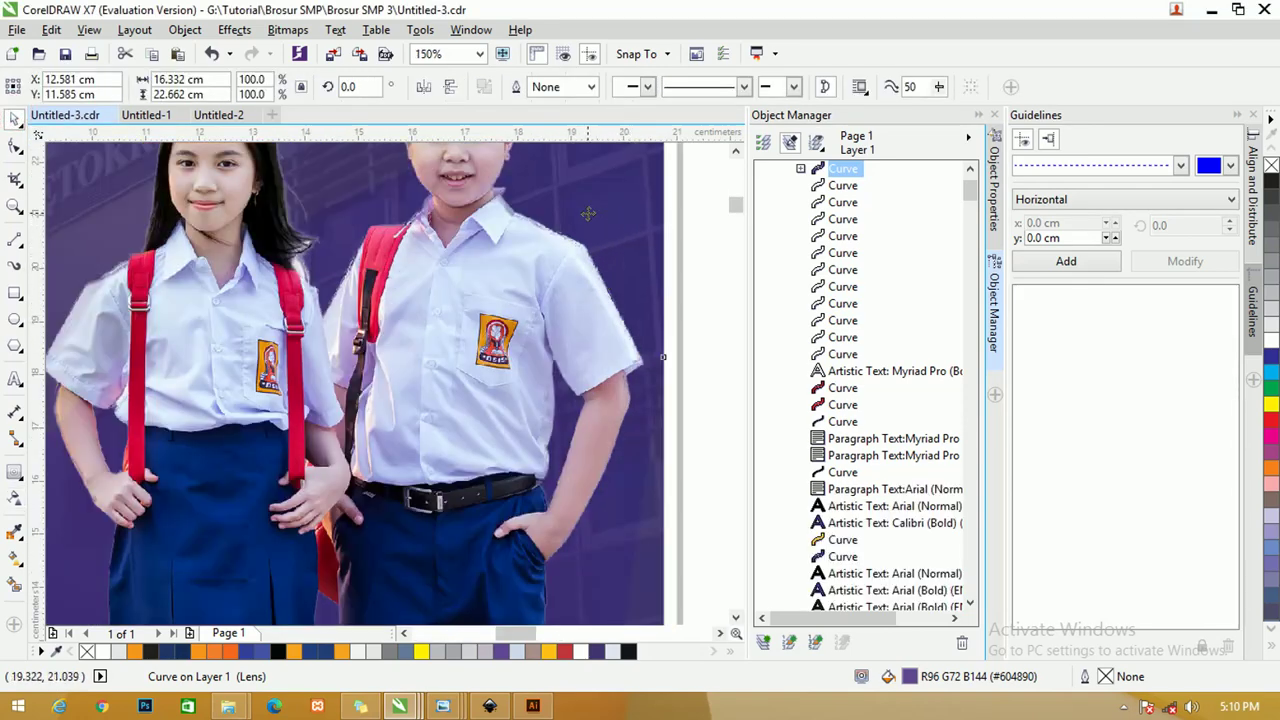
{"action": "scroll", "coordinate": [539, 210], "scroll_direction": "down", "scroll_amount": 2}
{"action": "left_click", "coordinate": [646, 209]}
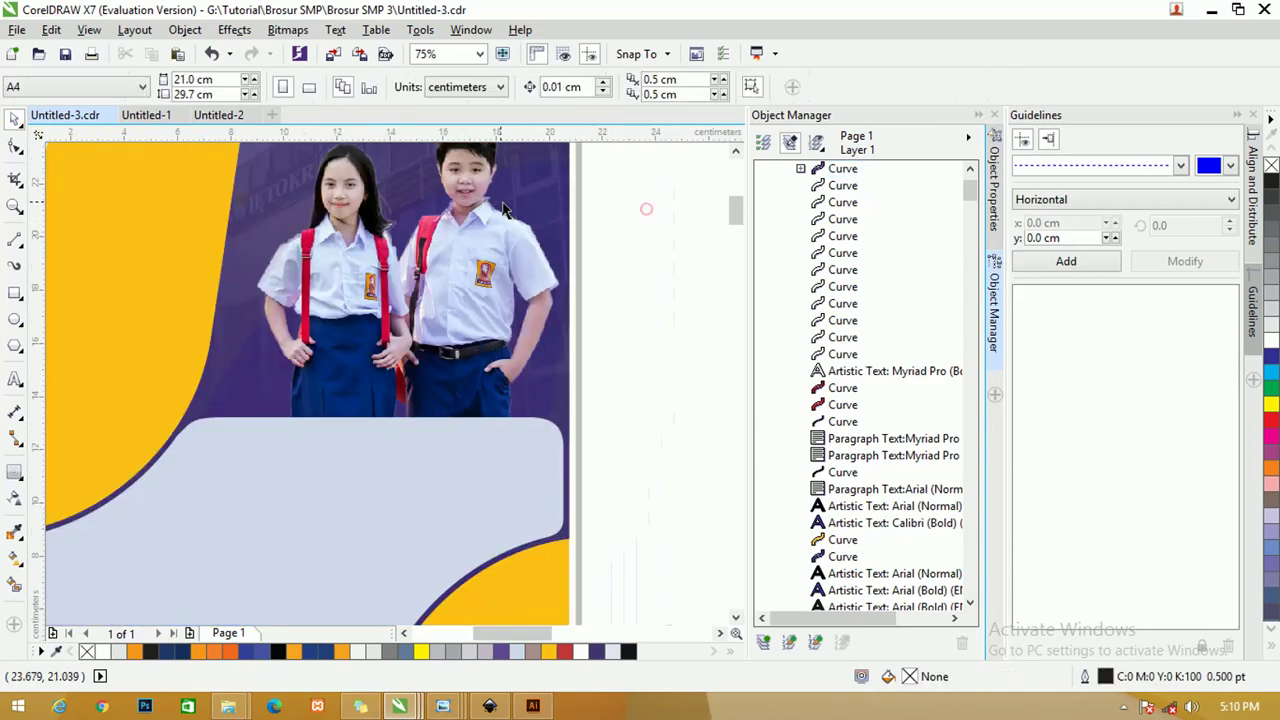
- Bring the two-student photo to the front, above the lighter purple shape
{"action": "left_click", "coordinate": [466, 177]}
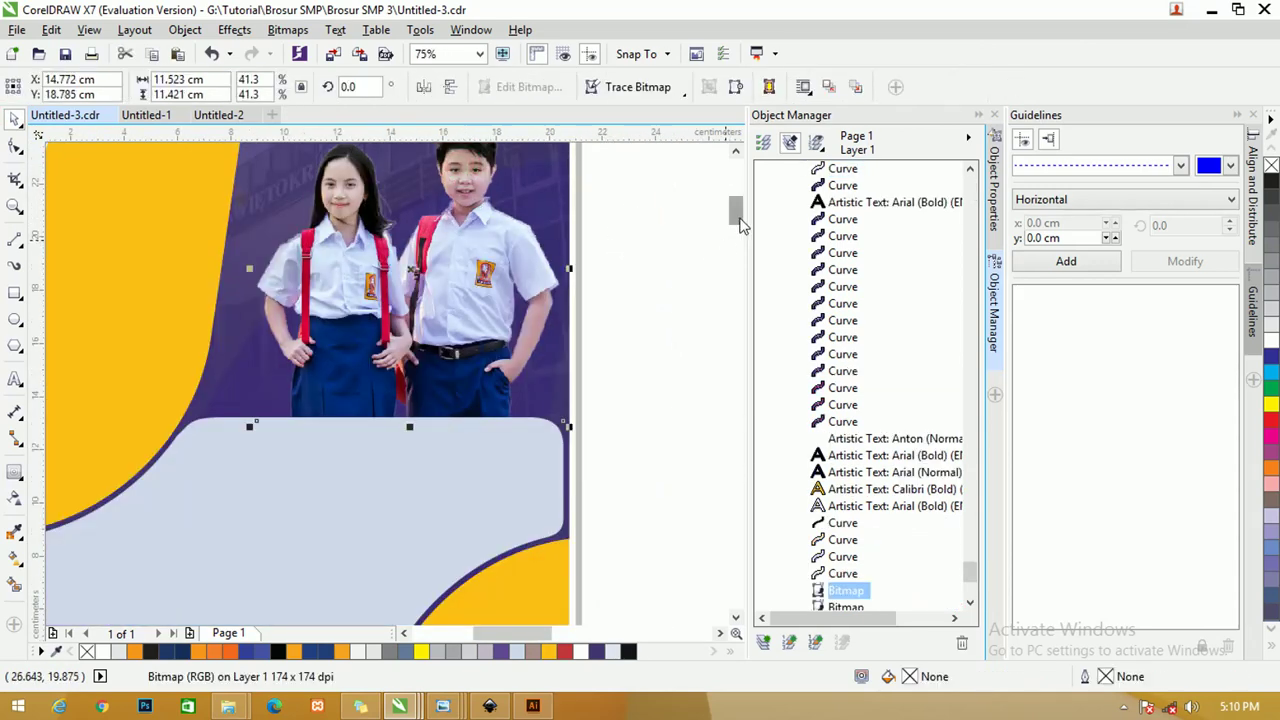
{"action": "left_click_drag", "start_coordinate": [741, 224], "coordinate": [735, 207]}
{"action": "key", "text": "shift+Page_Up"}
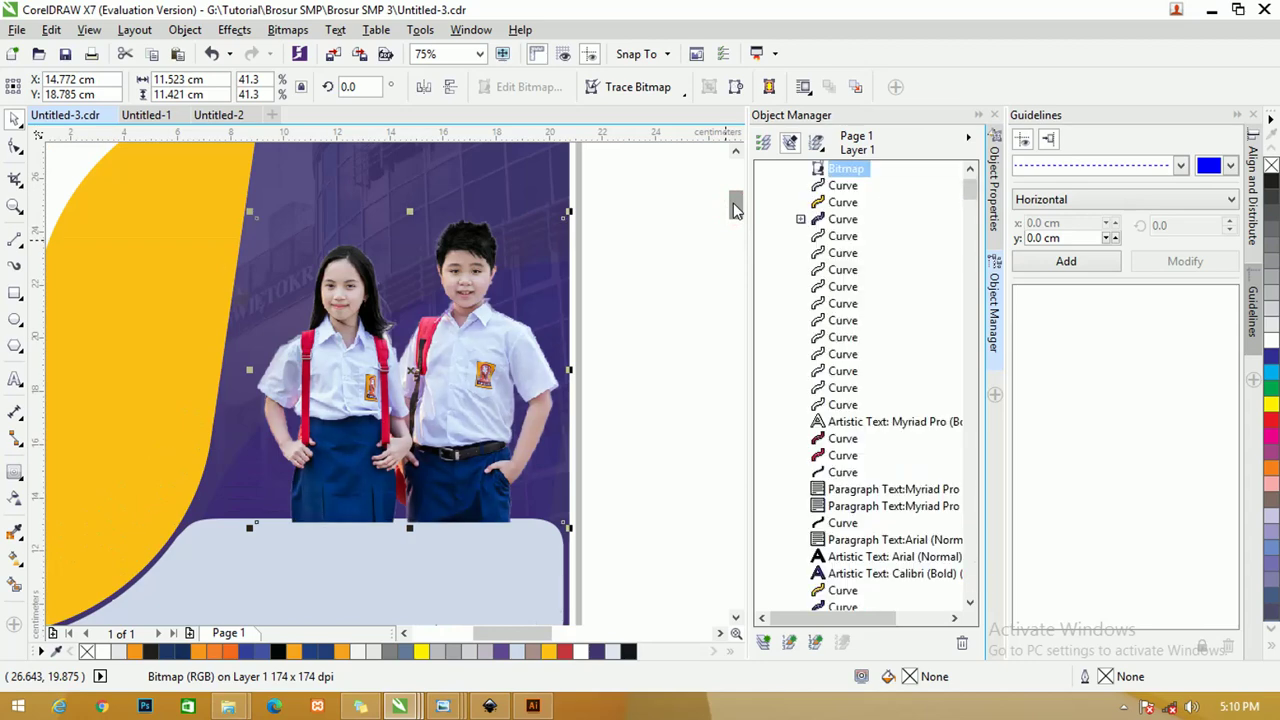
{"action": "left_click", "coordinate": [651, 316]}
{"action": "scroll", "coordinate": [651, 316], "scroll_direction": "down", "scroll_amount": 4}
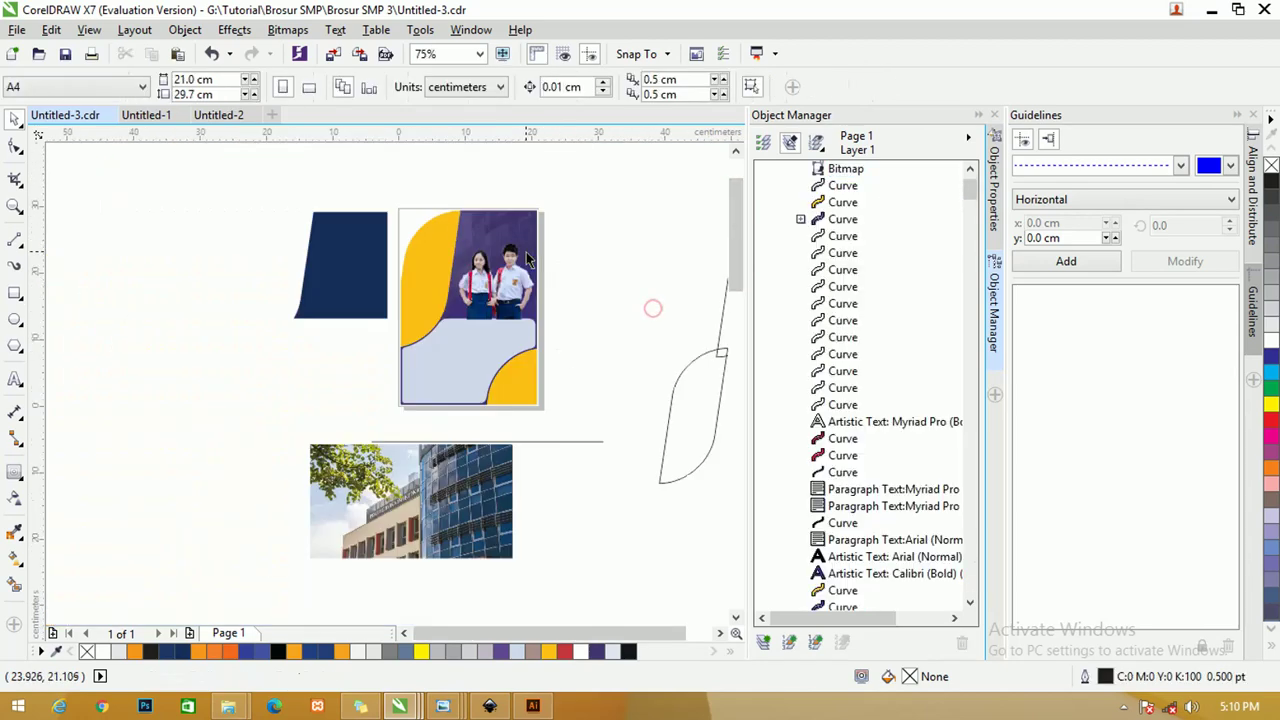
- Bring the pale rounded panel to the front, above the two-student photo
{"action": "left_click", "coordinate": [463, 349]}
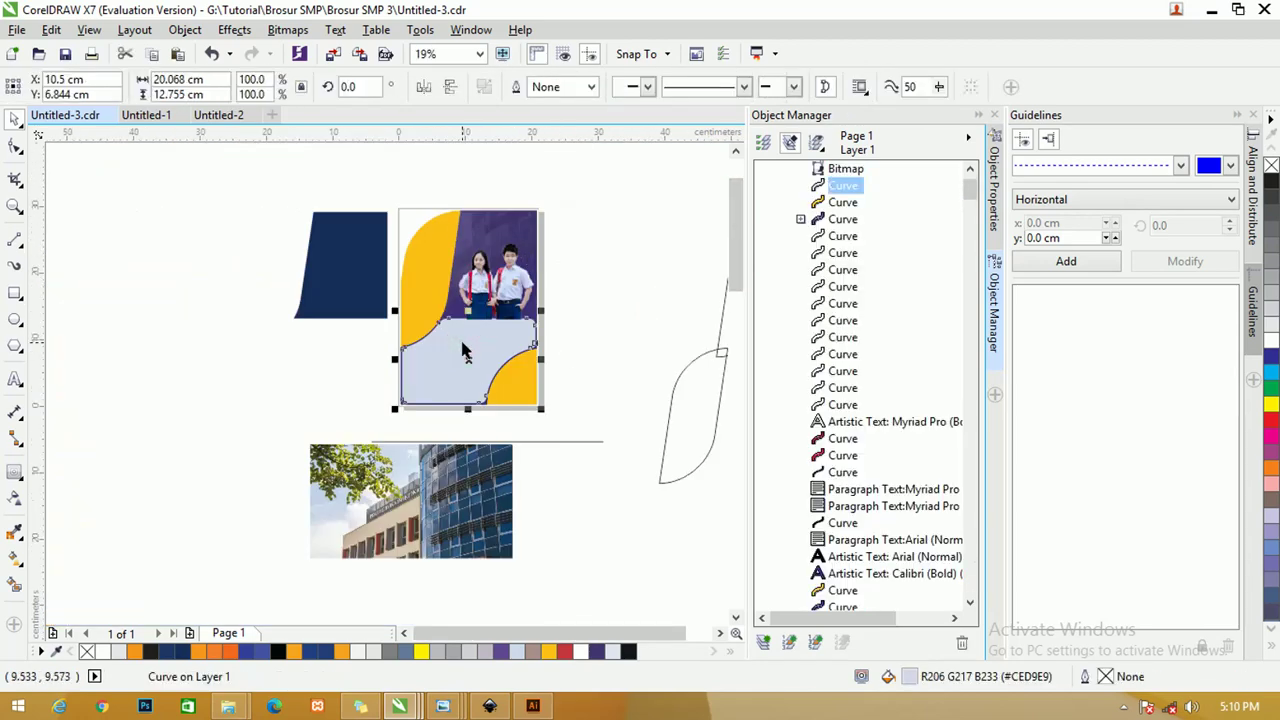
{"action": "key", "text": "shift+Page_Up"}
{"action": "left_click", "coordinate": [560, 381]}
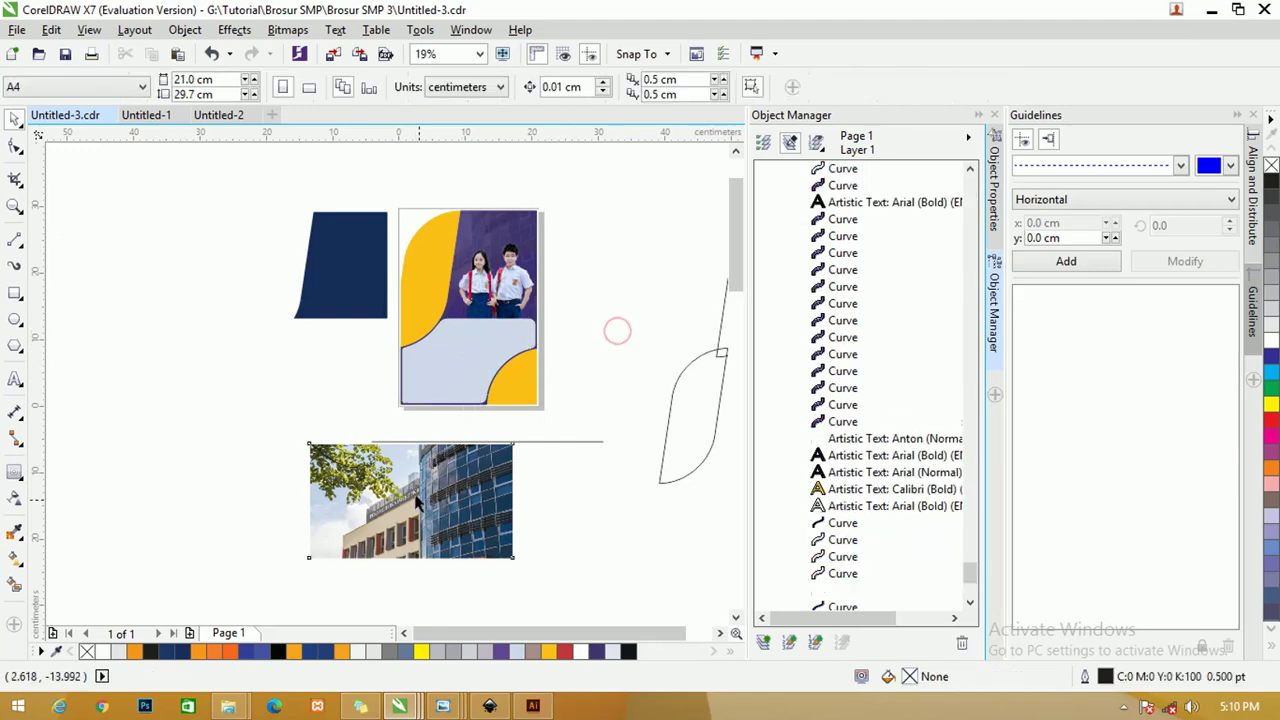
- Move the building photo from below the page to beside it, overlapping the lower part of the navy shape
{"action": "left_click_drag", "start_coordinate": [408, 500], "coordinate": [316, 342]}
{"action": "scroll", "coordinate": [460, 358], "scroll_direction": "up", "scroll_amount": 2}
{"action": "scroll", "coordinate": [343, 346], "scroll_direction": "down", "scroll_amount": 2}
- Duplicate the pale rounded panel in place at the lower part of the page
{"action": "left_click", "coordinate": [427, 362]}
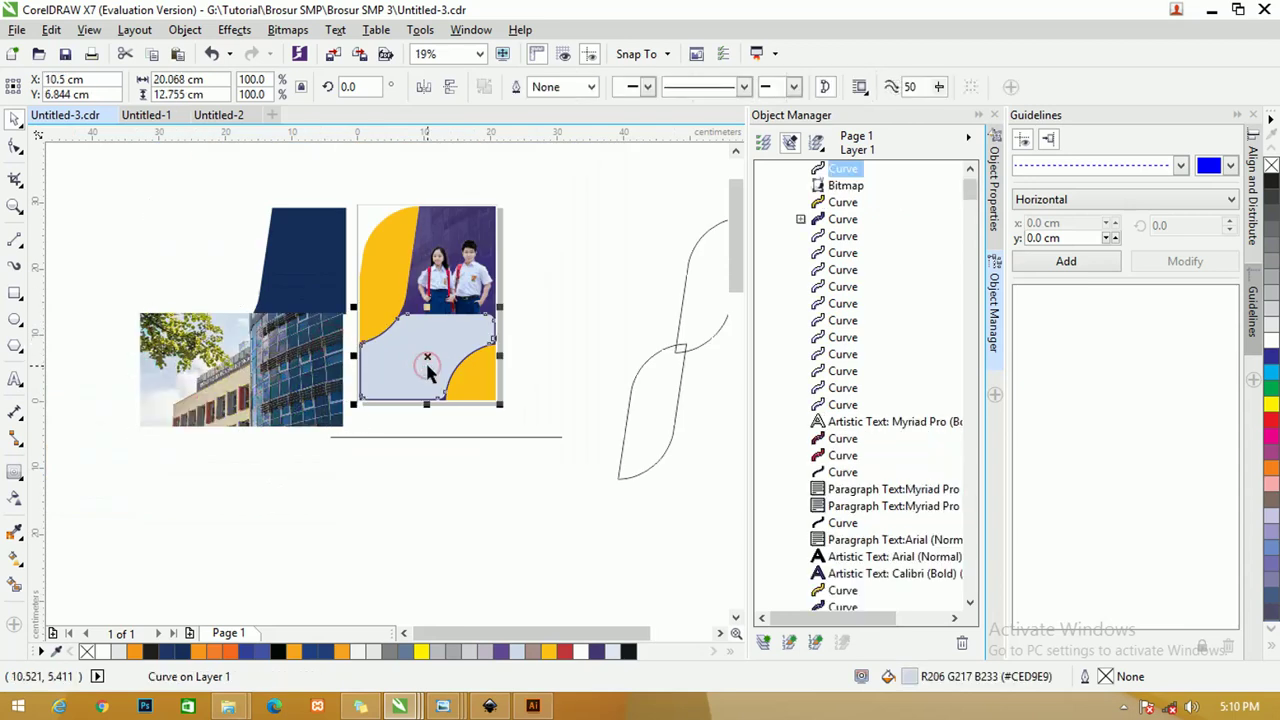
{"action": "key", "text": "ctrl+v"}
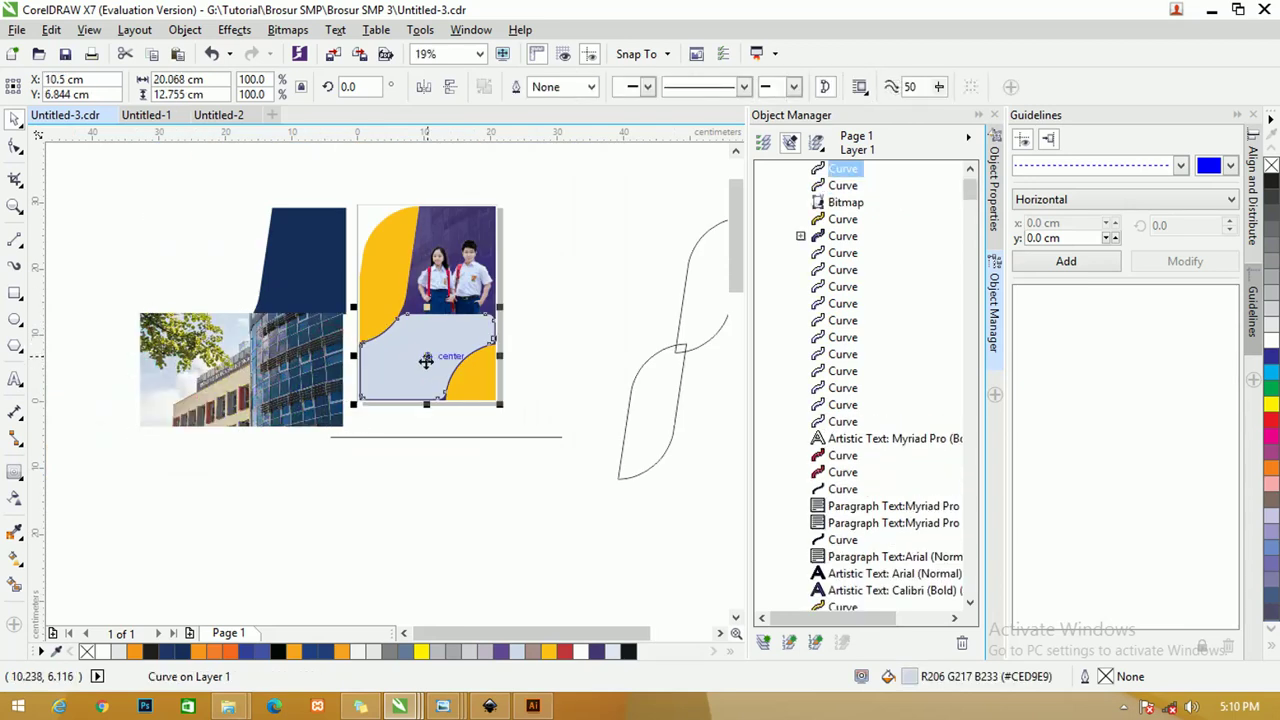
{"action": "left_click", "coordinate": [575, 293]}
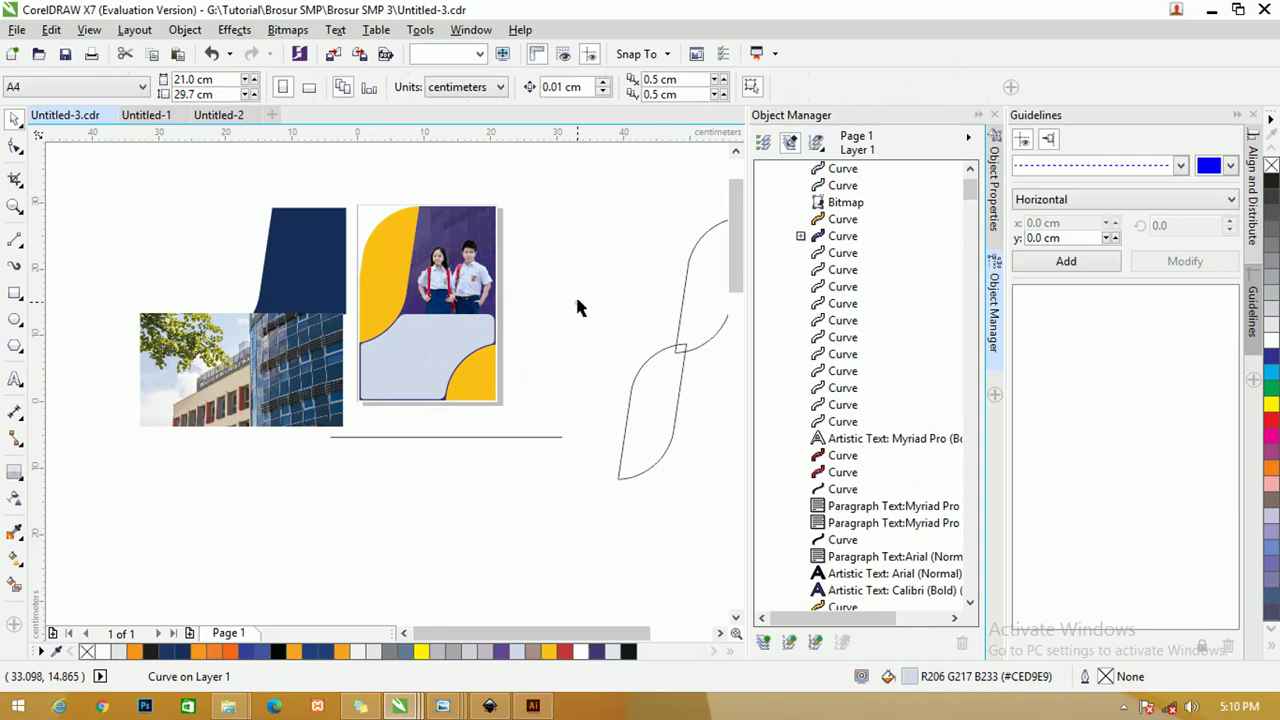
- PowerClip the building photo inside the topmost pale rounded panel and place the clipped panel behind its plain copy
{"action": "right_click", "coordinate": [281, 343]}
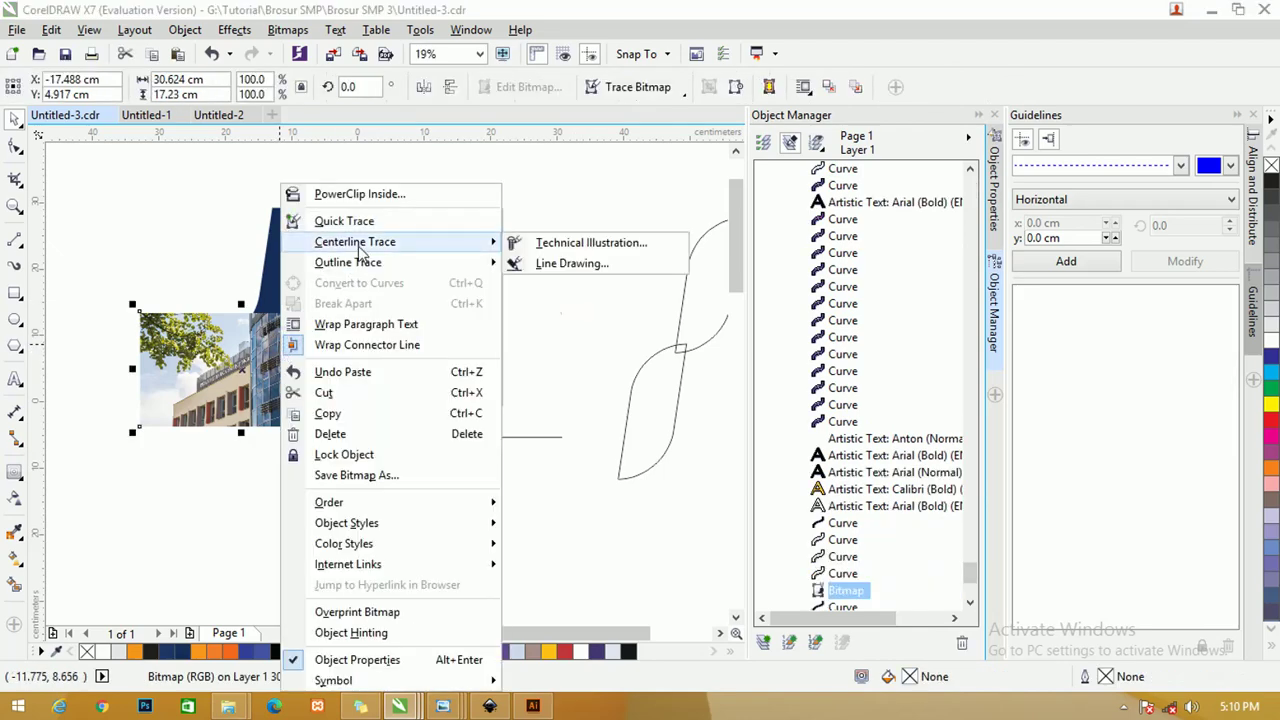
{"action": "left_click", "coordinate": [348, 194]}
{"action": "left_click", "coordinate": [400, 350]}
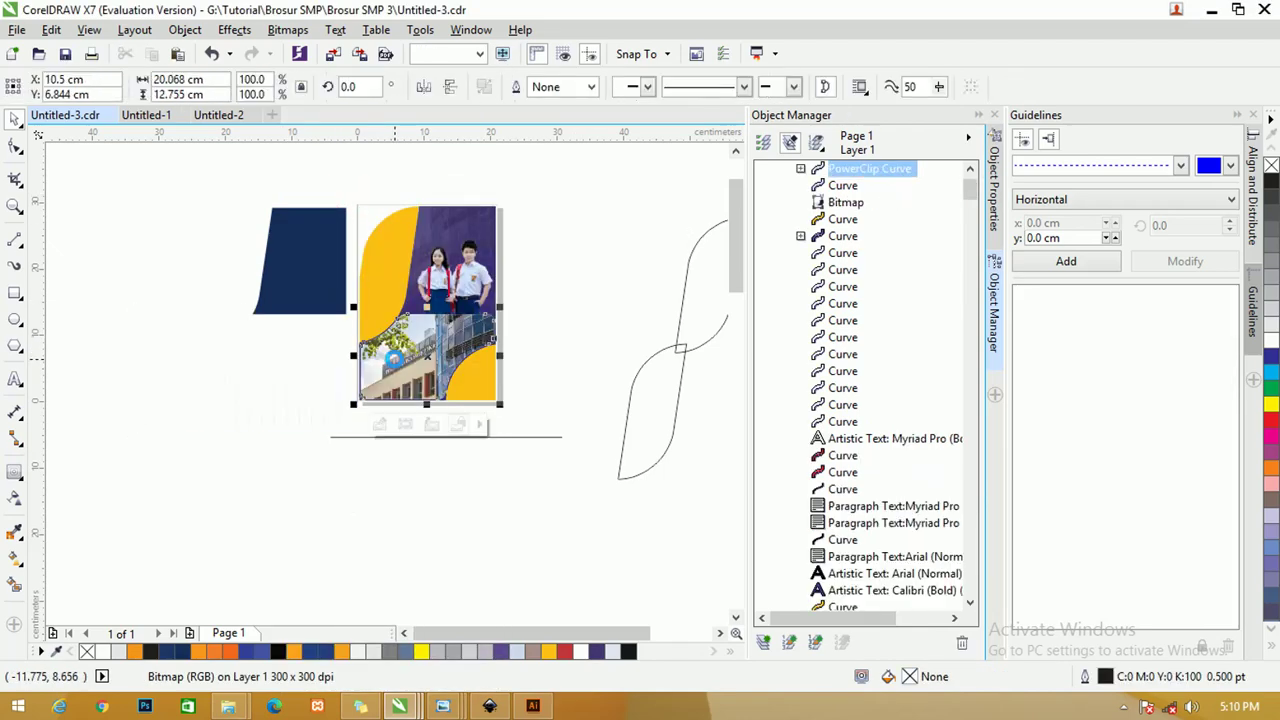
{"action": "scroll", "coordinate": [404, 333], "scroll_direction": "up", "scroll_amount": 1}
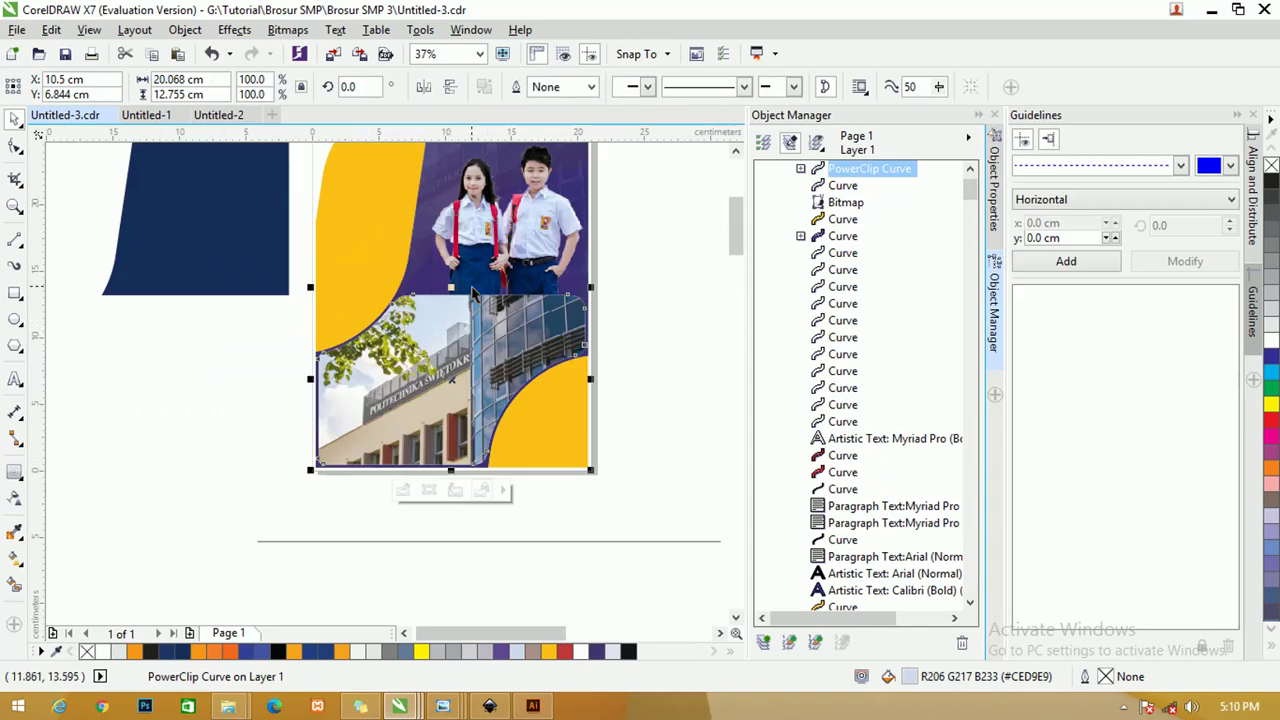
{"action": "key", "text": "ctrl+z"}
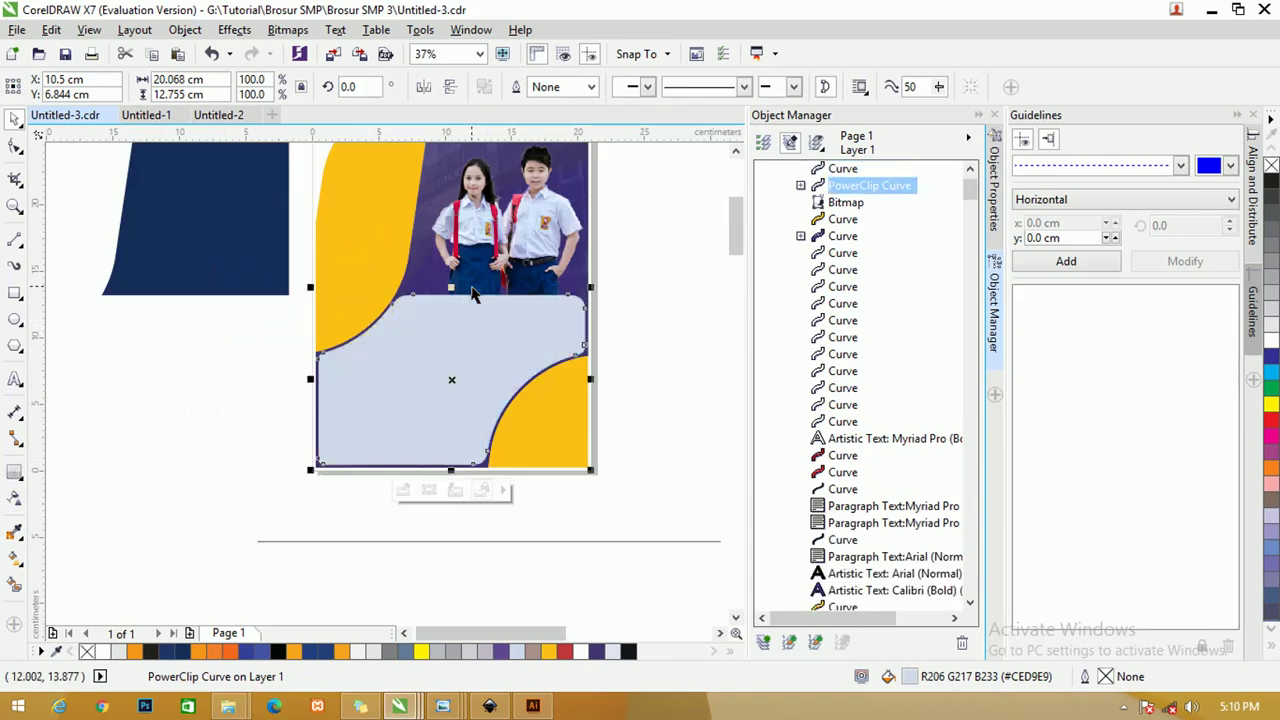
- Apply a diagonal linear fountain transparency across the plain front panel, from lower left to upper right, with the end node at 0
{"action": "left_click", "coordinate": [652, 268]}
{"action": "left_click", "coordinate": [390, 353]}
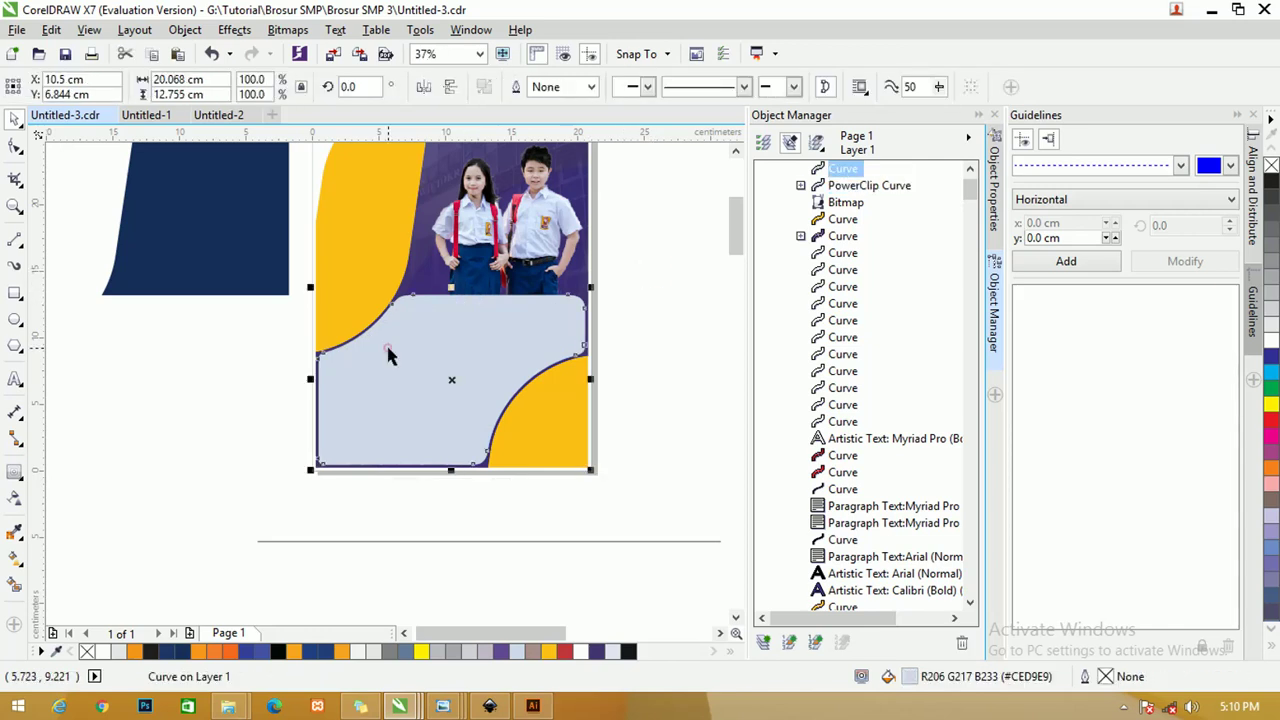
{"action": "left_click", "coordinate": [14, 505]}
{"action": "left_click_drag", "start_coordinate": [314, 461], "coordinate": [590, 299]}
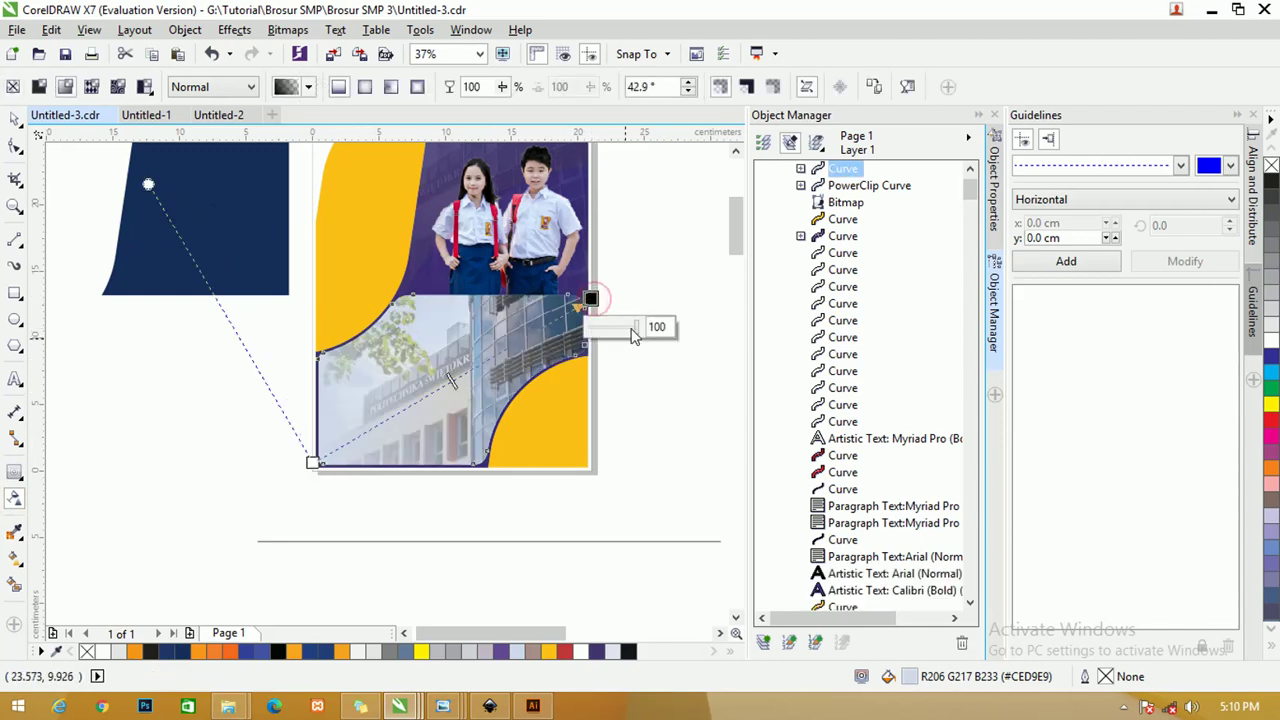
{"action": "left_click_drag", "start_coordinate": [637, 335], "coordinate": [613, 335]}
{"action": "key", "text": "Return"}
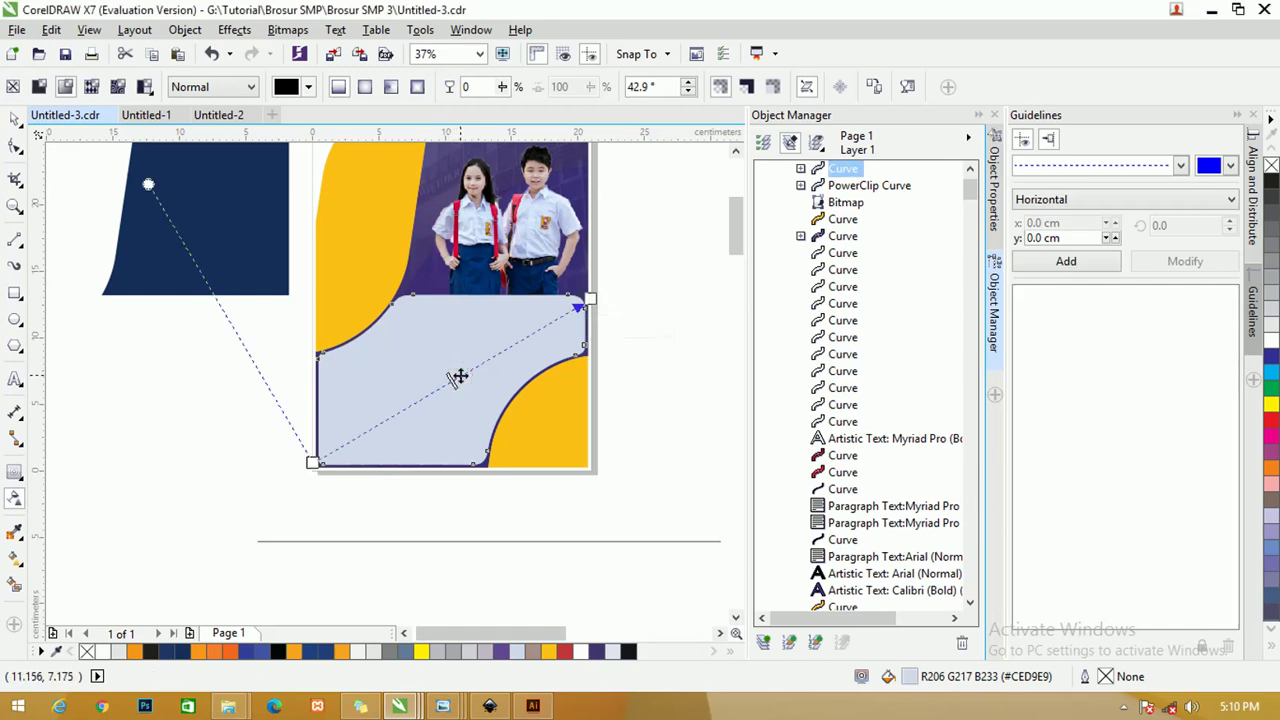
- Give the middle of the panel's fountain transparency a slight see-through value and pull both end nodes inward over the panel
{"action": "left_click_drag", "start_coordinate": [455, 377], "coordinate": [472, 409]}
{"action": "left_click", "coordinate": [459, 375]}
{"action": "left_click_drag", "start_coordinate": [312, 462], "coordinate": [367, 430]}
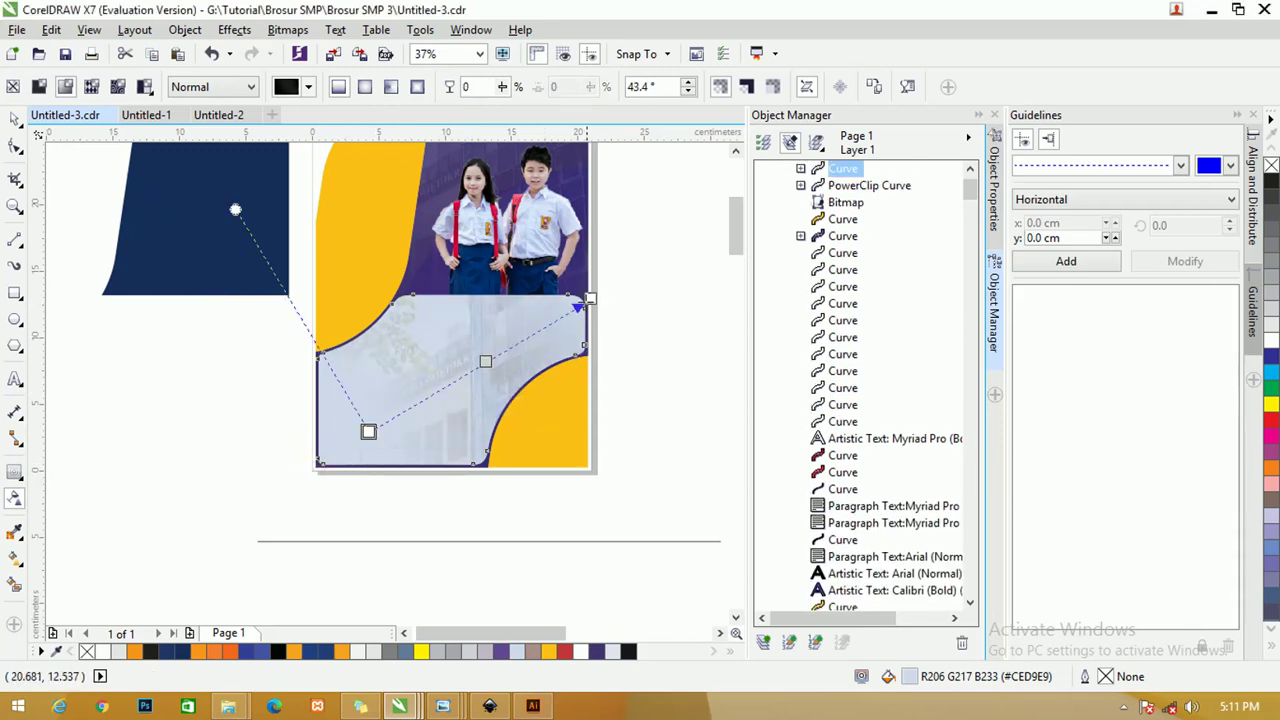
{"action": "left_click_drag", "start_coordinate": [580, 306], "coordinate": [540, 317]}
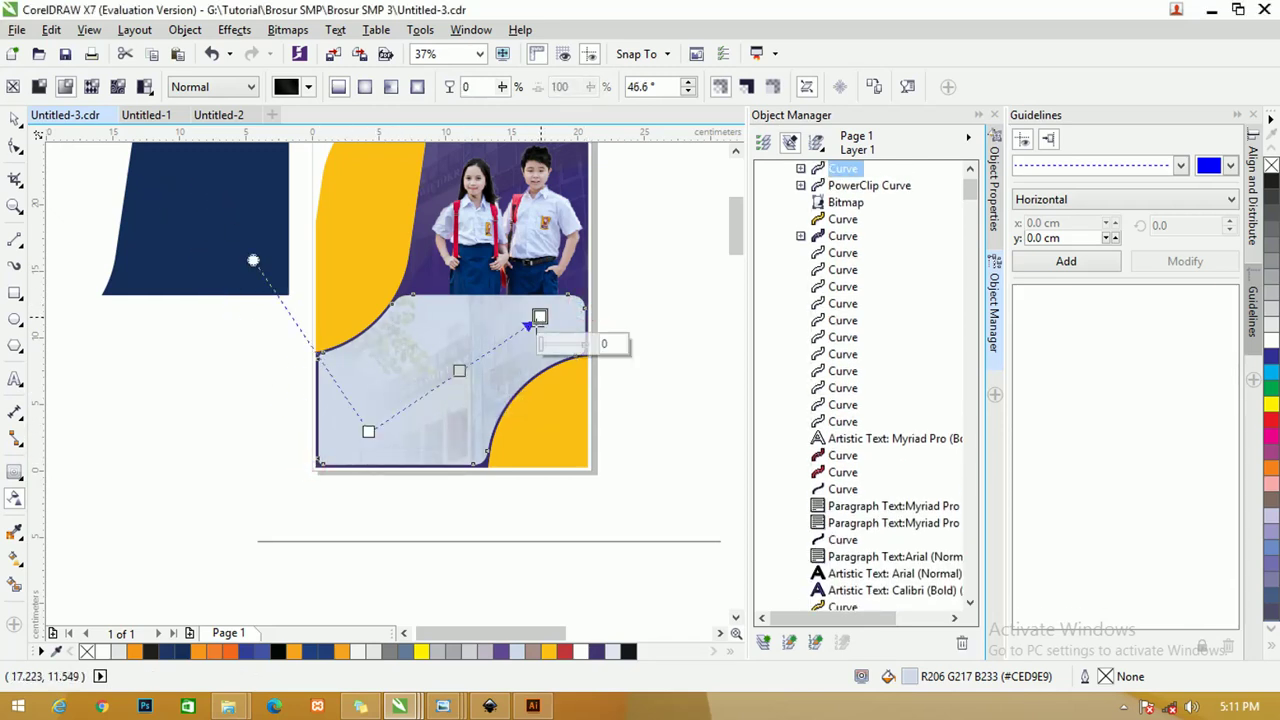
{"action": "left_click", "coordinate": [461, 374]}
{"action": "left_click_drag", "start_coordinate": [475, 401], "coordinate": [467, 400]}
{"action": "left_click", "coordinate": [17, 122]}
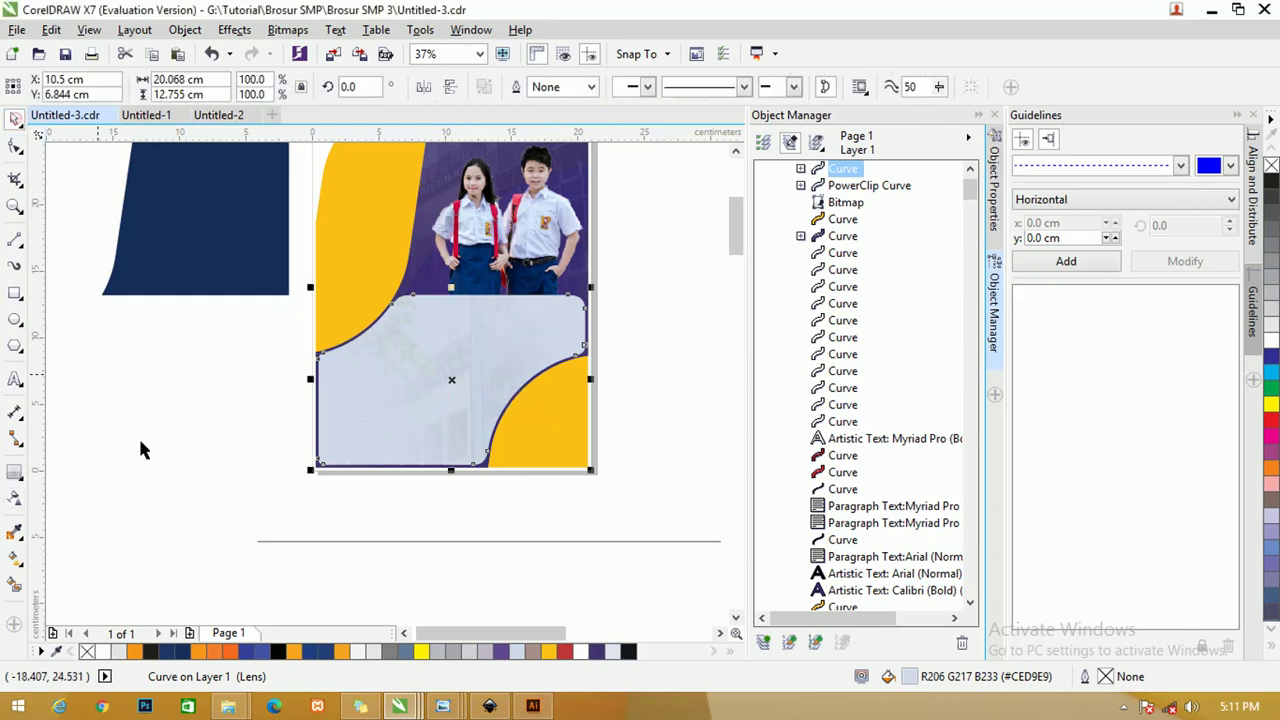
{"action": "left_click", "coordinate": [140, 440]}
- Enlarge the two-student photo proportionally to about 12 x 11.9 cm from its upper-left corner
{"action": "left_click_drag", "start_coordinate": [742, 225], "coordinate": [733, 212]}
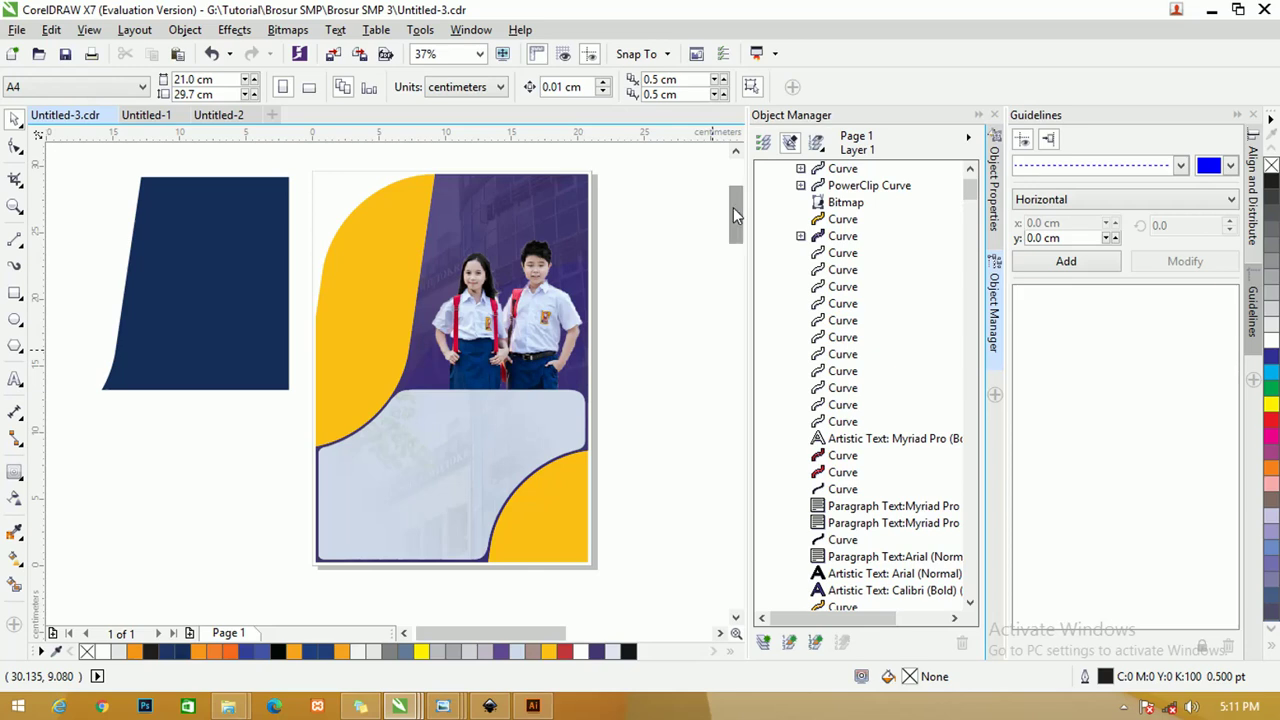
{"action": "left_click", "coordinate": [428, 243]}
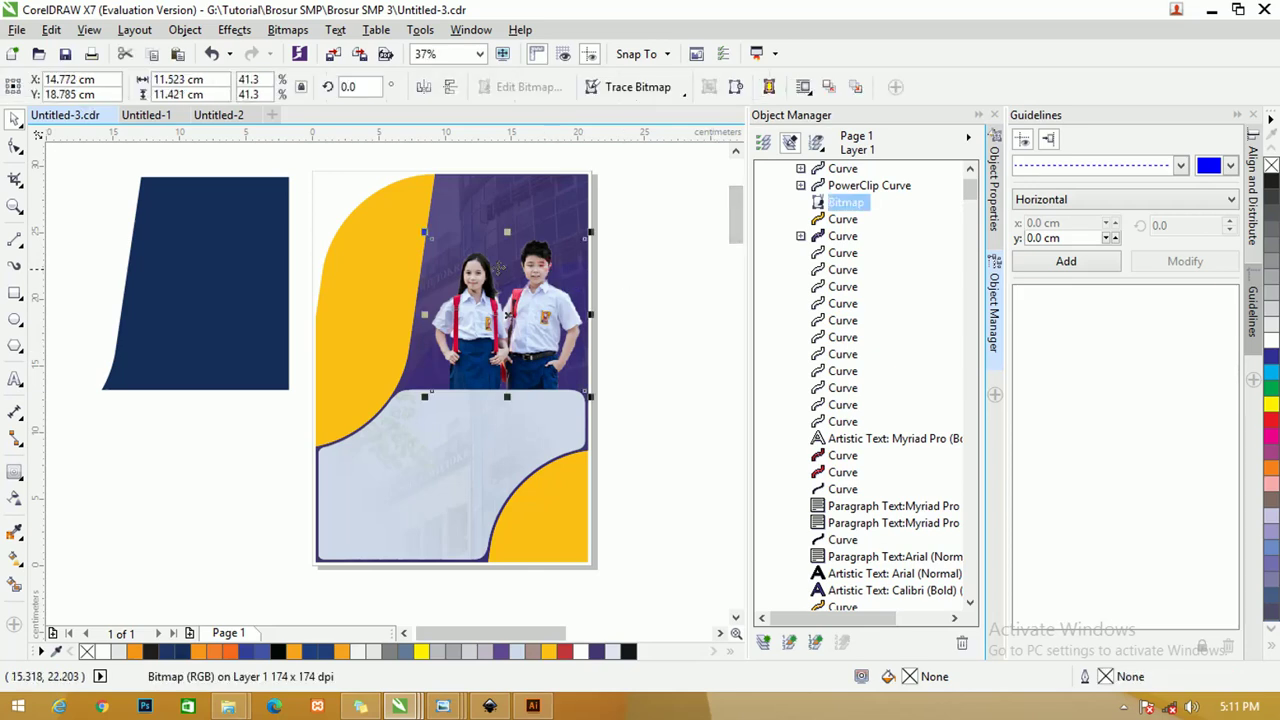
{"action": "left_click_drag", "start_coordinate": [423, 235], "coordinate": [417, 229]}
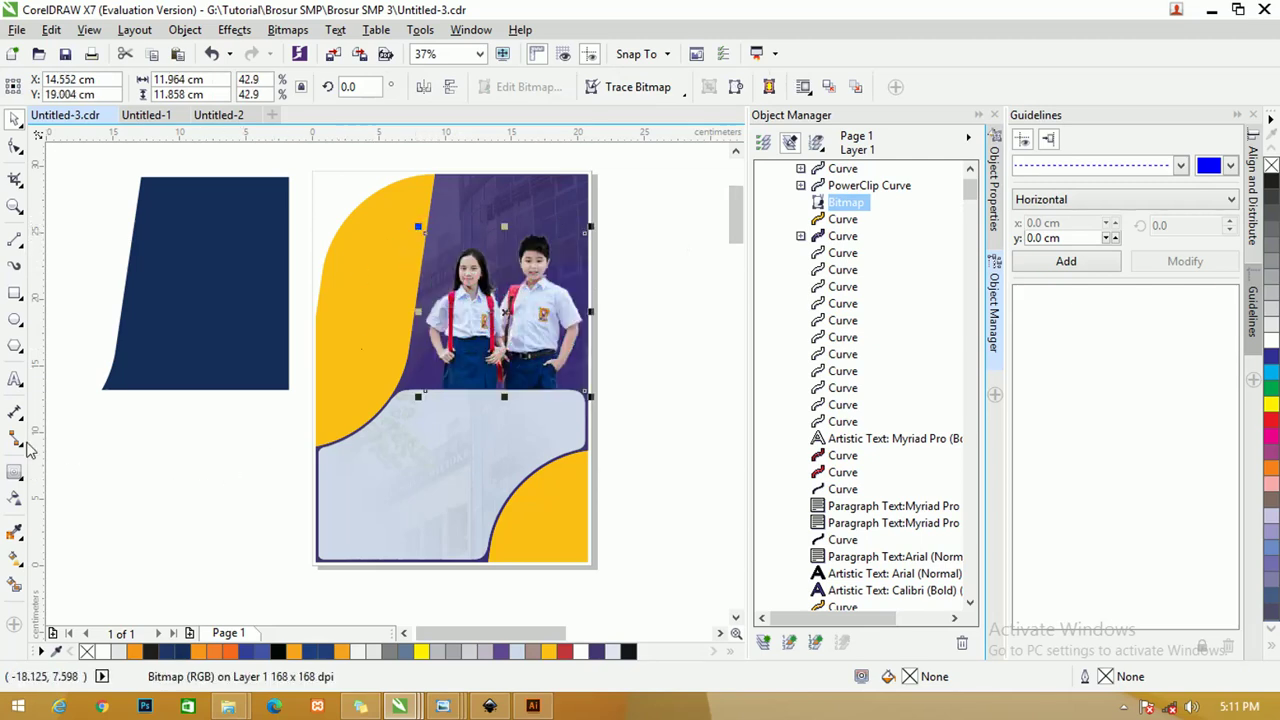
{"action": "left_click", "coordinate": [16, 381]}
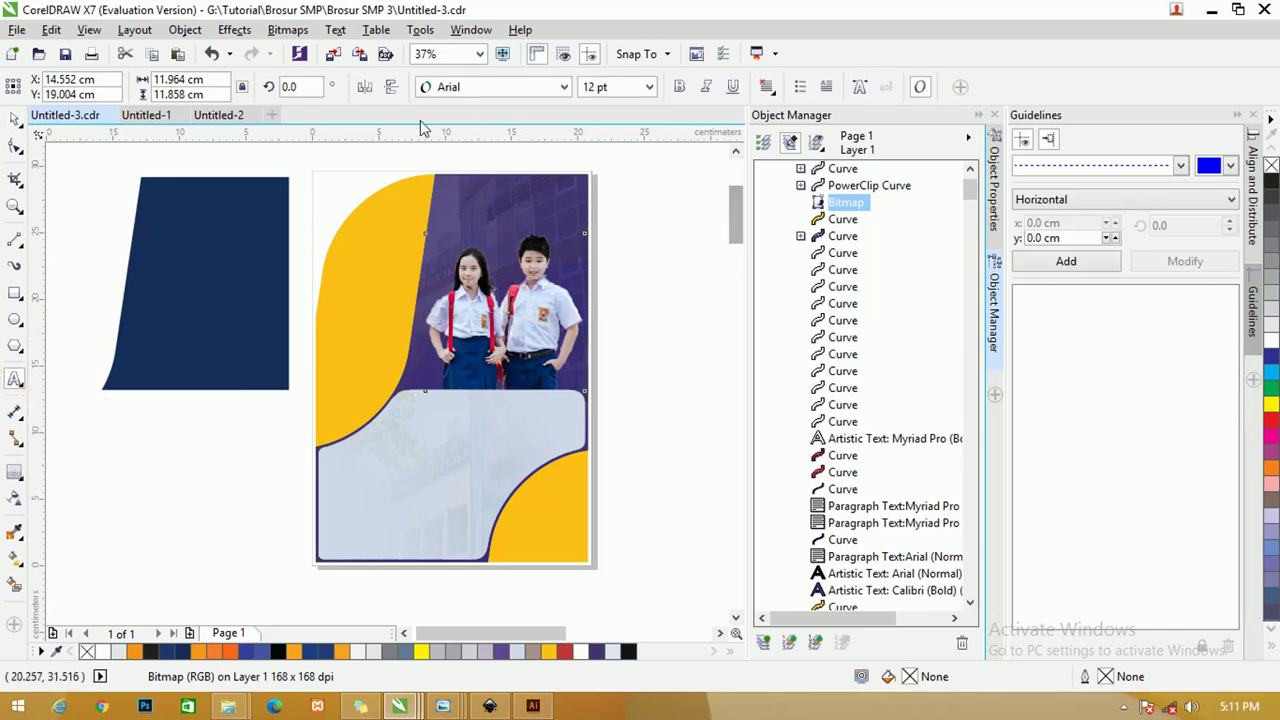
{"action": "left_click", "coordinate": [12, 120]}
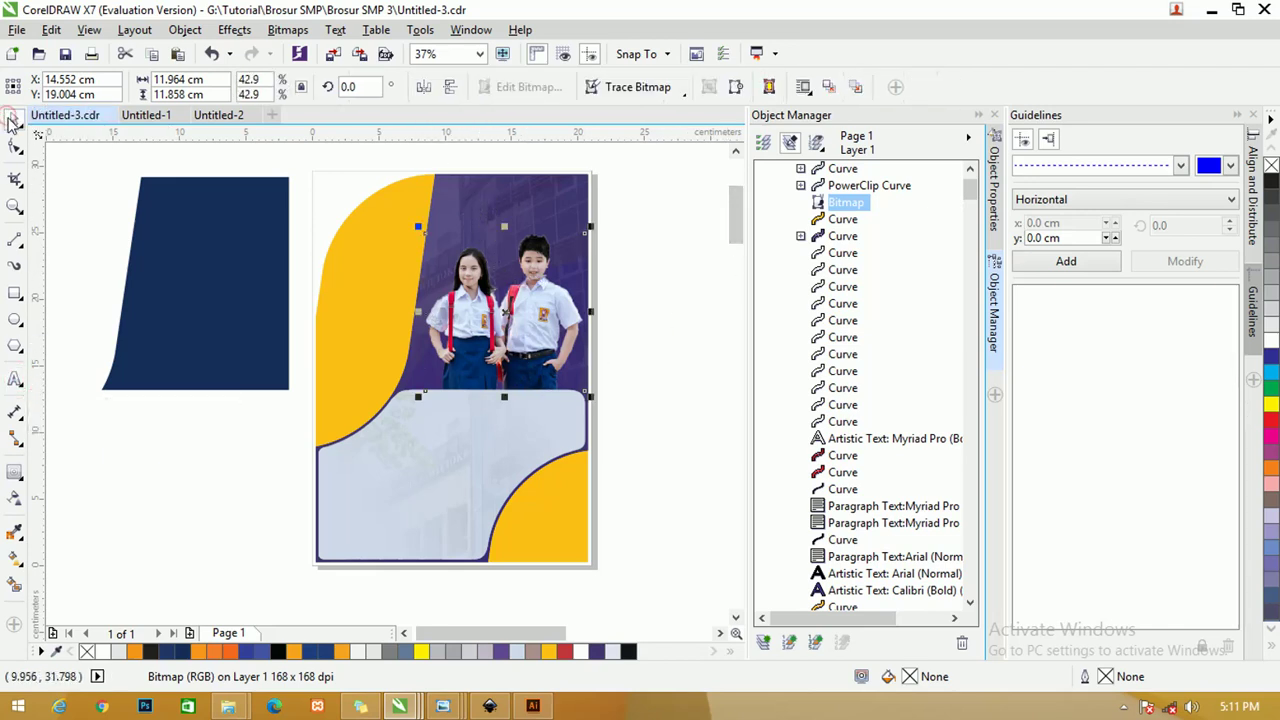
- Move the far-off grey sheet with texts and icons right beside the brochure page and delete the two leaf-shaped outlines there
{"action": "key", "text": "F4"}
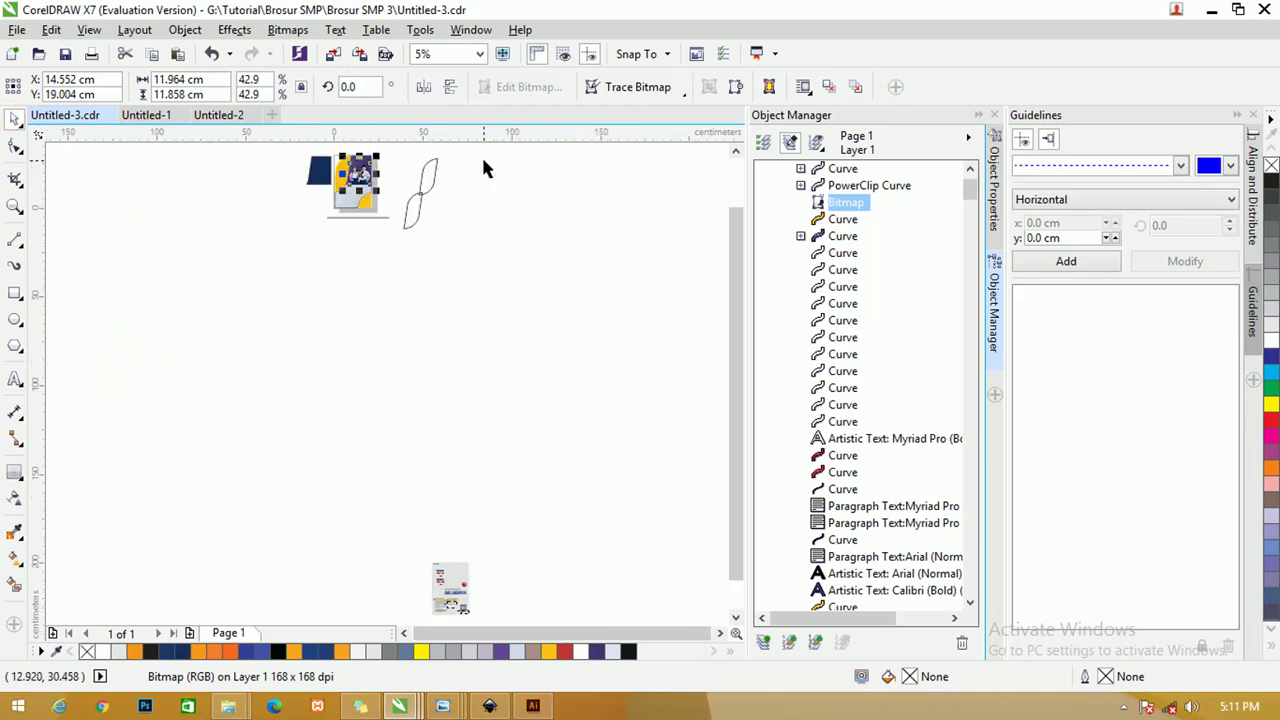
{"action": "scroll", "coordinate": [398, 543], "scroll_direction": "down", "scroll_amount": 2}
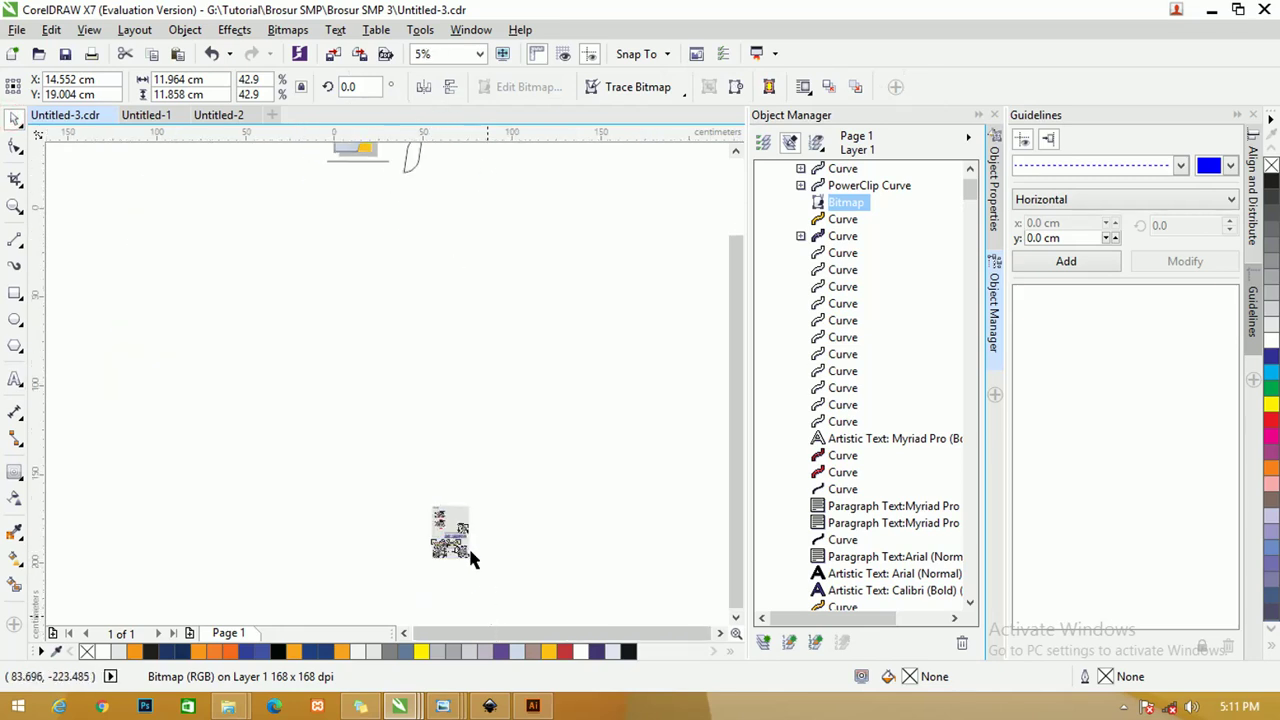
{"action": "left_click_drag", "start_coordinate": [471, 551], "coordinate": [428, 498]}
{"action": "left_click_drag", "start_coordinate": [450, 525], "coordinate": [424, 219]}
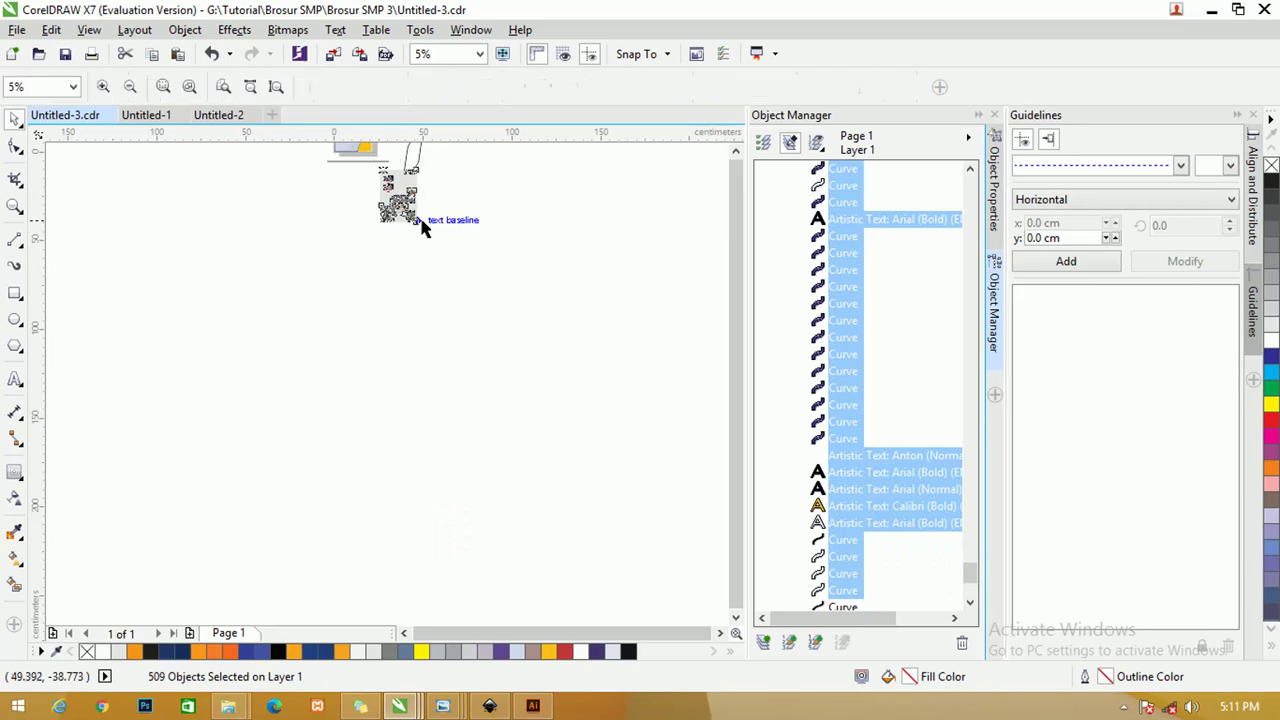
{"action": "key", "text": "z"}
{"action": "left_click_drag", "start_coordinate": [300, 151], "coordinate": [450, 290]}
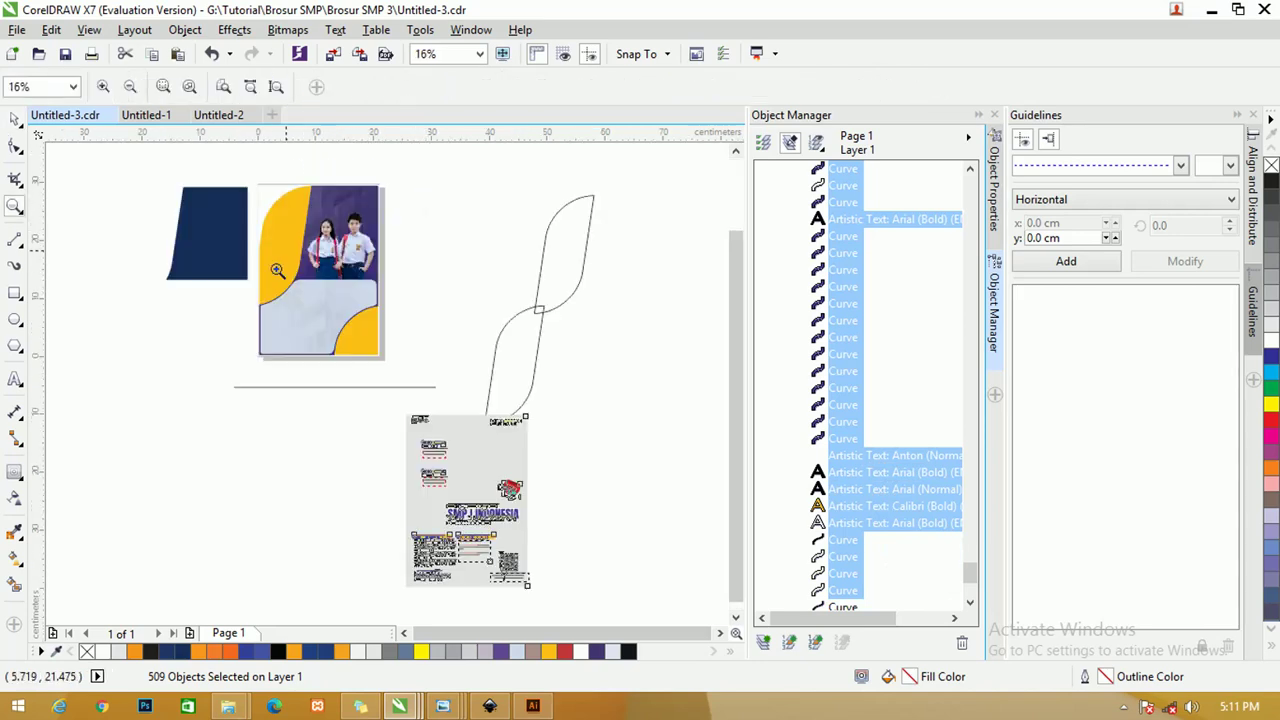
{"action": "left_click", "coordinate": [15, 120]}
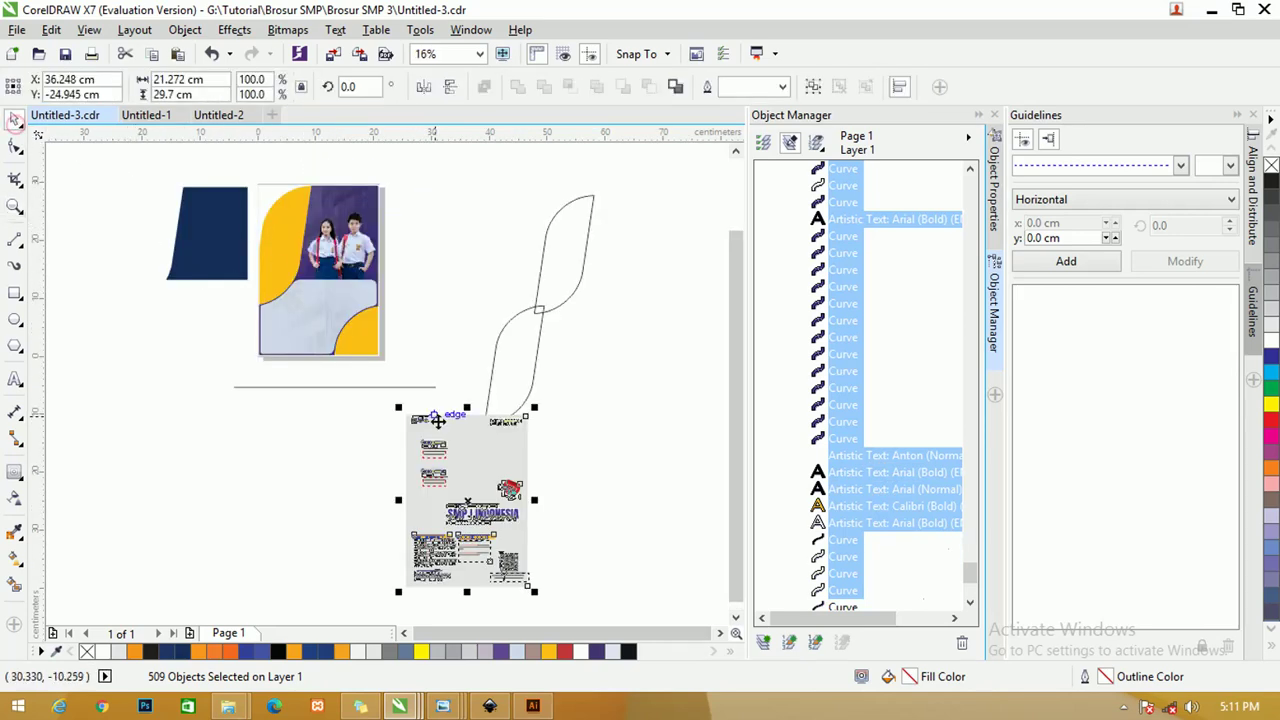
{"action": "left_click_drag", "start_coordinate": [445, 420], "coordinate": [437, 186]}
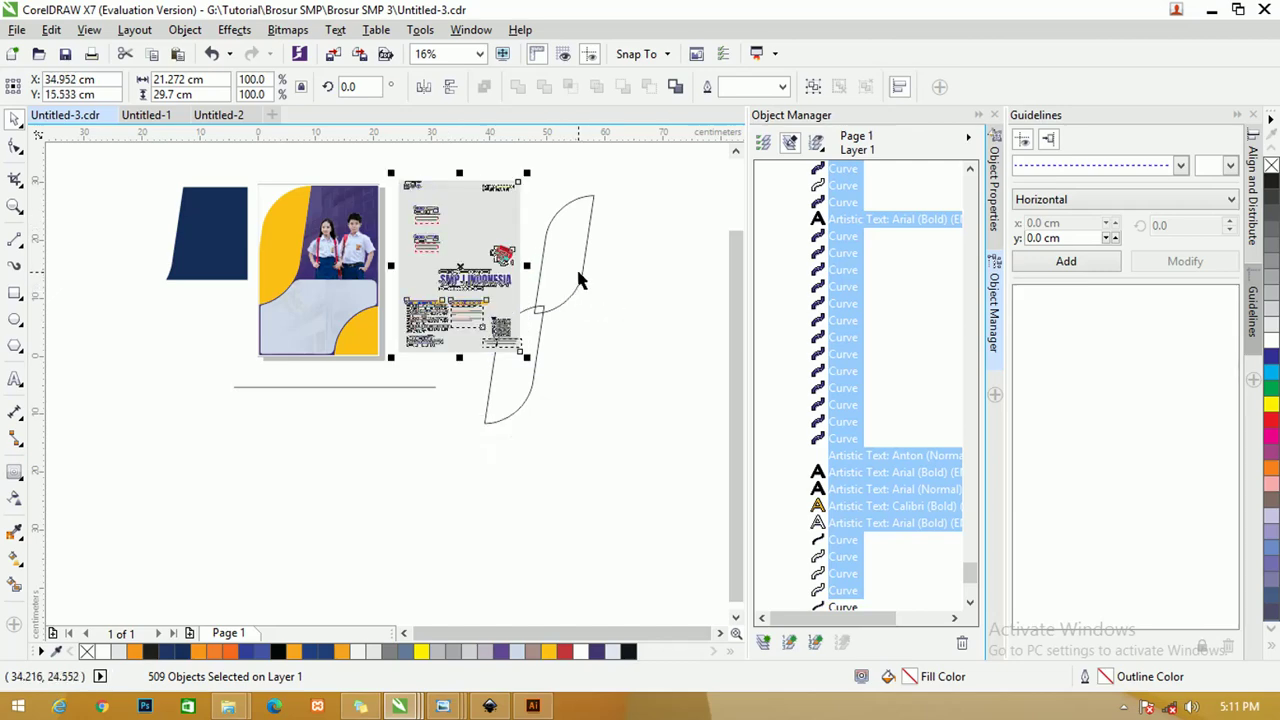
{"action": "left_click", "coordinate": [578, 280]}
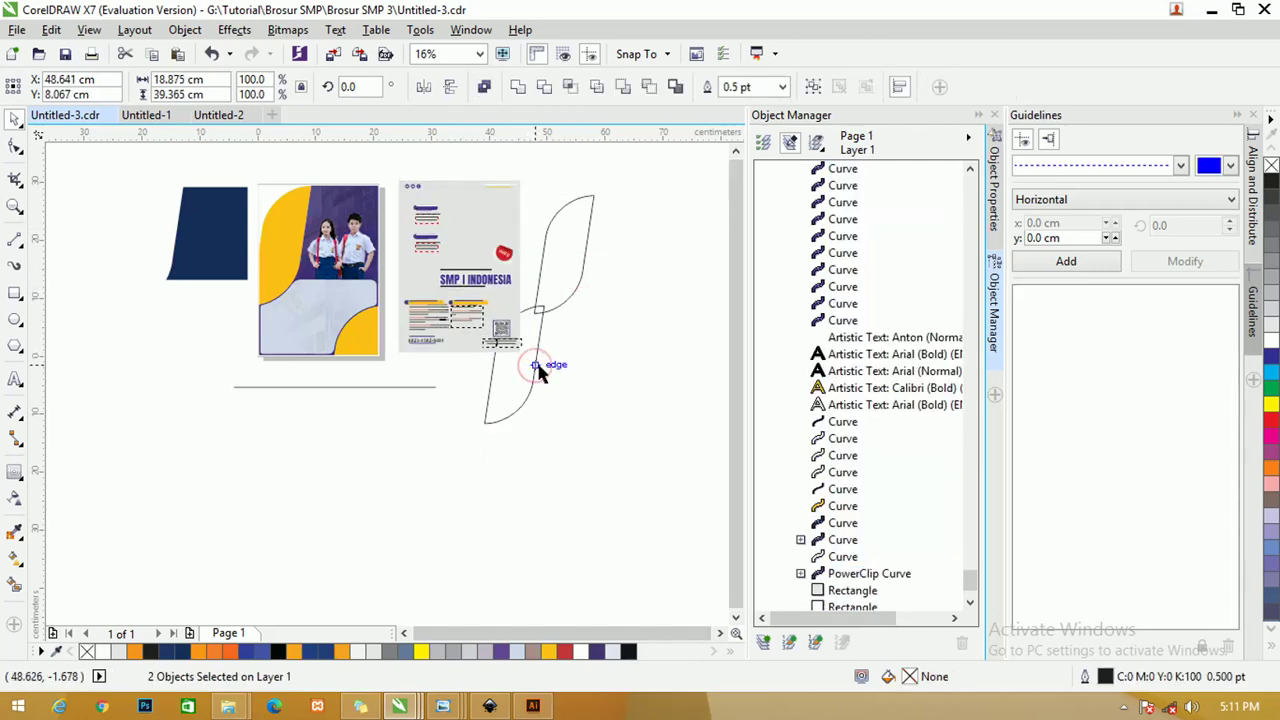
{"action": "key", "text": "Delete"}
- Move the white school name and yellow website text from the grey sheet to the purple area's upper-right corner on the page
{"action": "key", "text": "z"}
{"action": "left_click_drag", "start_coordinate": [584, 374], "coordinate": [174, 166]}
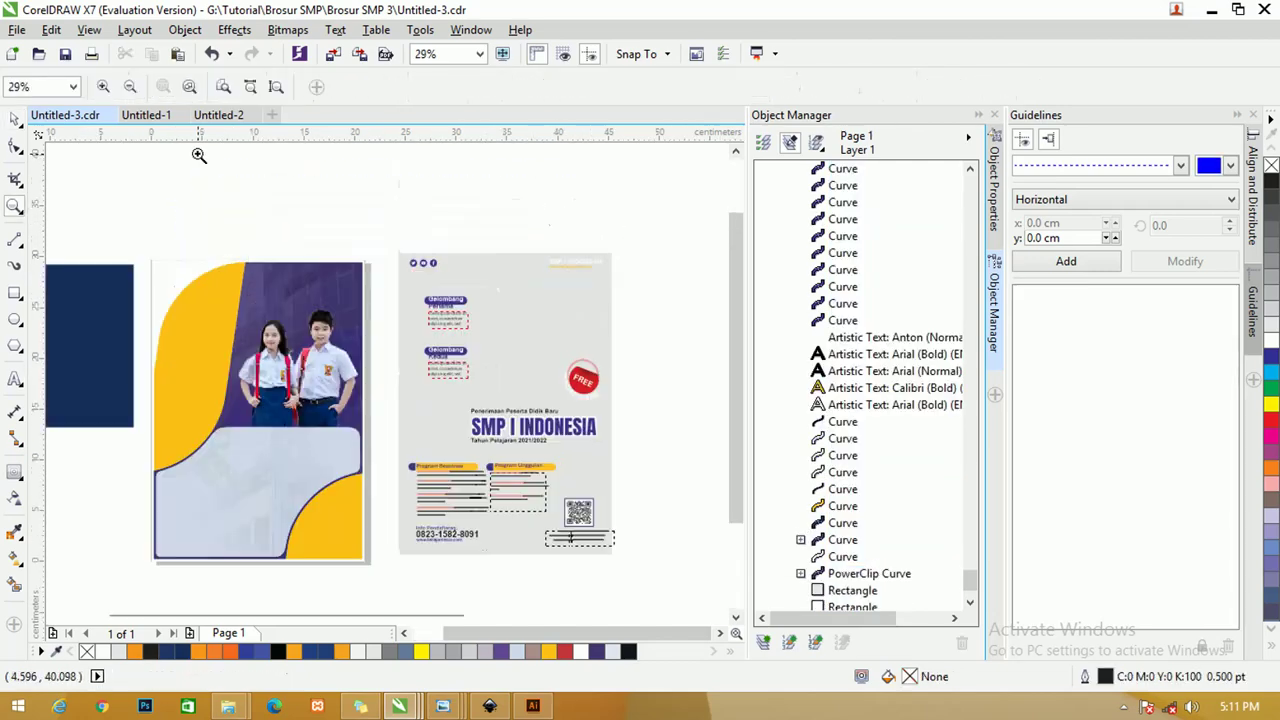
{"action": "left_click", "coordinate": [15, 120]}
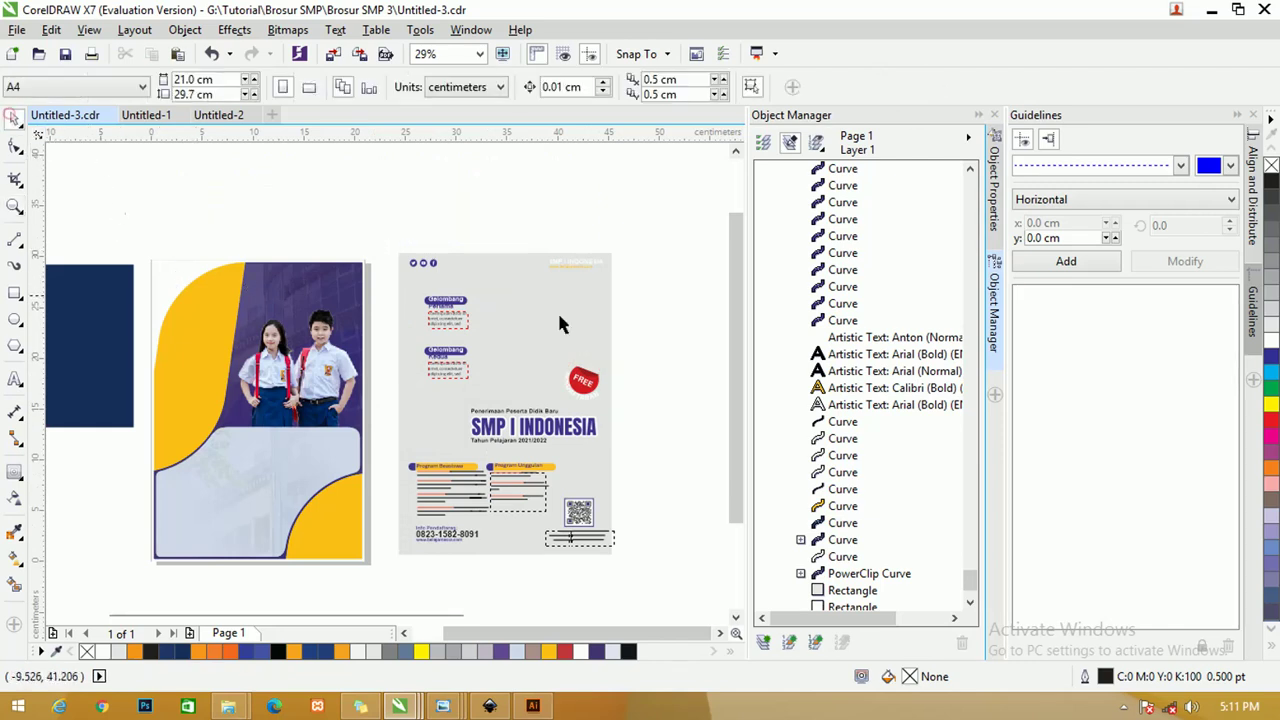
{"action": "left_click_drag", "start_coordinate": [621, 277], "coordinate": [345, 274]}
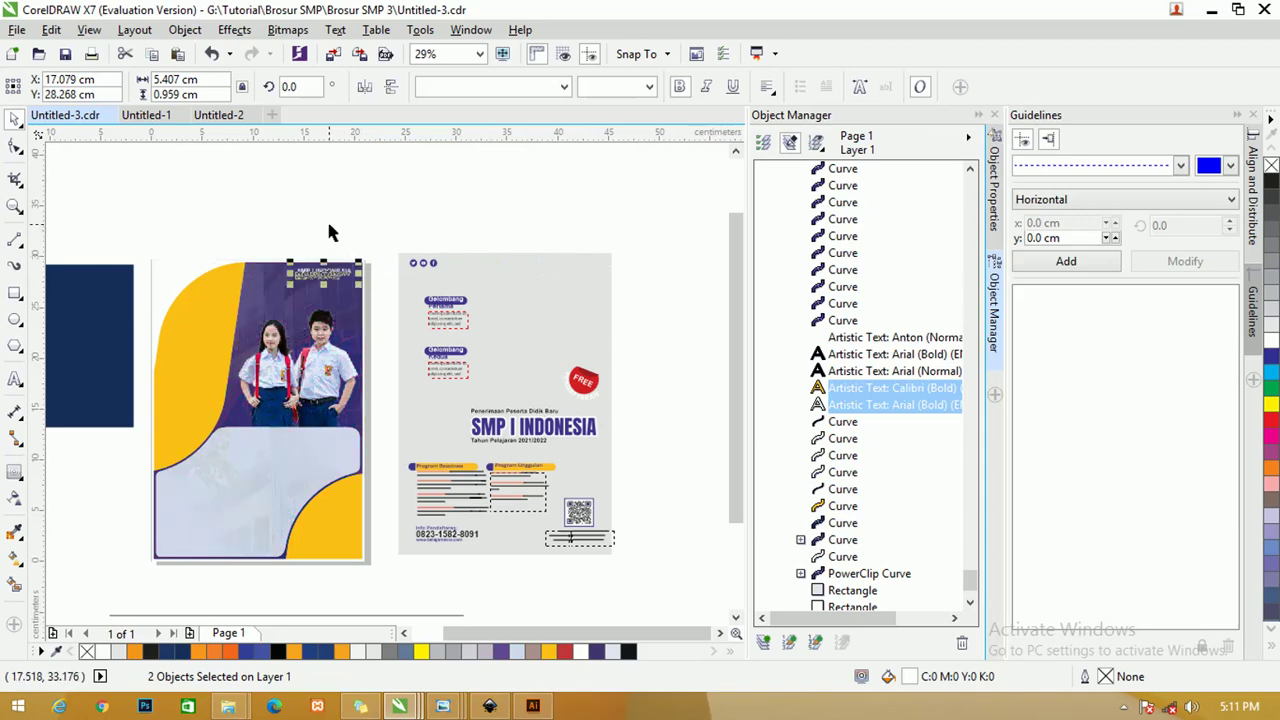
{"action": "left_click", "coordinate": [329, 214]}
- Bring the globe logo Brosur_SMK_5.svg-image3970-963 from the Pictures folder in File Explorer into the CorelDRAW brochure
{"action": "mouse_move", "coordinate": [240, 708]}
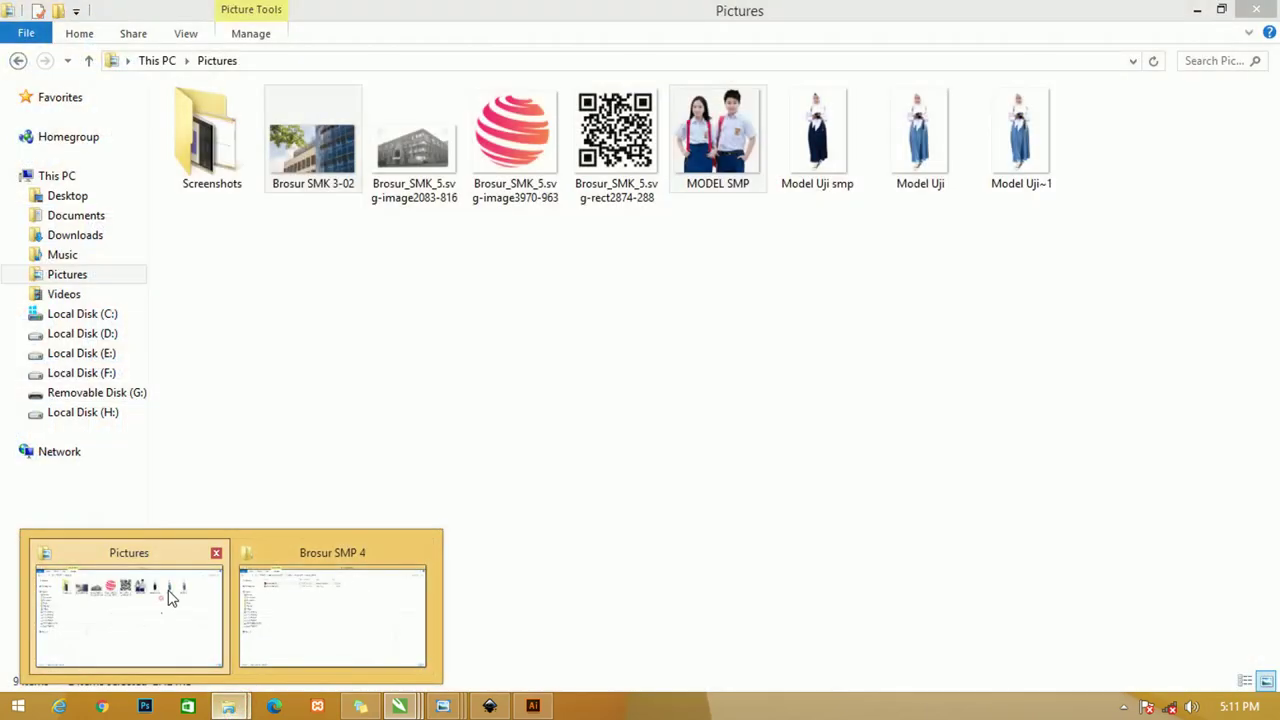
{"action": "left_click", "coordinate": [166, 594]}
{"action": "left_click_drag", "start_coordinate": [512, 190], "coordinate": [283, 308]}
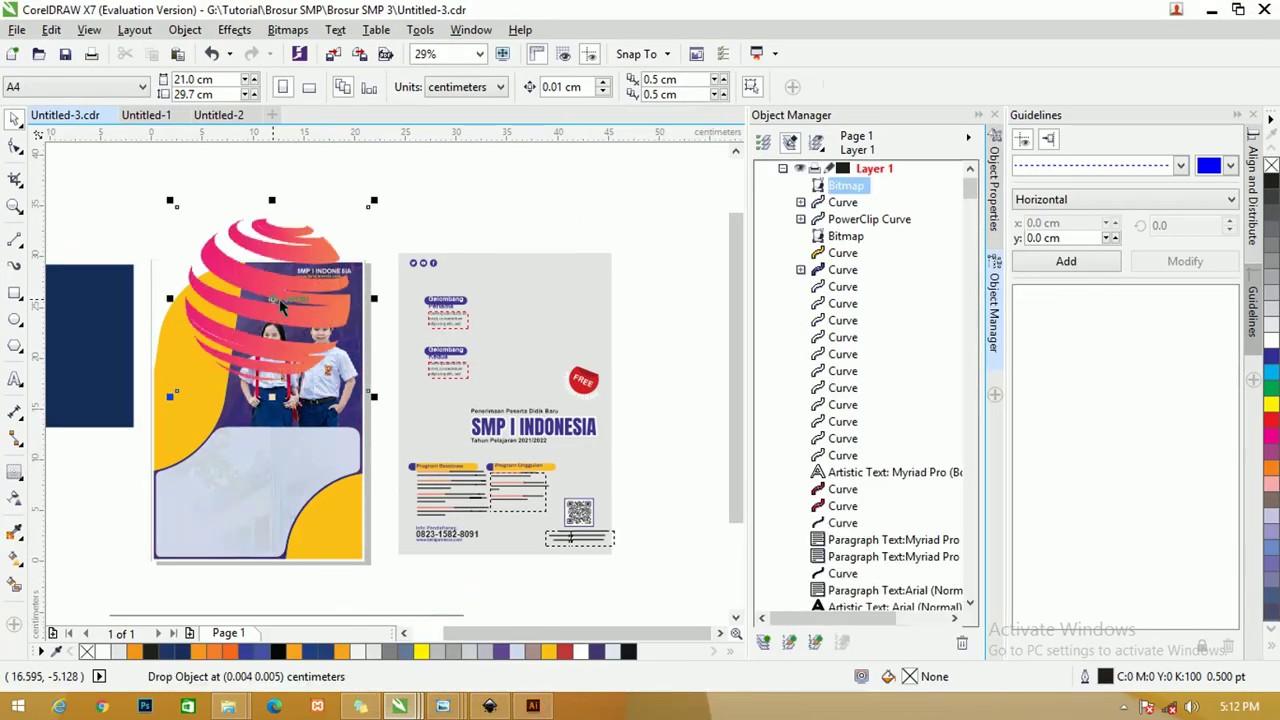
{"action": "scroll", "coordinate": [366, 218], "scroll_direction": "up", "scroll_amount": 3}
{"action": "scroll", "coordinate": [410, 205], "scroll_direction": "down", "scroll_amount": 3}
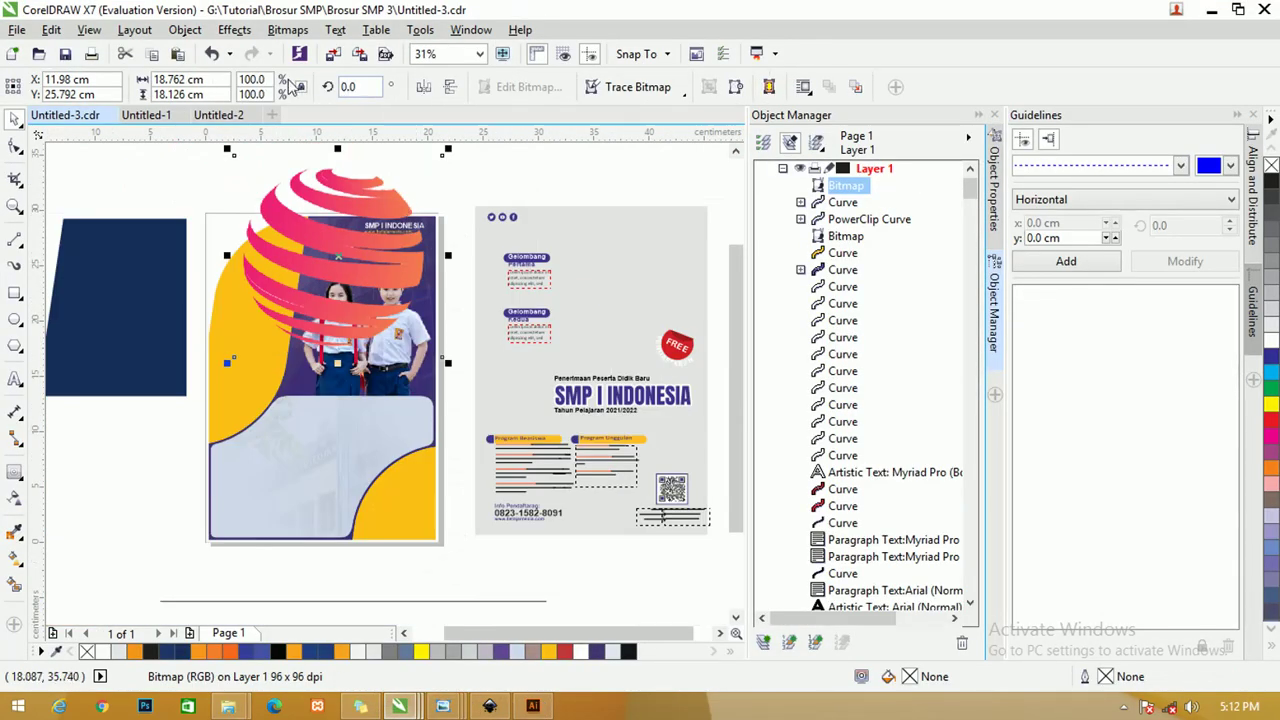
- Scale the globe logo to 5% and place it directly left of the SMP I INDONESIA heading on the purple area
{"action": "type", "text": "5"}
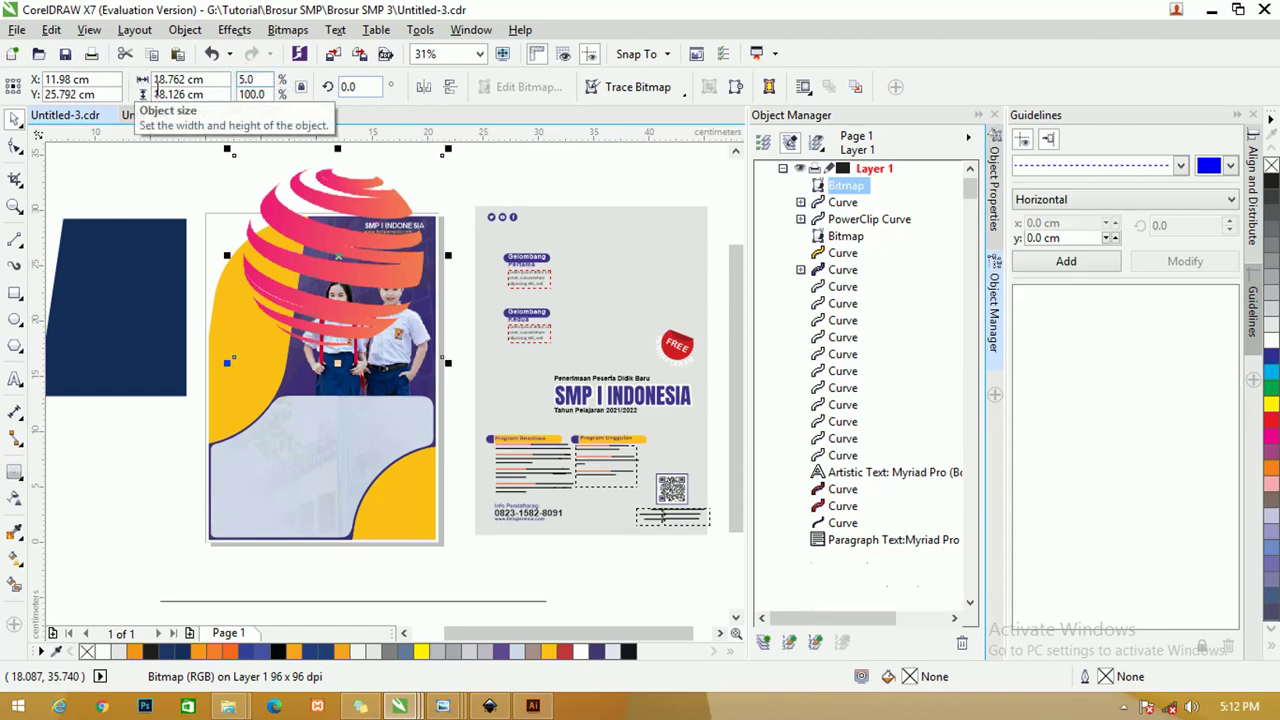
{"action": "key", "text": "Return"}
{"action": "scroll", "coordinate": [270, 204], "scroll_direction": "up", "scroll_amount": 2}
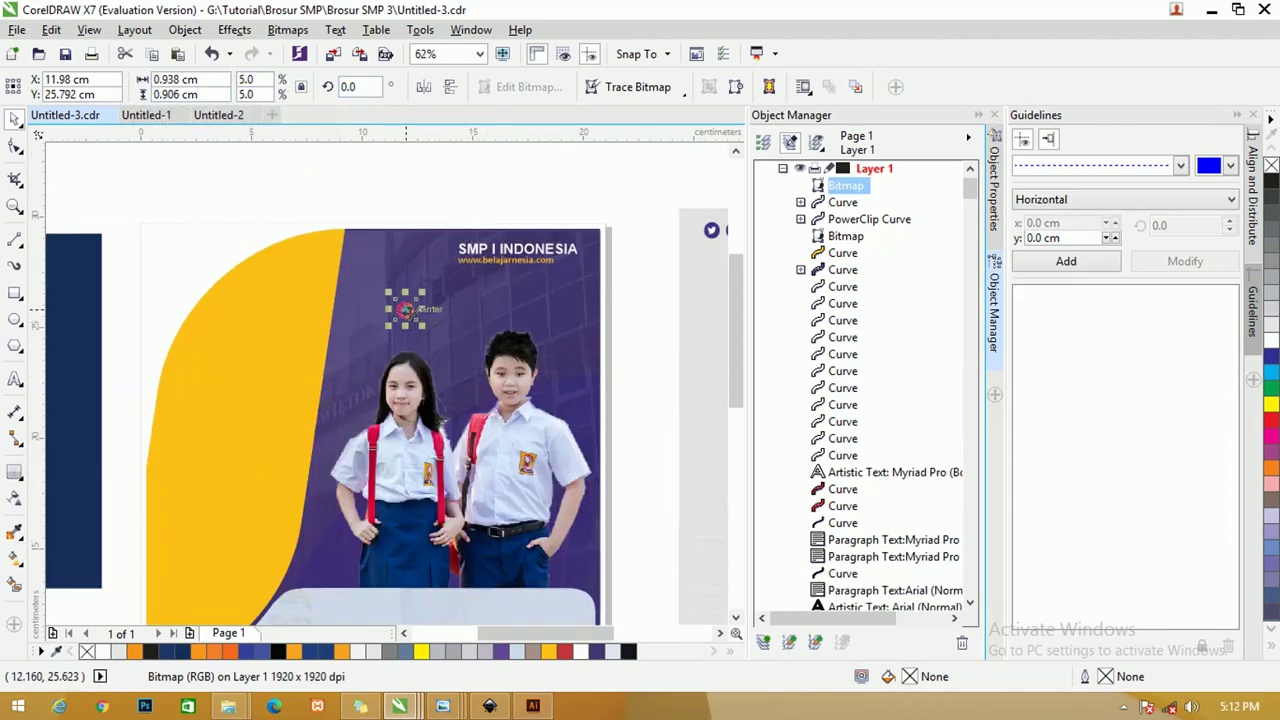
{"action": "left_click_drag", "start_coordinate": [405, 309], "coordinate": [440, 252]}
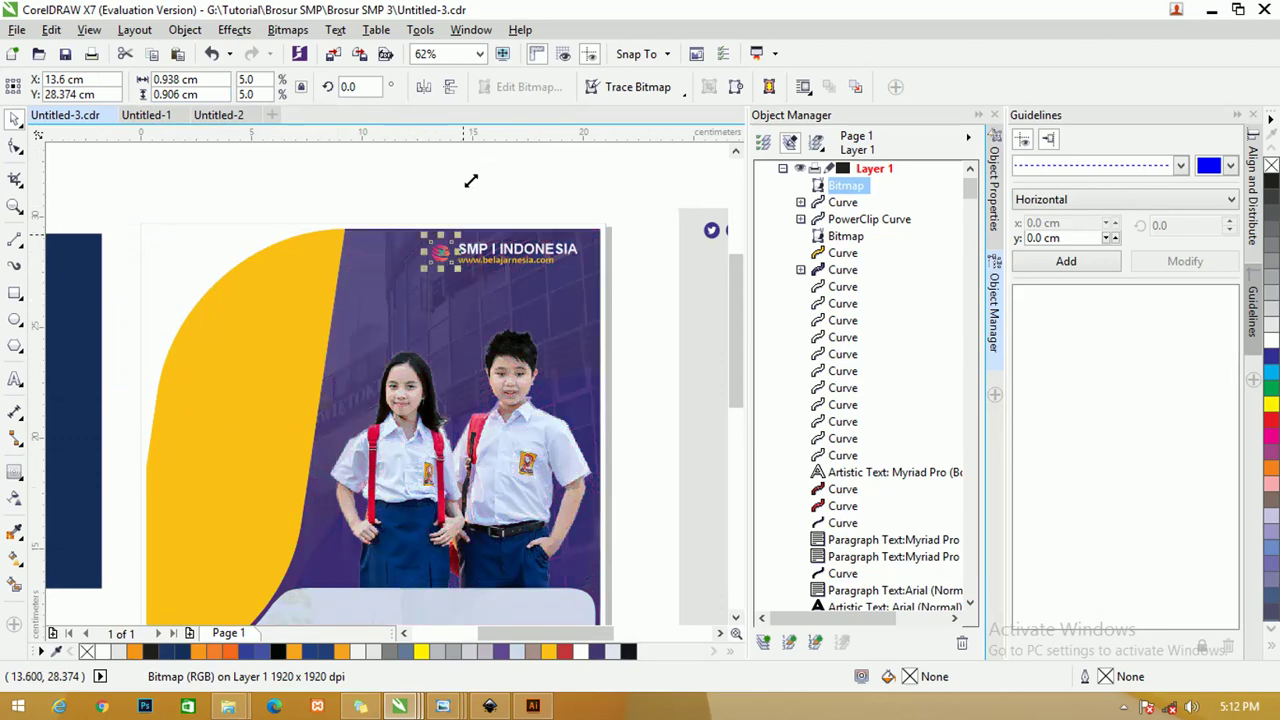
{"action": "left_click", "coordinate": [467, 177]}
{"action": "scroll", "coordinate": [368, 222], "scroll_direction": "down", "scroll_amount": 2}
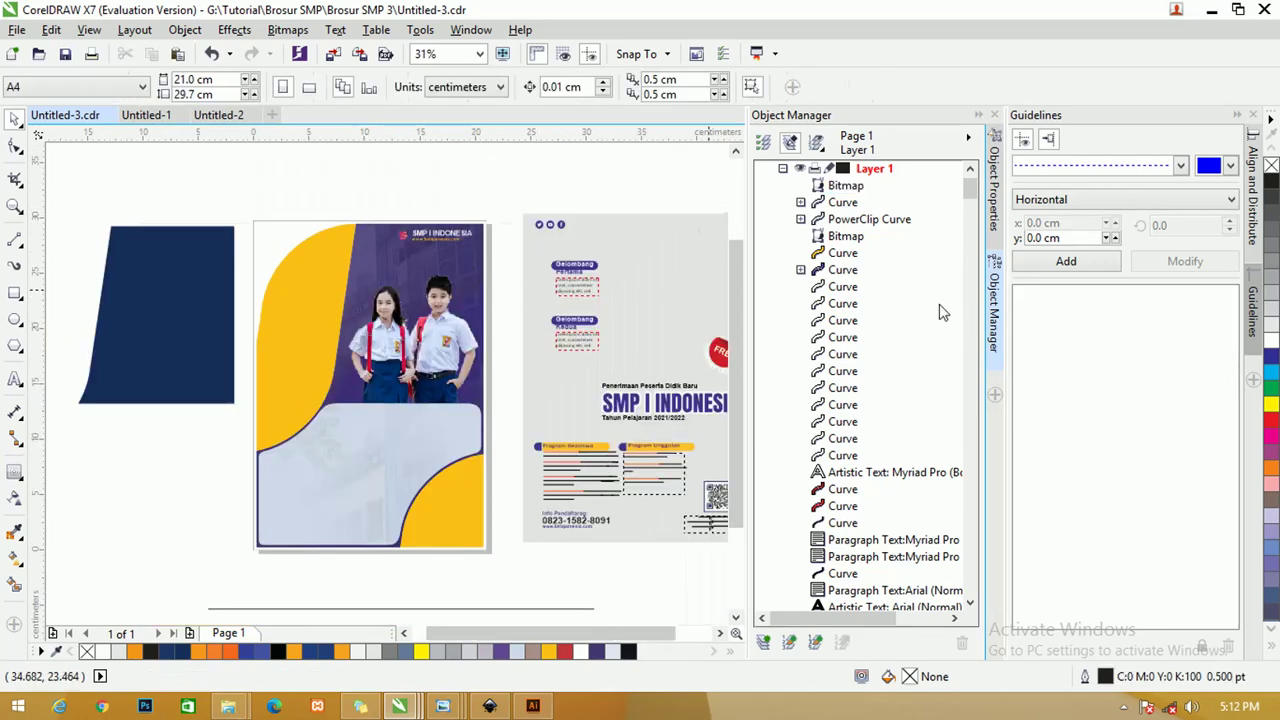
- Enlarge the globe logo slightly beside the SMP I INDONESIA heading in the purple area
{"action": "left_click_drag", "start_coordinate": [975, 190], "coordinate": [958, 612]}
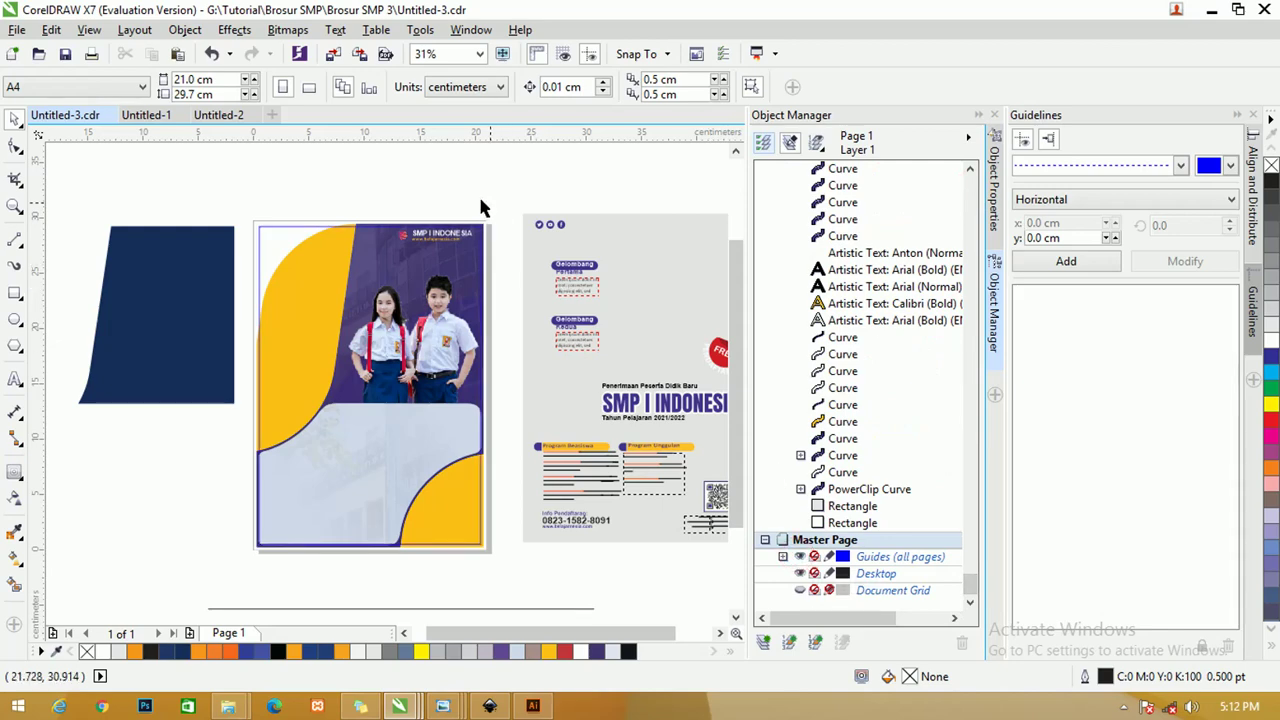
{"action": "scroll", "coordinate": [415, 226], "scroll_direction": "up", "scroll_amount": 4}
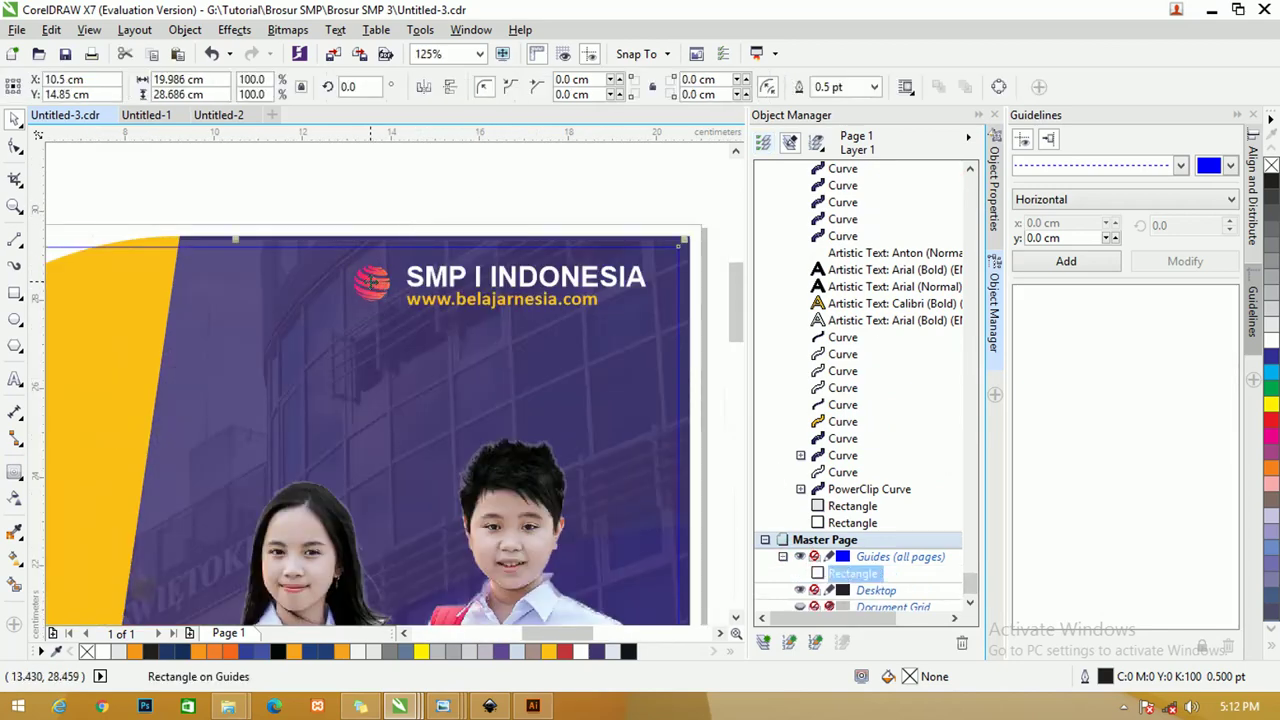
{"action": "key", "text": "ctrl+v"}
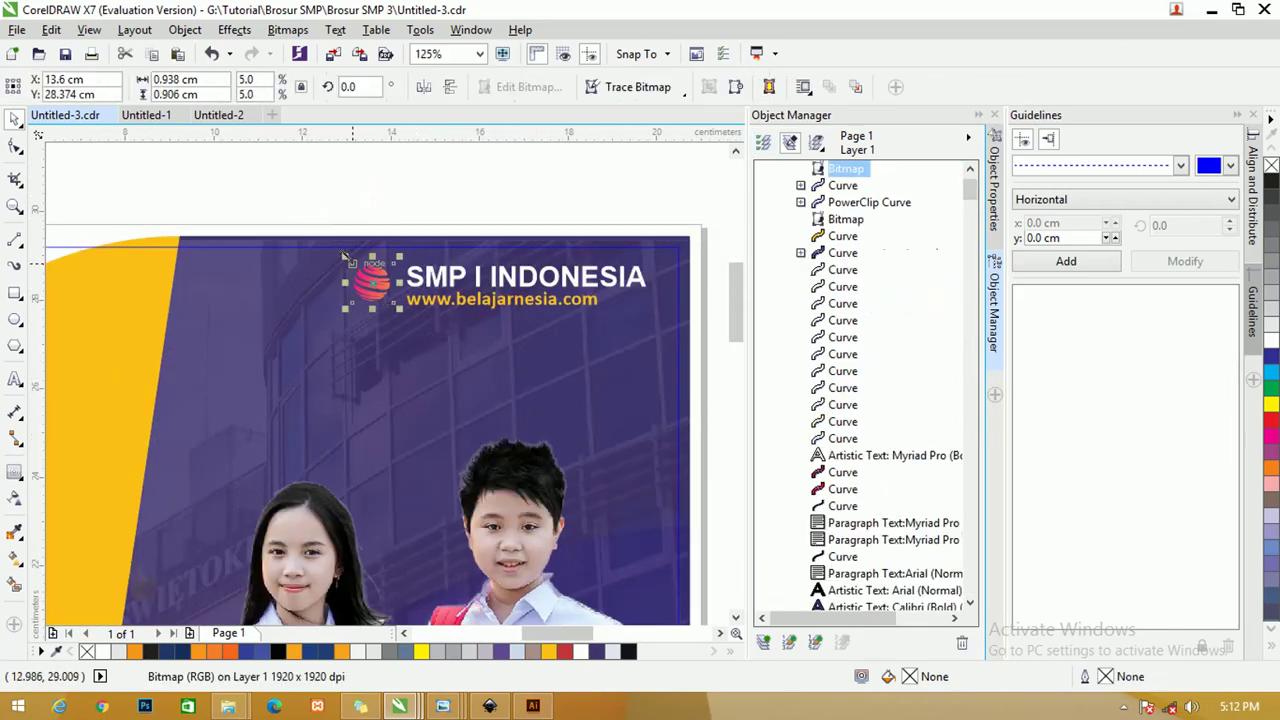
{"action": "left_click_drag", "start_coordinate": [342, 222], "coordinate": [333, 250]}
{"action": "key", "text": "shift+Page_Down"}
{"action": "left_click_drag", "start_coordinate": [310, 205], "coordinate": [667, 336]}
{"action": "left_click", "coordinate": [410, 172]}
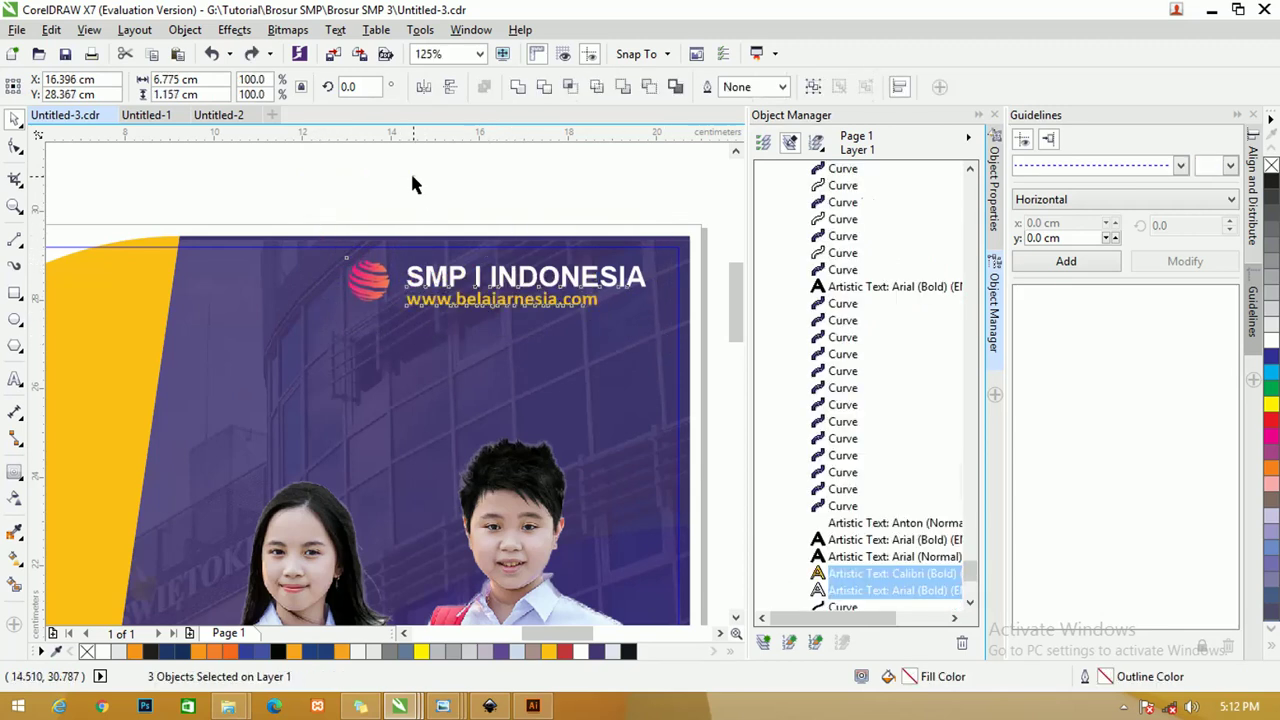
- Group the white school name with the yellow website text beneath it
{"action": "left_click_drag", "start_coordinate": [352, 185], "coordinate": [676, 339]}
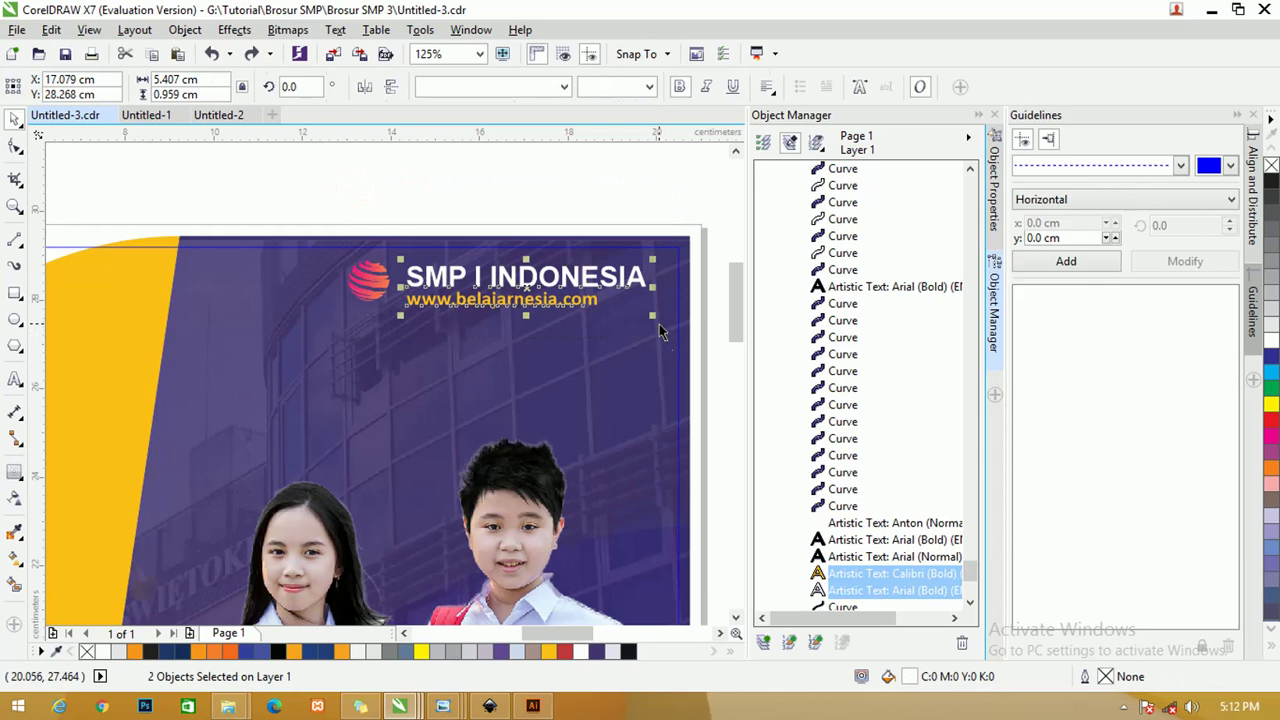
{"action": "key", "text": "ctrl+g"}
{"action": "key", "text": "shift+Page_Down"}
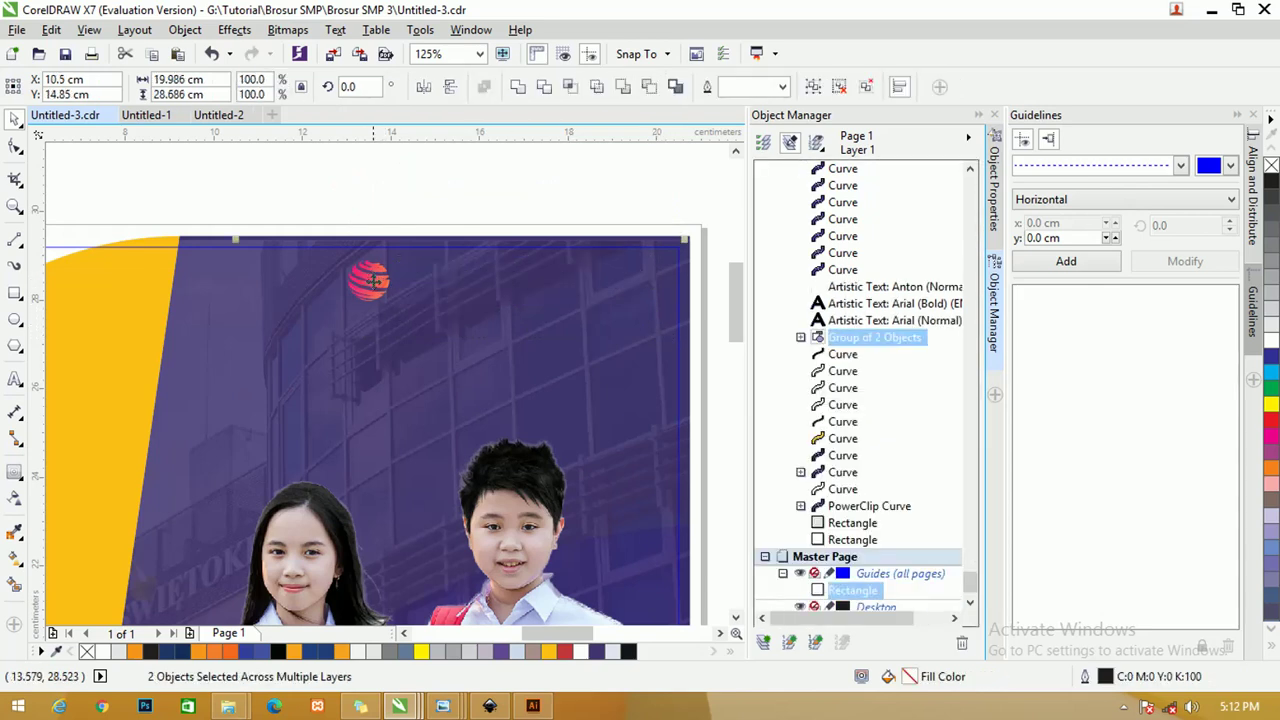
{"action": "key", "text": "ctrl+z"}
- Lock the Guides (all pages) layer of the master page to keep its rectangle out of selections
{"action": "left_click", "coordinate": [357, 281]}
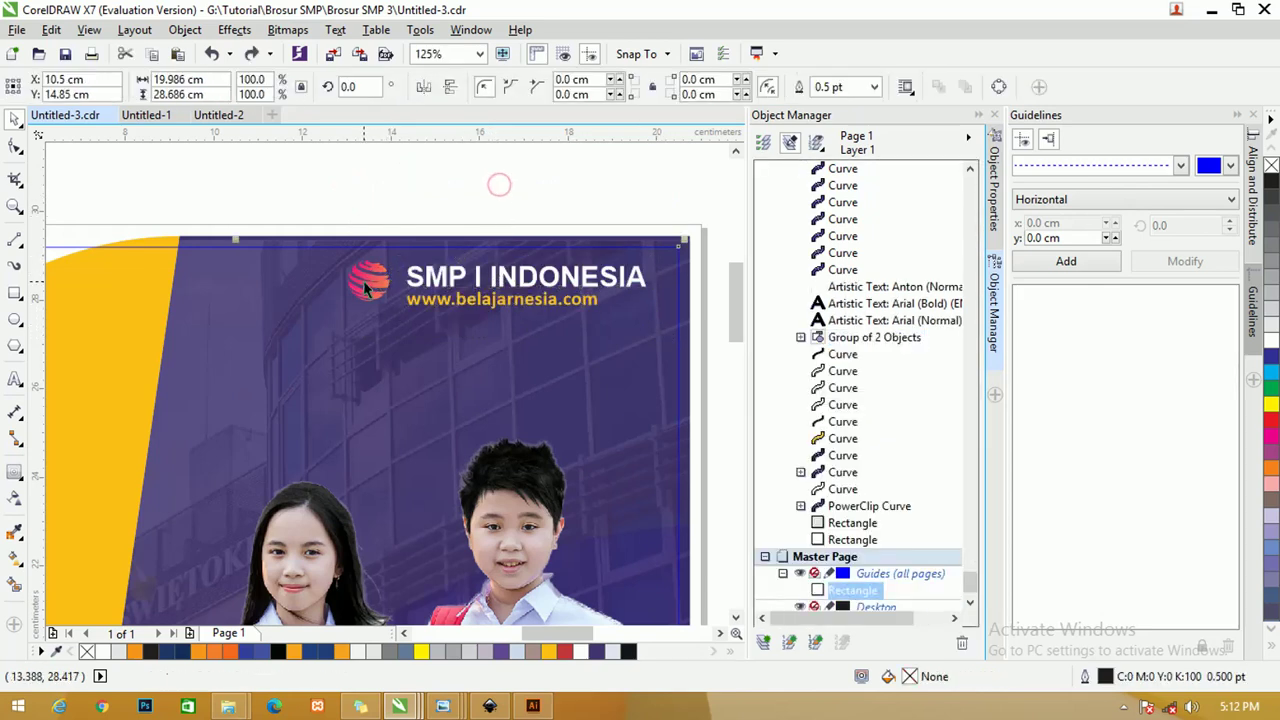
{"action": "left_click_drag", "start_coordinate": [289, 172], "coordinate": [455, 363]}
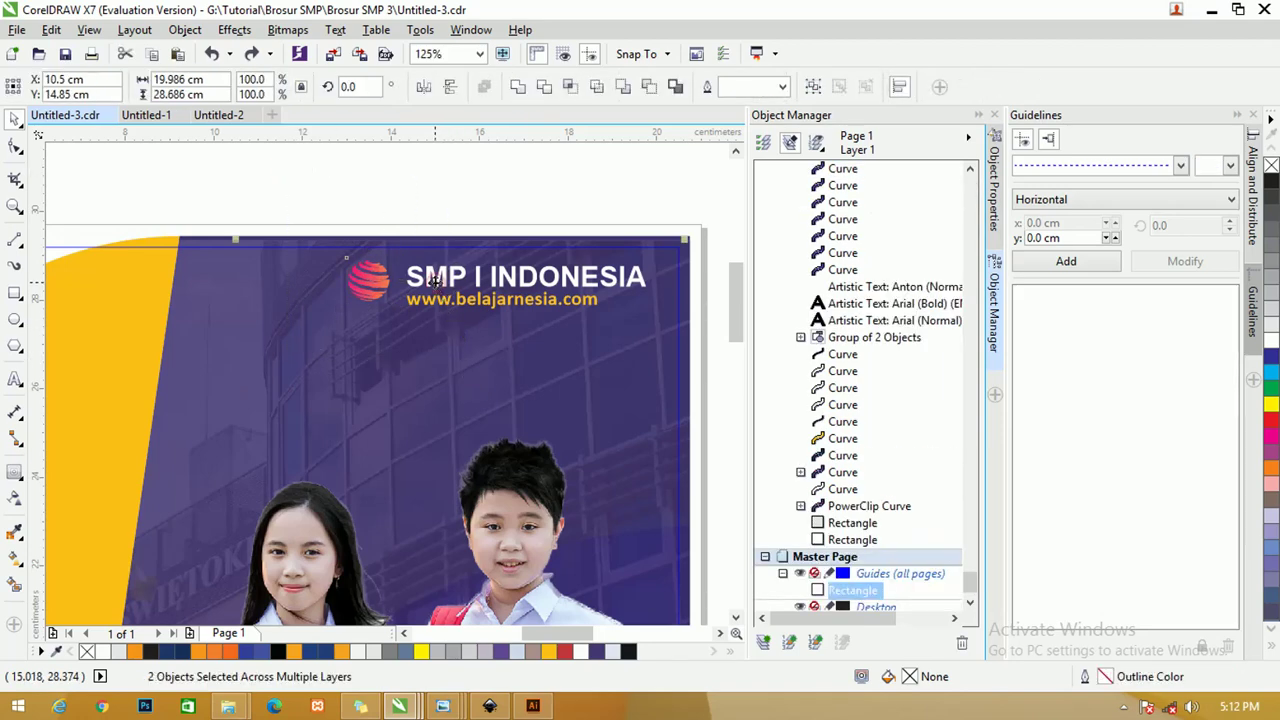
{"action": "left_click", "coordinate": [416, 242]}
{"action": "left_click", "coordinate": [445, 197]}
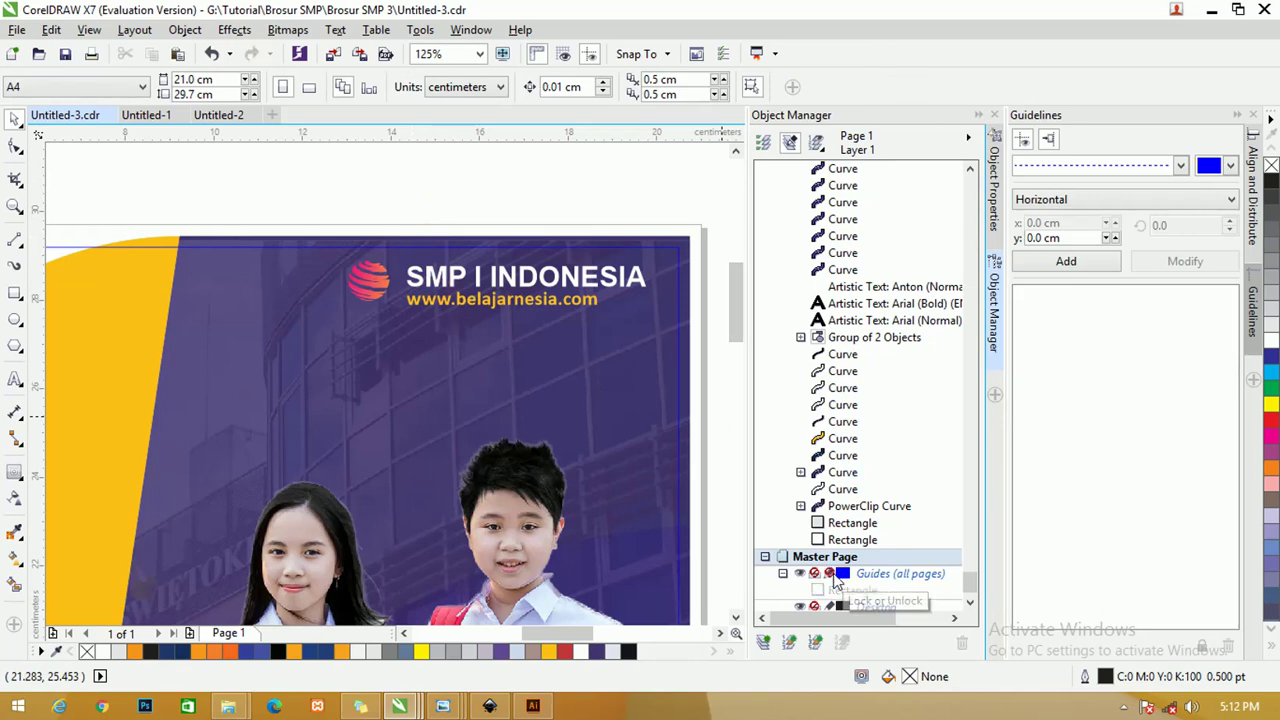
- Scale the globe logo up to about 6.2% and keep it directly beside the grouped school name
{"action": "left_click_drag", "start_coordinate": [305, 190], "coordinate": [640, 320]}
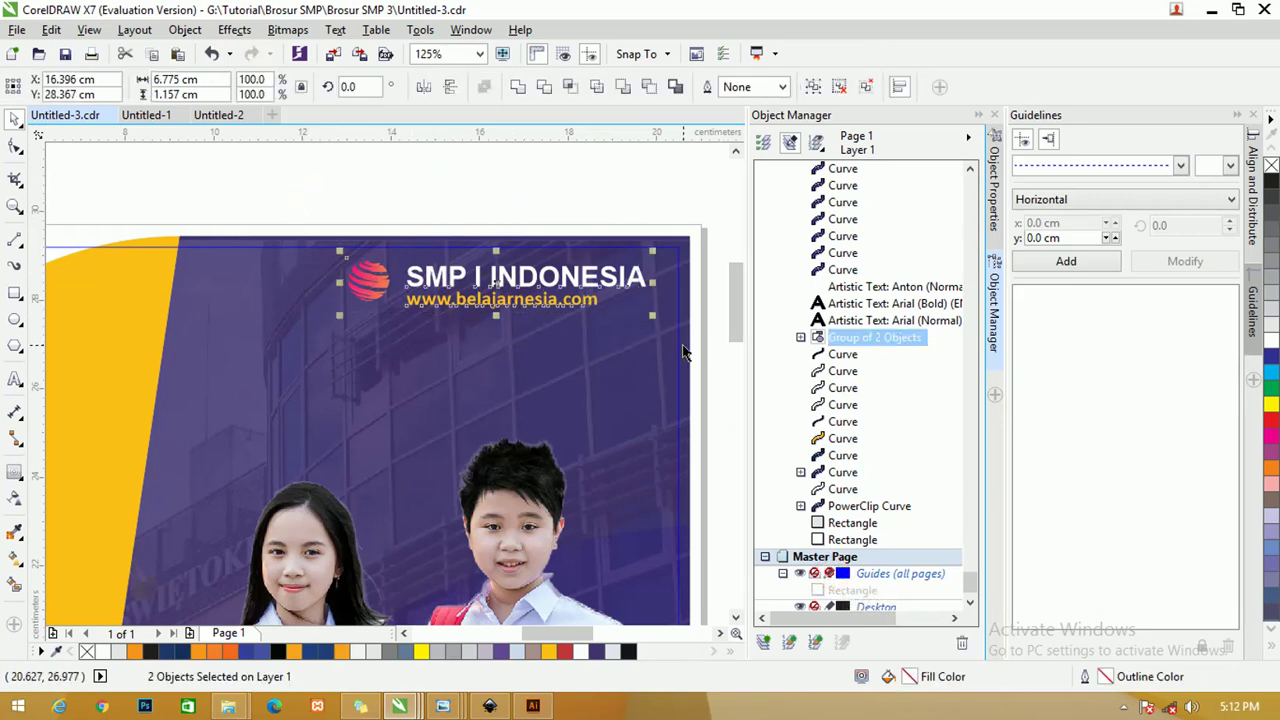
{"action": "left_click", "coordinate": [362, 187]}
{"action": "left_click", "coordinate": [375, 285]}
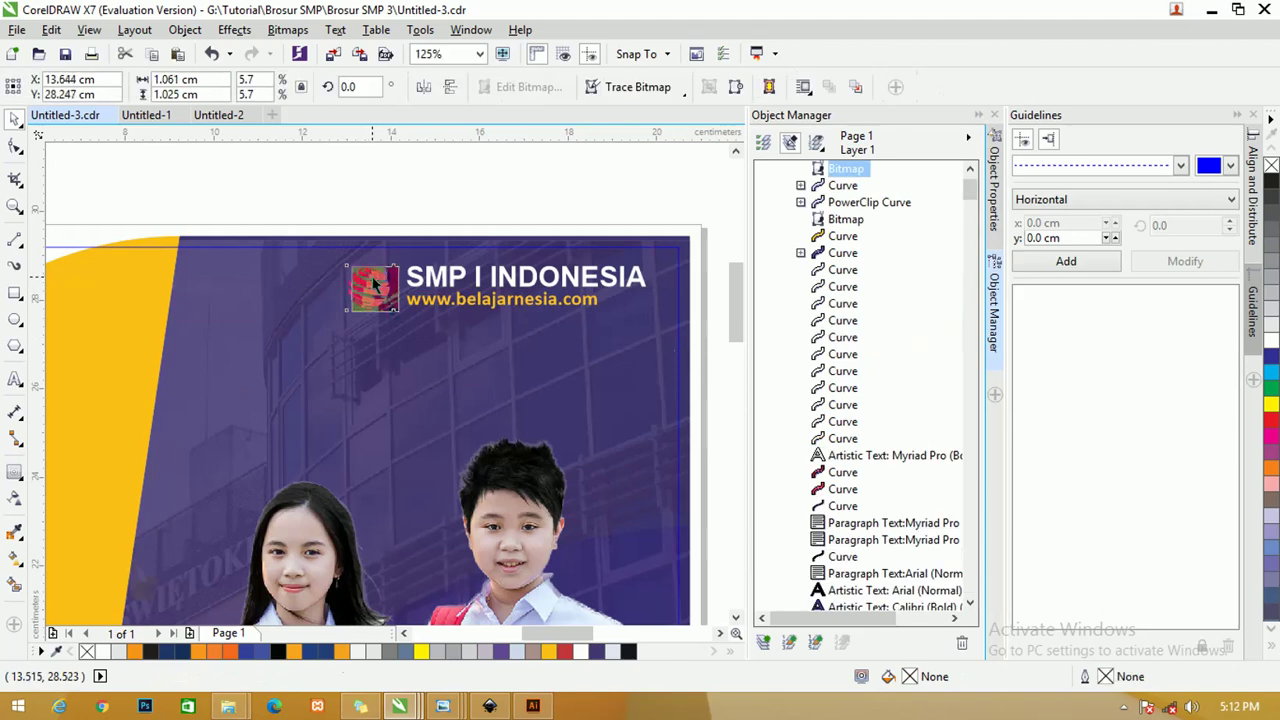
{"action": "left_click_drag", "start_coordinate": [375, 285], "coordinate": [340, 253]}
{"action": "left_click", "coordinate": [365, 192]}
- Move the globe logo and the grouped school name together up into the purple area's upper-right corner, inside the guide frame
{"action": "left_click", "coordinate": [378, 310]}
{"action": "left_click", "coordinate": [437, 288], "text": "shift"}
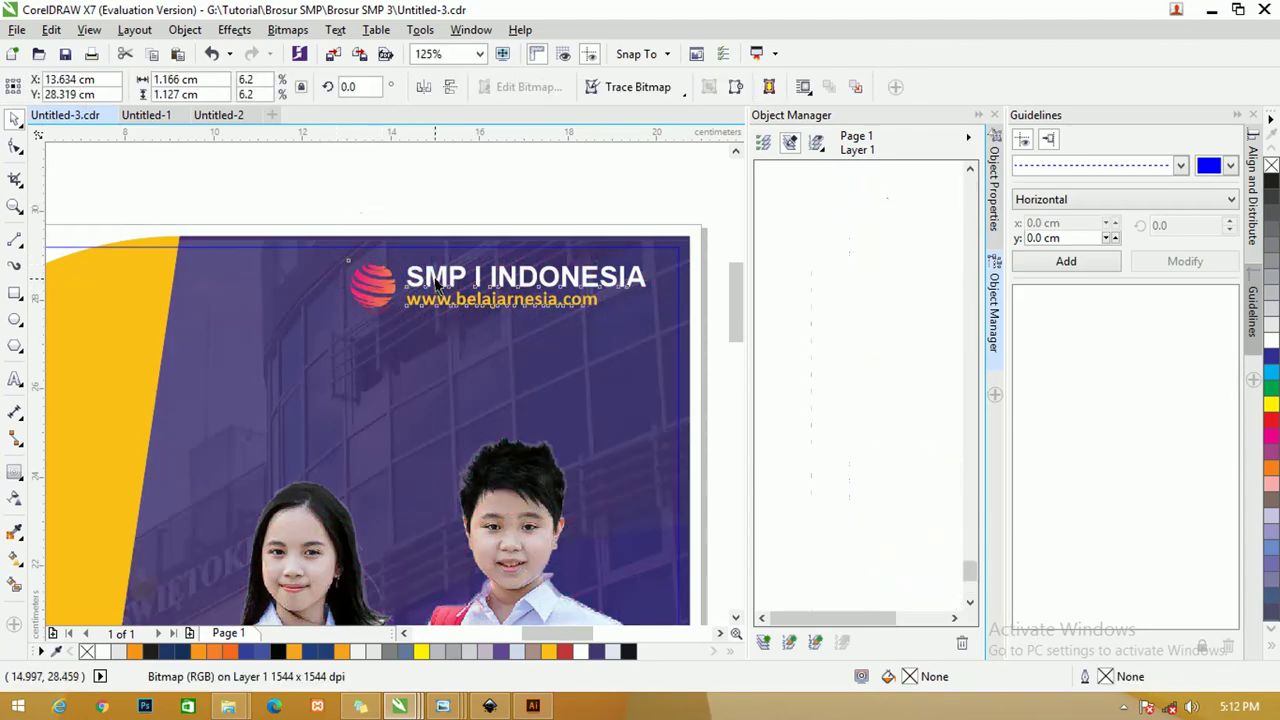
{"action": "mouse_move", "coordinate": [437, 288]}
{"action": "left_mouse_down"}
{"action": "mouse_move", "coordinate": [467, 290]}
{"action": "mouse_move", "coordinate": [456, 272]}
{"action": "left_mouse_up"}
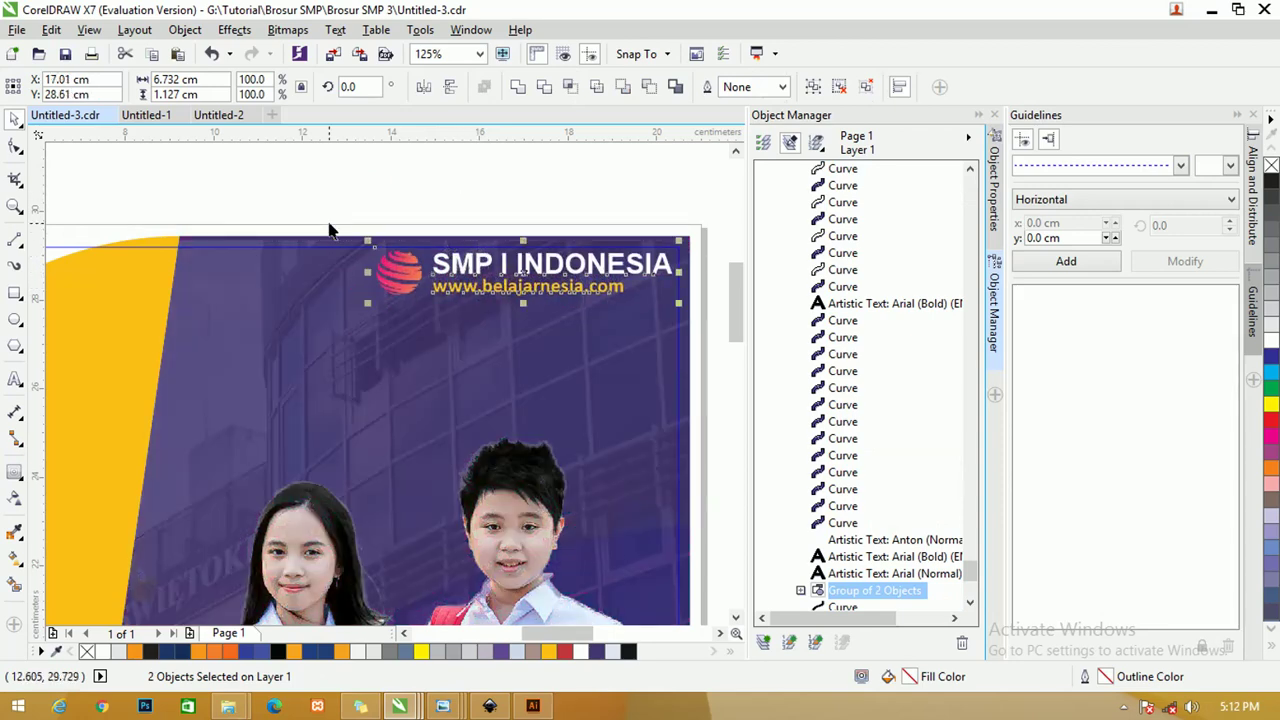
{"action": "key", "text": "Up"}
{"action": "key", "text": "Up"}
{"action": "key", "text": "Up"}
{"action": "key", "text": "Up"}
{"action": "key", "text": "Up"}
{"action": "key", "text": "Up"}
{"action": "key", "text": "Up"}
{"action": "key", "text": "Up"}
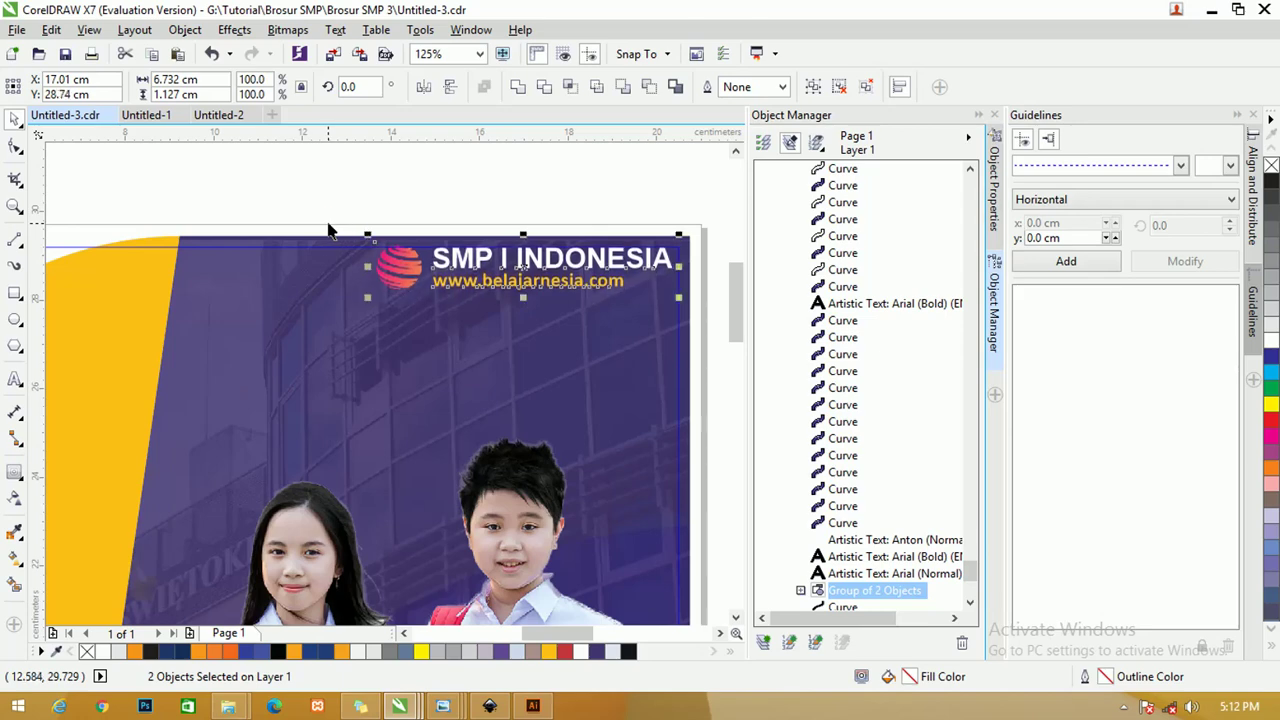
- Move the three round social media icons from the grey sheet to the brochure page's upper-left corner, inside the guide frame
{"action": "scroll", "coordinate": [600, 225], "scroll_direction": "down", "scroll_amount": 6}
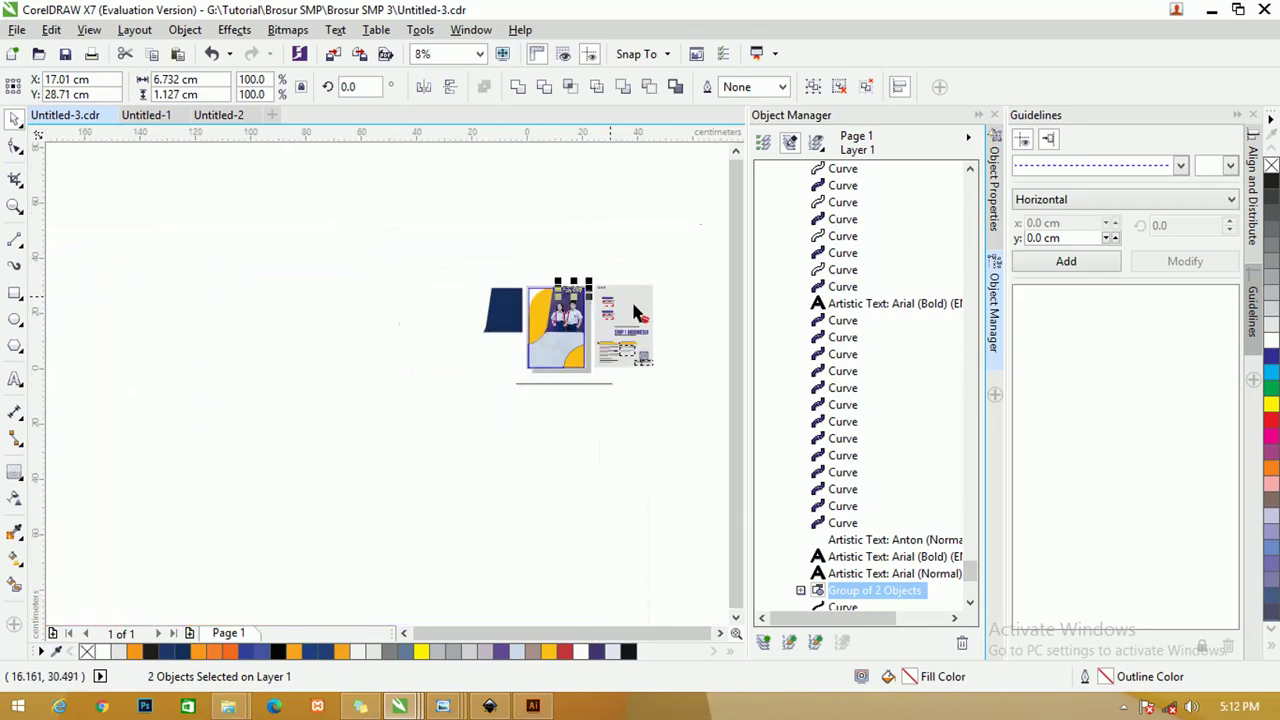
{"action": "scroll", "coordinate": [615, 221], "scroll_direction": "up", "scroll_amount": 2}
{"action": "left_click_drag", "start_coordinate": [668, 247], "coordinate": [341, 250]}
{"action": "scroll", "coordinate": [347, 205], "scroll_direction": "up", "scroll_amount": 2}
{"action": "scroll", "coordinate": [350, 244], "scroll_direction": "down", "scroll_amount": 1}
{"action": "scroll", "coordinate": [308, 253], "scroll_direction": "up", "scroll_amount": 2}
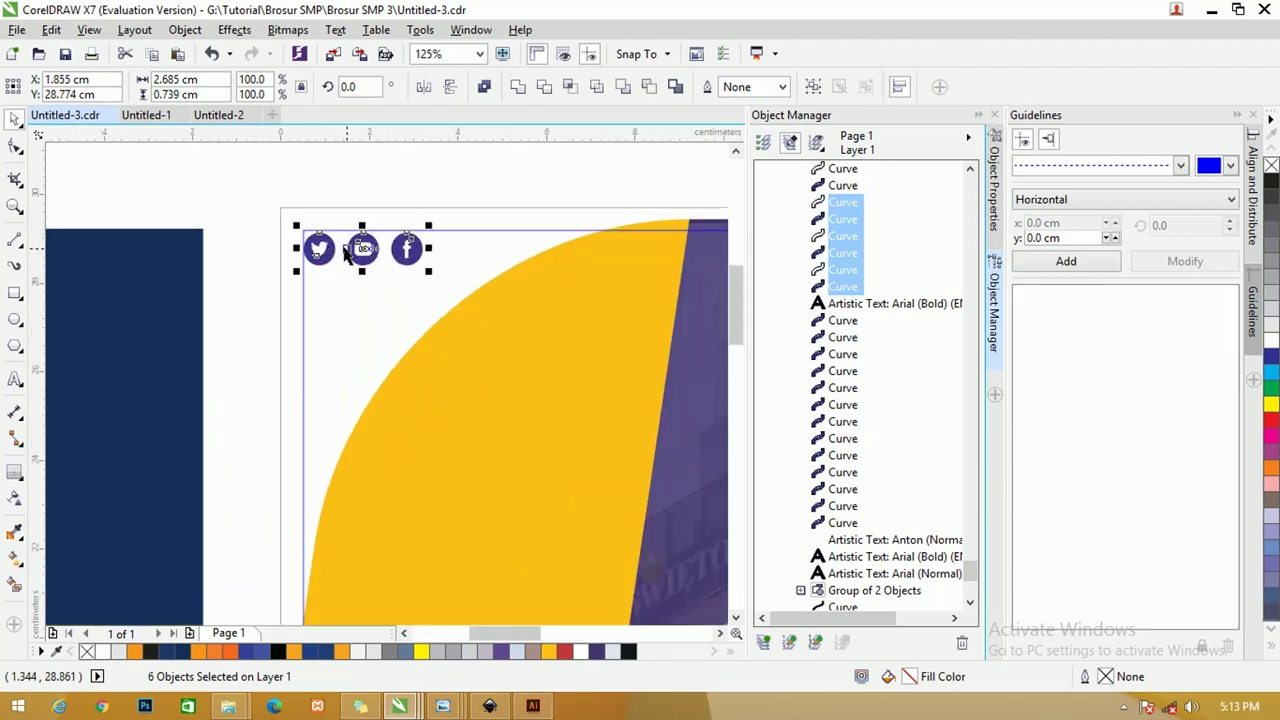
- Move the Gelombang Pertama and Gelombang Kedua text blocks from the grey sheet onto the large golden leaf area
{"action": "scroll", "coordinate": [345, 252], "scroll_direction": "down", "scroll_amount": 4}
{"action": "scroll", "coordinate": [449, 266], "scroll_direction": "up", "scroll_amount": 1}
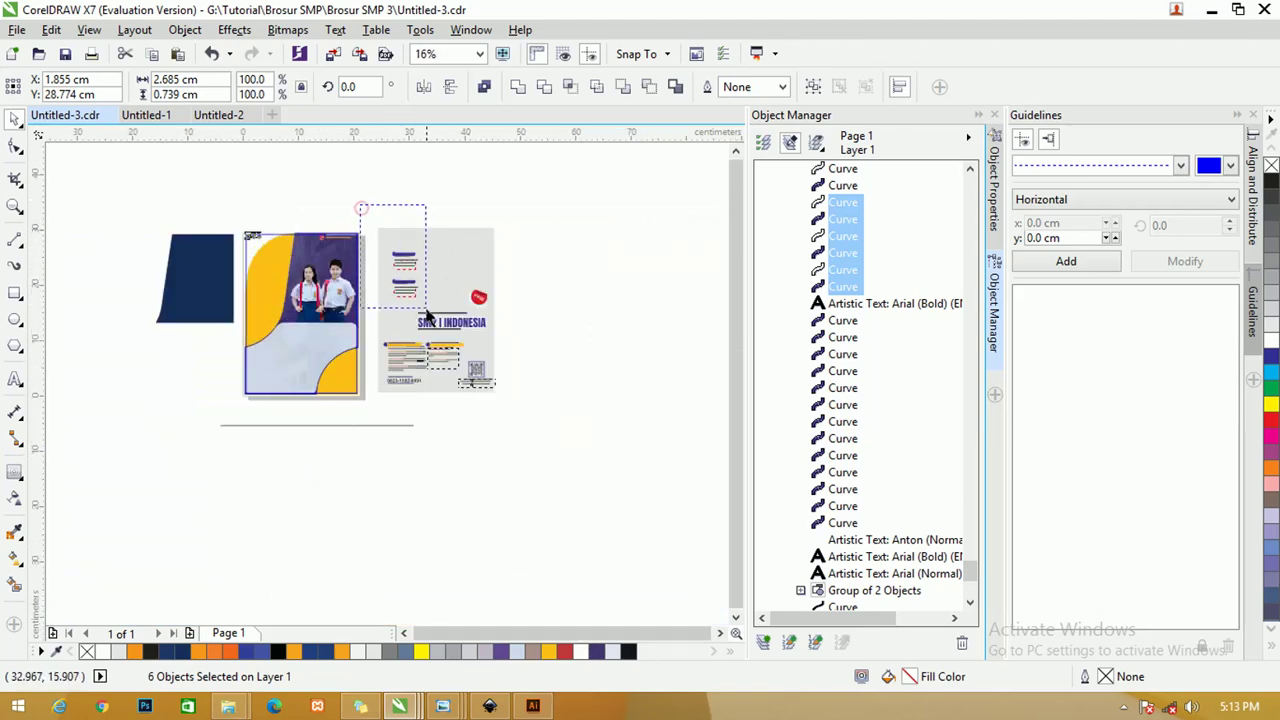
{"action": "left_click_drag", "start_coordinate": [427, 316], "coordinate": [262, 254]}
{"action": "scroll", "coordinate": [268, 265], "scroll_direction": "up", "scroll_amount": 2}
- Place the red FREE PENDAFTARAN badge over the boy's lower body and enlarge it to about 3.79 by 3.64 cm
{"action": "scroll", "coordinate": [262, 268], "scroll_direction": "down", "scroll_amount": 3}
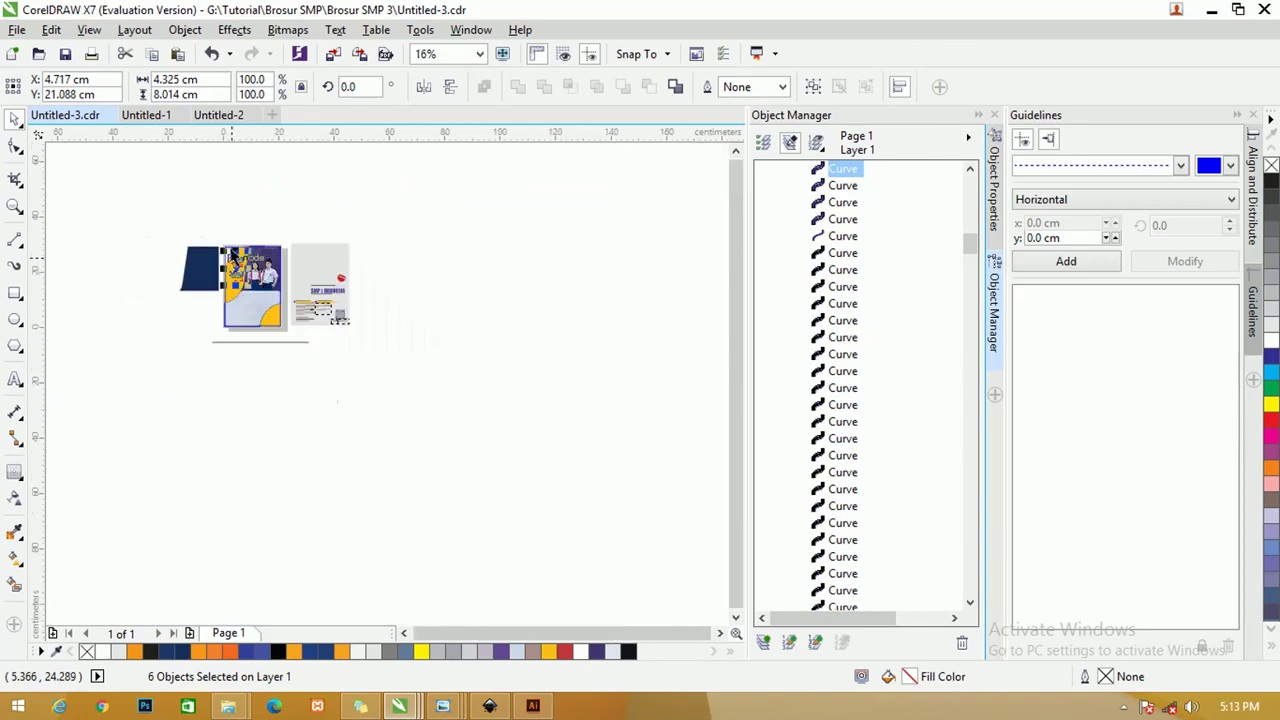
{"action": "scroll", "coordinate": [337, 309], "scroll_direction": "up", "scroll_amount": 1}
{"action": "left_click_drag", "start_coordinate": [340, 245], "coordinate": [161, 262]}
{"action": "scroll", "coordinate": [163, 262], "scroll_direction": "up", "scroll_amount": 2}
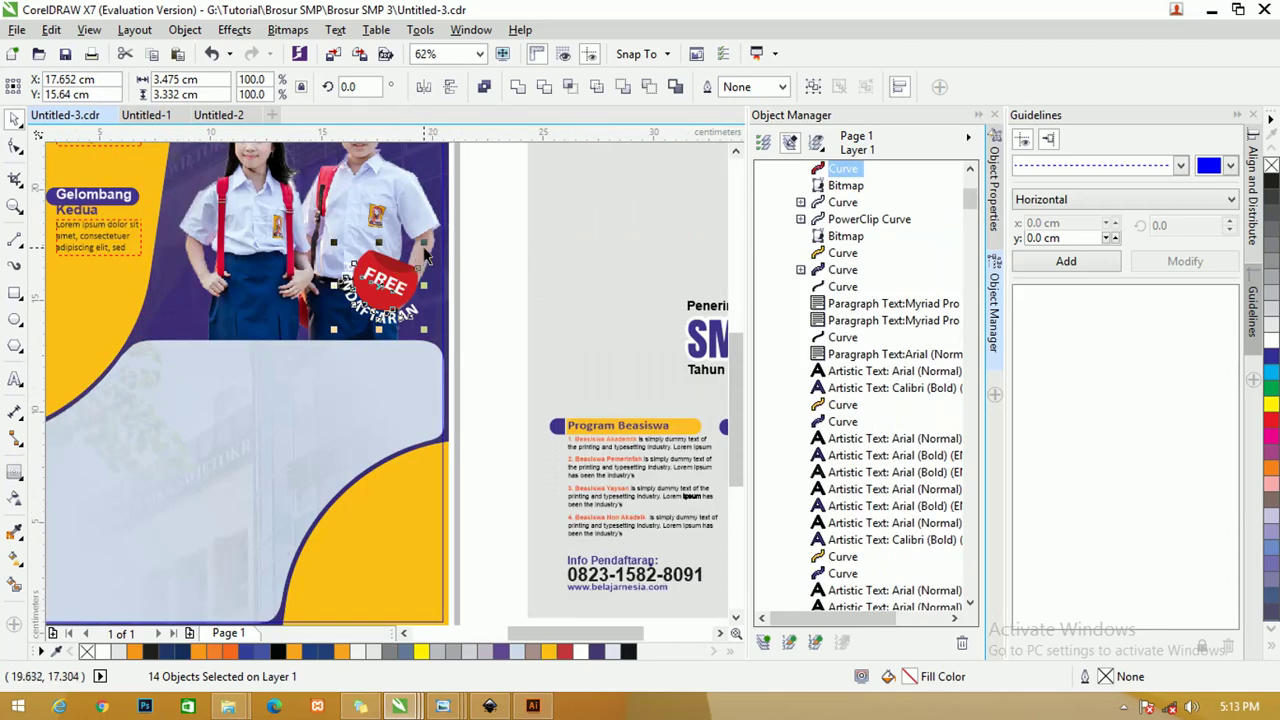
{"action": "left_click_drag", "start_coordinate": [425, 258], "coordinate": [434, 248]}
- Move the SMP I INDONESIA admission heading onto the pale panel and the program lists, contact details, QR code and captions below it
{"action": "scroll", "coordinate": [434, 250], "scroll_direction": "down", "scroll_amount": 2}
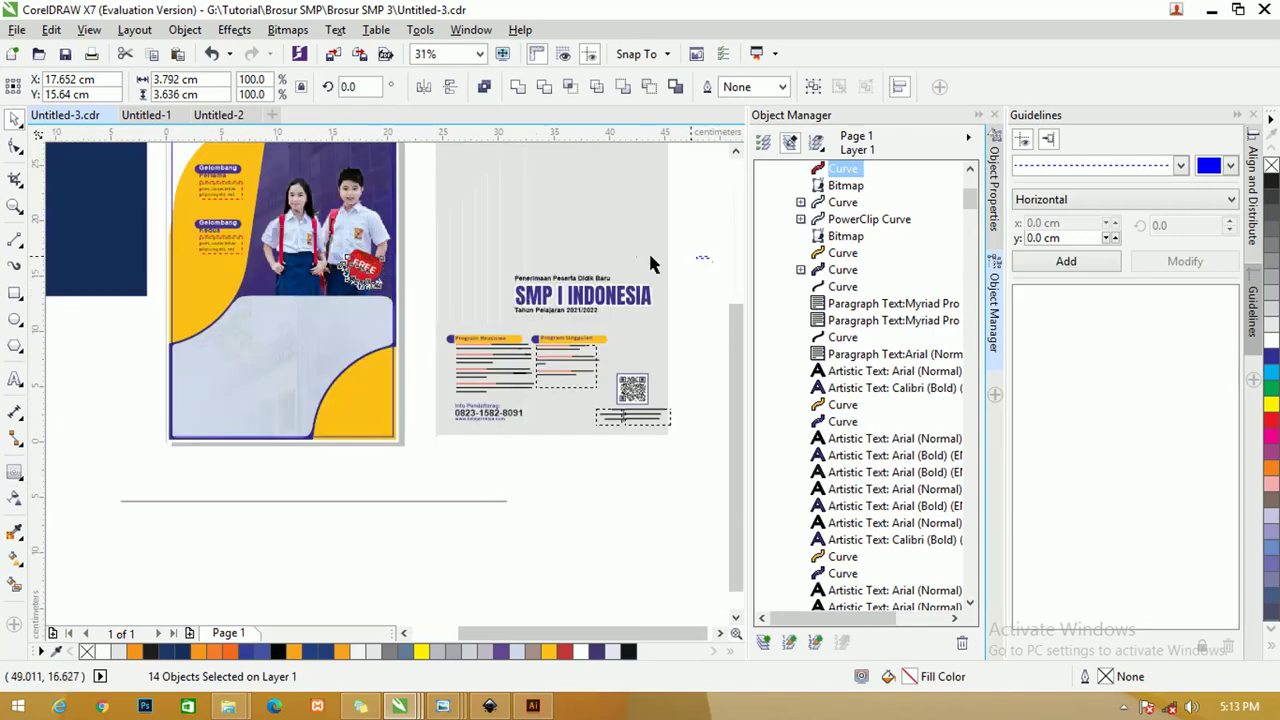
{"action": "left_click_drag", "start_coordinate": [706, 252], "coordinate": [267, 325]}
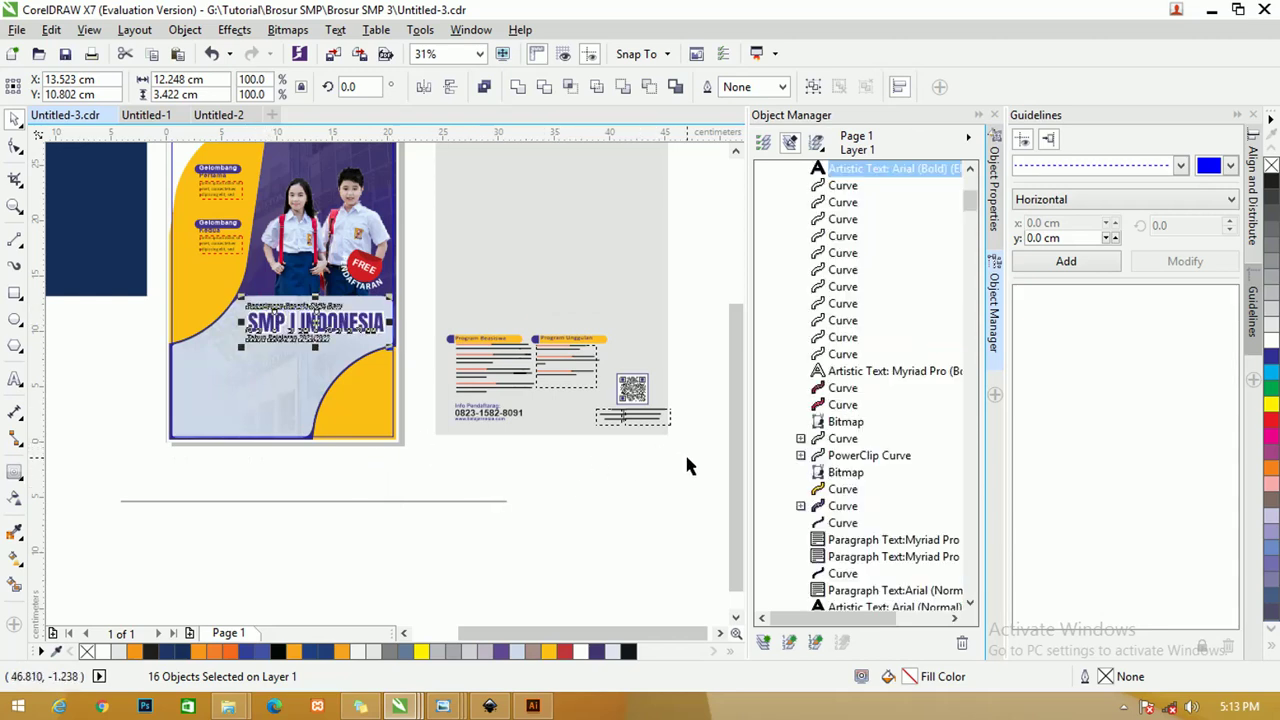
{"action": "left_click_drag", "start_coordinate": [687, 465], "coordinate": [206, 358]}
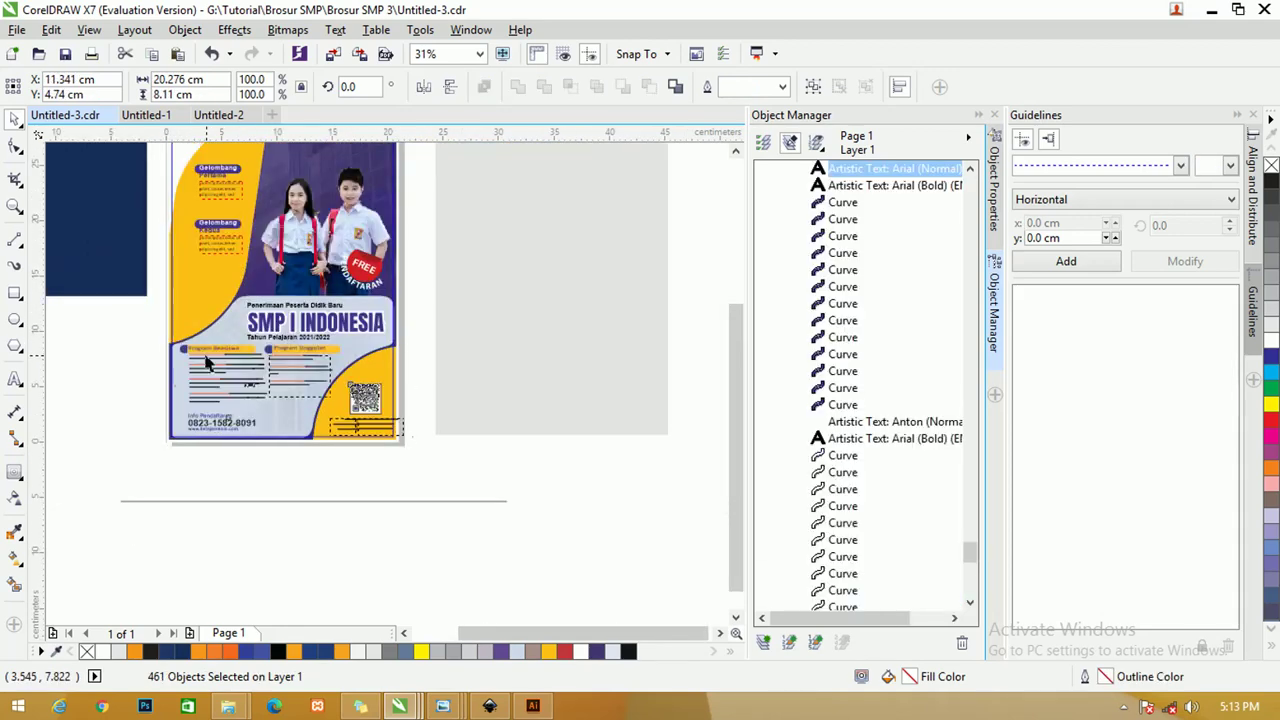
{"action": "scroll", "coordinate": [210, 362], "scroll_direction": "up", "scroll_amount": 4}
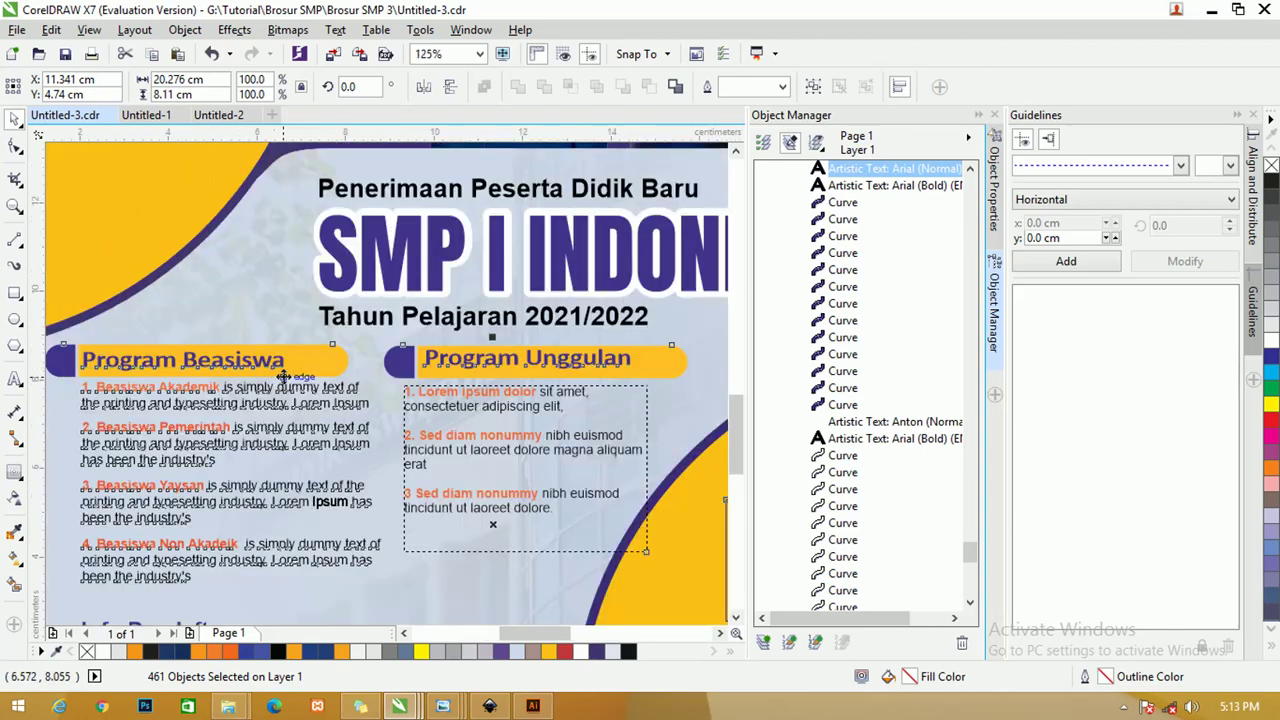
{"action": "scroll", "coordinate": [284, 375], "scroll_direction": "down", "scroll_amount": 2}
- Group all the QR code's objects and move the group slightly left and down within the lower golden area
{"action": "left_click", "coordinate": [537, 577]}
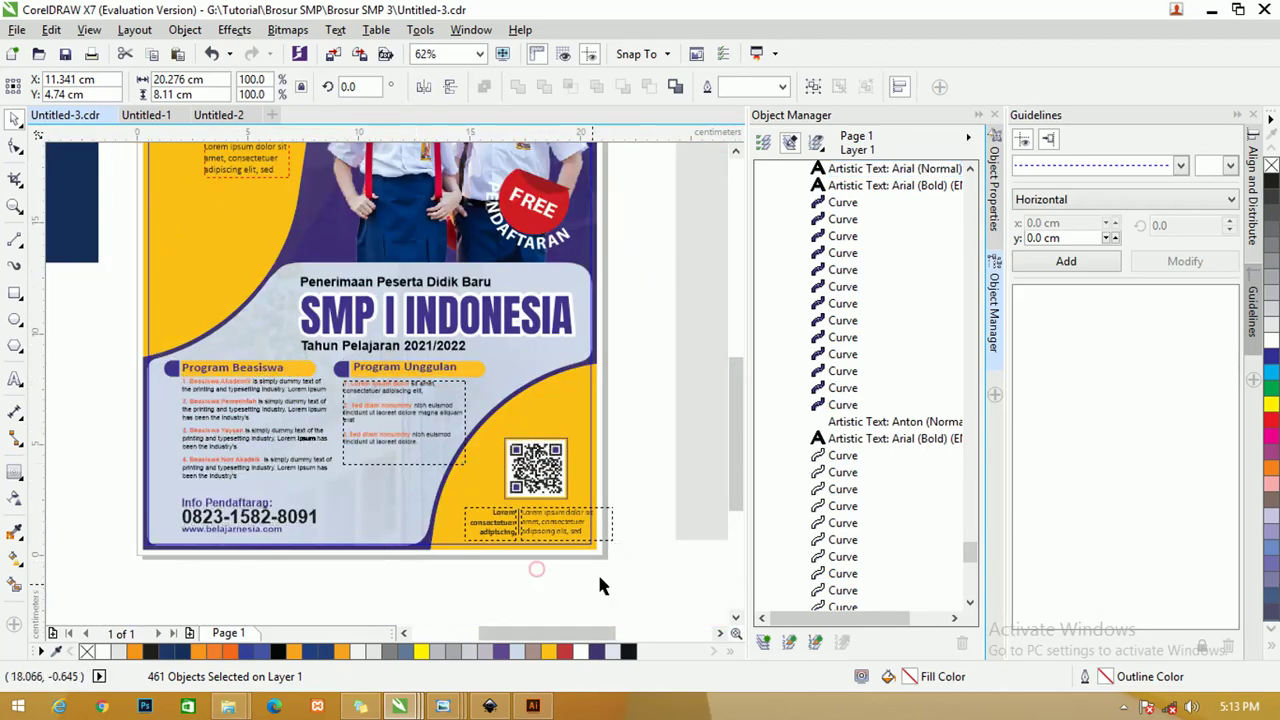
{"action": "left_click_drag", "start_coordinate": [643, 503], "coordinate": [488, 432]}
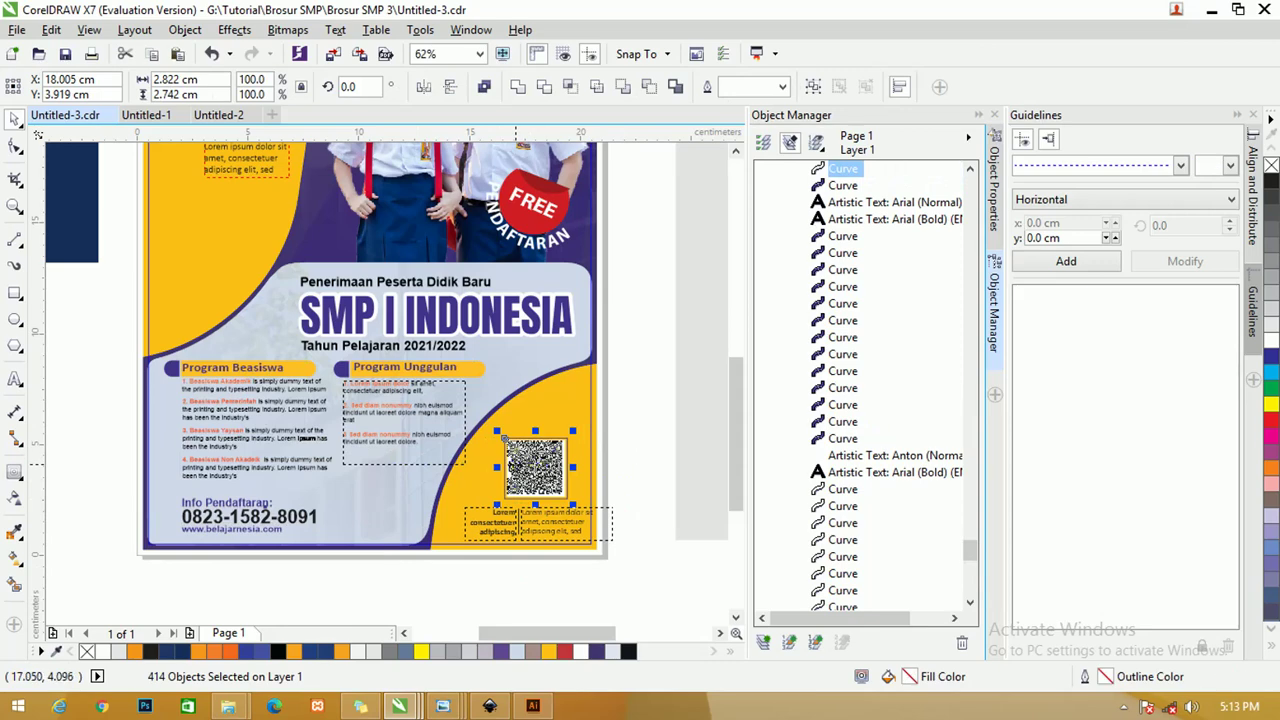
{"action": "key", "text": "ctrl+g"}
{"action": "scroll", "coordinate": [548, 468], "scroll_direction": "up", "scroll_amount": 2}
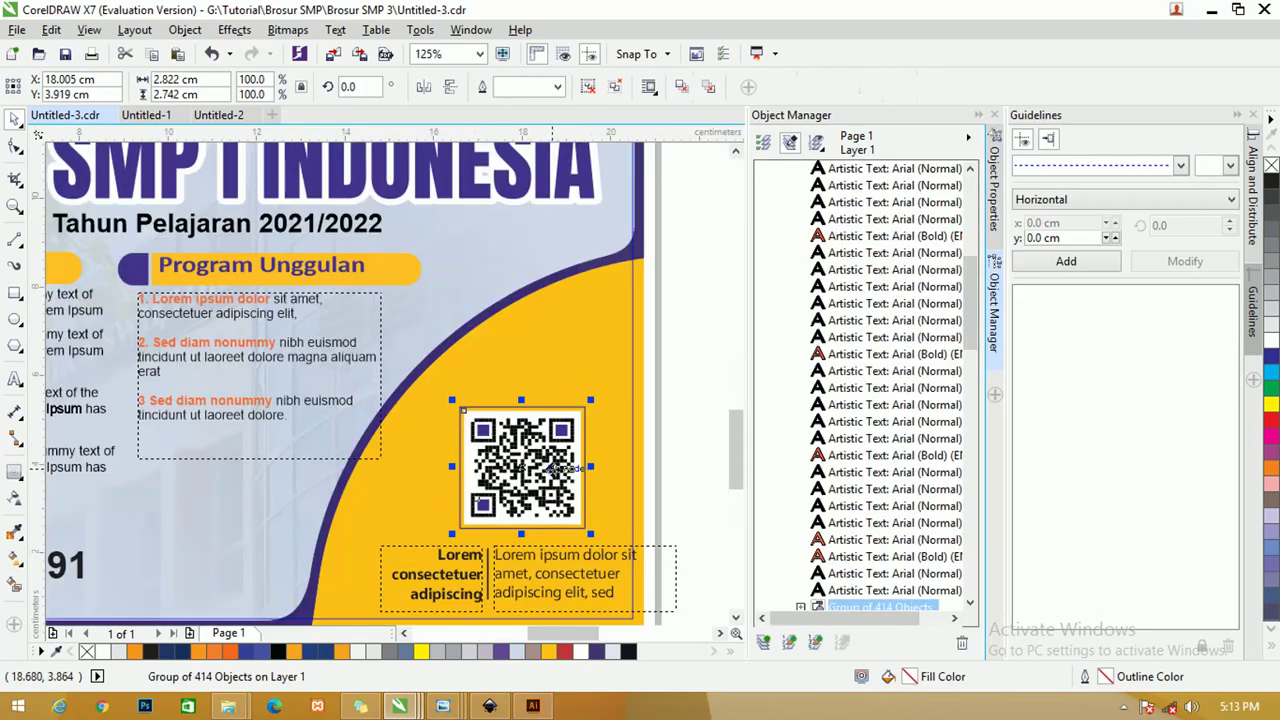
{"action": "left_click_drag", "start_coordinate": [548, 468], "coordinate": [518, 480]}
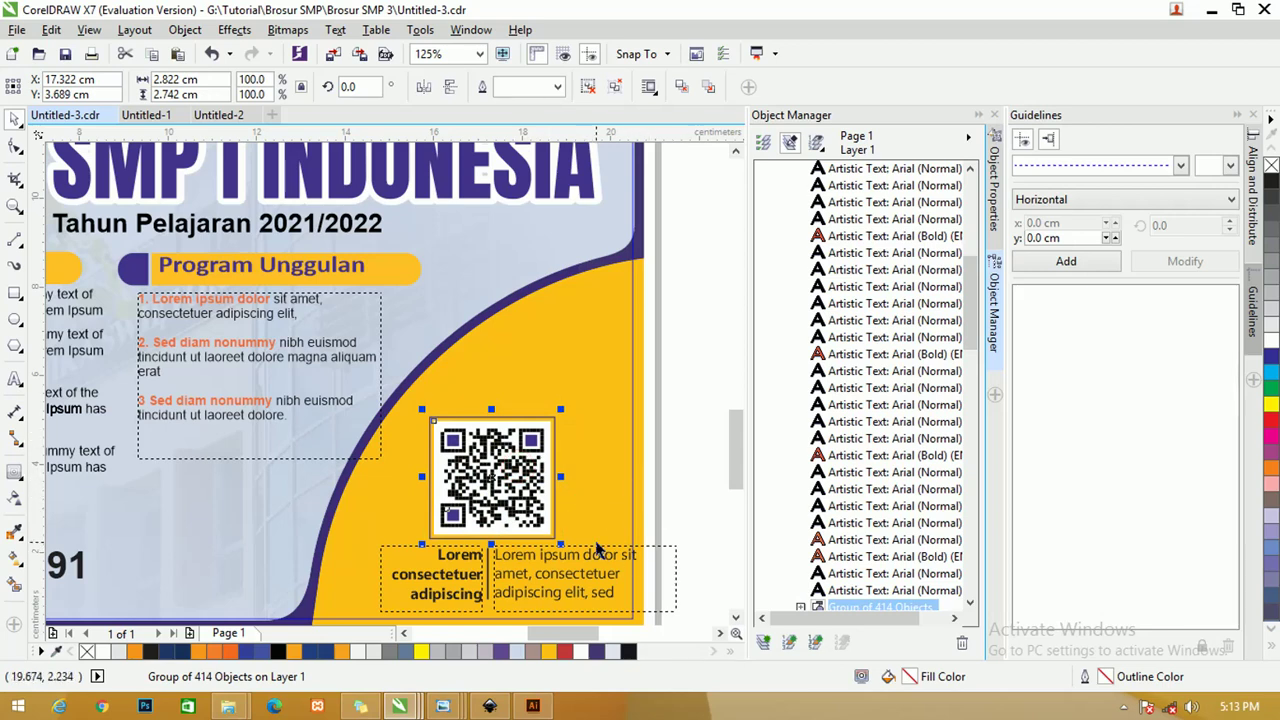
- Narrow the Lorem ipsum text frame below the QR code so that its right edge fits inside the guide frame
{"action": "left_click", "coordinate": [596, 548]}
{"action": "left_click", "coordinate": [683, 482]}
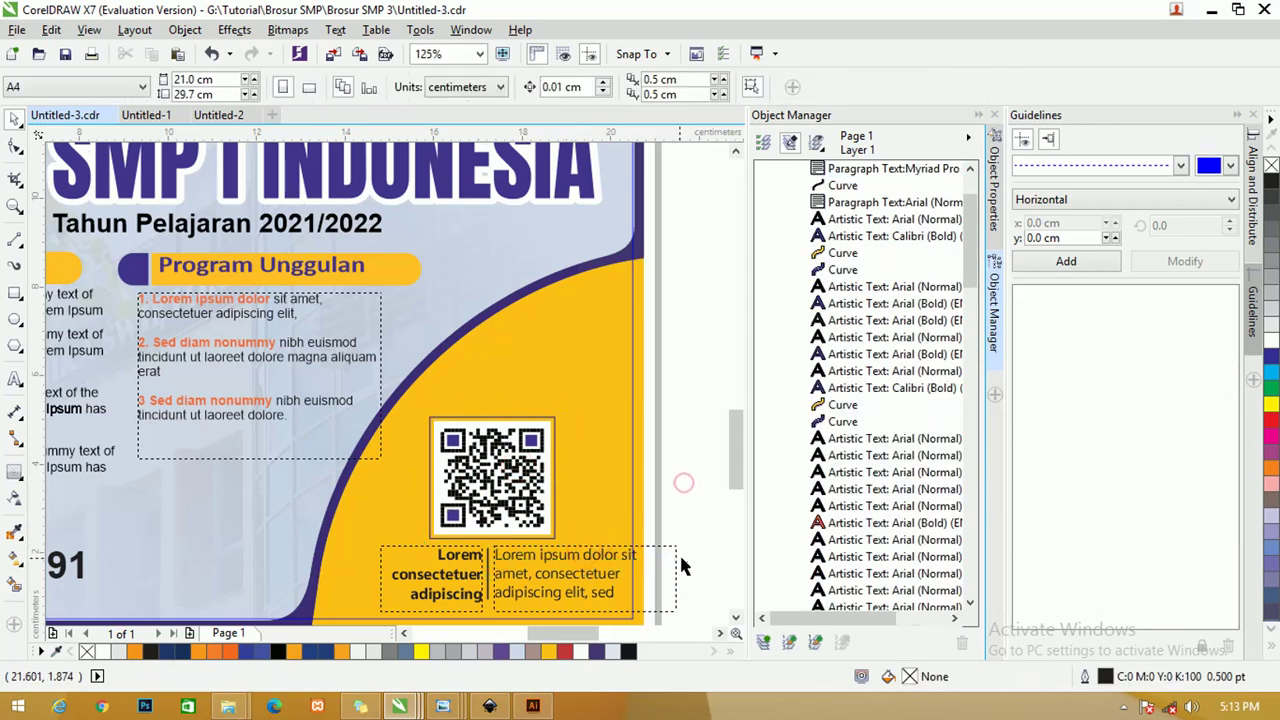
{"action": "left_click", "coordinate": [678, 575]}
{"action": "left_click_drag", "start_coordinate": [678, 578], "coordinate": [628, 580]}
{"action": "left_click", "coordinate": [676, 510]}
{"action": "scroll", "coordinate": [383, 515], "scroll_direction": "down", "scroll_amount": 2}
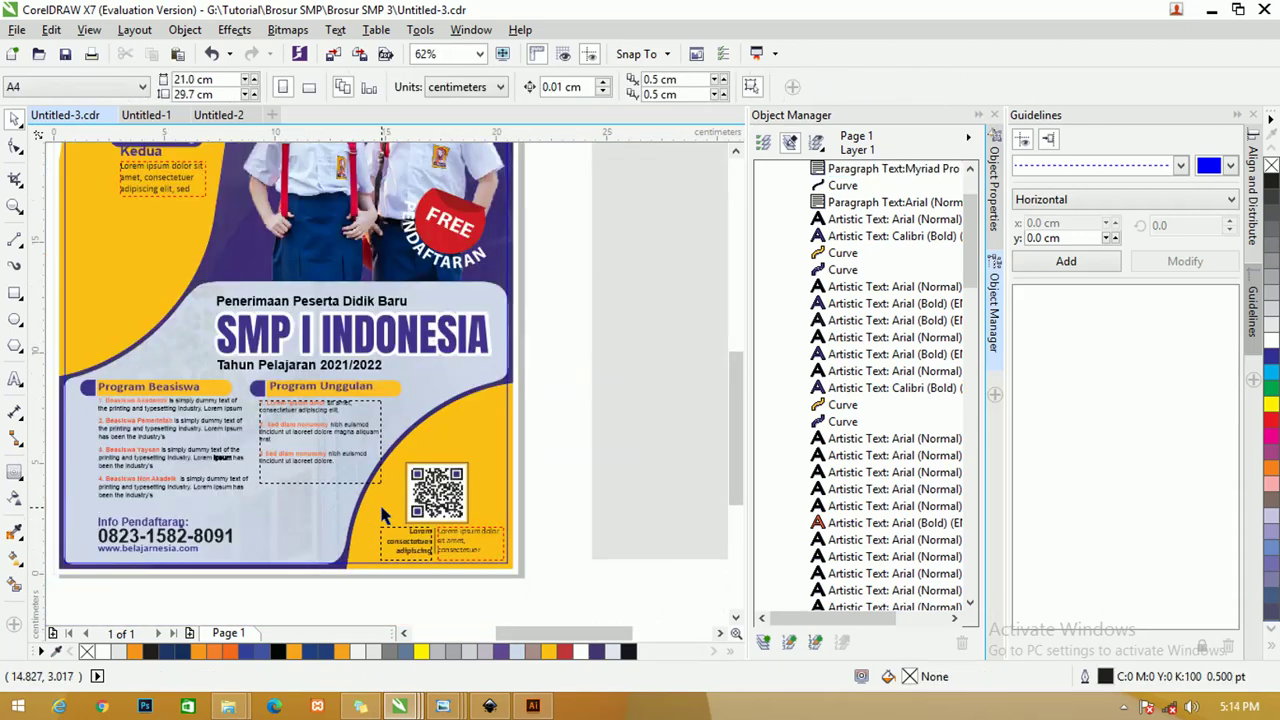
- Delete the empty grey sheet with its leftover curves beside the brochure and the stray horizontal line below the page
{"action": "scroll", "coordinate": [415, 462], "scroll_direction": "down", "scroll_amount": 2}
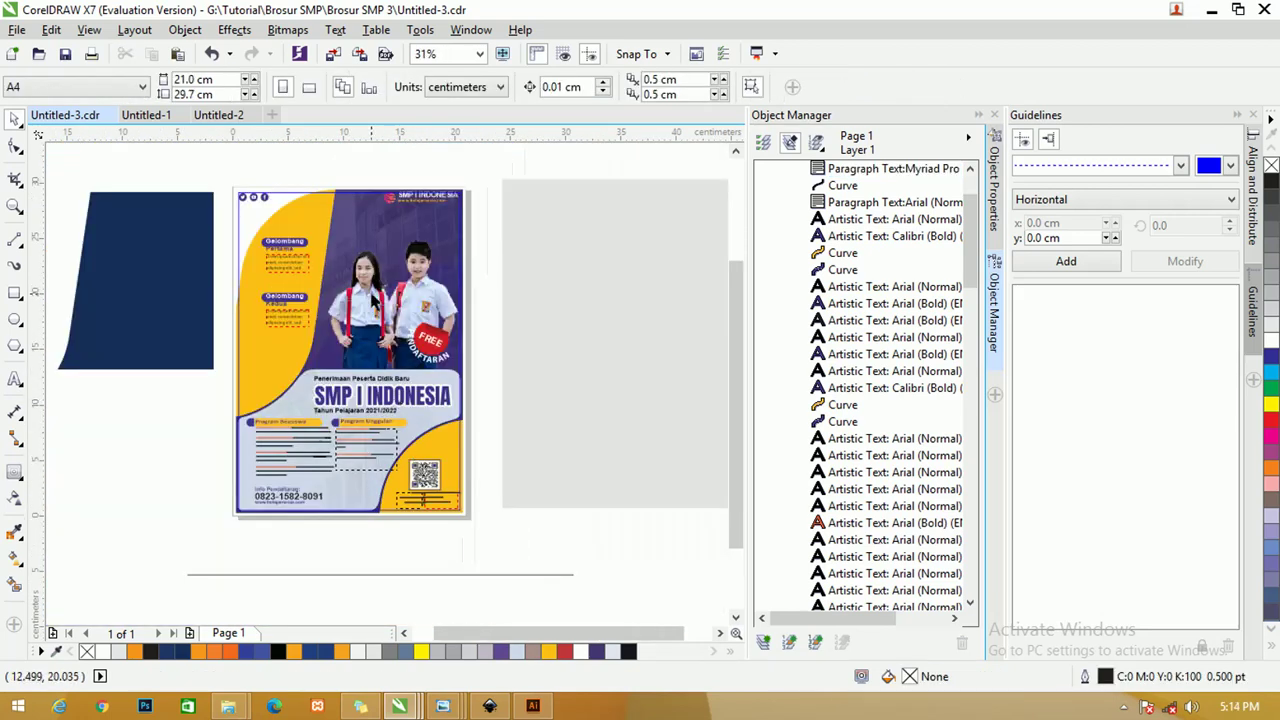
{"action": "scroll", "coordinate": [372, 300], "scroll_direction": "down", "scroll_amount": 2}
{"action": "left_click", "coordinate": [429, 305]}
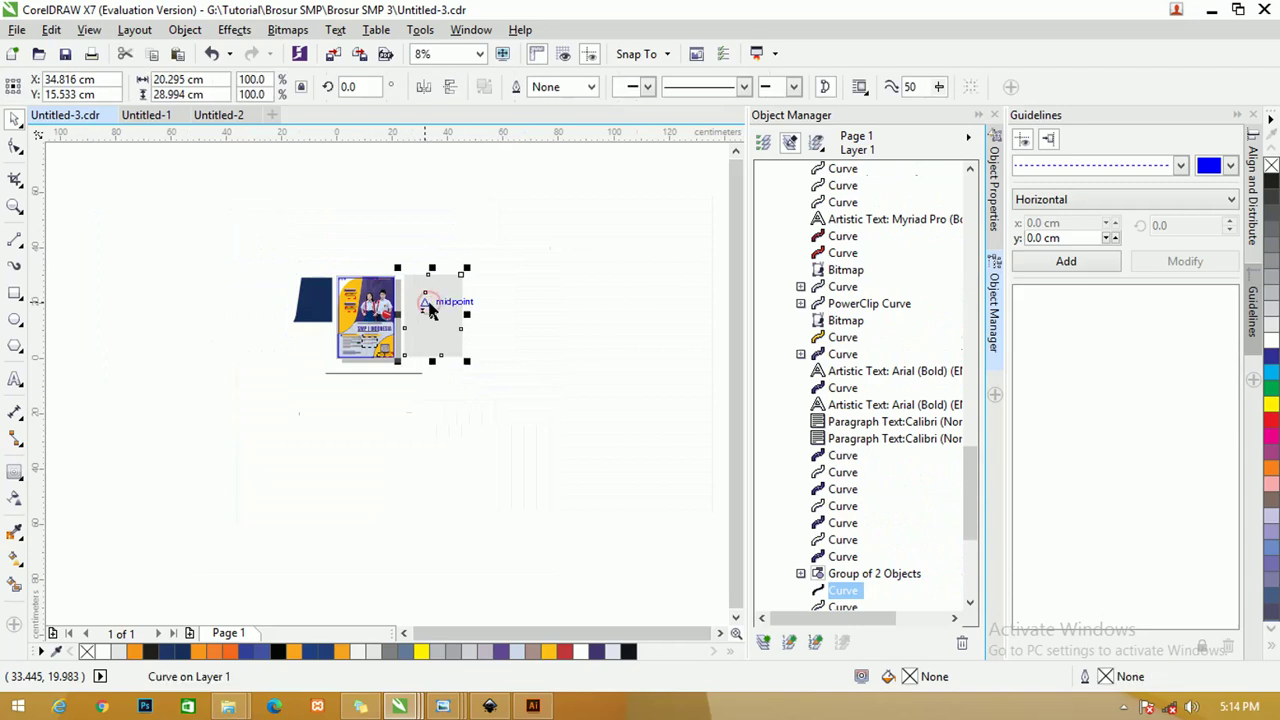
{"action": "left_click", "coordinate": [460, 300]}
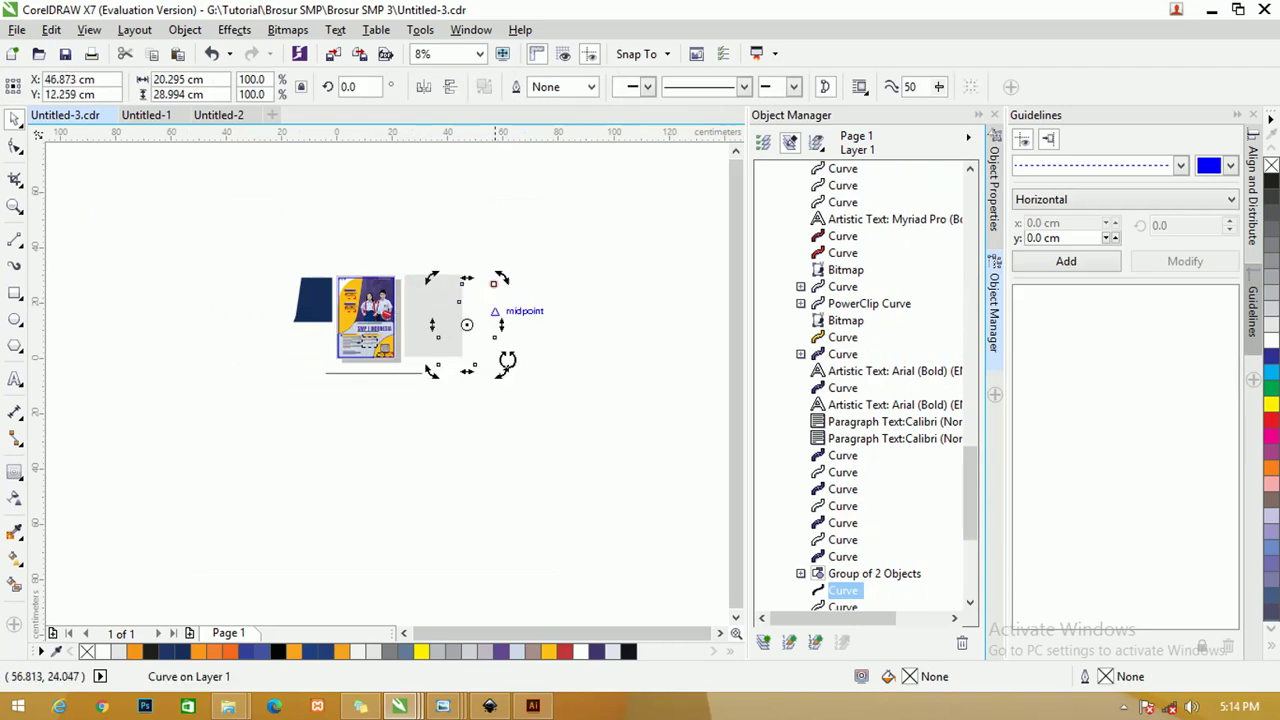
{"action": "left_click_drag", "start_coordinate": [460, 300], "coordinate": [397, 265]}
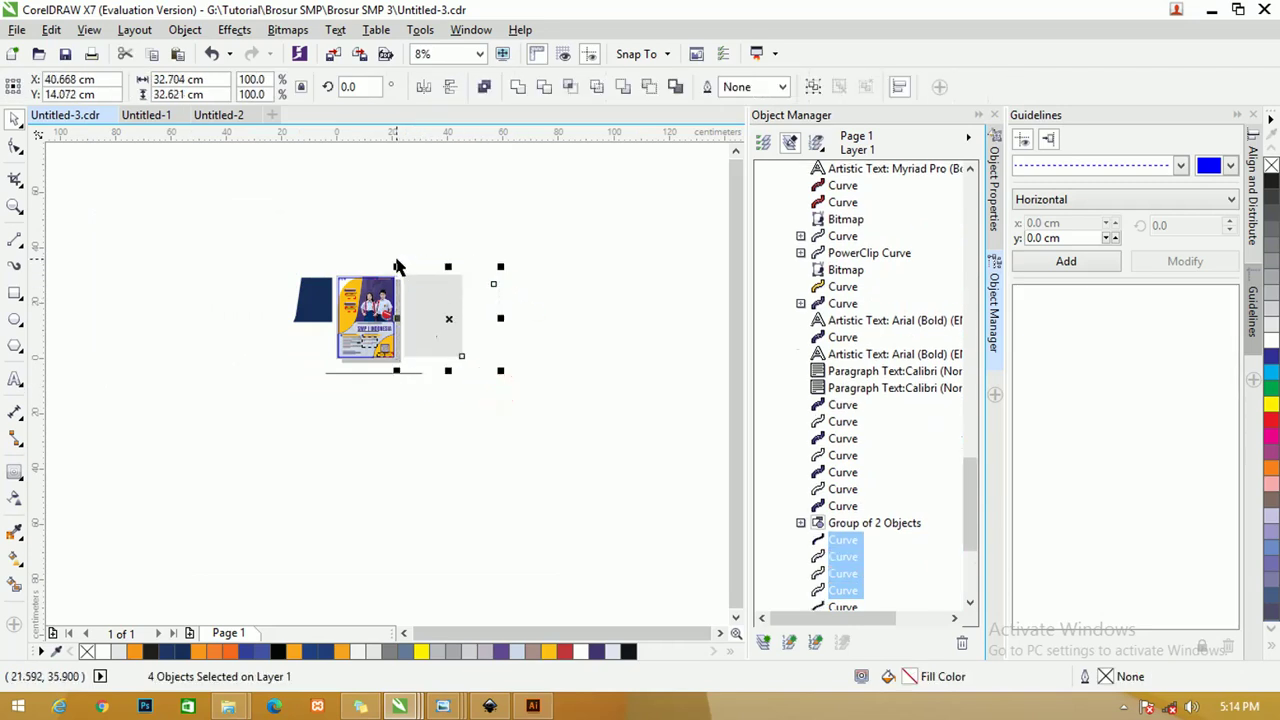
{"action": "left_click", "coordinate": [397, 265]}
{"action": "left_click_drag", "start_coordinate": [467, 400], "coordinate": [287, 350]}
{"action": "key", "text": "Delete"}
- Delete the navy shape beside the brochure and fit the whole page in view
{"action": "left_click", "coordinate": [320, 298]}
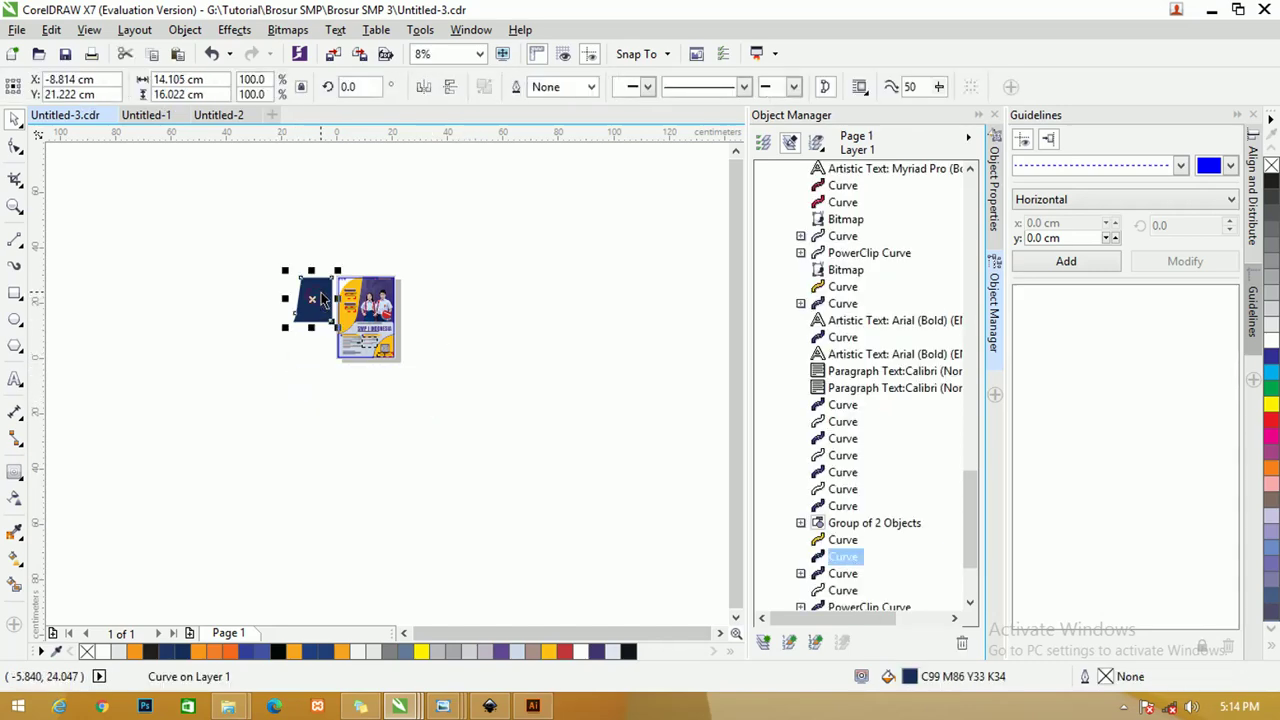
{"action": "key", "text": "Delete"}
{"action": "key", "text": "shift+F4"}
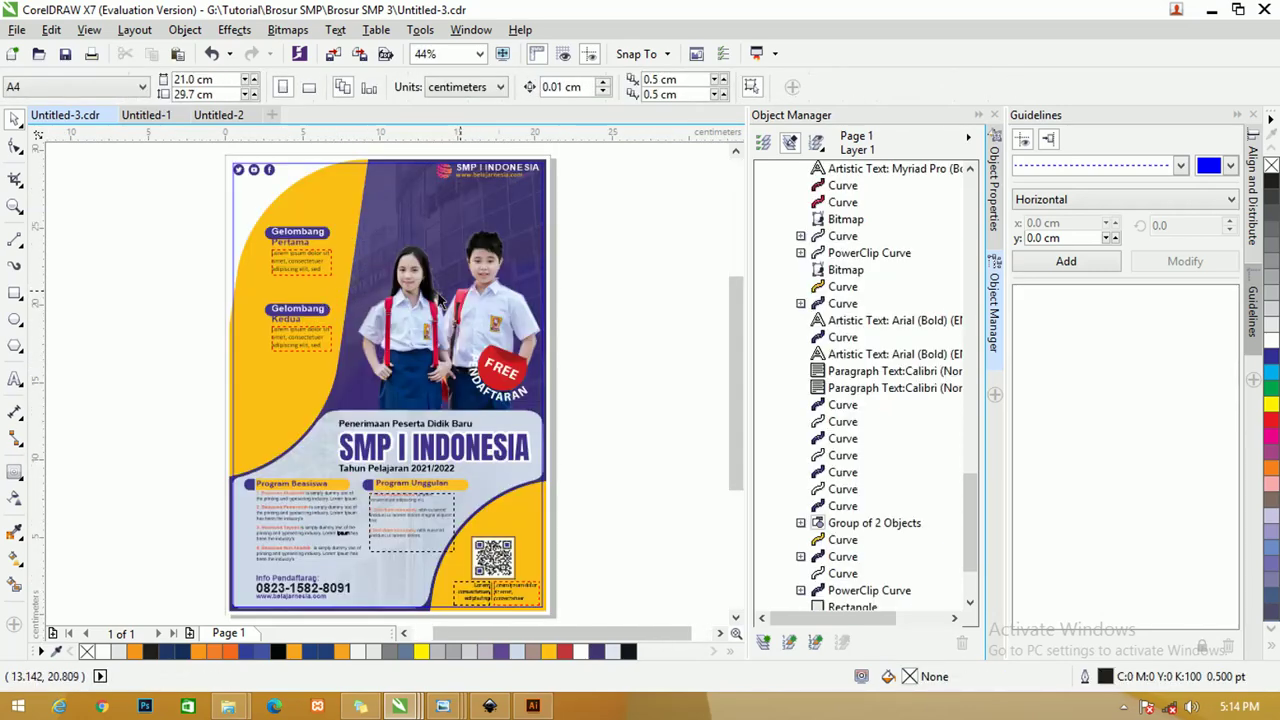
{"action": "left_click_drag", "start_coordinate": [968, 553], "coordinate": [968, 578]}
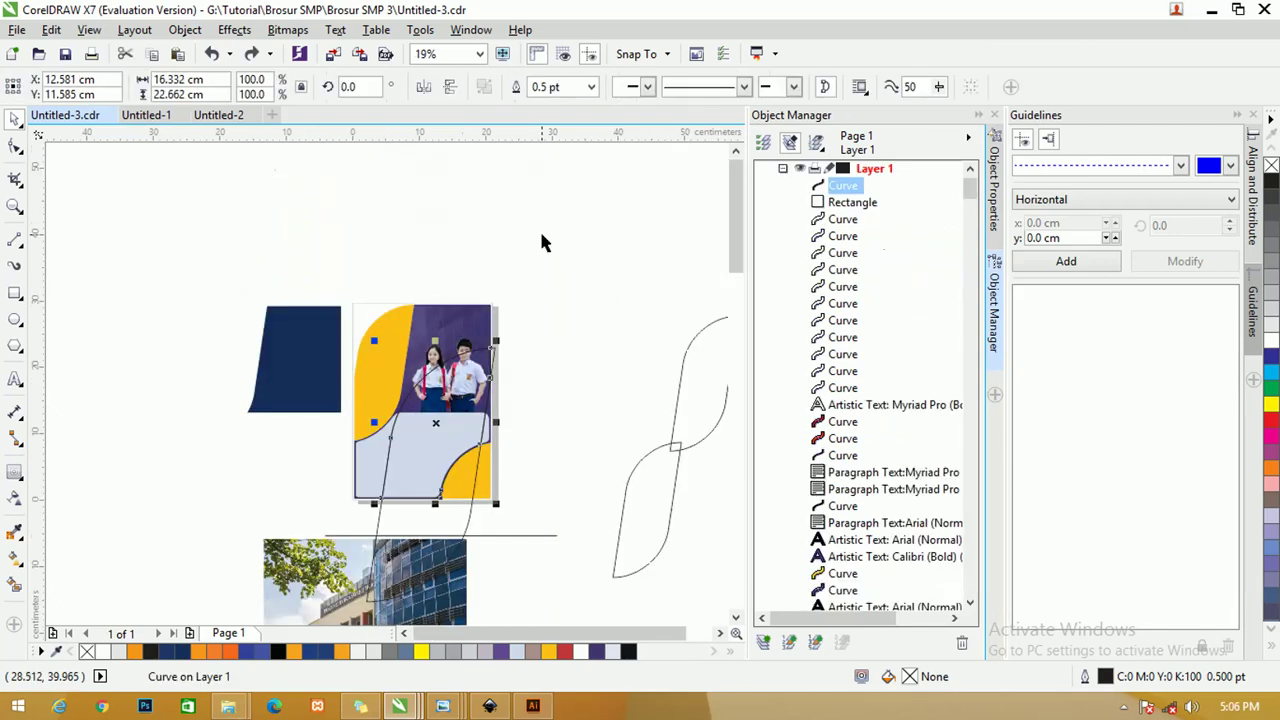
- Intersect the tall leaf outline with the page-wide background shape, leaving the overlap as a separate curve
{"action": "left_click", "coordinate": [539, 228]}
{"action": "left_click", "coordinate": [511, 375]}
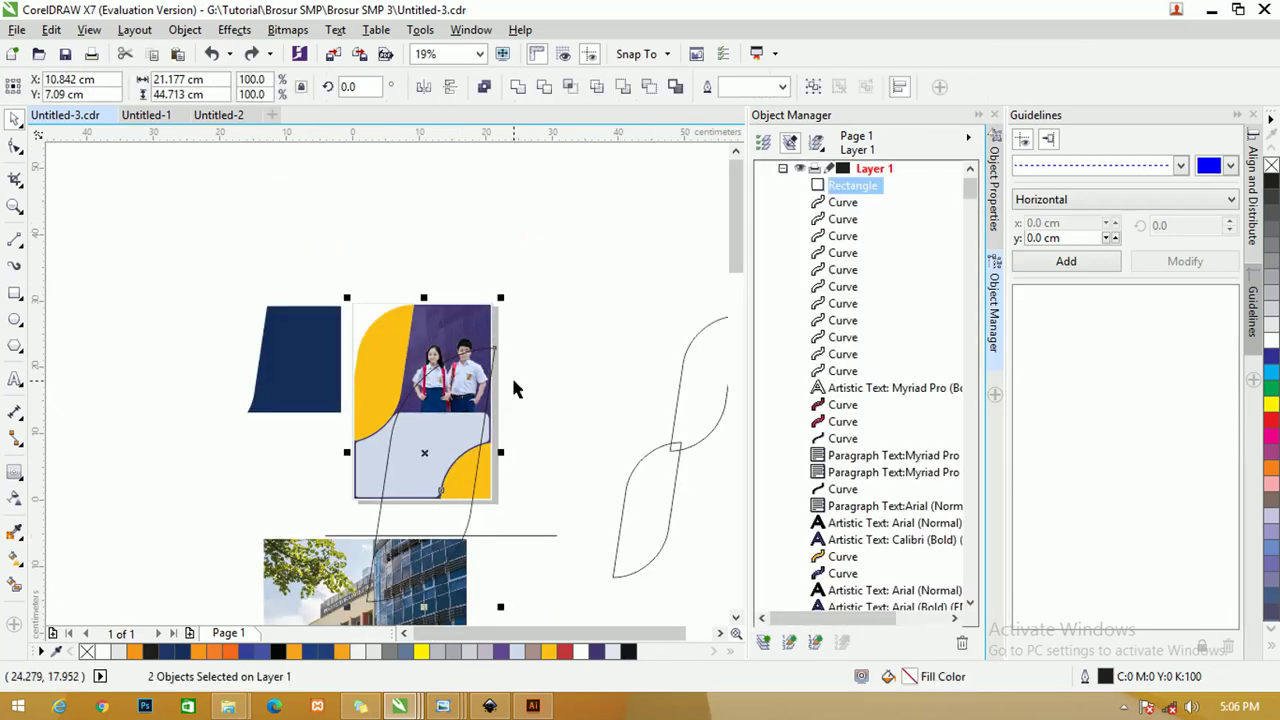
{"action": "key", "text": "ctrl+l"}
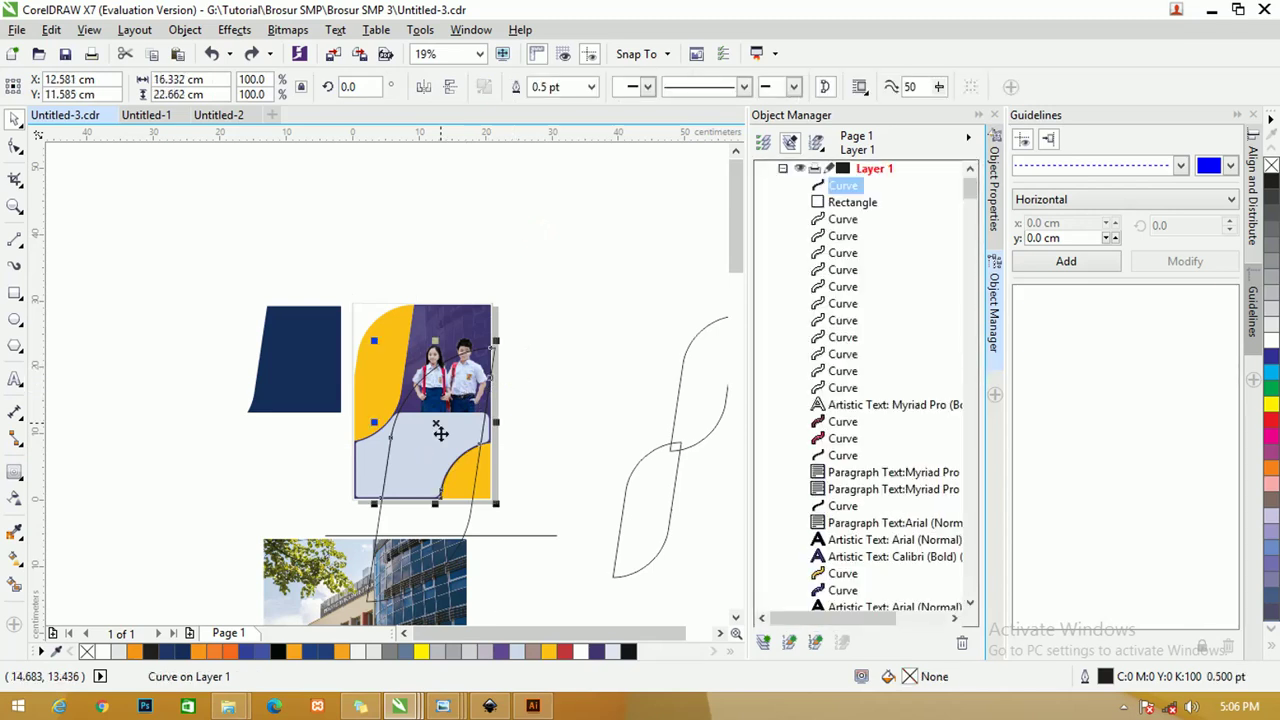
{"action": "scroll", "coordinate": [733, 256], "scroll_direction": "down", "scroll_amount": 1}
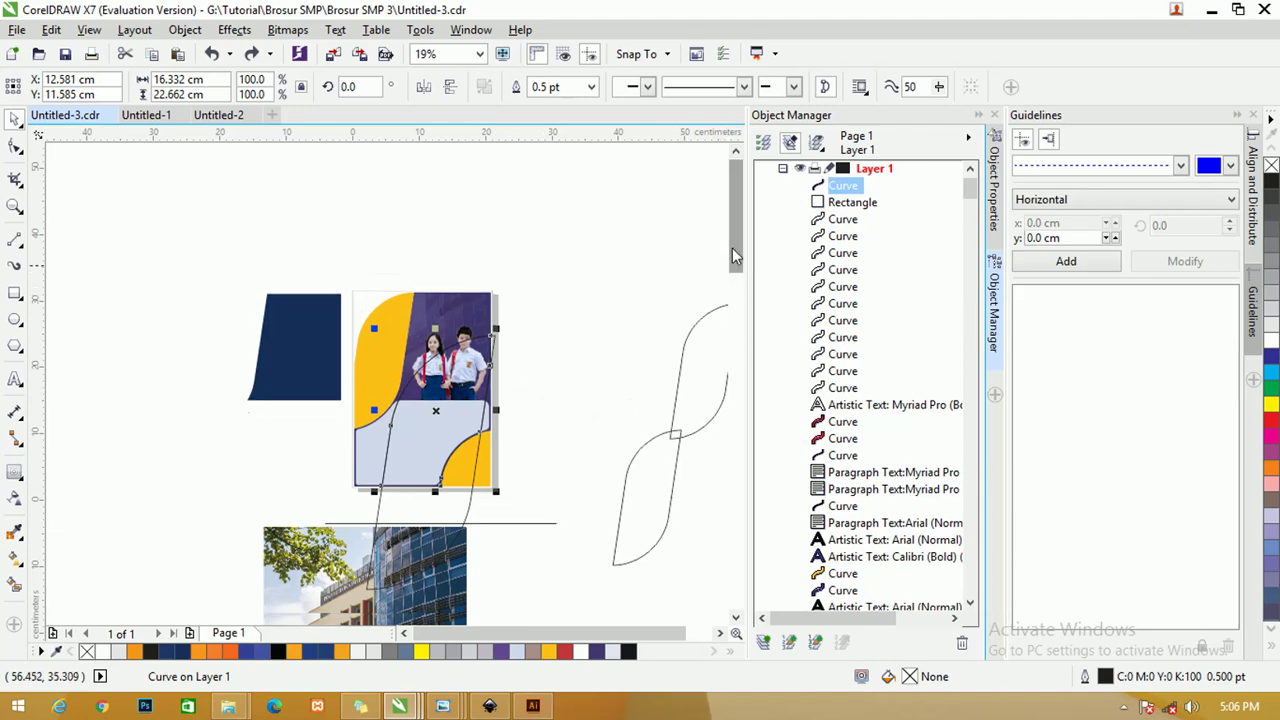
{"action": "scroll", "coordinate": [733, 256], "scroll_direction": "down", "scroll_amount": 4}
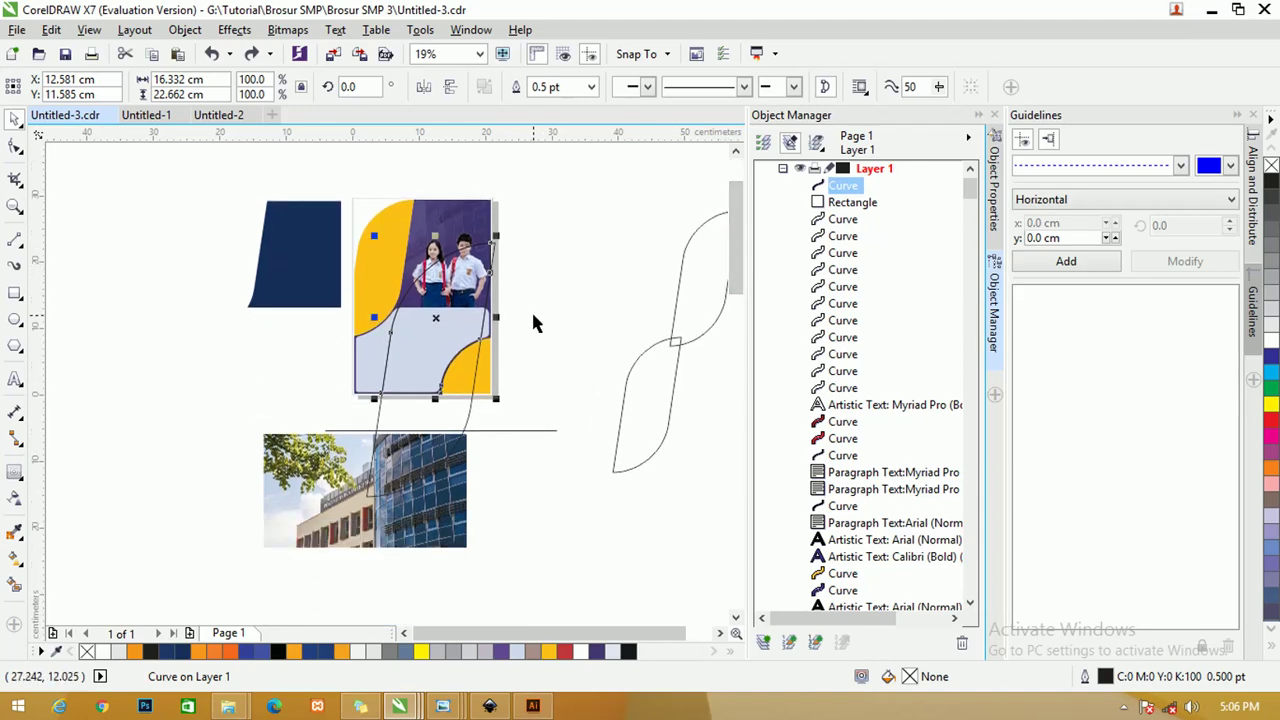
- Select the curve formed by the leaf overlap and fill it with purple R96 G72 B144
{"action": "left_click", "coordinate": [551, 411]}
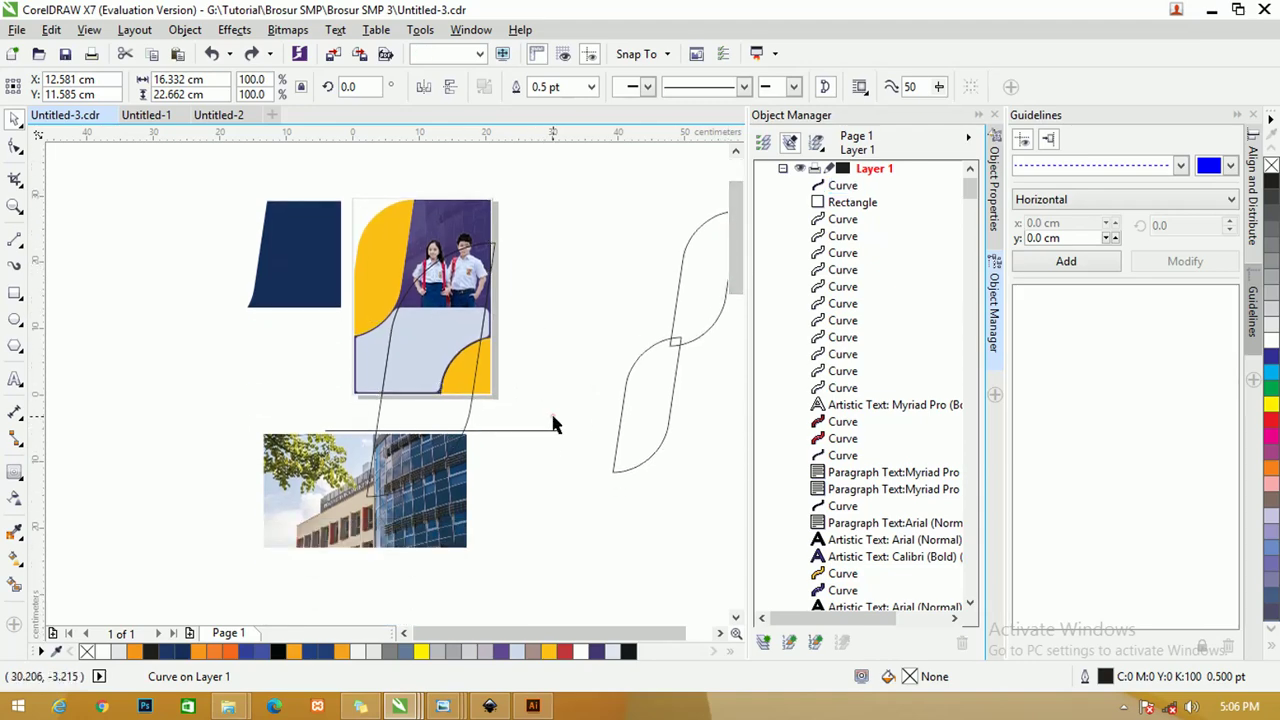
{"action": "scroll", "coordinate": [551, 411], "scroll_direction": "up", "scroll_amount": 4}
{"action": "left_click", "coordinate": [432, 405]}
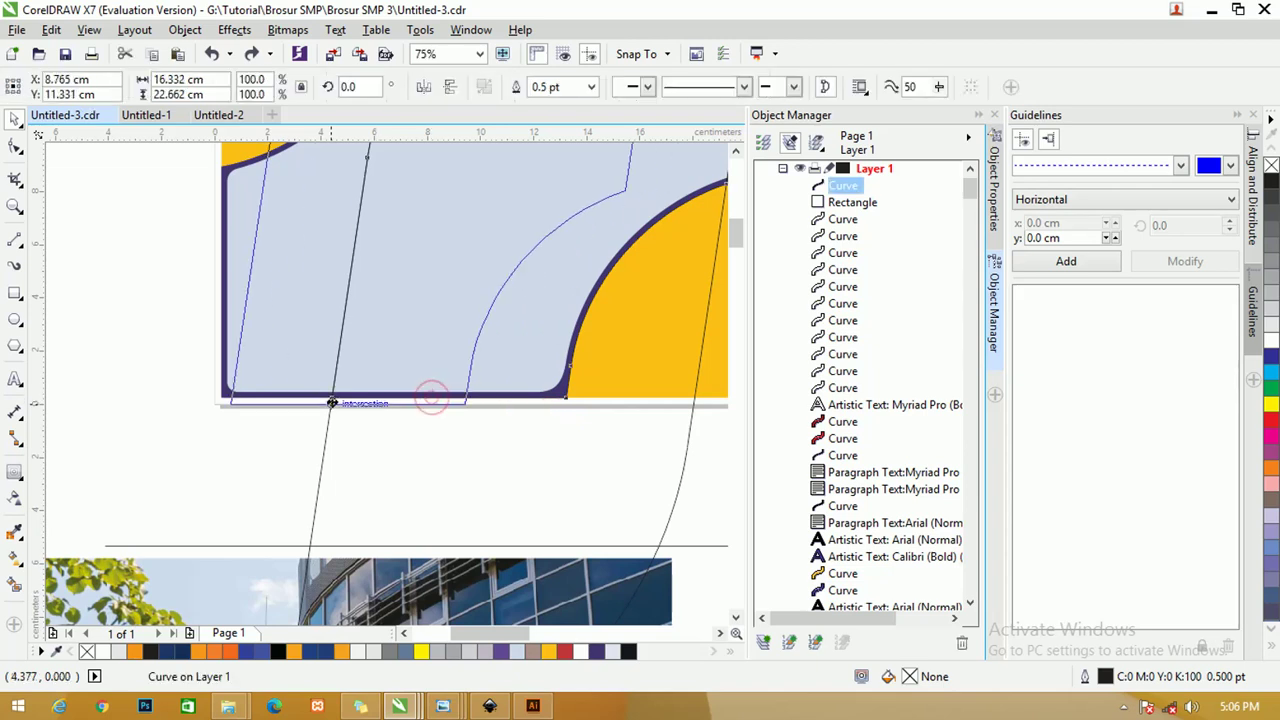
{"action": "scroll", "coordinate": [556, 375], "scroll_direction": "down", "scroll_amount": 2}
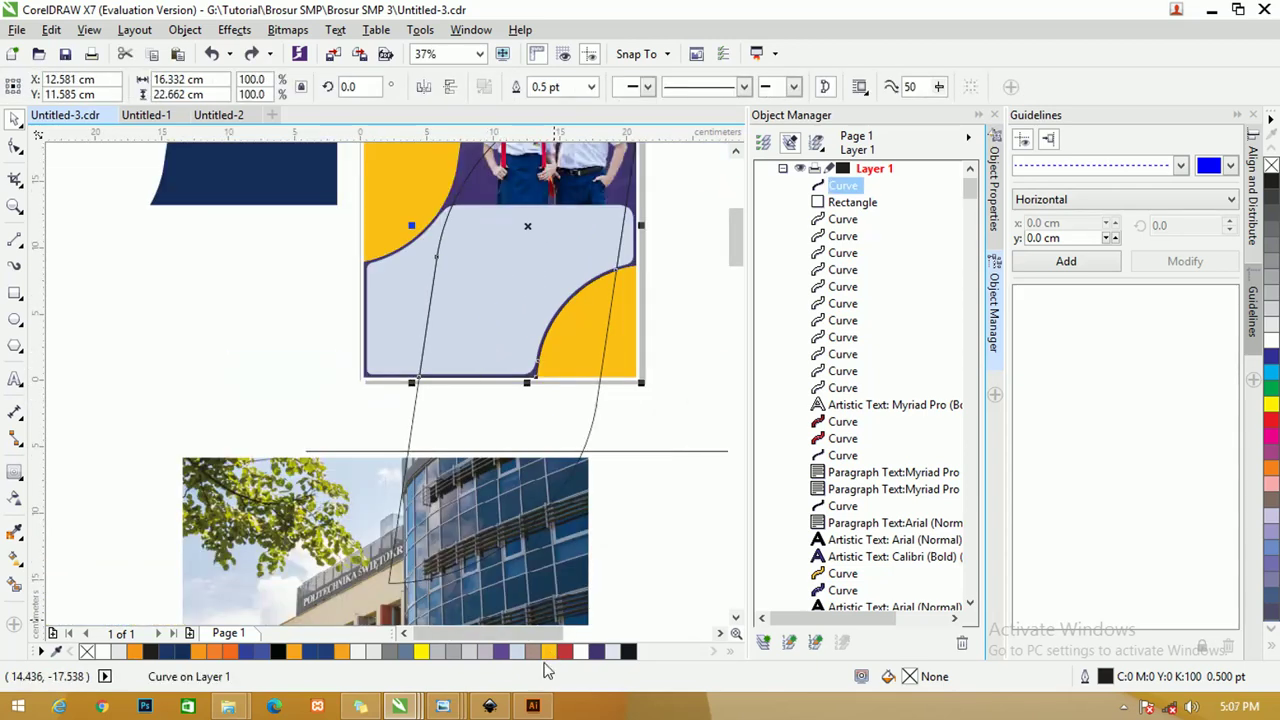
{"action": "left_click", "coordinate": [501, 651]}
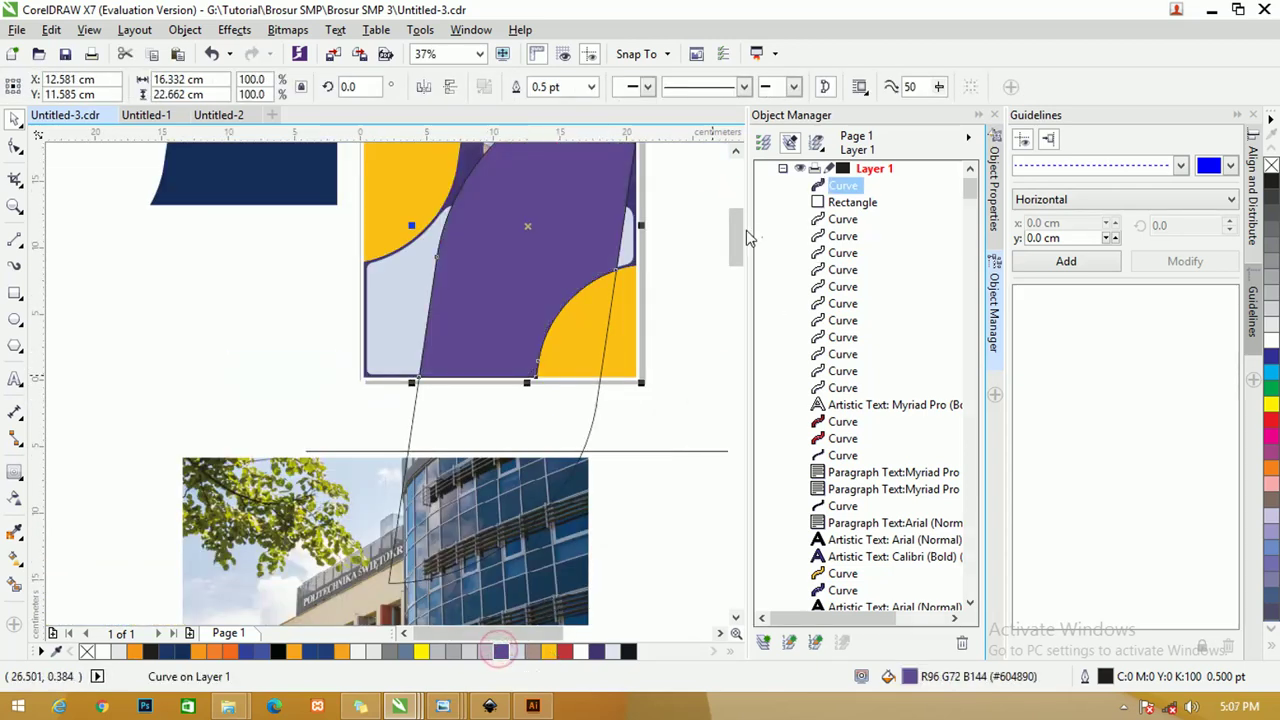
{"action": "left_click_drag", "start_coordinate": [737, 235], "coordinate": [739, 222]}
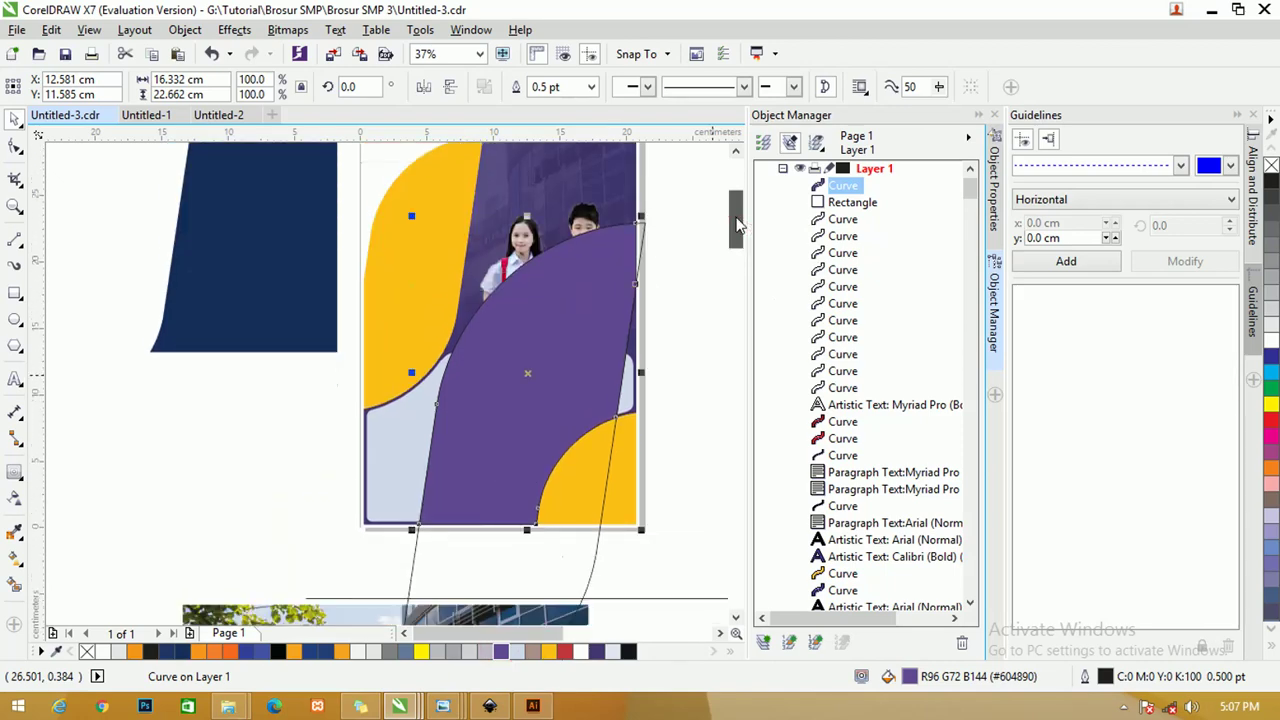
- Delete the original tall leaf outline that extends beyond the purple shape and below the page
{"action": "left_click", "coordinate": [675, 229]}
{"action": "left_click", "coordinate": [646, 227]}
{"action": "scroll", "coordinate": [646, 222], "scroll_direction": "down", "scroll_amount": 2}
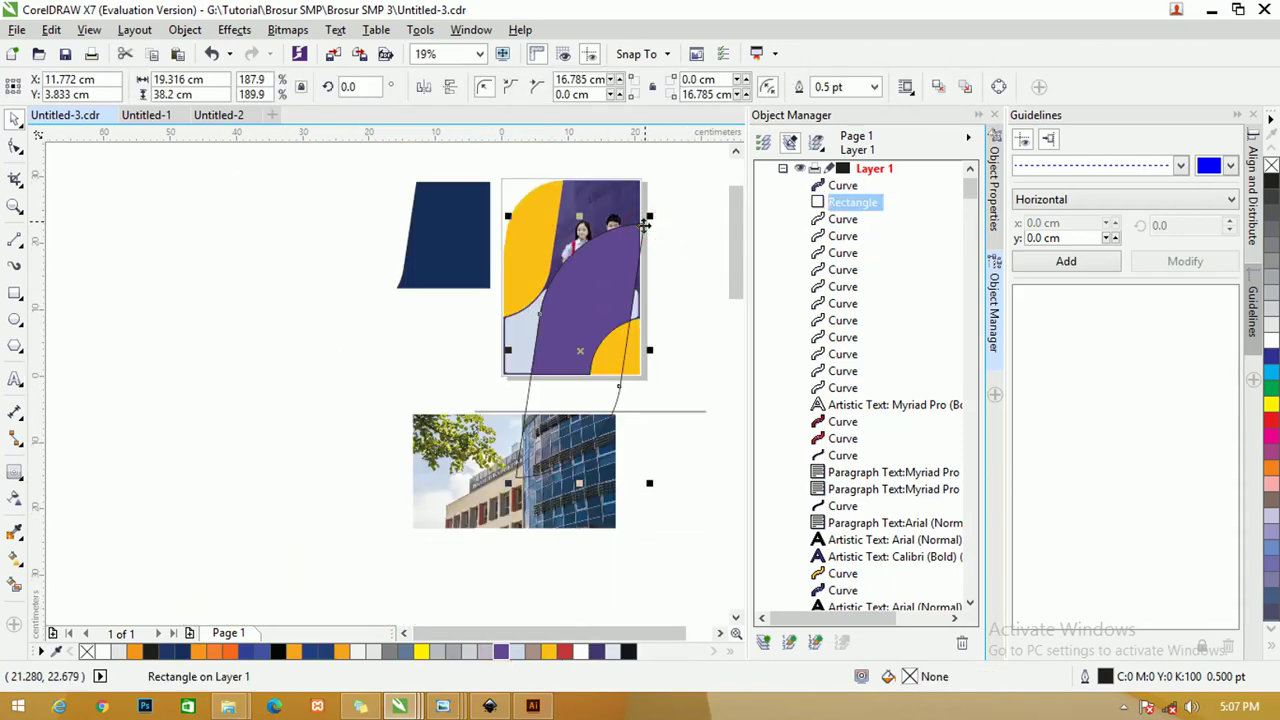
{"action": "left_click_drag", "start_coordinate": [646, 222], "coordinate": [437, 243]}
{"action": "key", "text": "Delete"}
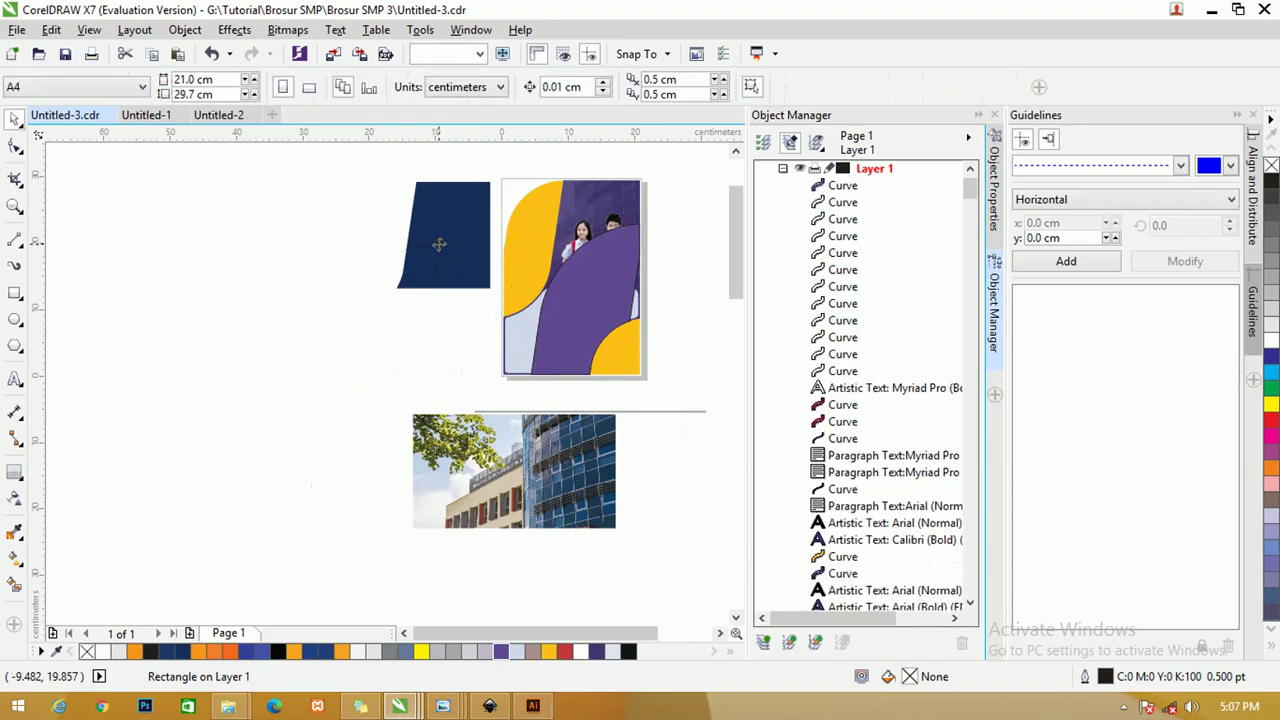